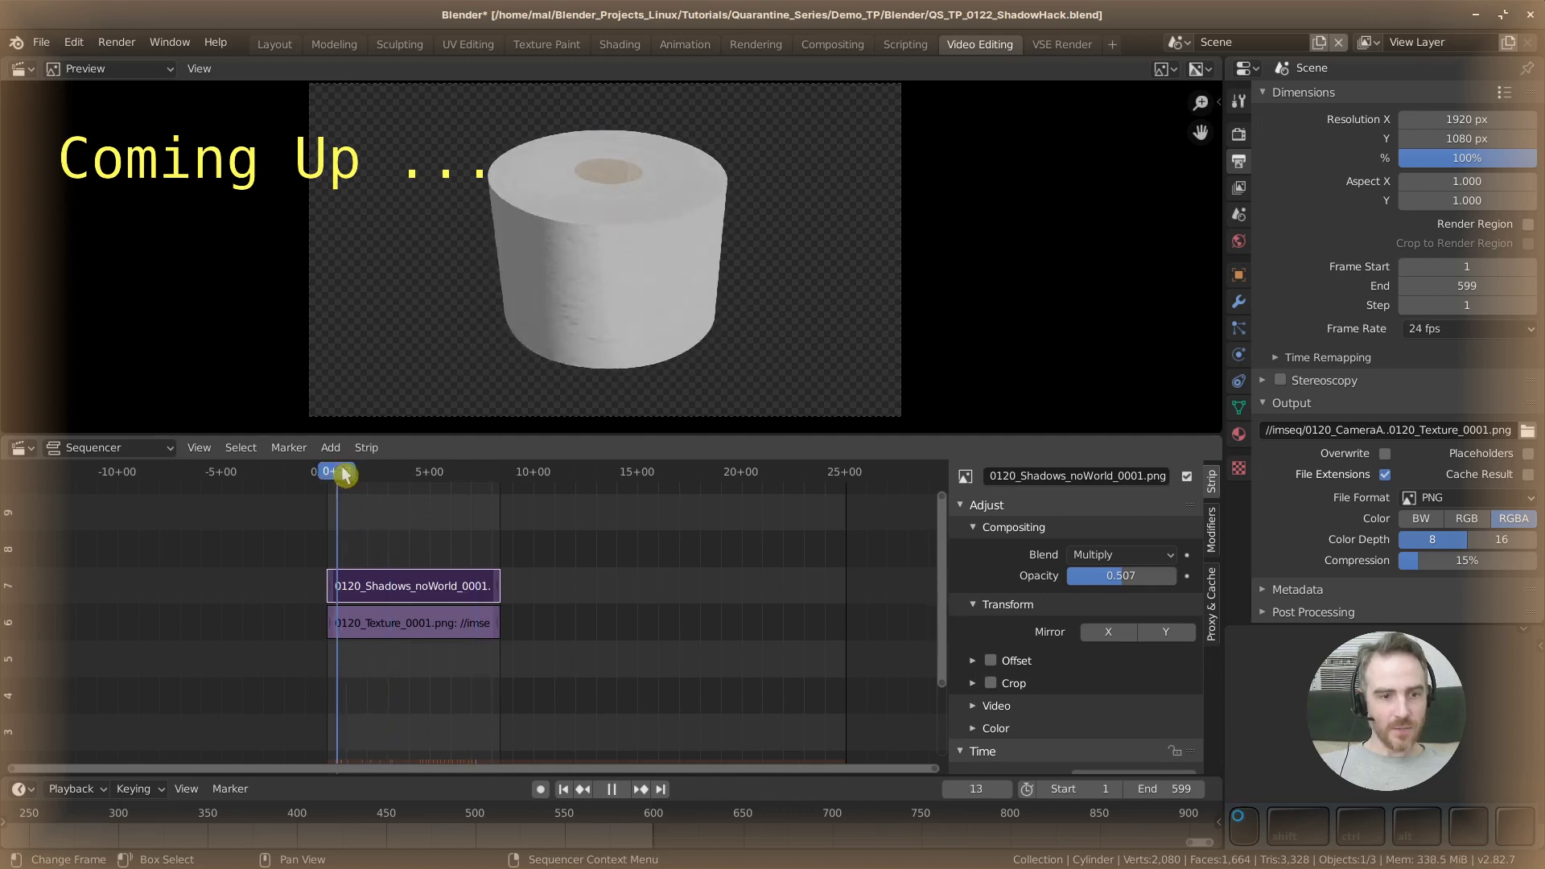
Raise the opacity of the 0120_Shadows_noWorld_0001.png strip that is blended with Multiply
left_click_drag(1121, 575, 1149, 581)
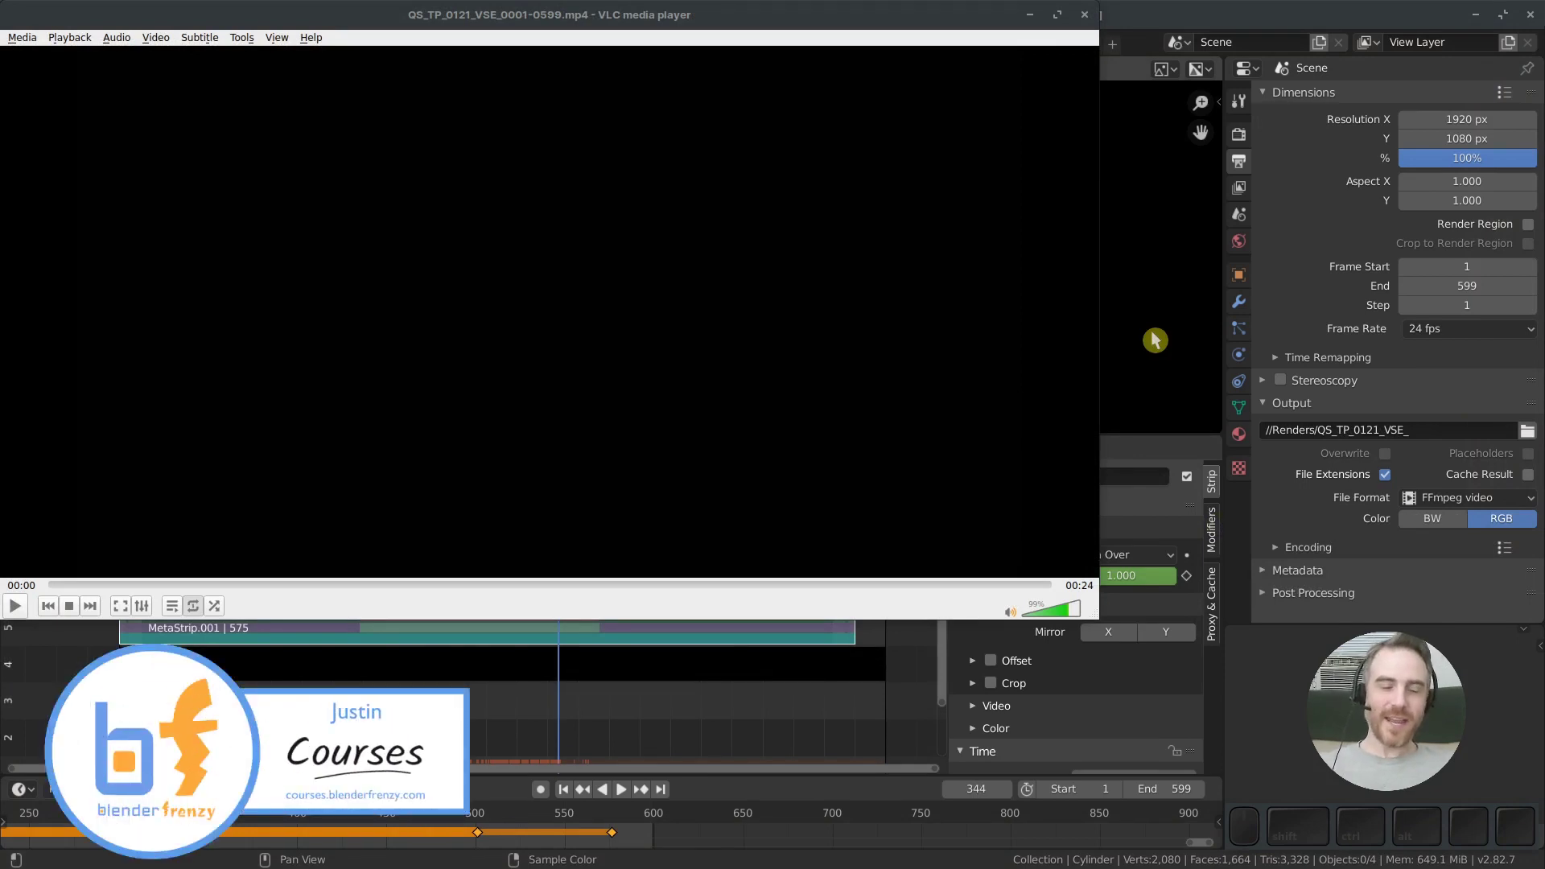
Play the rendered video QS_TP_0121_VSE_0001-0599.mp4, review the shadowed side of the roll around 00:03, and return to Blender
left_click(15, 605)
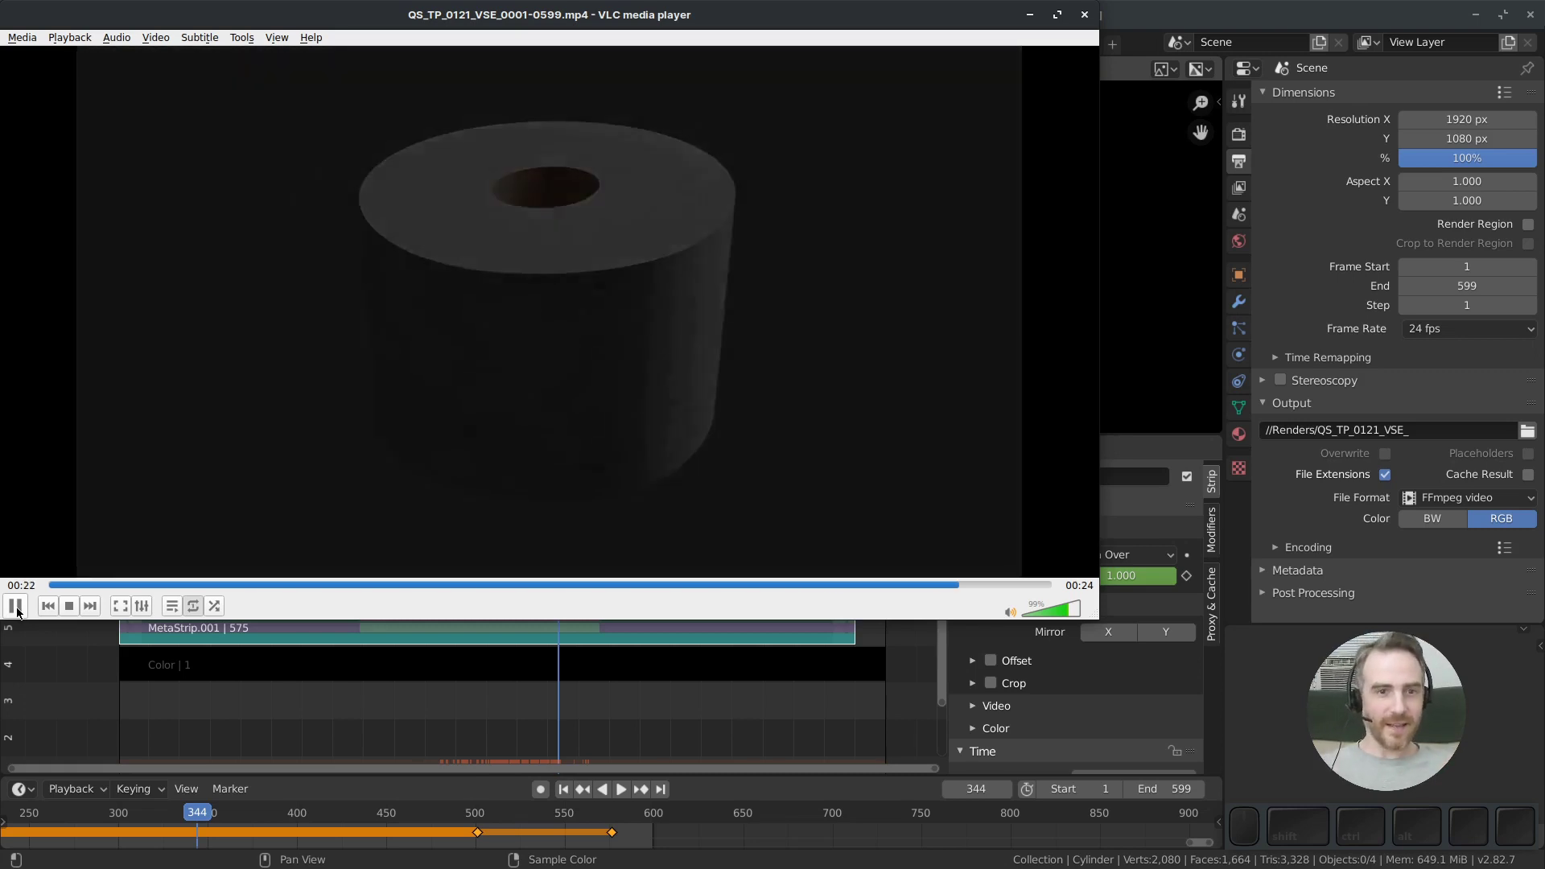
left_click(53, 604)
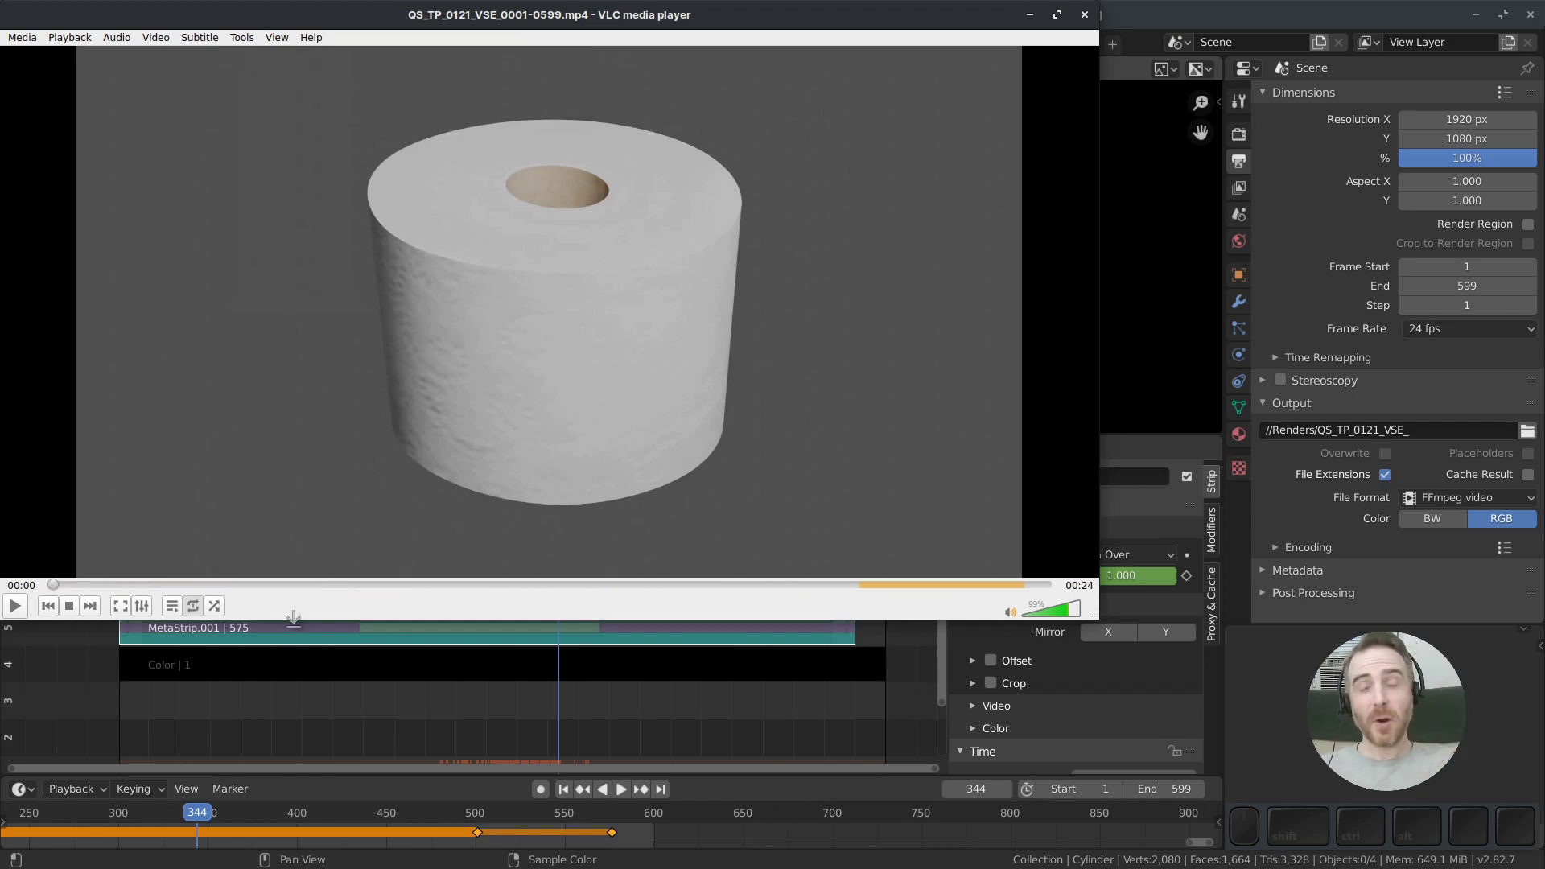
left_click(195, 585)
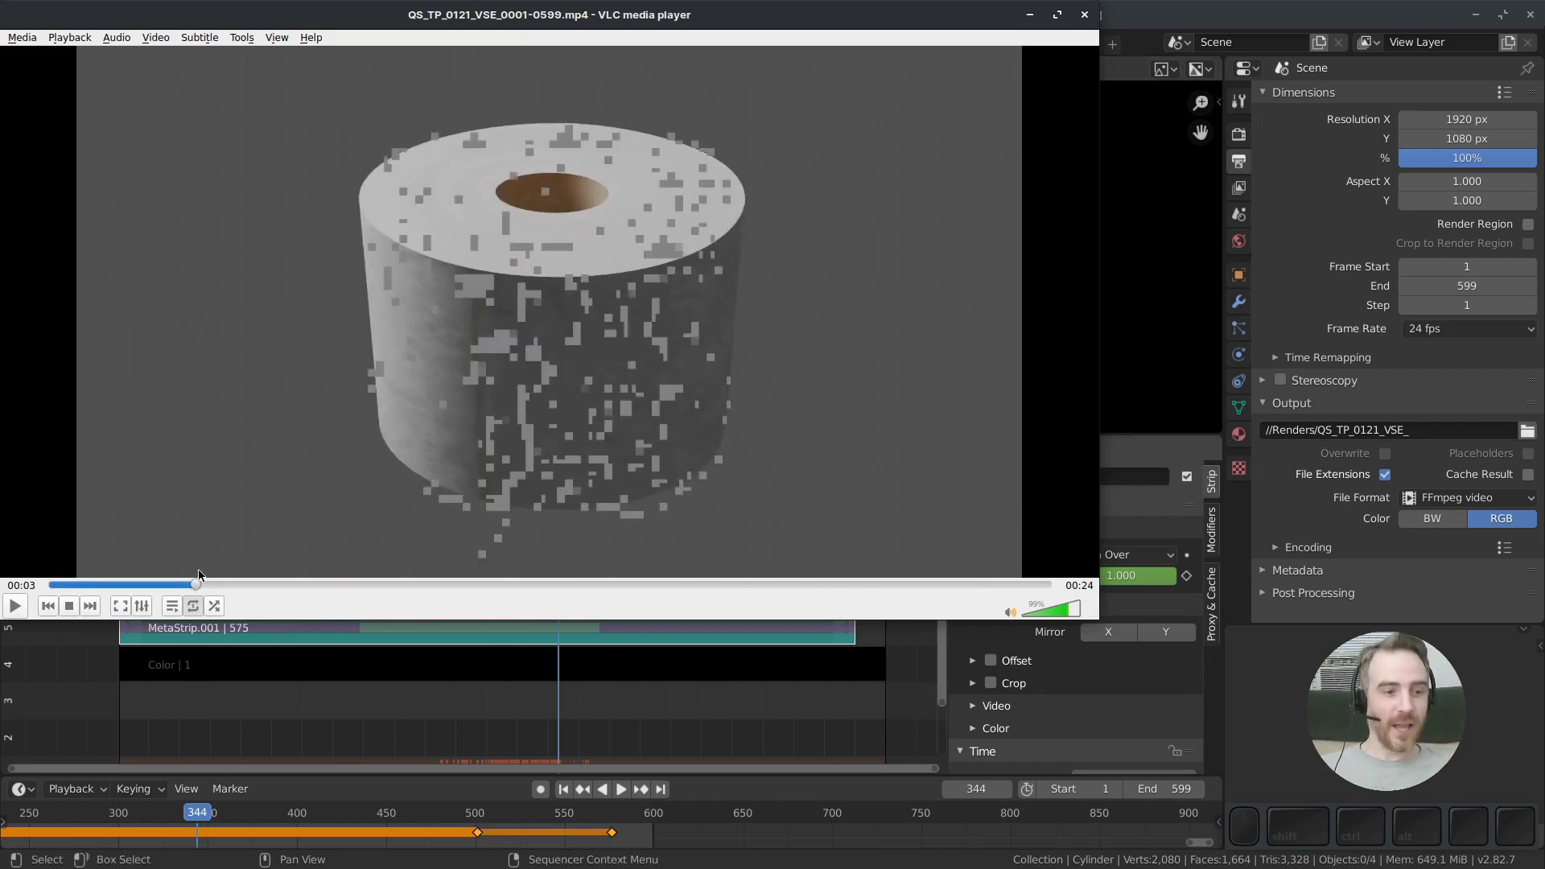
left_click(176, 586)
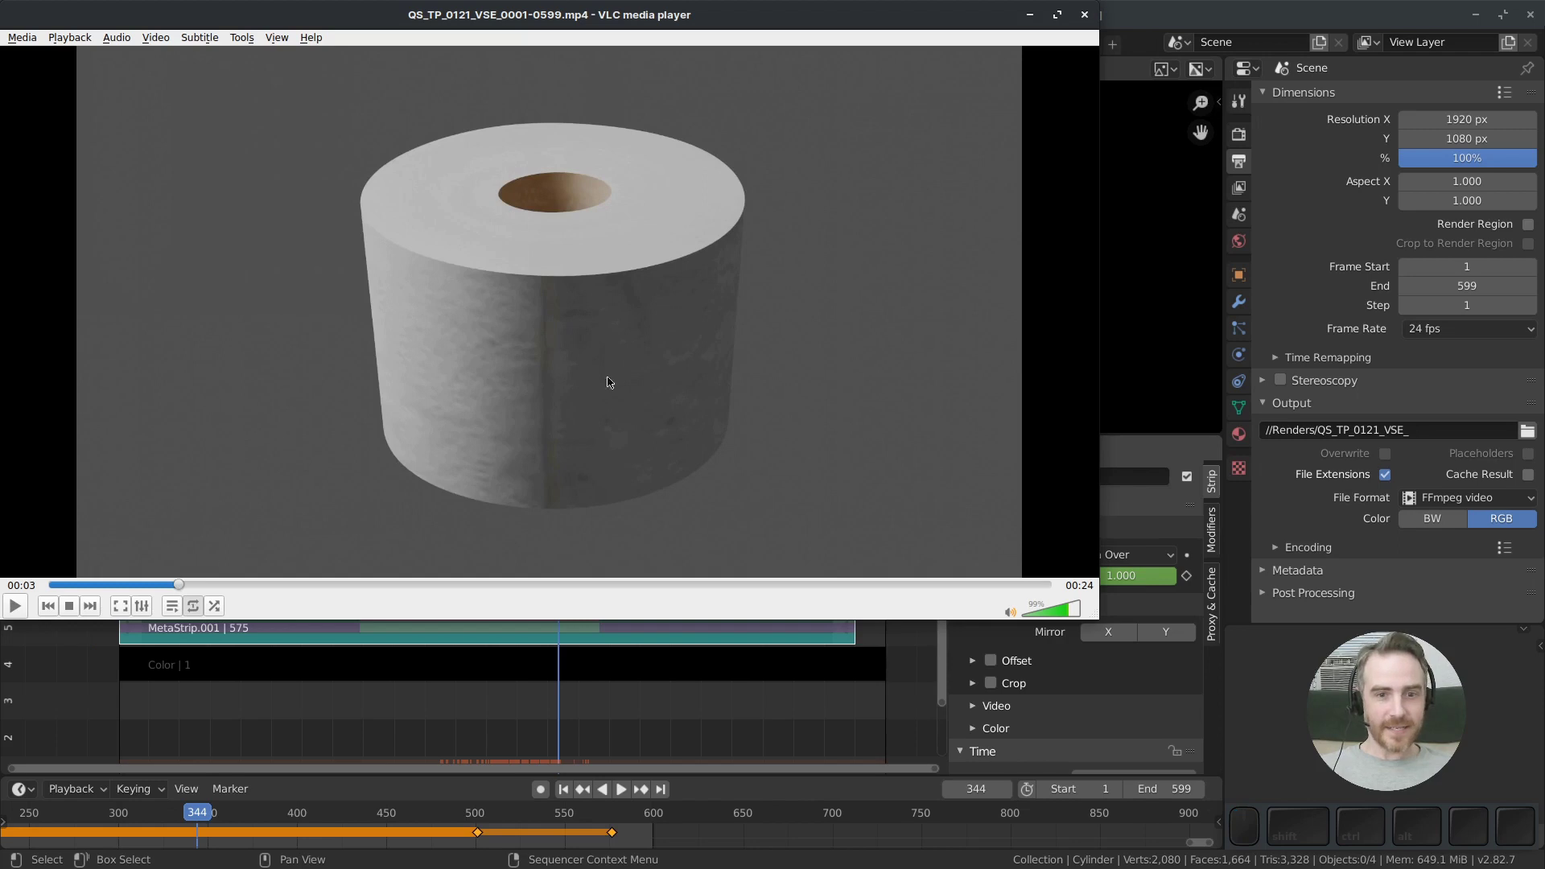
left_click(1077, 25)
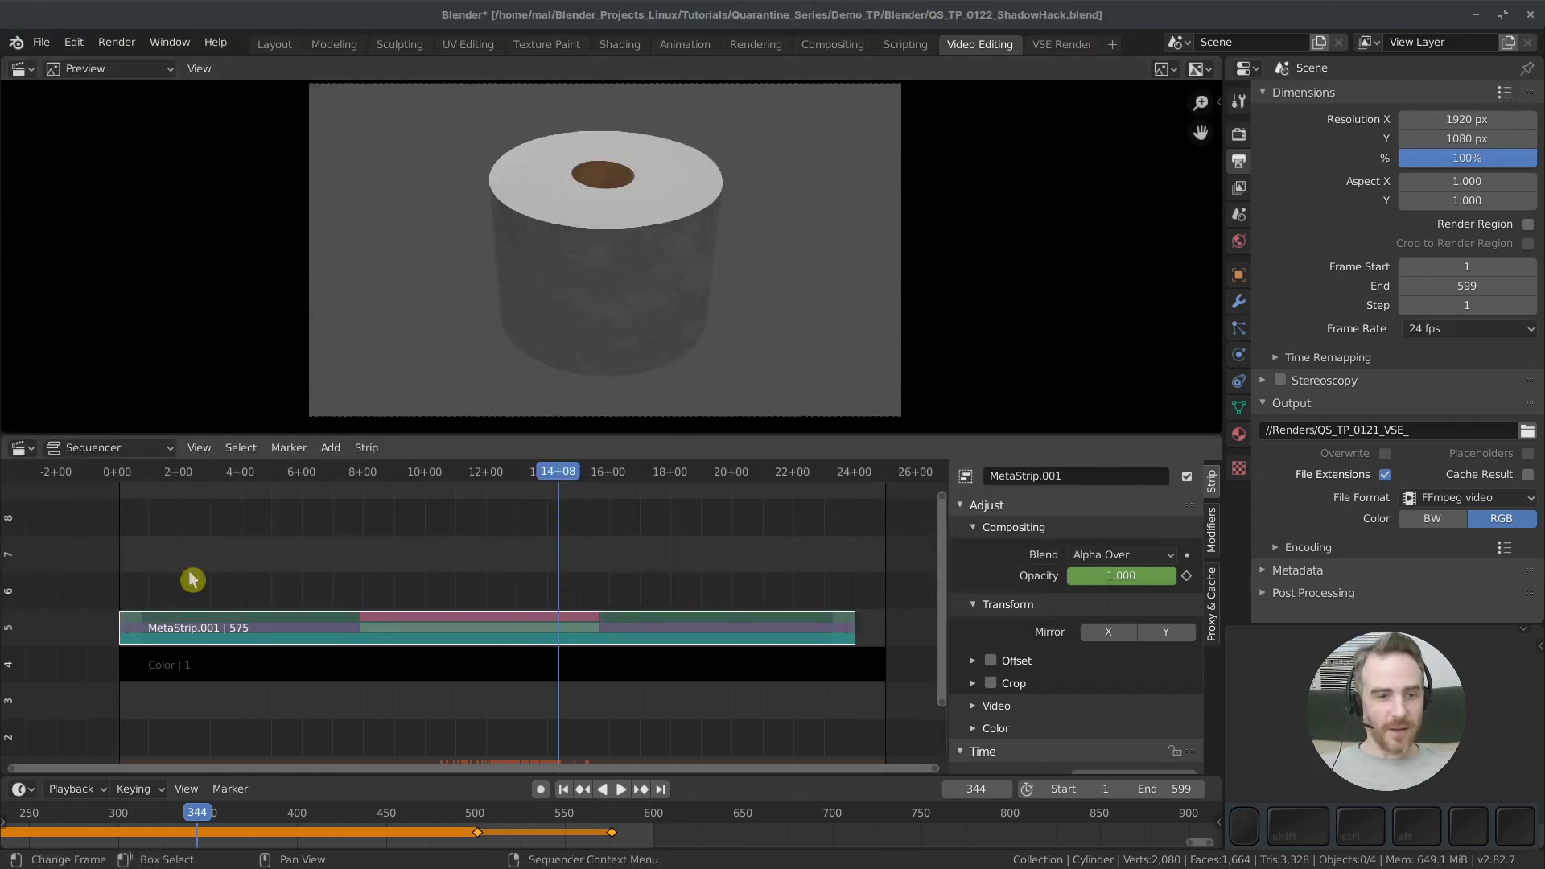
Preview the edited sequence around 11+20 in the sequencer to check the lighting on the roll
scroll(483, 628, "down", 1)
scroll(513, 625, "down", 1)
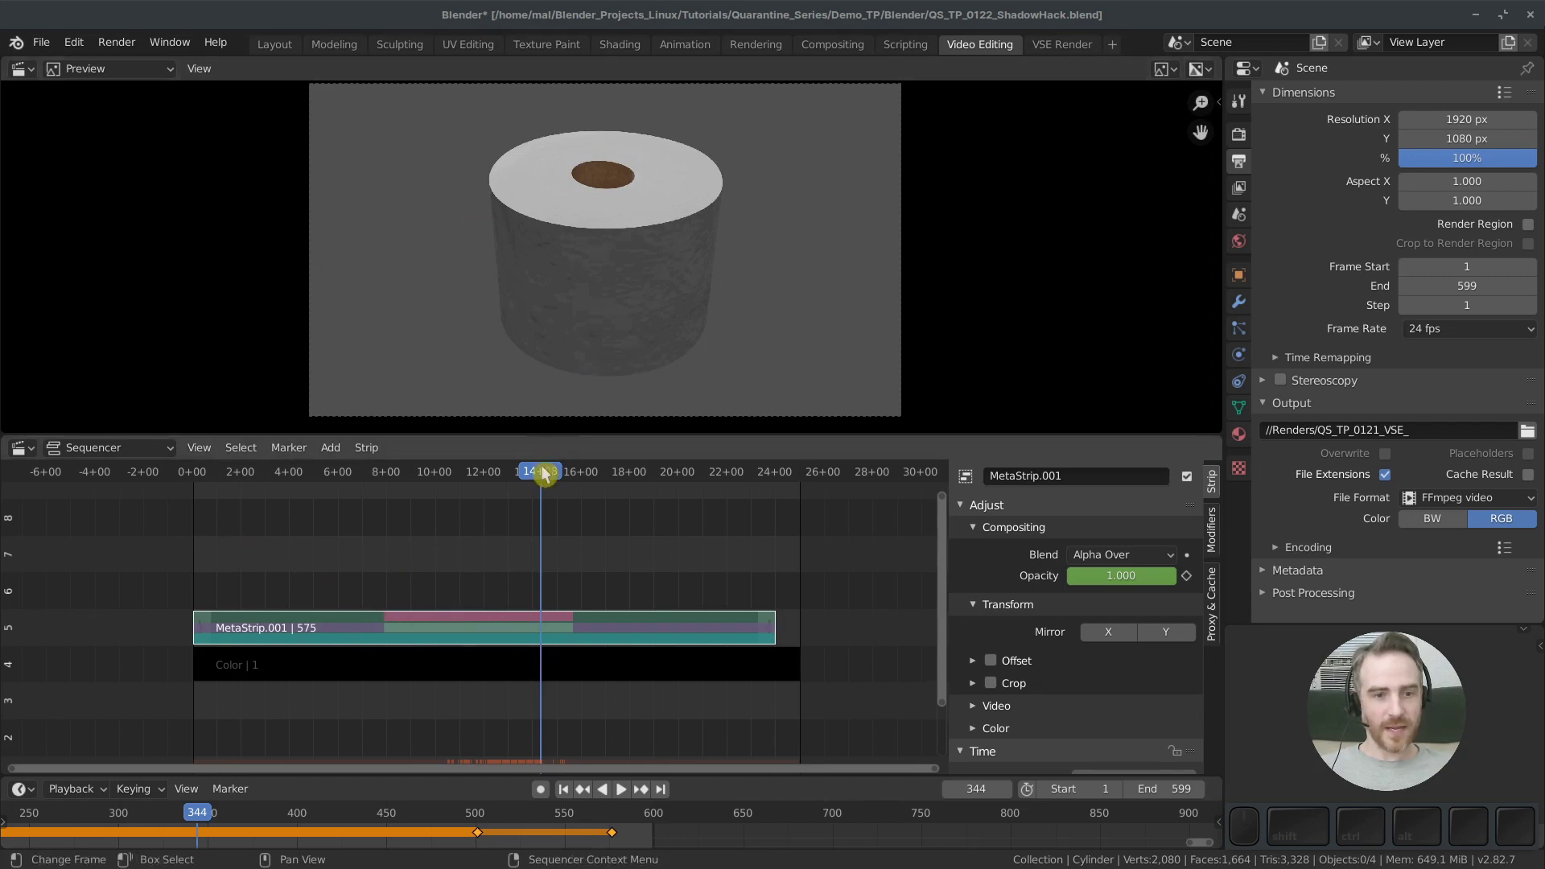
left_click(476, 482)
key("space")
key("Escape")
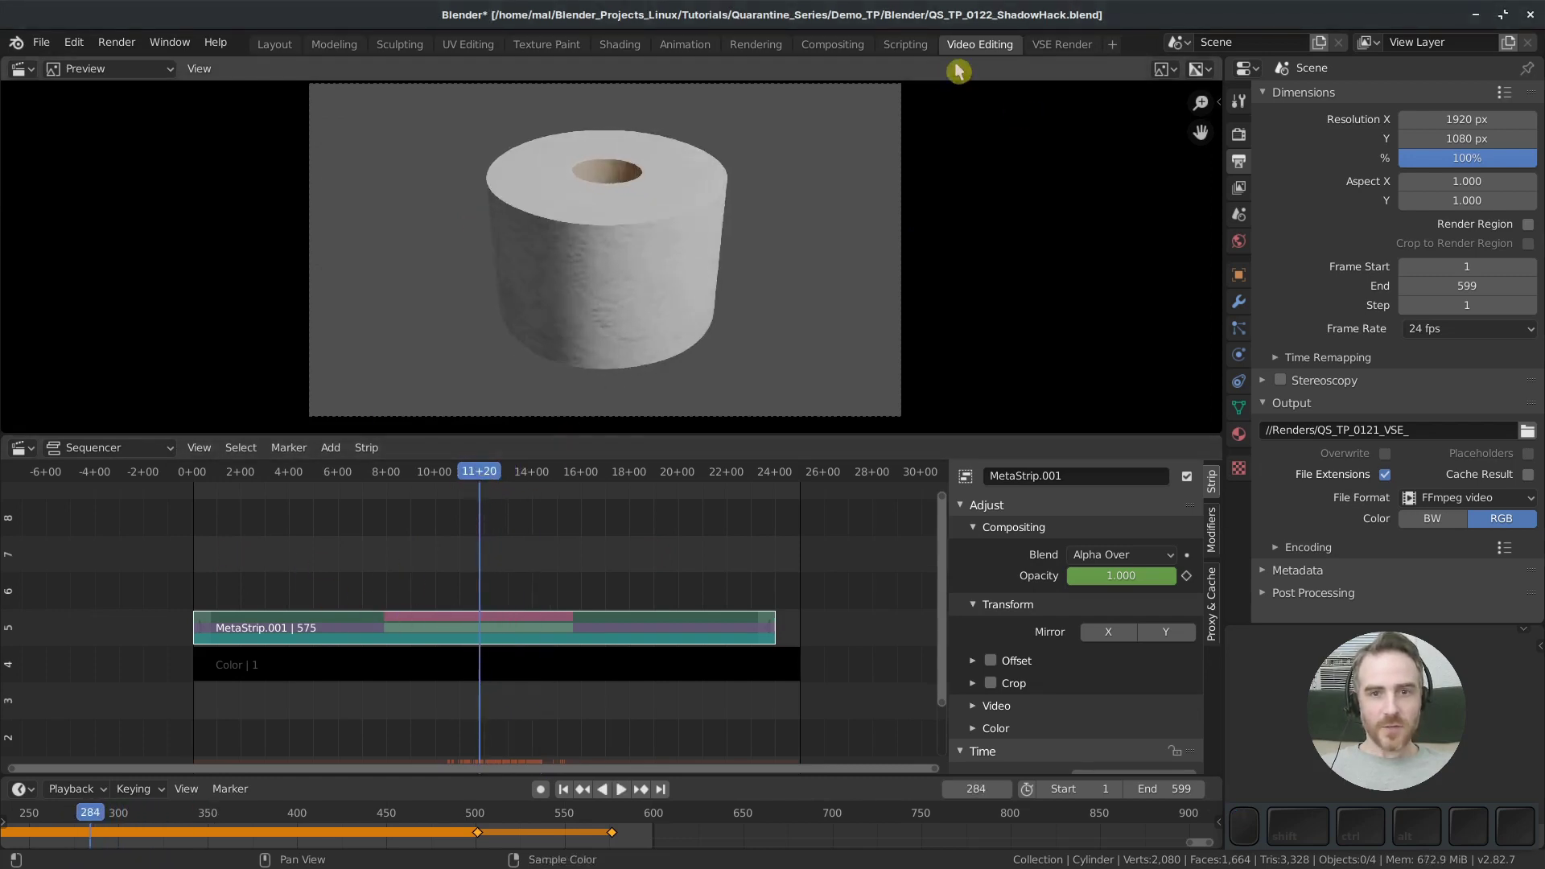
In the Shading workspace, select the point light and set its size to 2'
left_click(636, 45)
mouse_move(876, 462)
middle_mouse_down()
mouse_move(842, 484)
mouse_move(821, 467)
middle_mouse_up()
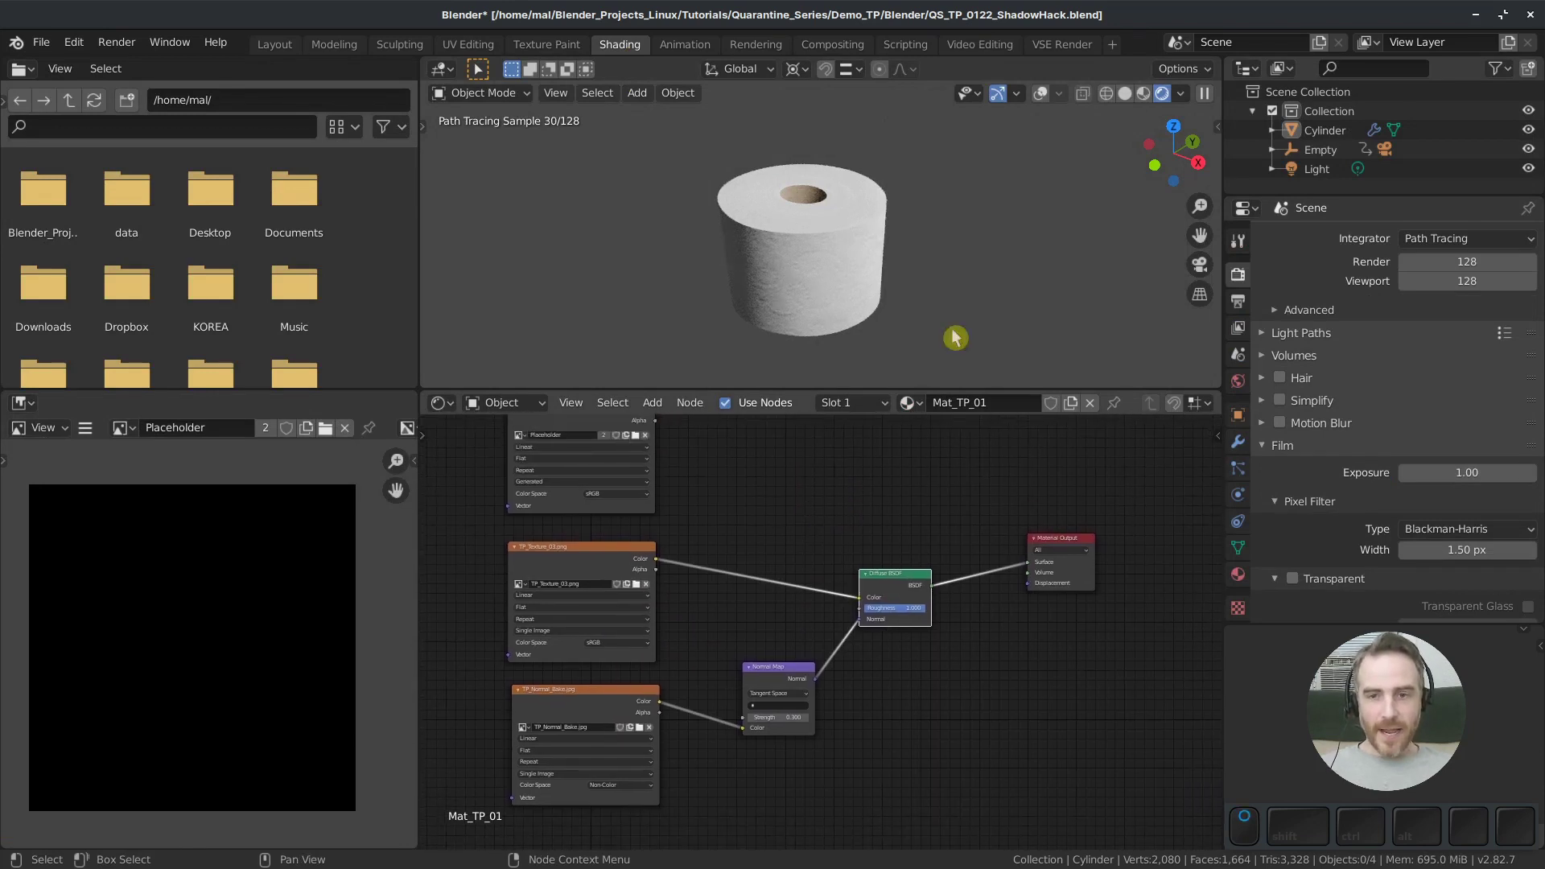
left_click(1317, 171)
key("s")
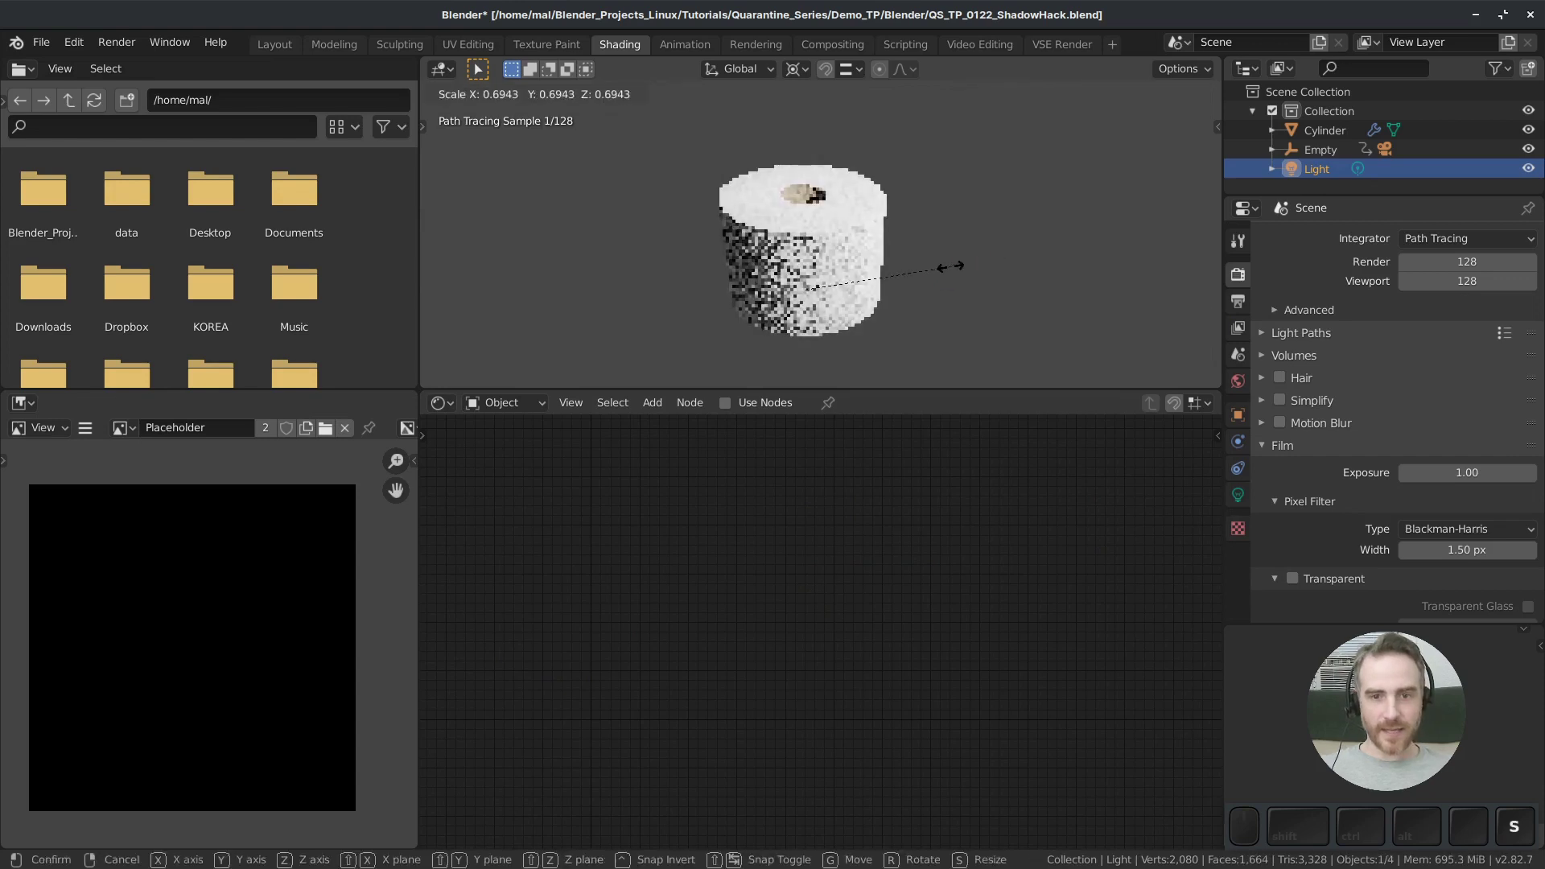
right_click(583, 197)
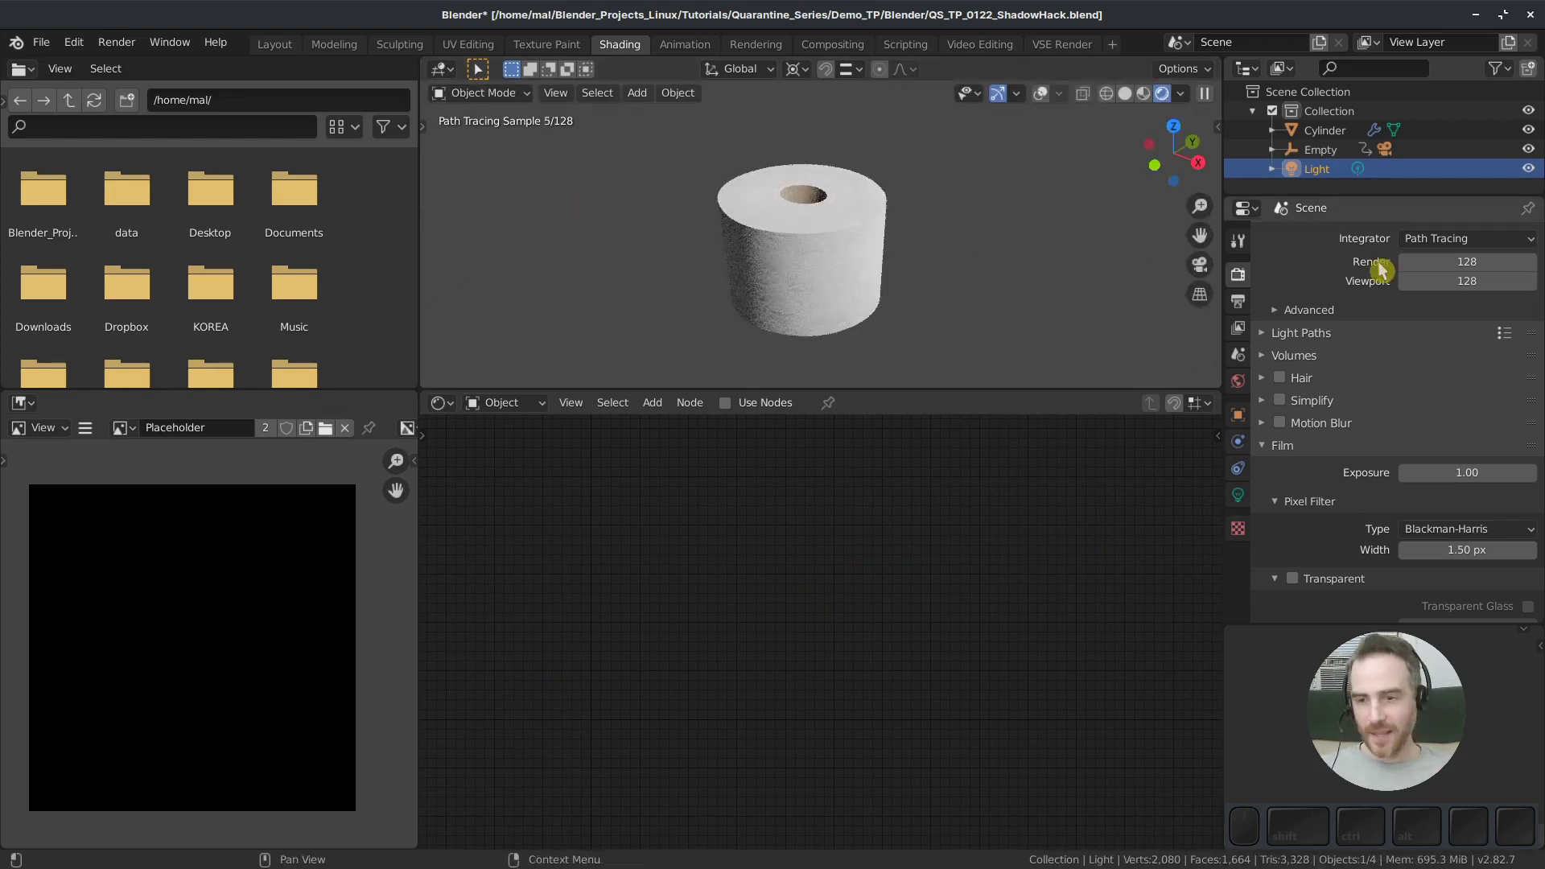
left_click(1237, 495)
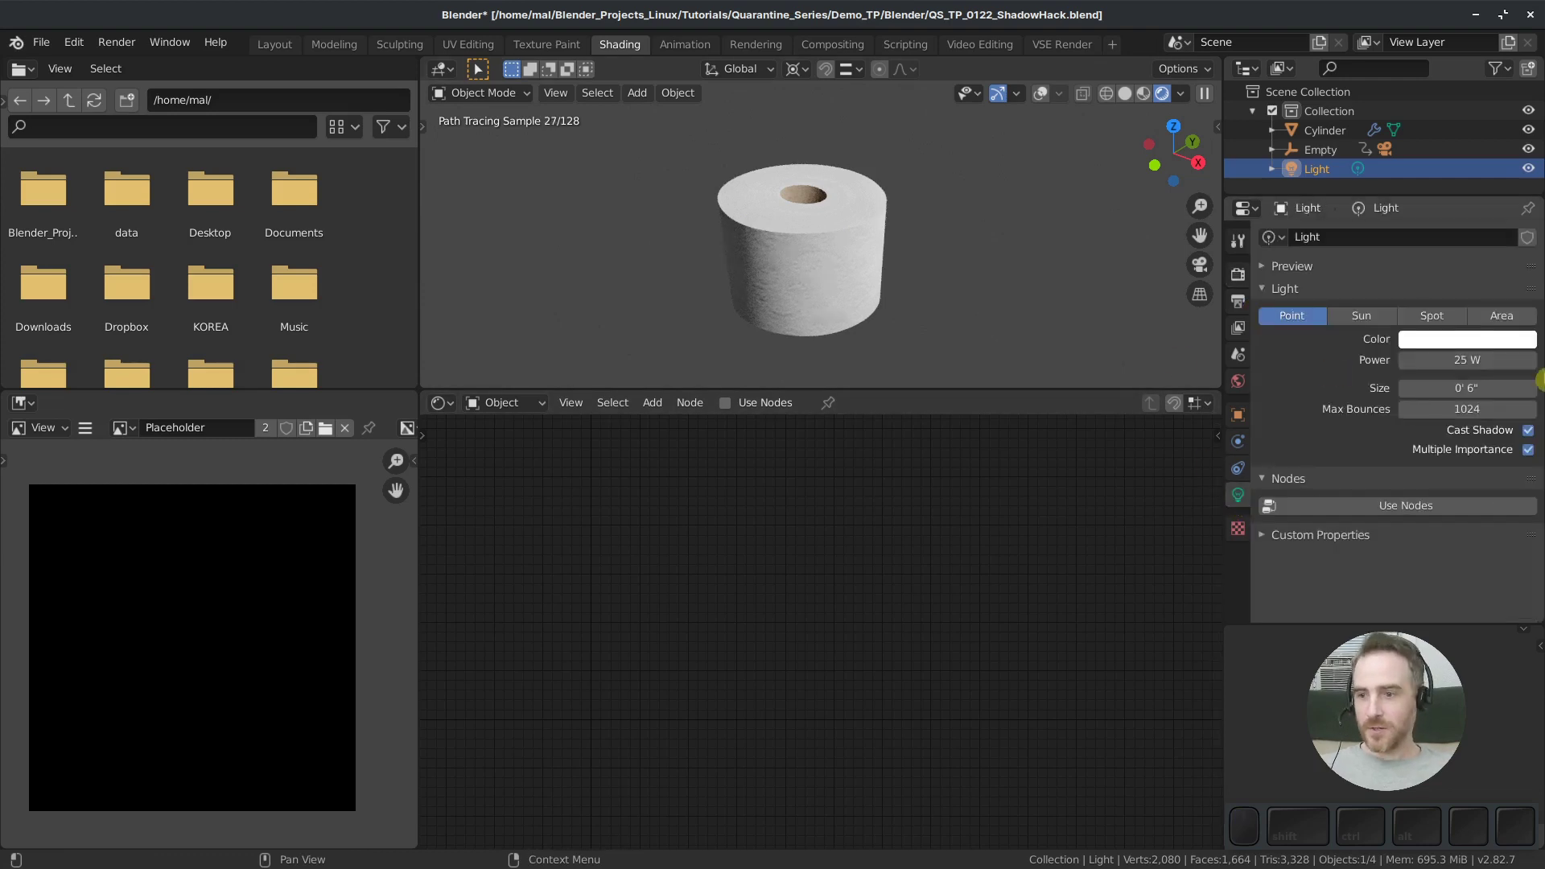
left_click(1465, 389)
type("1")
key("Return")
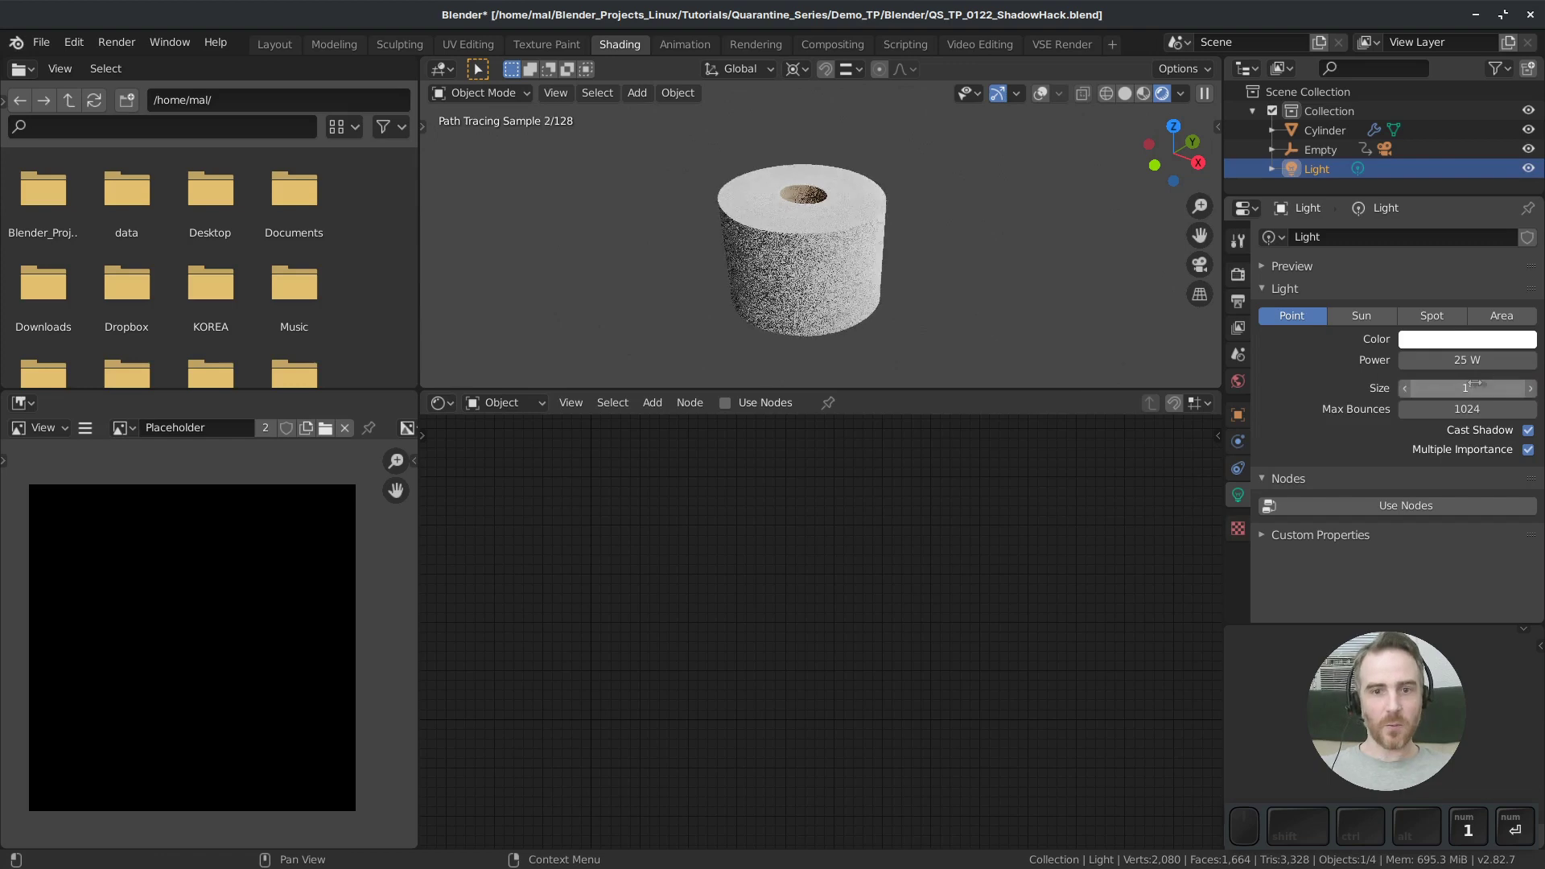
left_click(1466, 389)
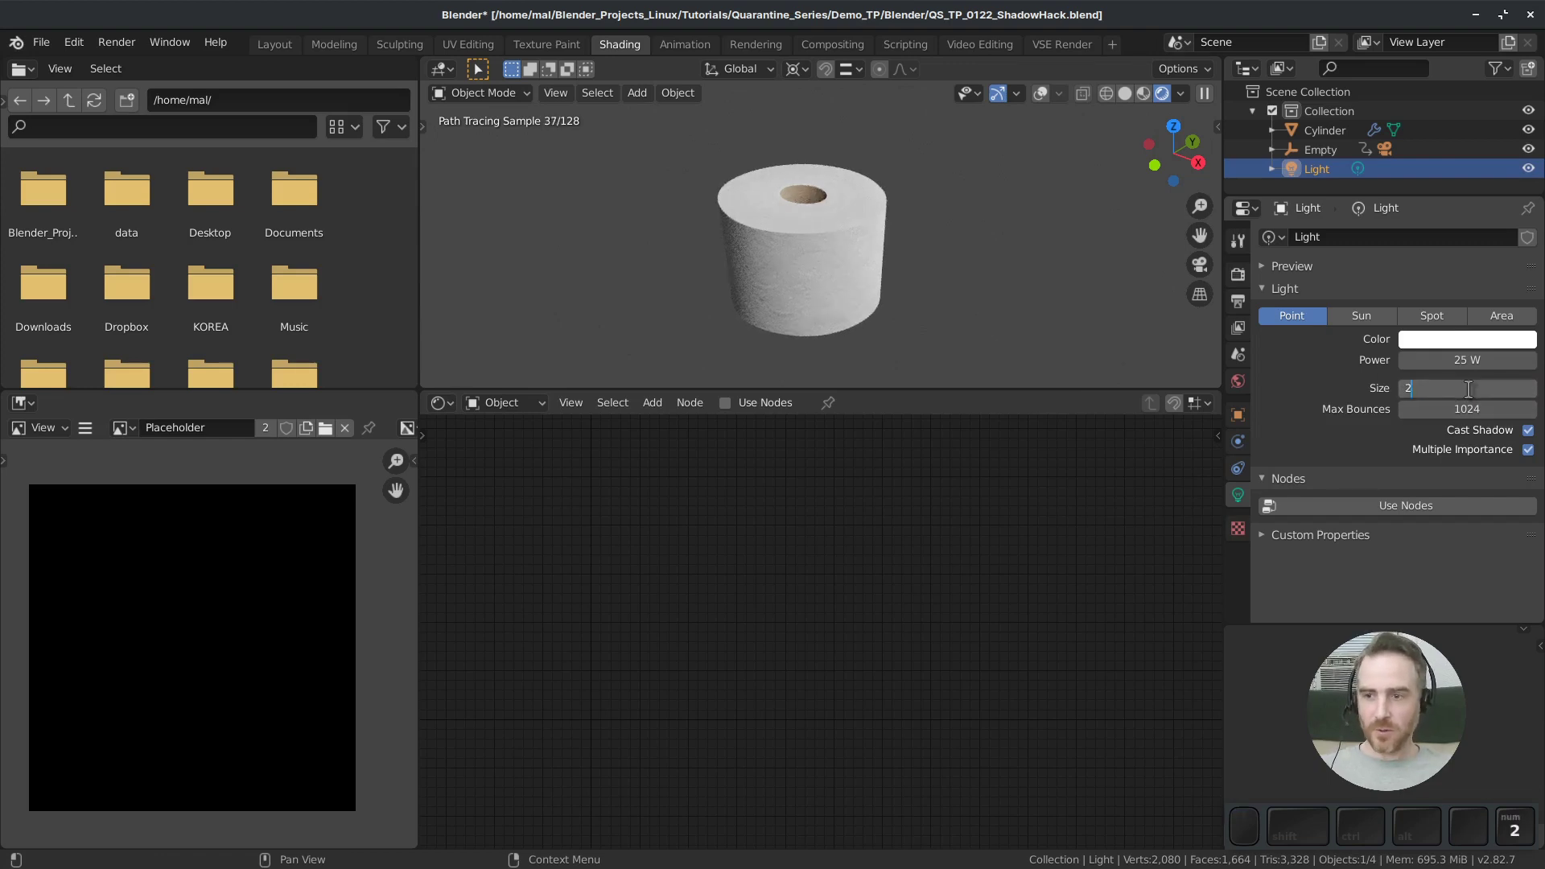
key("Return")
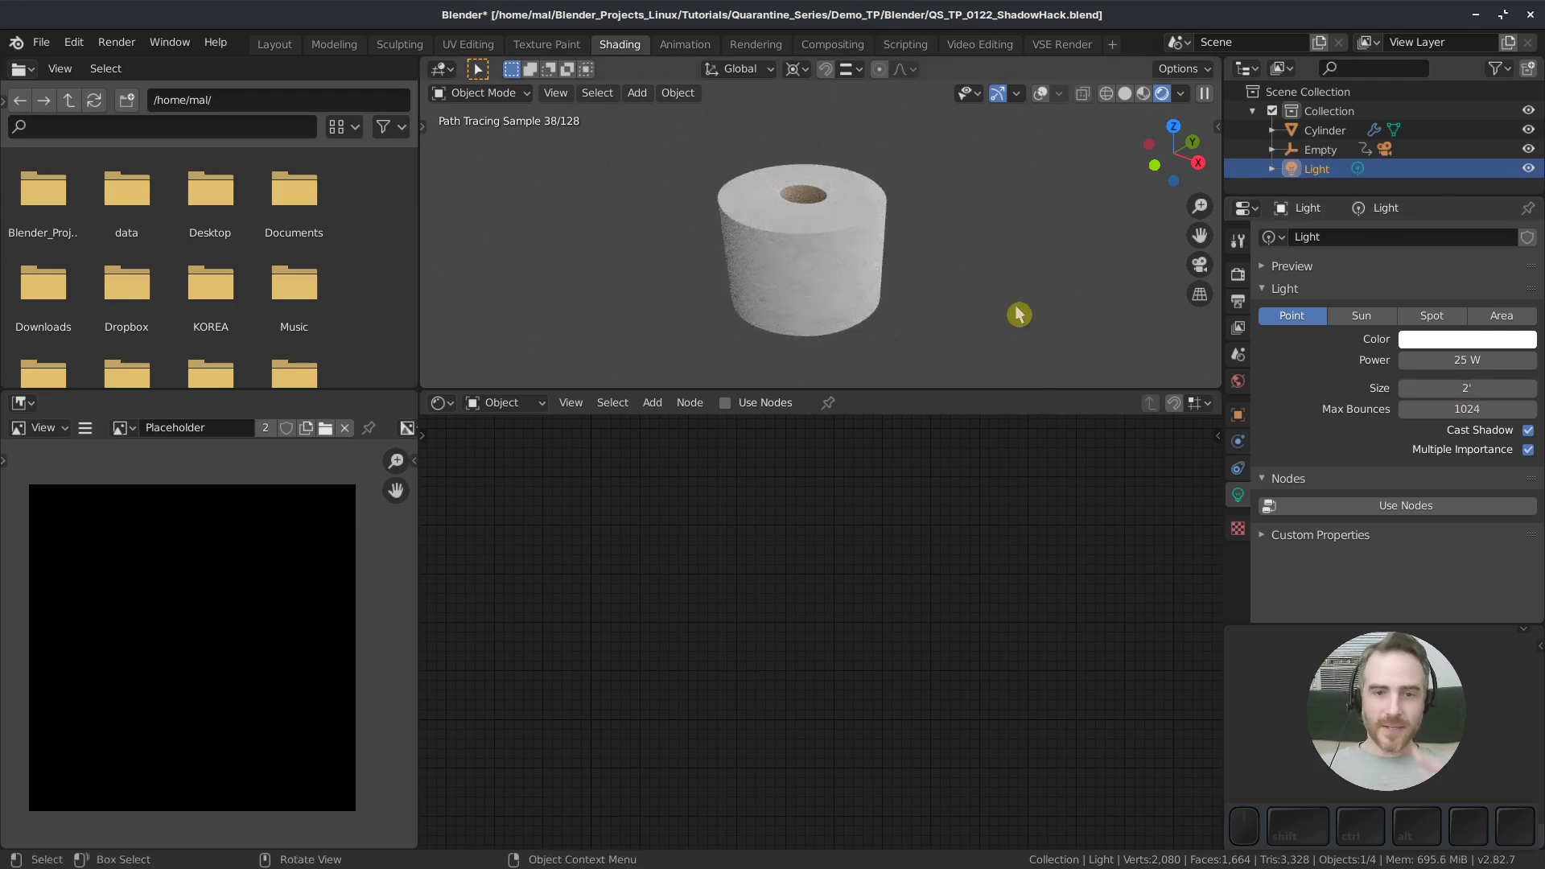
Select the toilet paper cylinder and examine the Placeholder image node in its Mat_TP_01 material
left_click(786, 262)
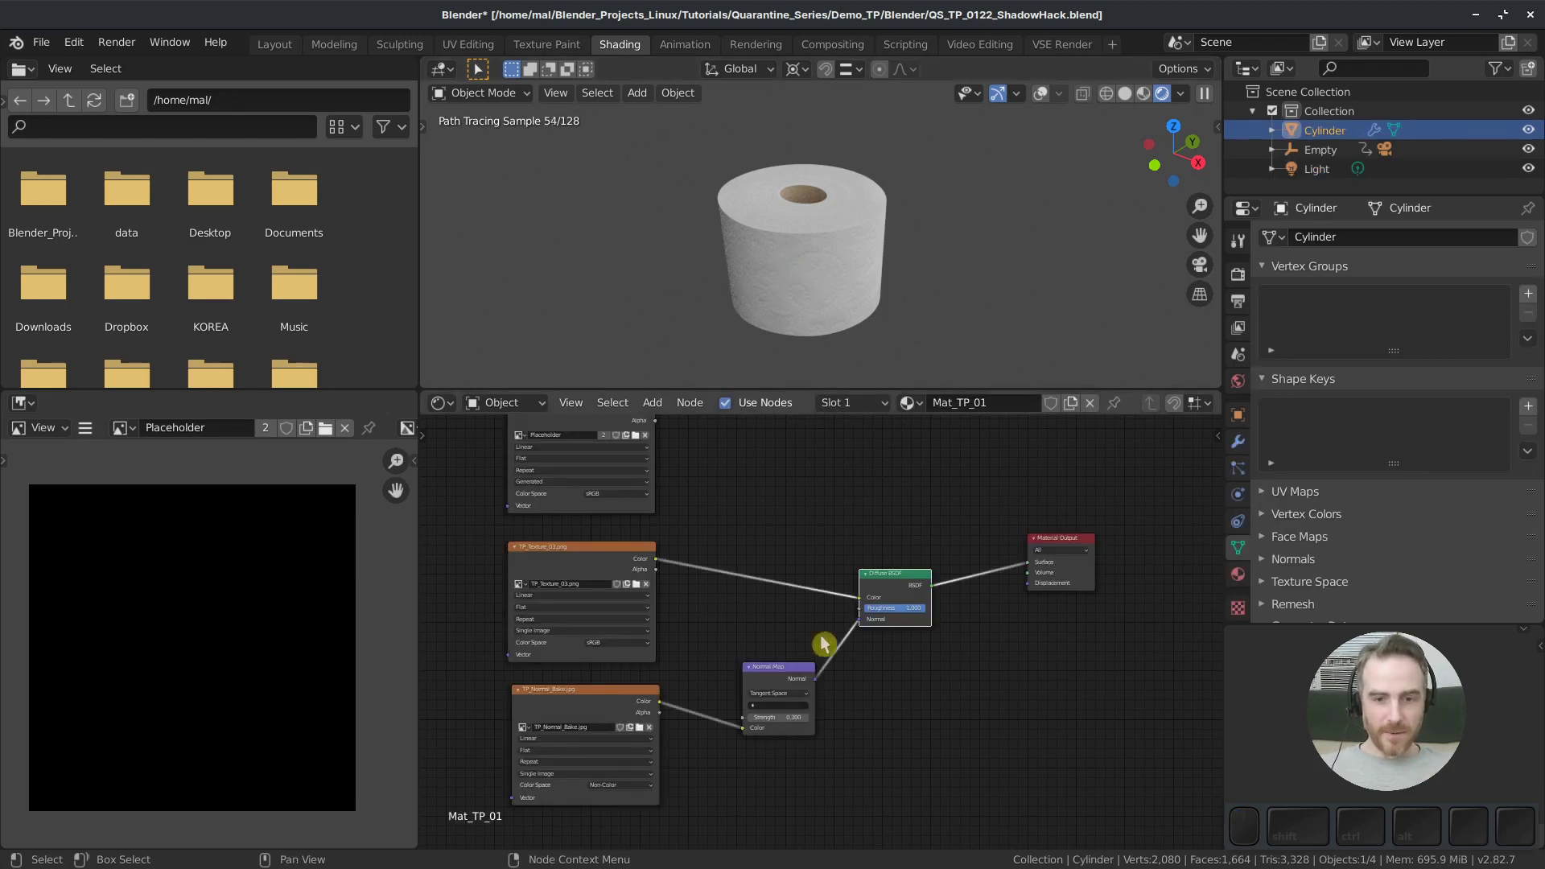
left_click(581, 453)
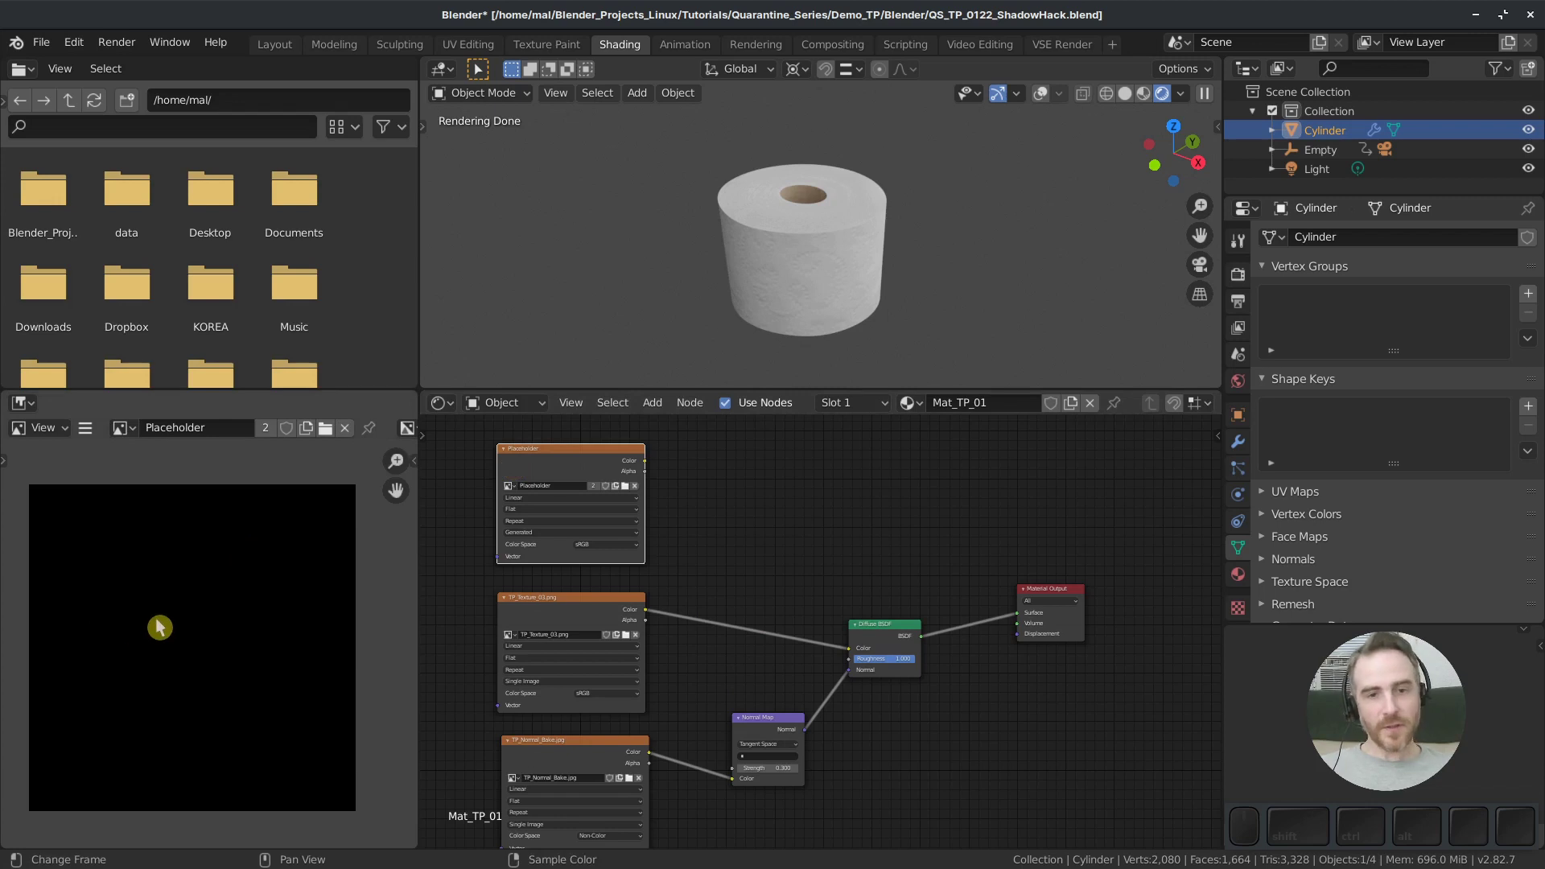
left_click(655, 467)
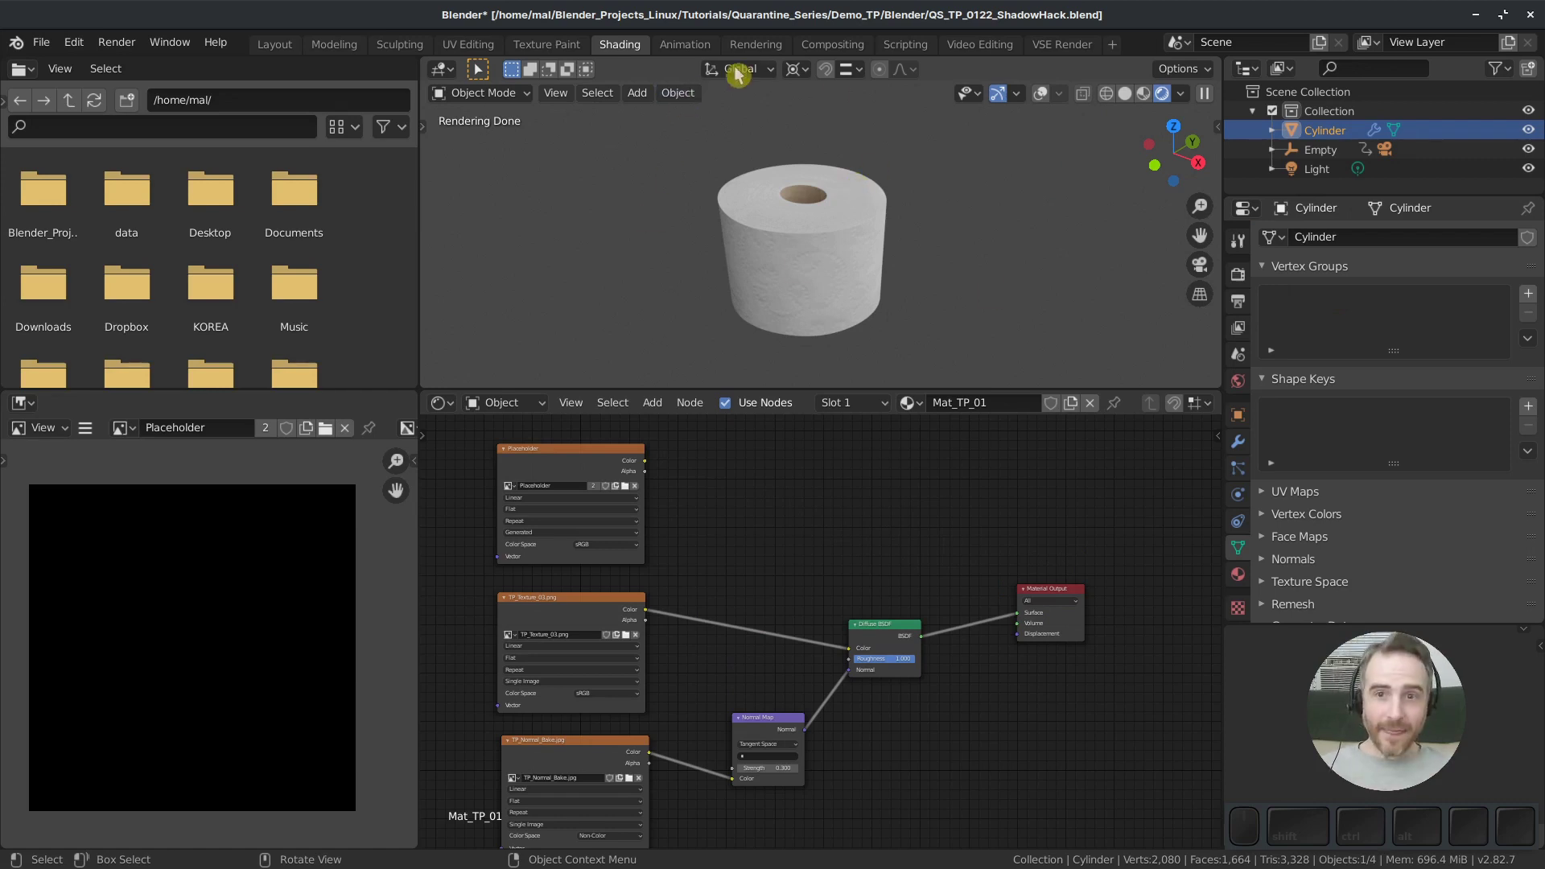
In the Video Editing workspace, move the playhead to 10+20, open MetaStrip.001 and select its first 0120_CameraAnim strip
left_click(980, 44)
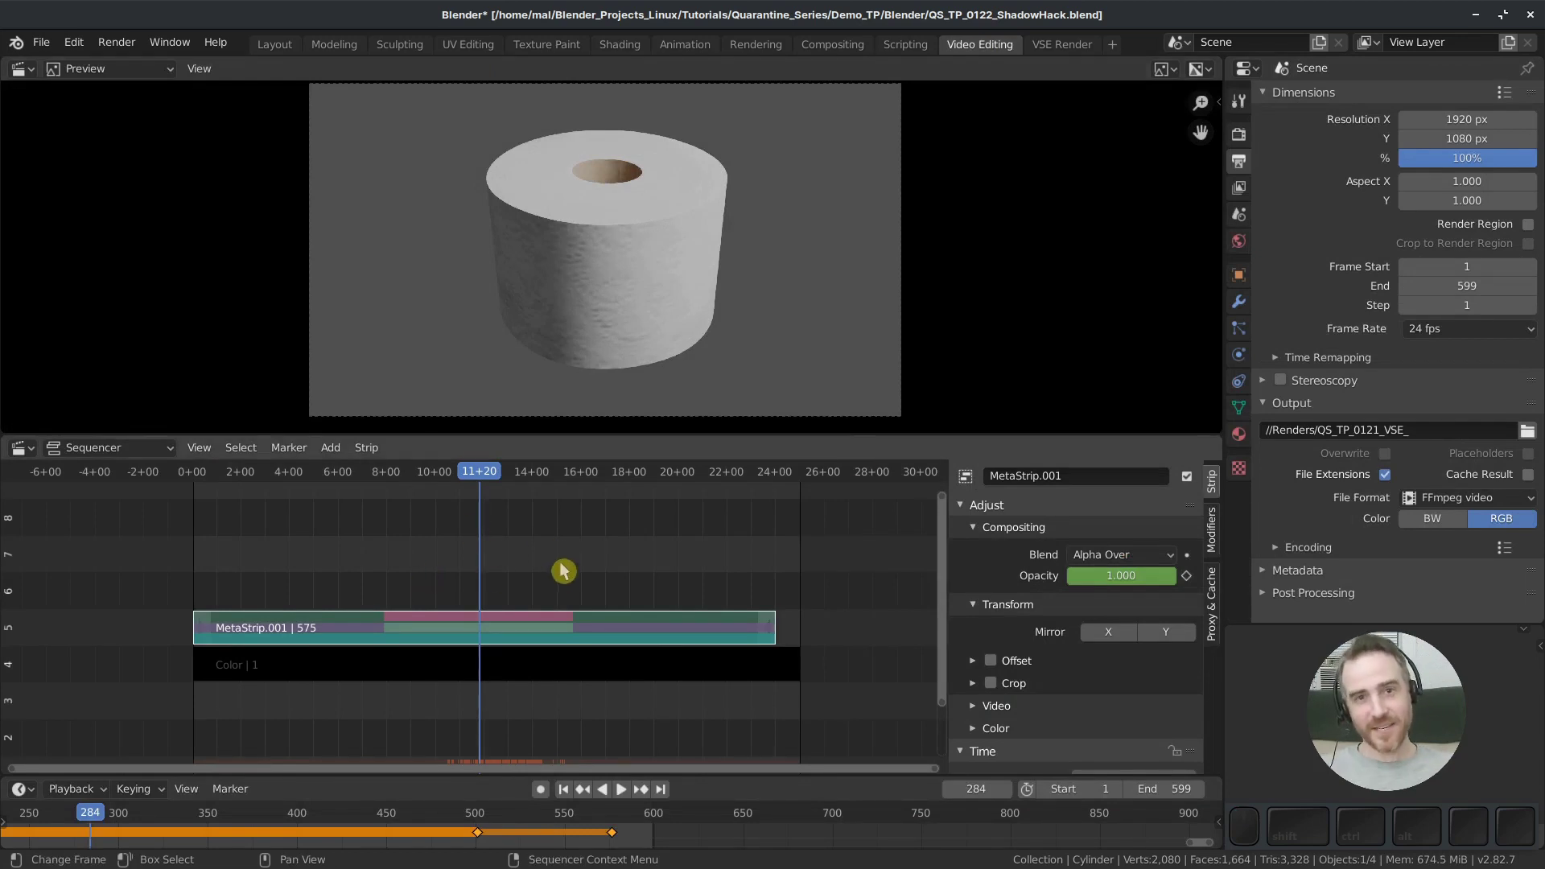
key("space")
left_click_drag(480, 476, 456, 477)
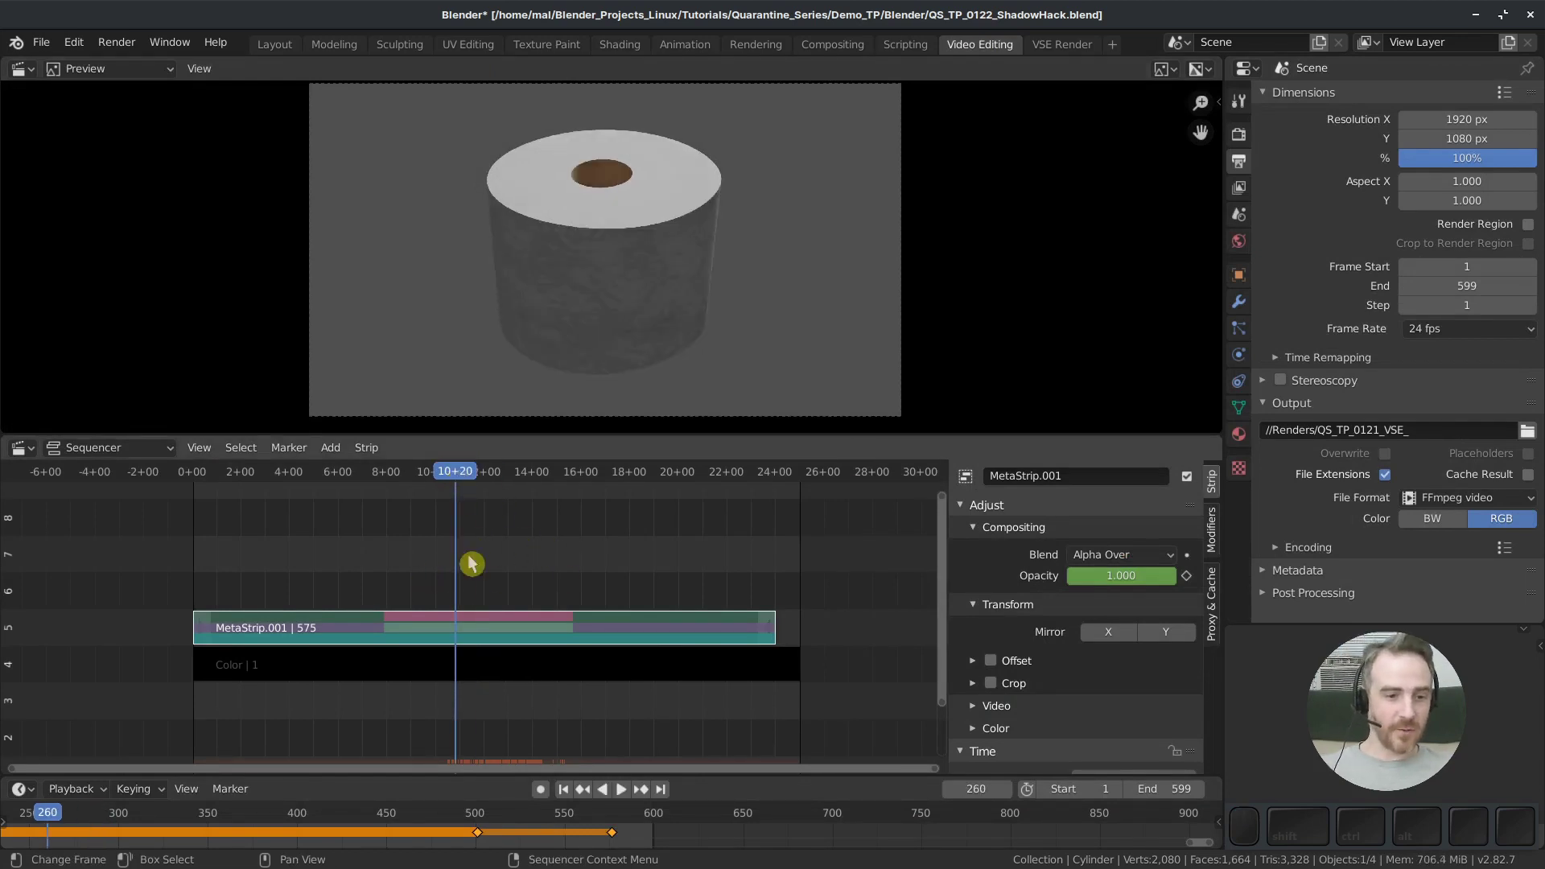
key("Tab")
left_click(328, 581)
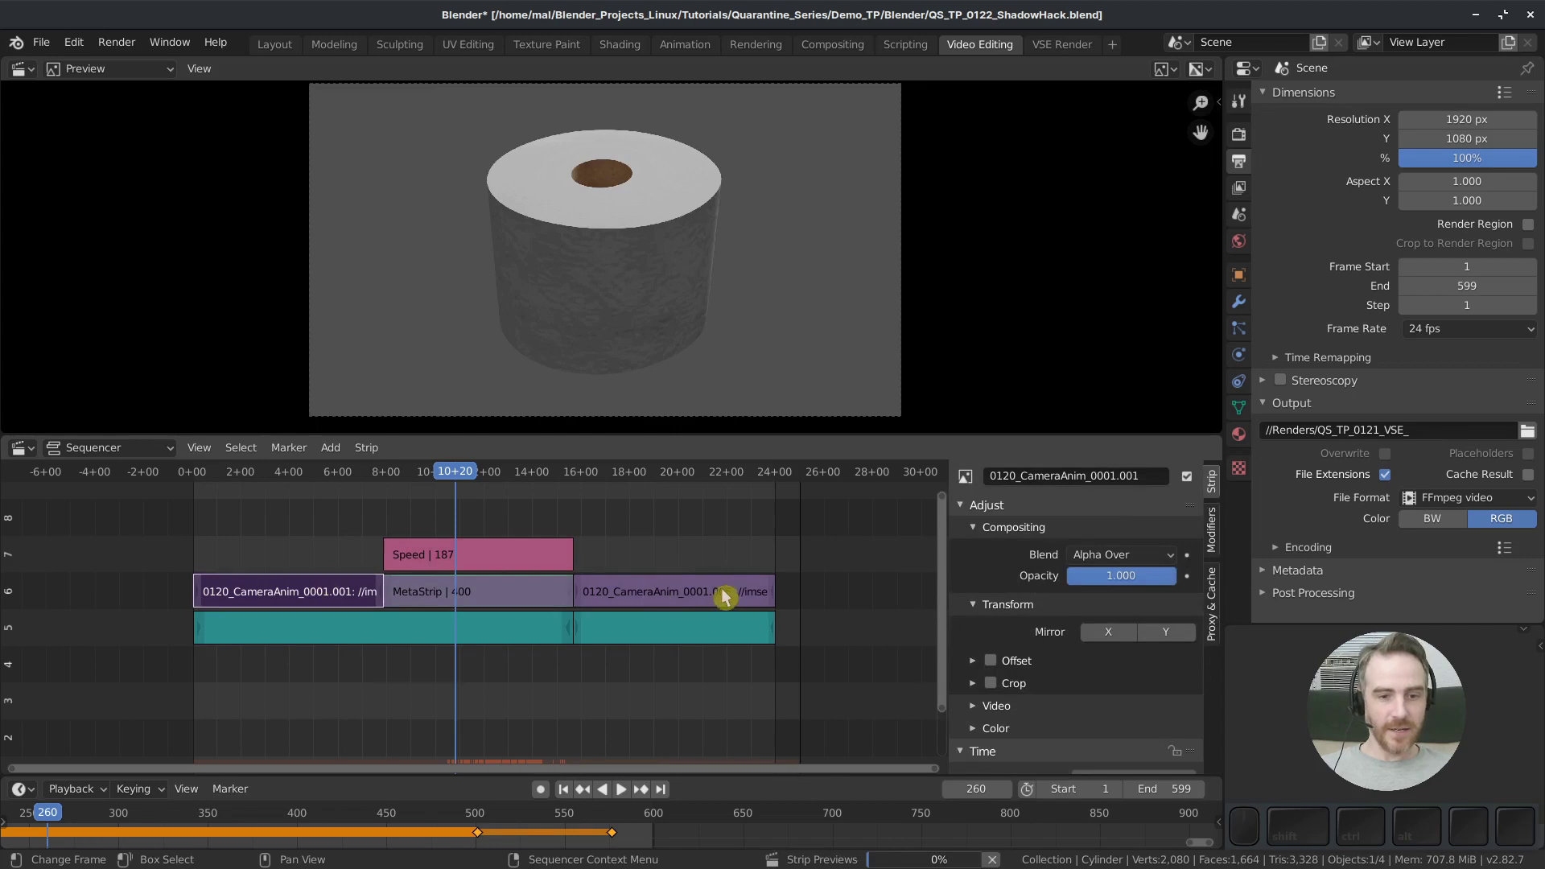
left_click(725, 593)
left_click(311, 595)
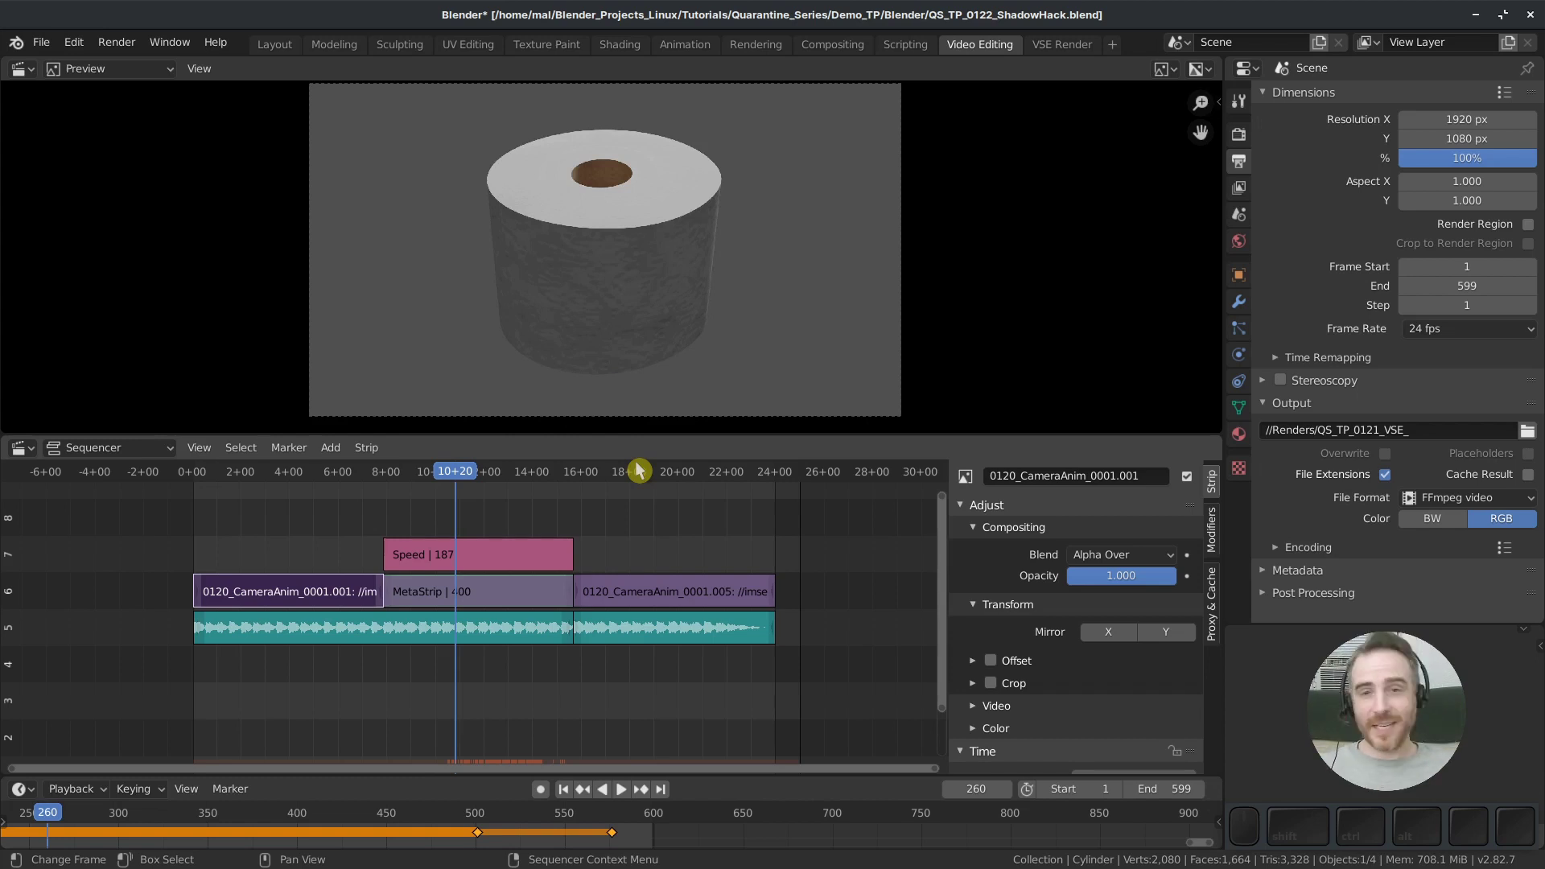
left_click(620, 44)
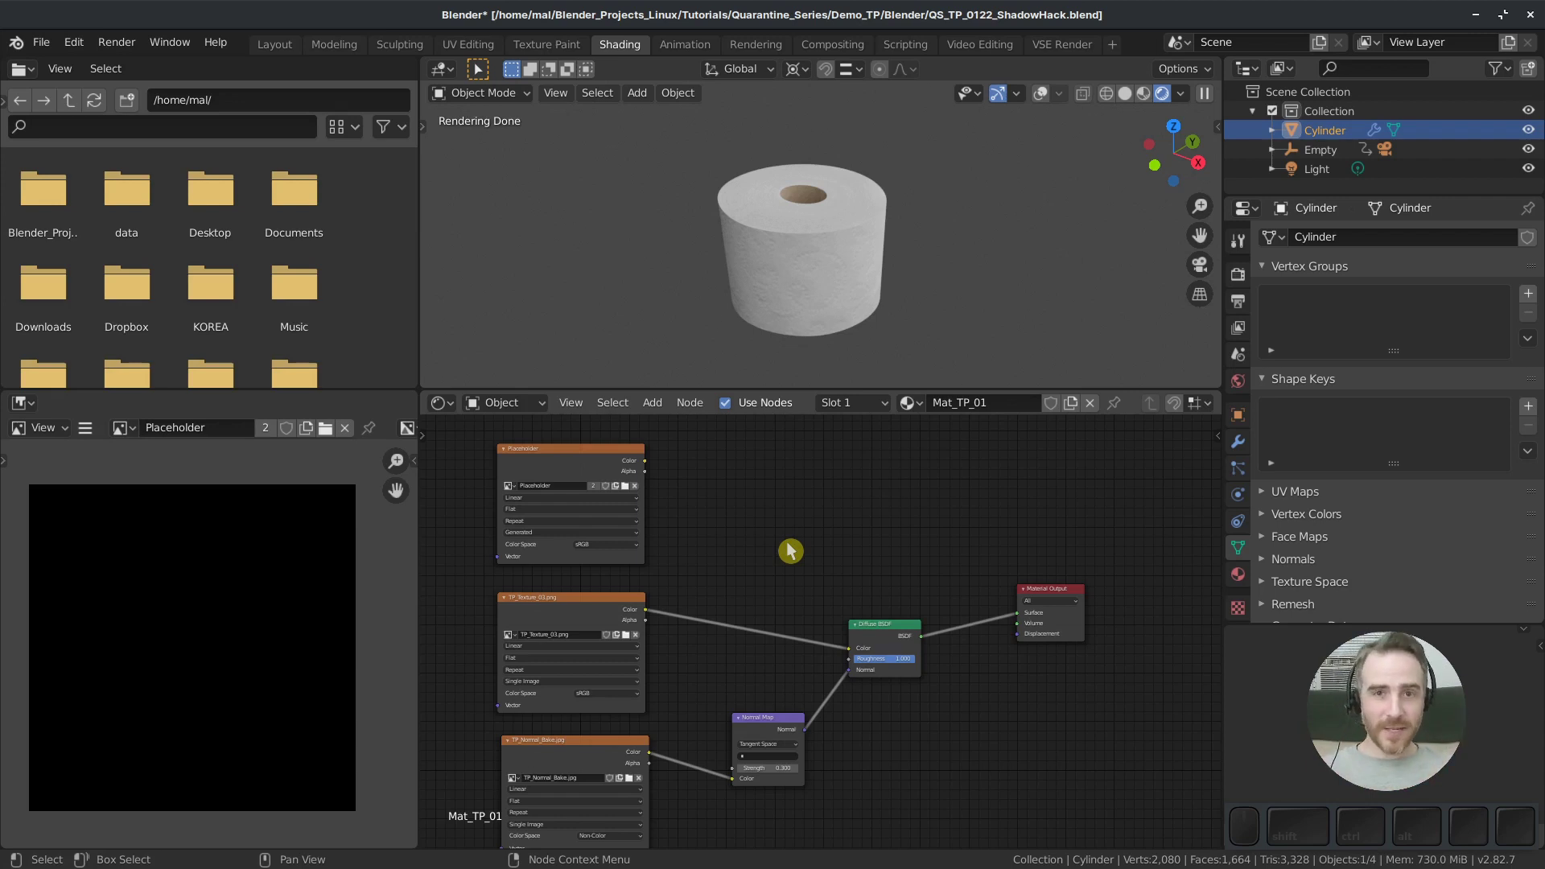
left_click(985, 47)
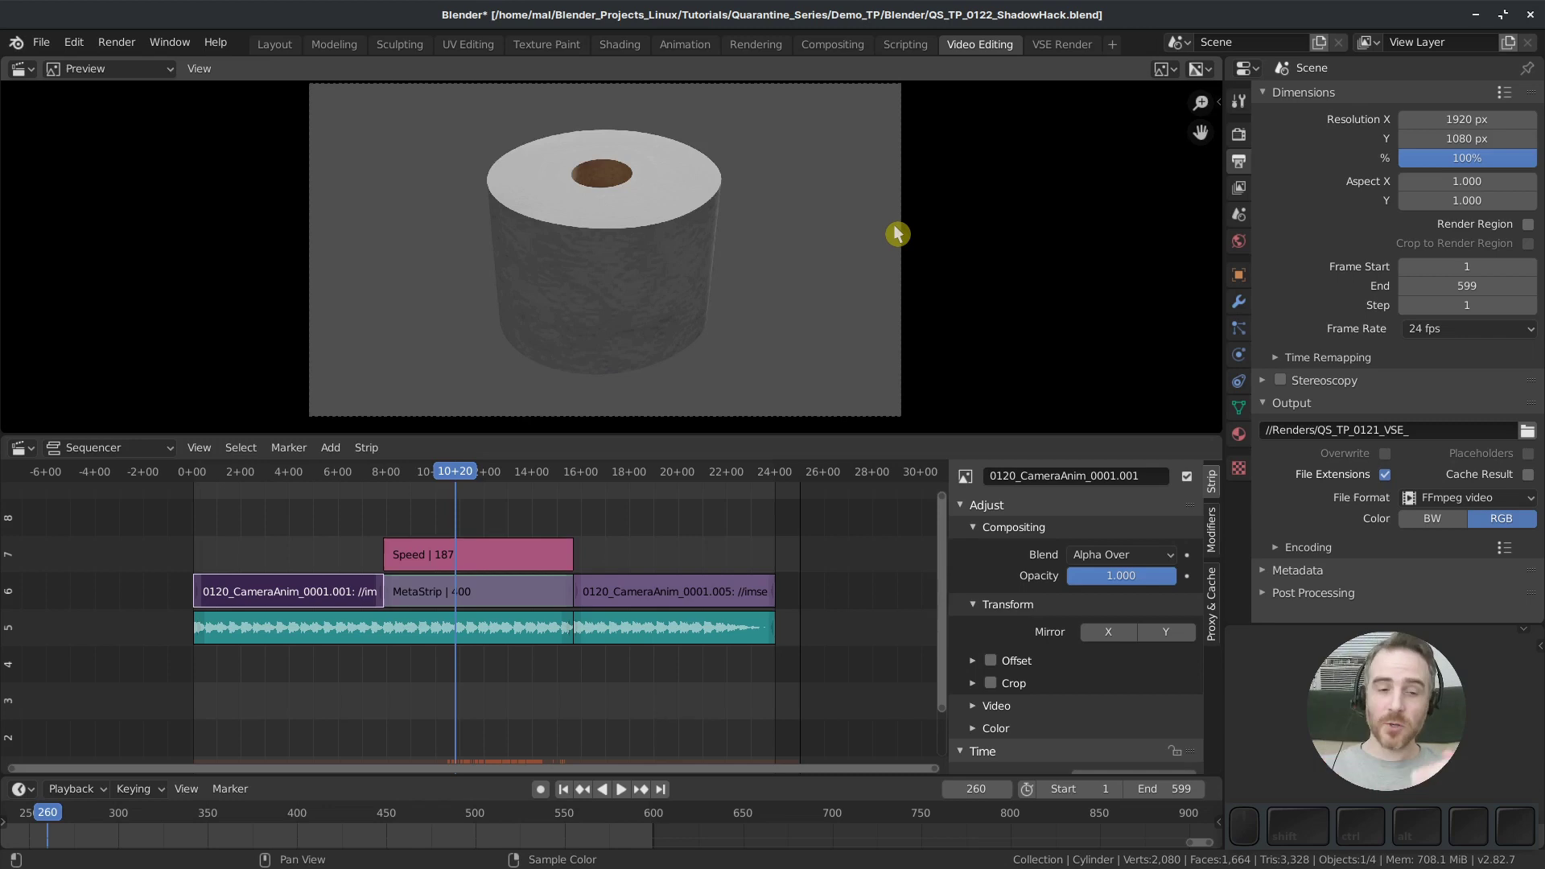
scroll(611, 564, "down", 1, "ctrl")
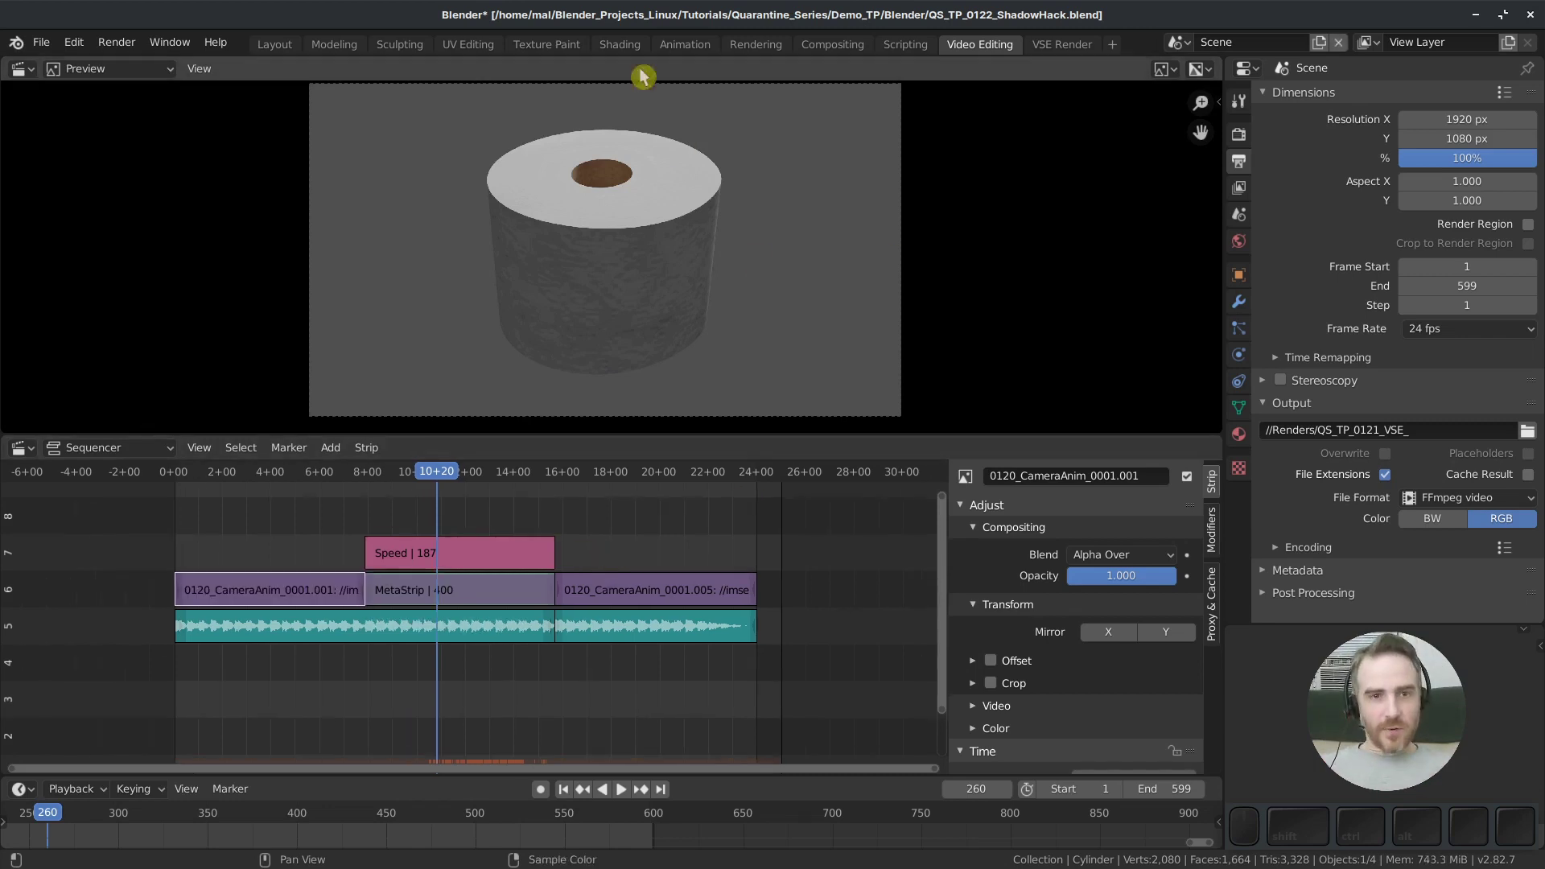
In the Shading workspace, preview the color texture, the normal map image and the Diffuse BSDF on the cylinder, viewing it from several angles
left_click(620, 45)
mouse_move(852, 572)
middle_mouse_down()
mouse_move(863, 540)
mouse_move(849, 517)
middle_mouse_up()
middle_click_drag(837, 366, 786, 269)
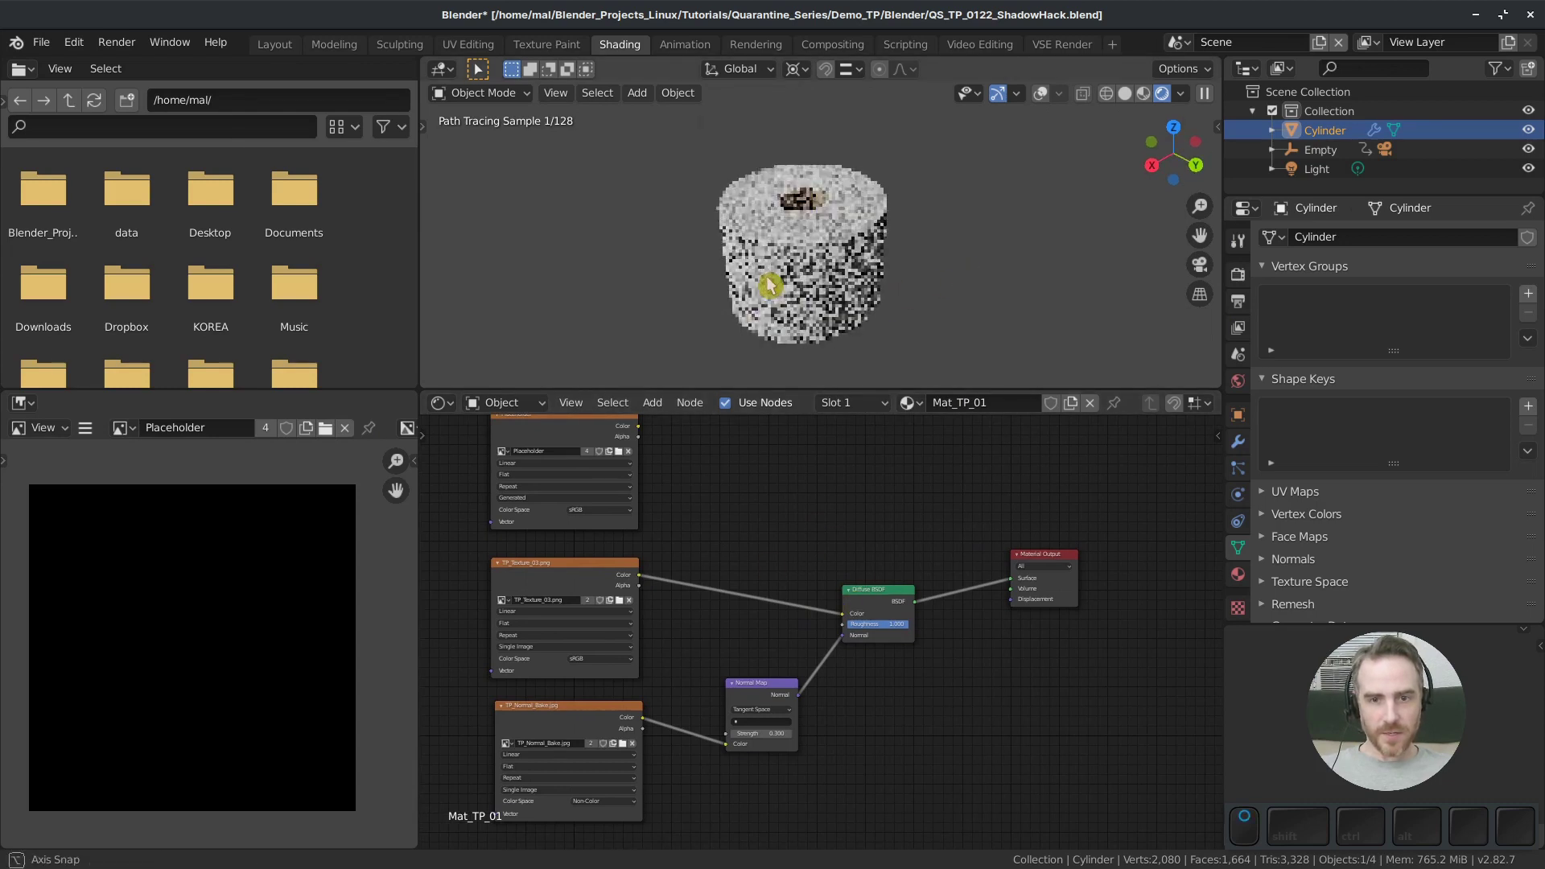
left_click(567, 581, "ctrl+shift")
left_click(578, 736, "ctrl+shift")
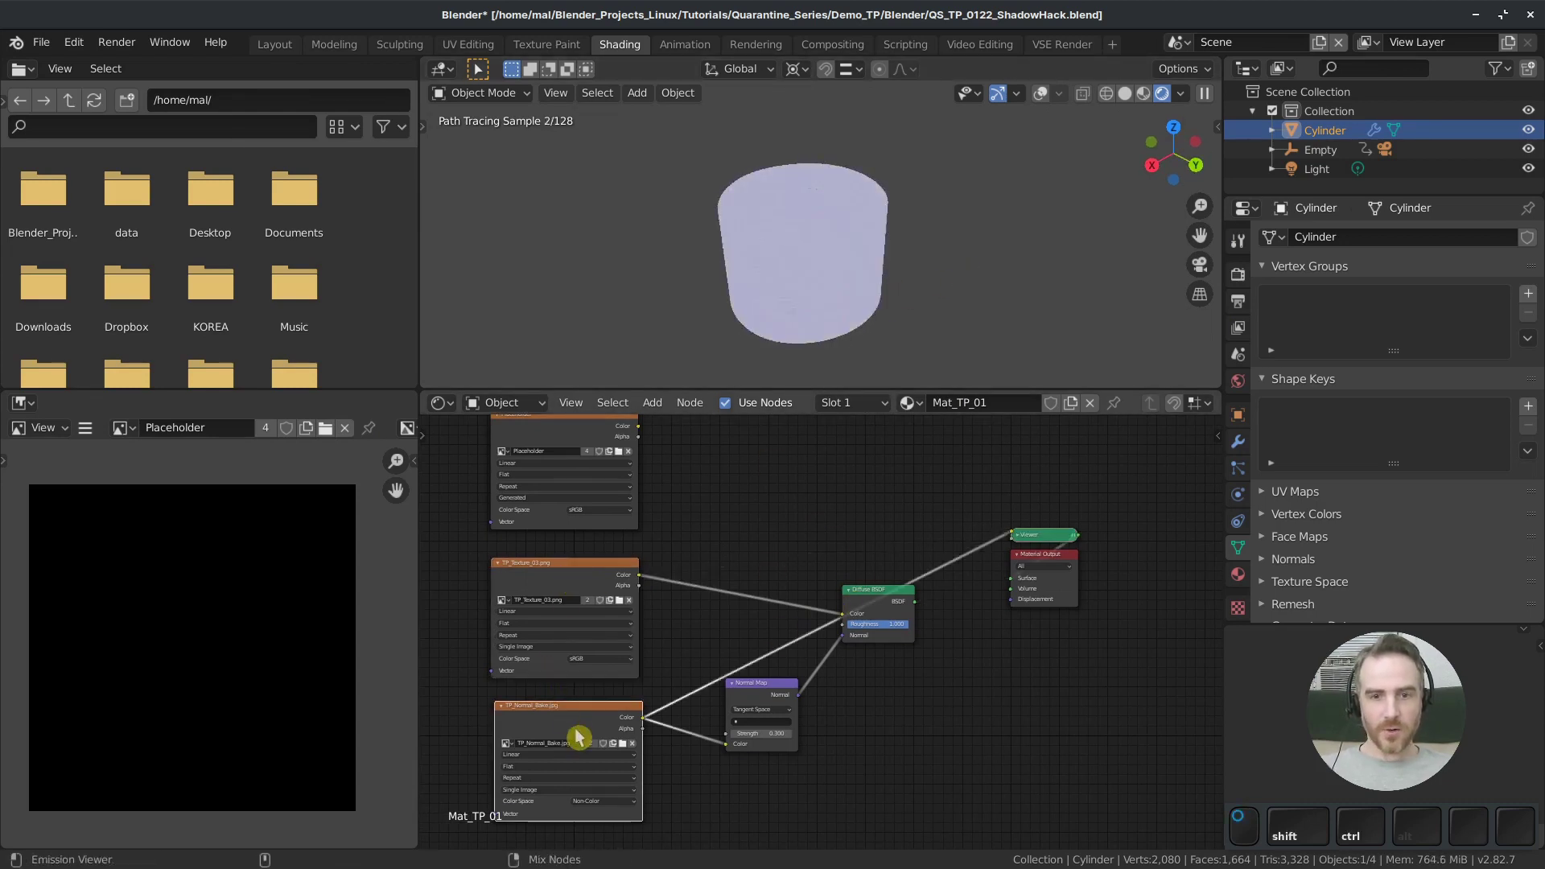
left_click(873, 602, "ctrl+shift")
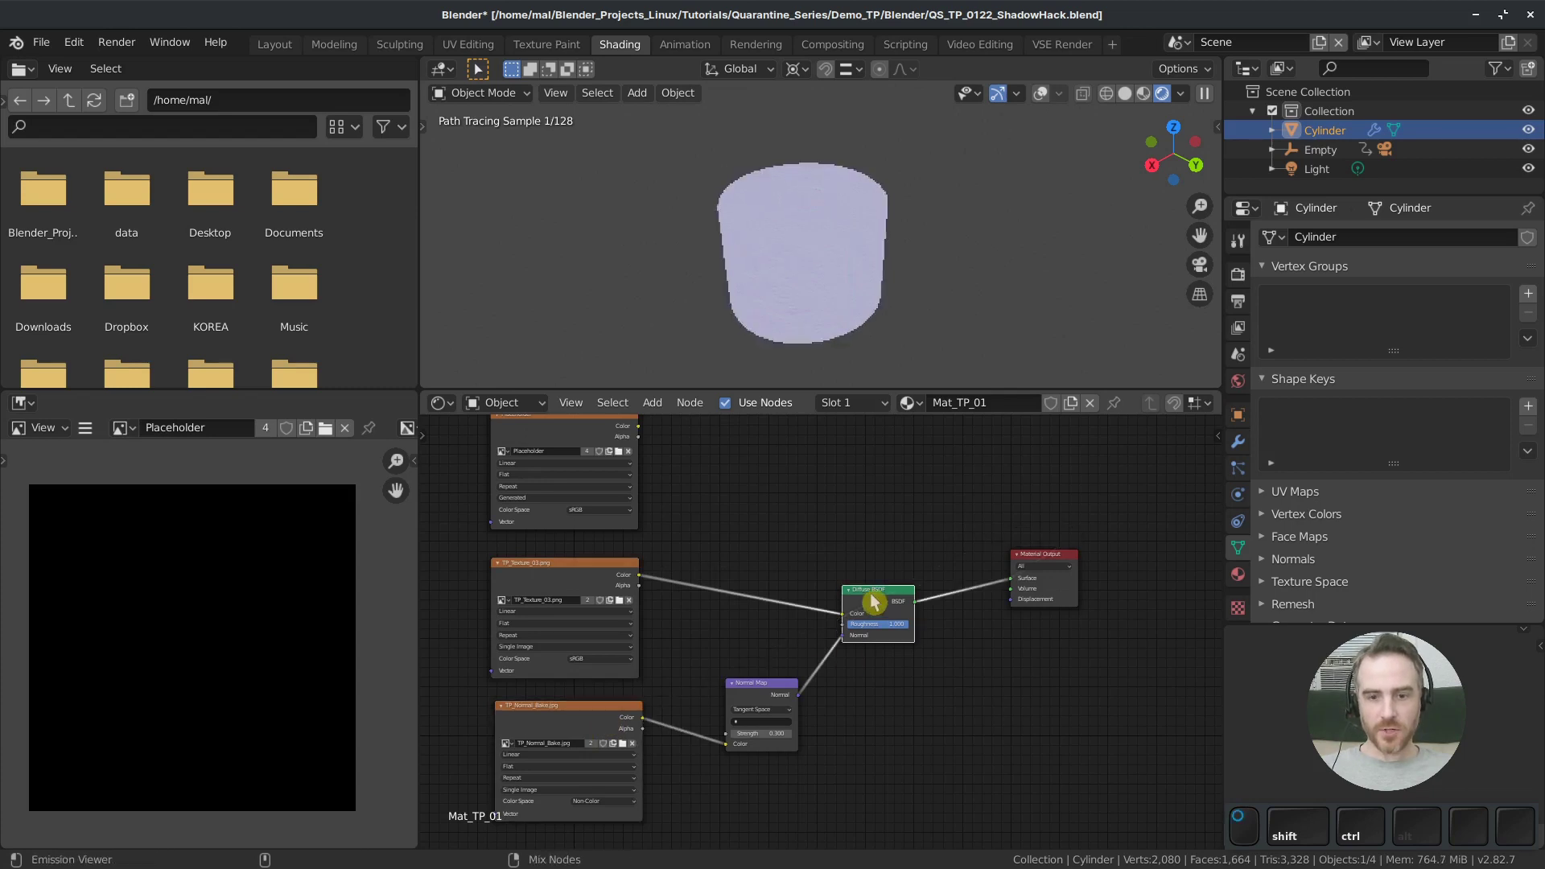
left_click_drag(1047, 568, 1051, 569)
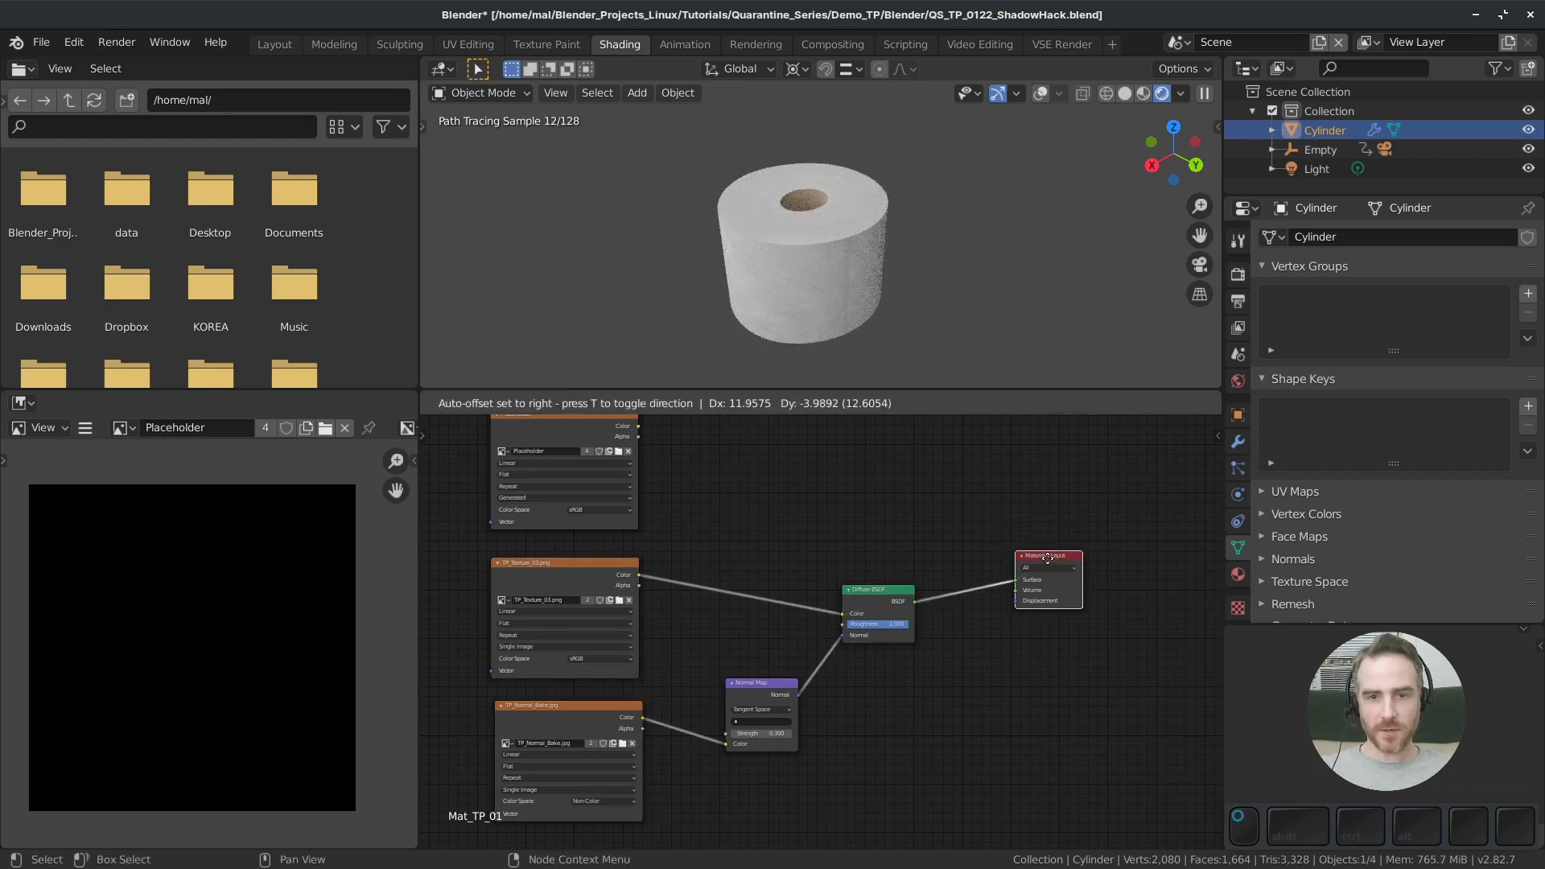
middle_click_drag(917, 263, 855, 221)
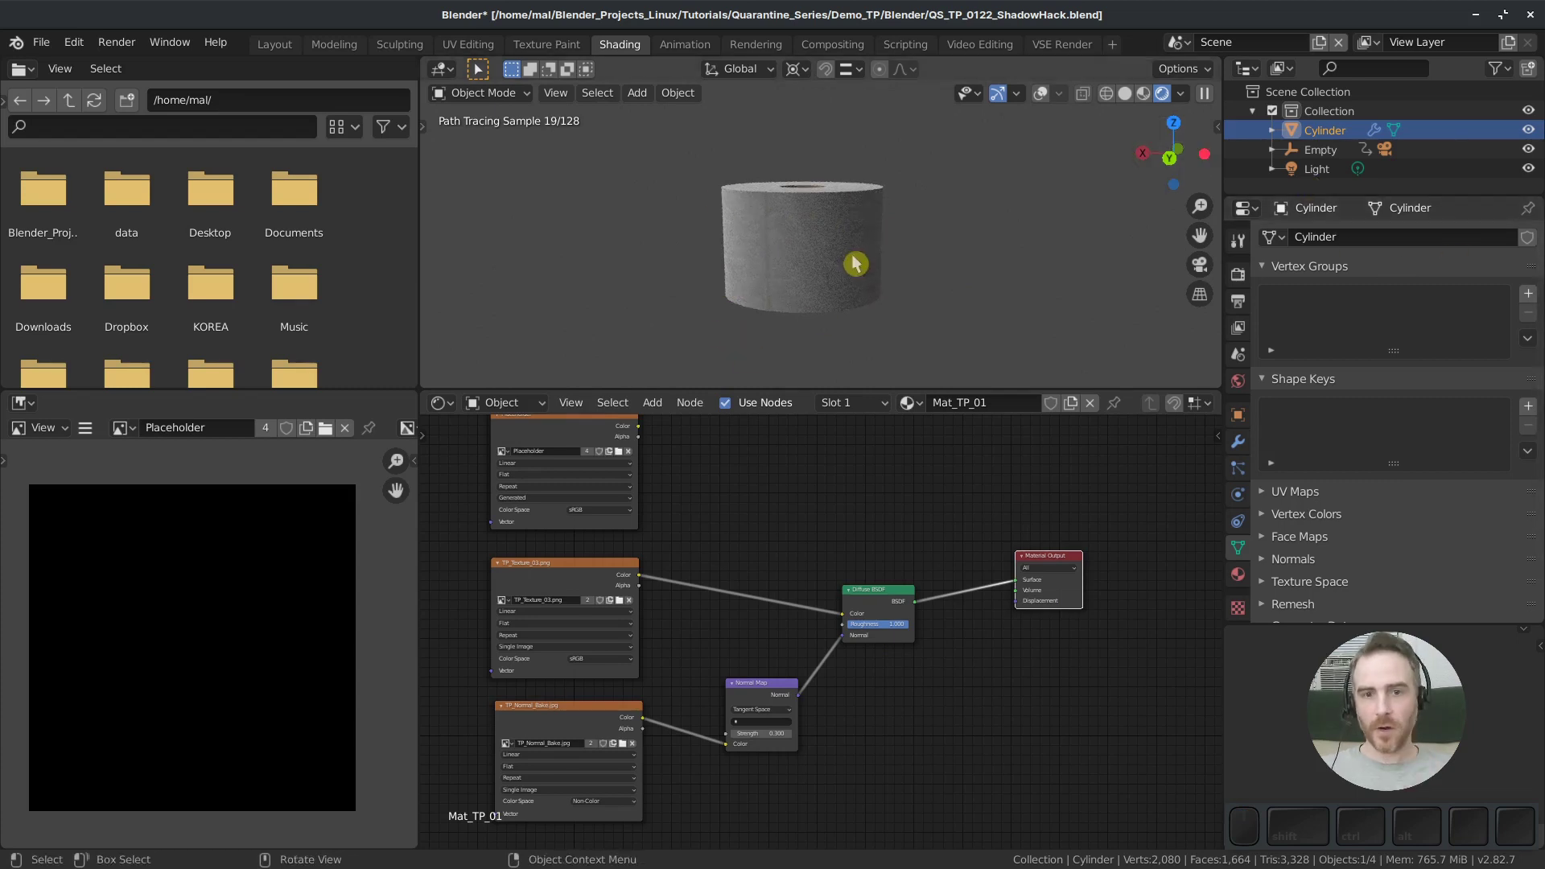
mouse_move(831, 328)
middle_mouse_down()
mouse_move(883, 294)
mouse_move(902, 300)
middle_mouse_up()
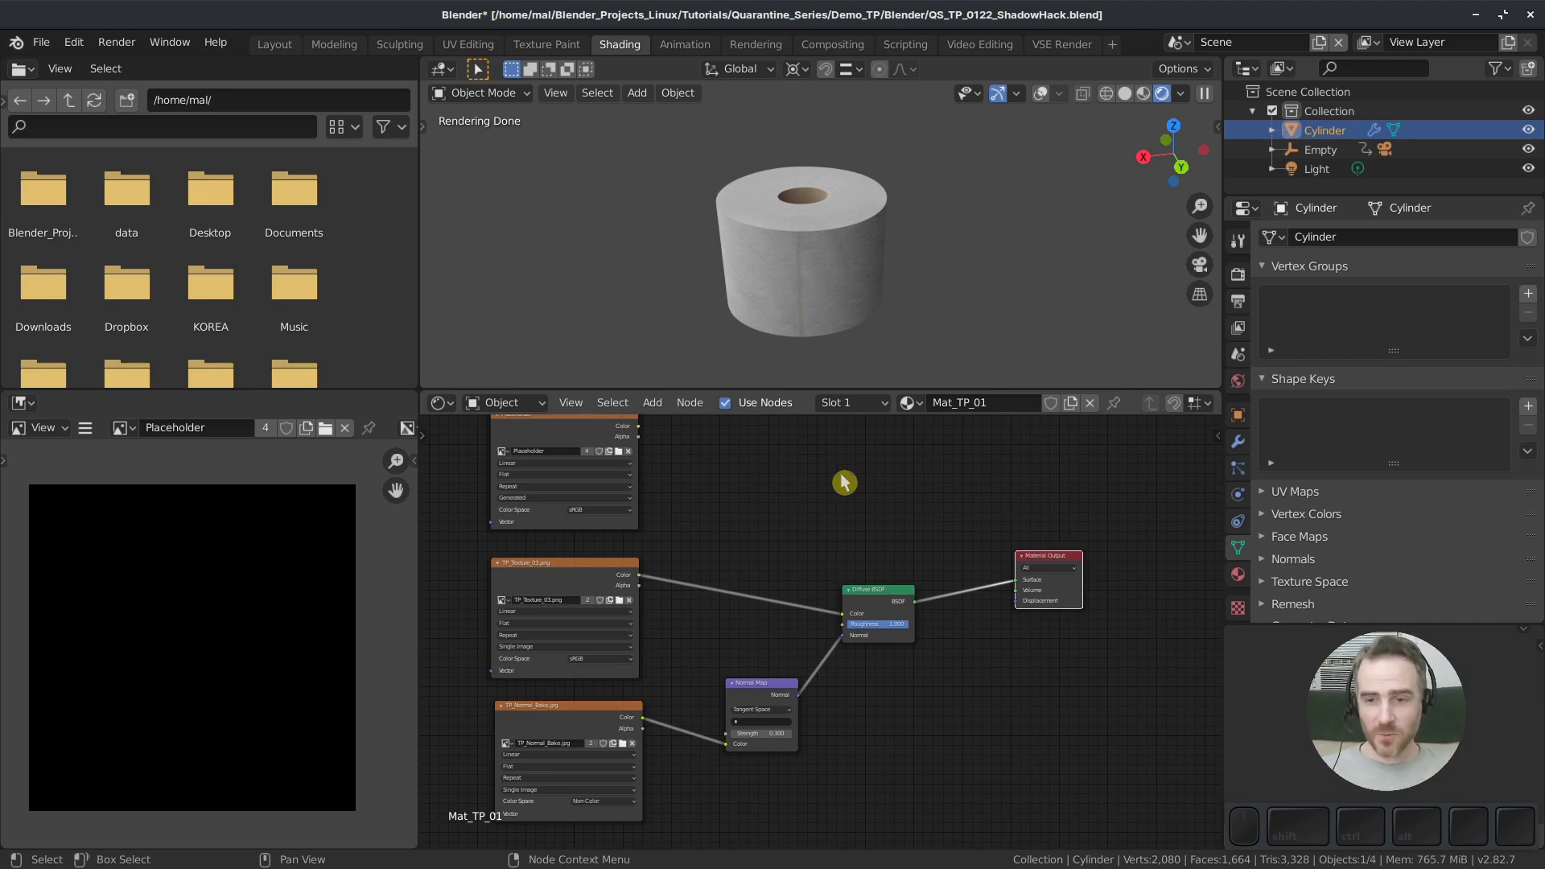
Set the bake type to Shadow in the render settings and select the Placeholder image node as the bake target
left_click(1237, 276)
scroll(1406, 437, "down", 10)
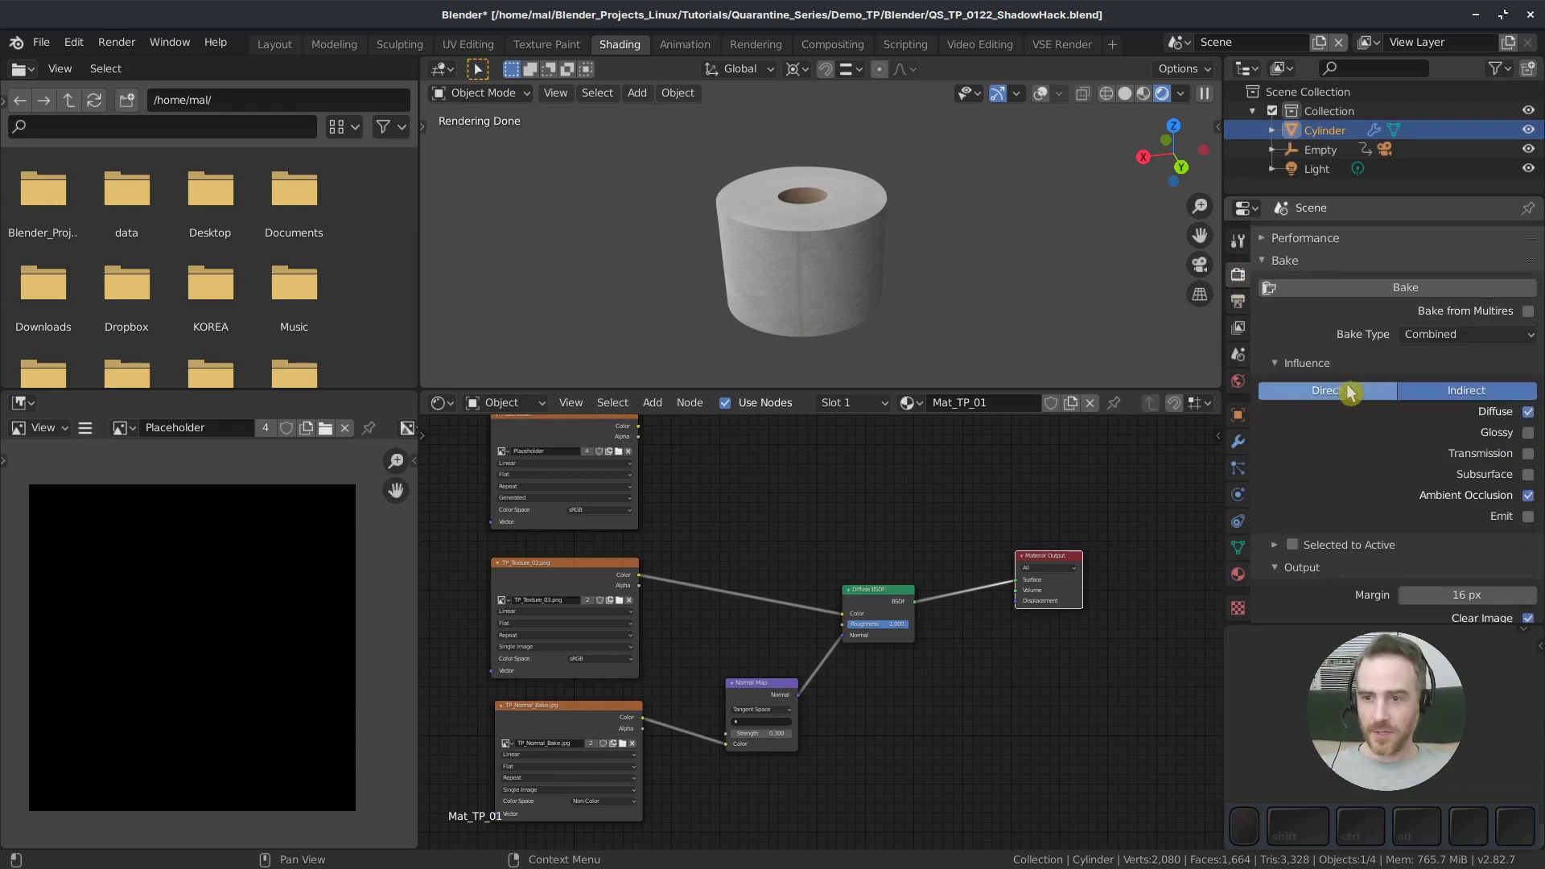
left_click(1488, 336)
left_click(1463, 404)
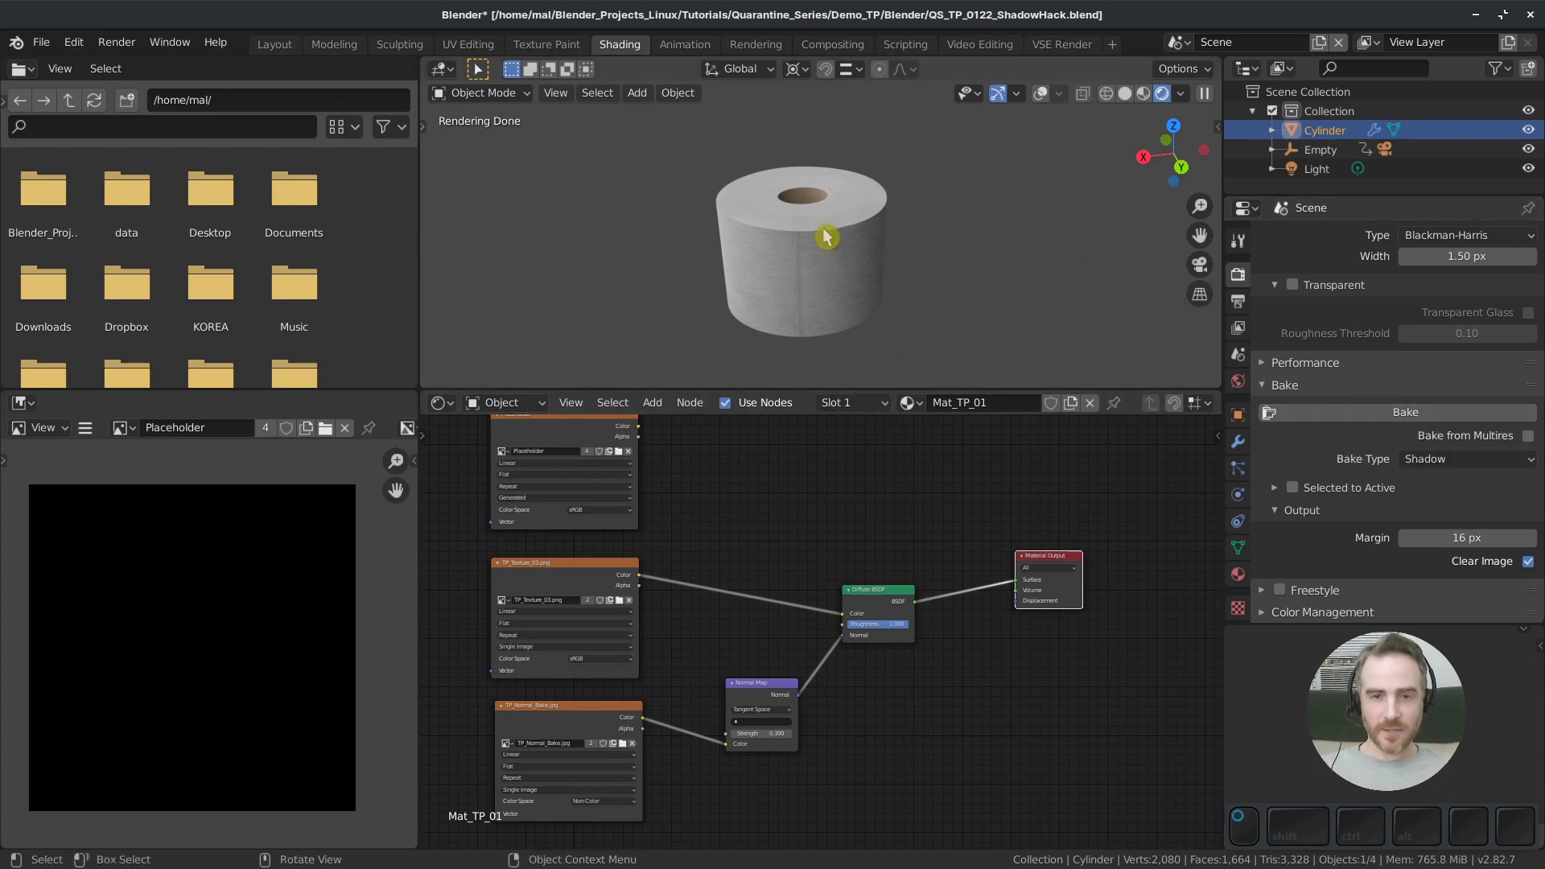
left_click(574, 437)
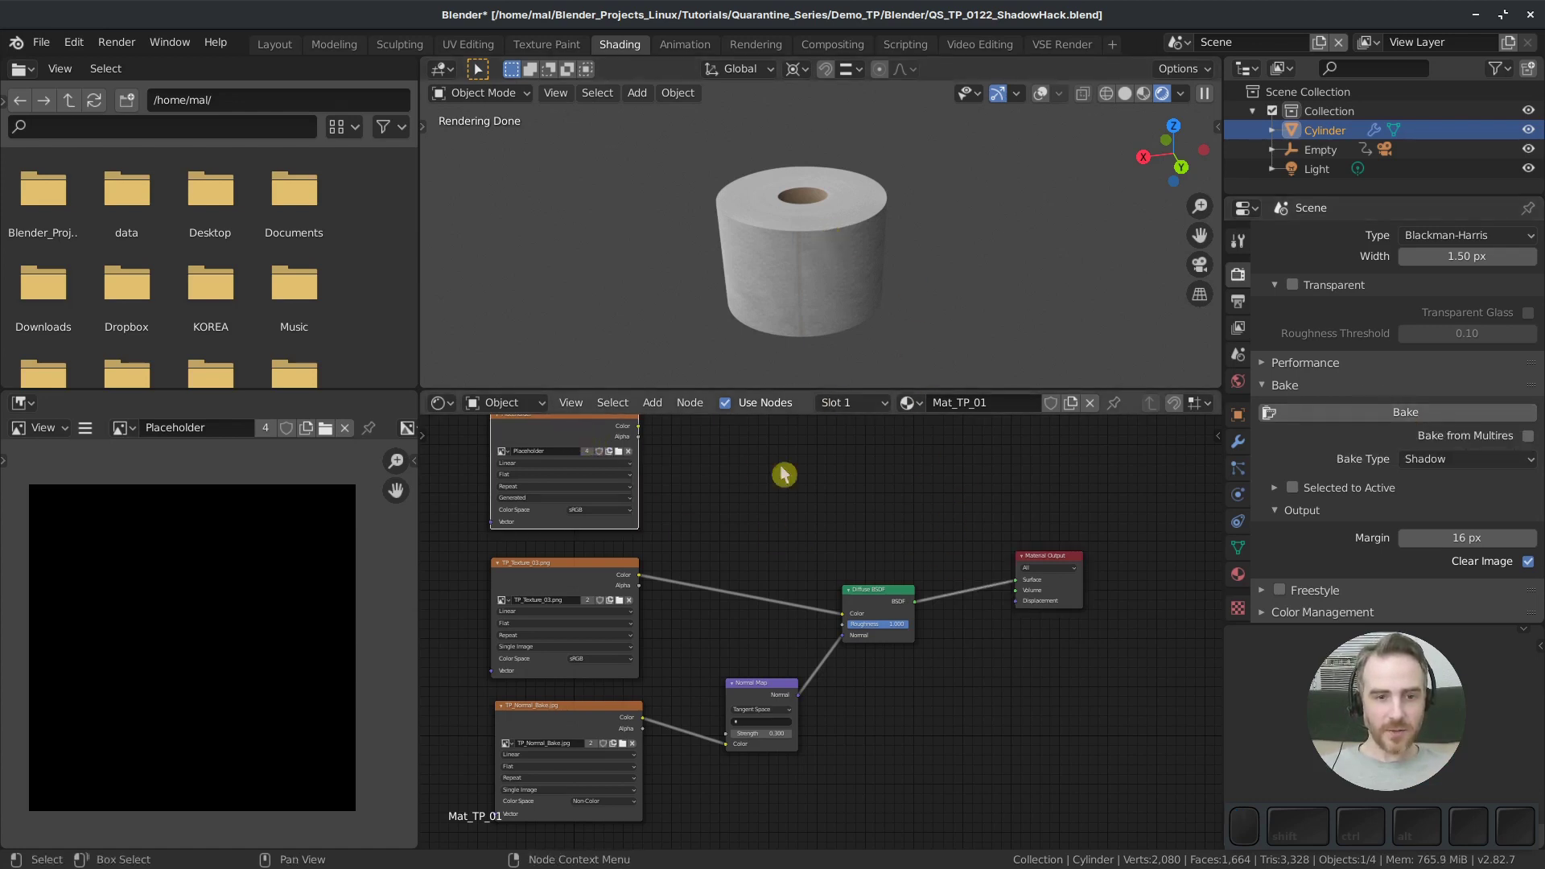
key("Home")
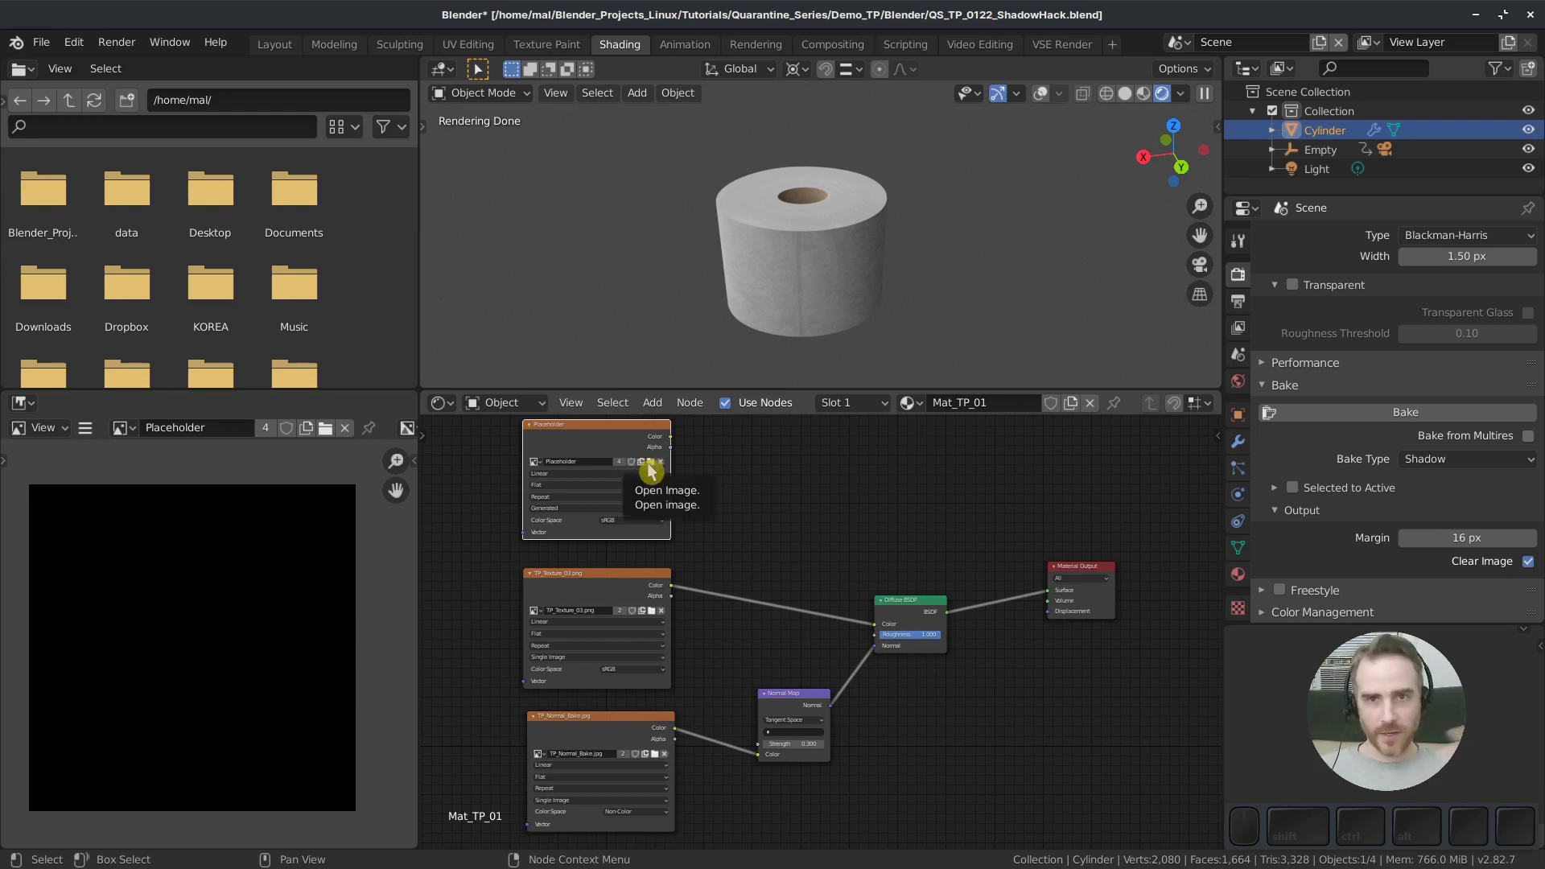
Bake the cylinder's shadow into the Placeholder image, moving its node slightly in the Mat_TP_01 material
left_click_drag(593, 447, 601, 454)
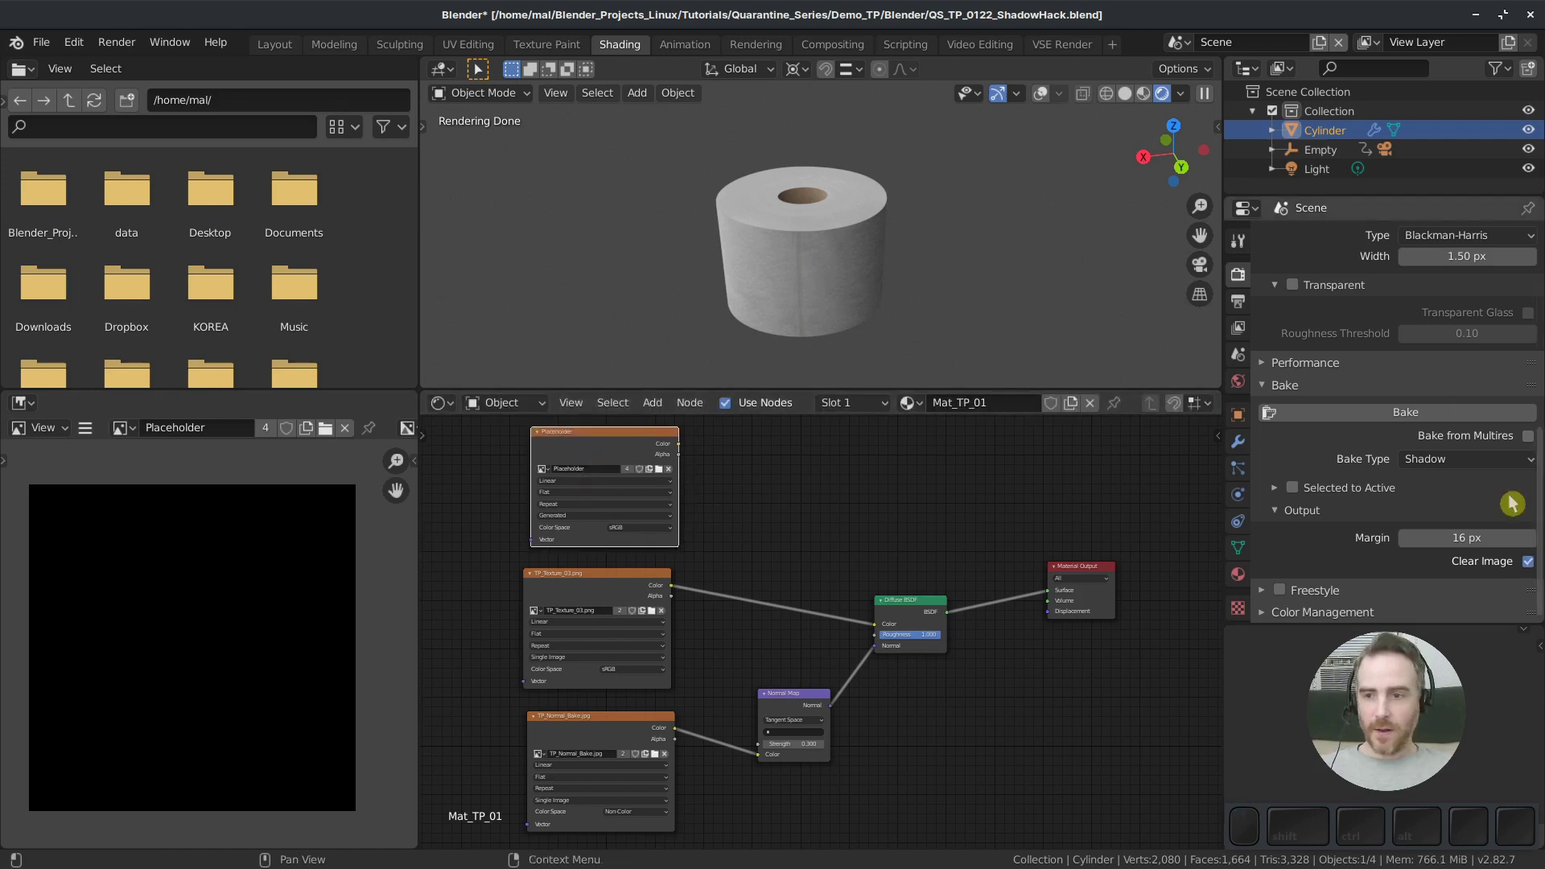
left_click(1418, 413)
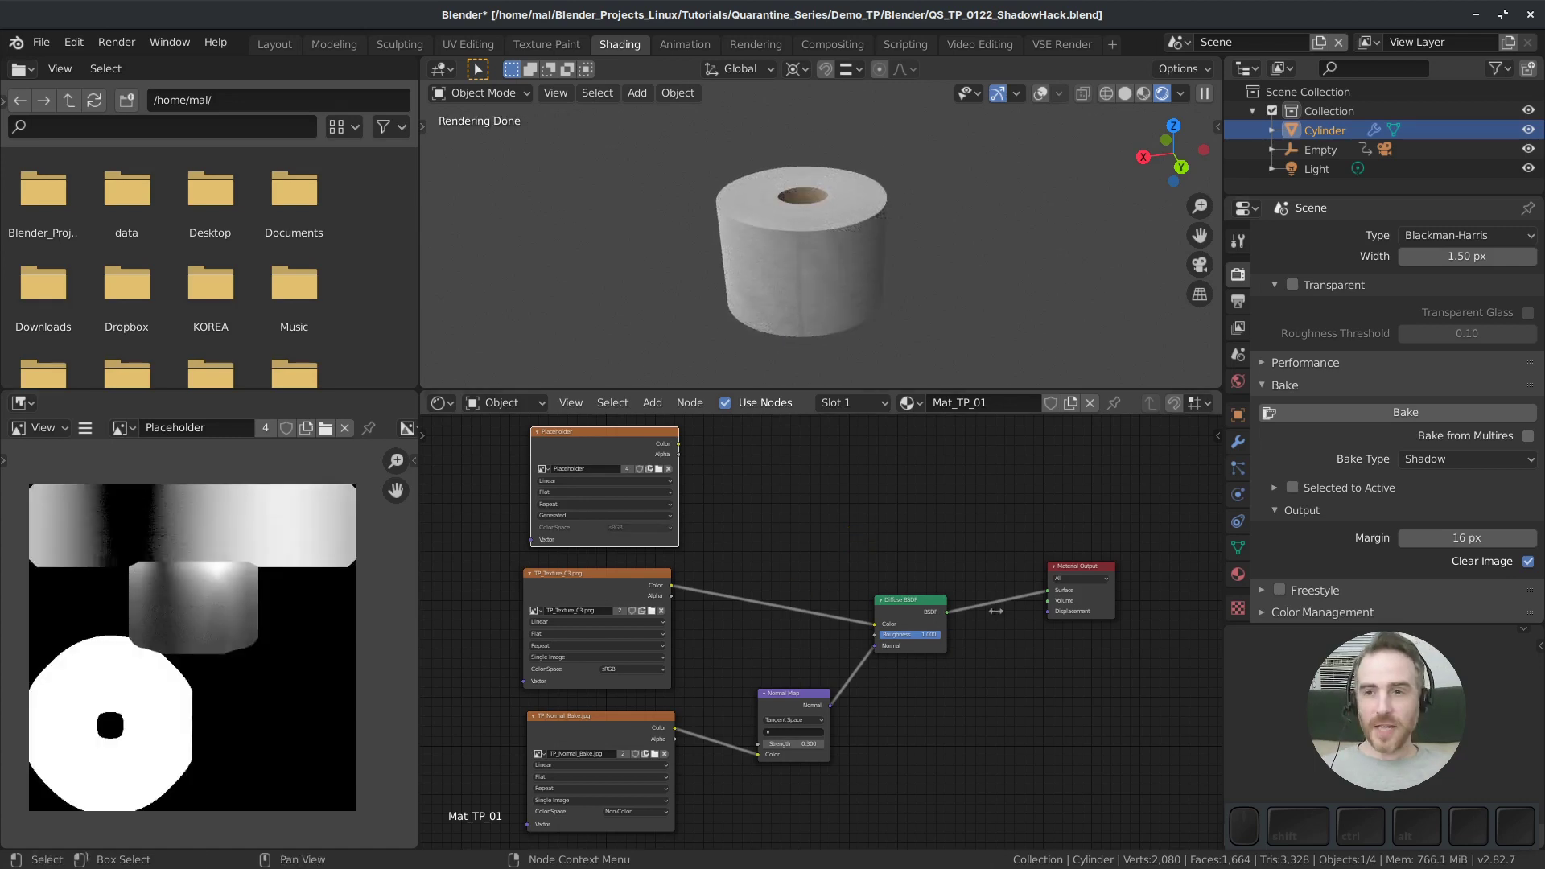
Select the Light object and set its size to 0' 6"
left_click(1318, 171)
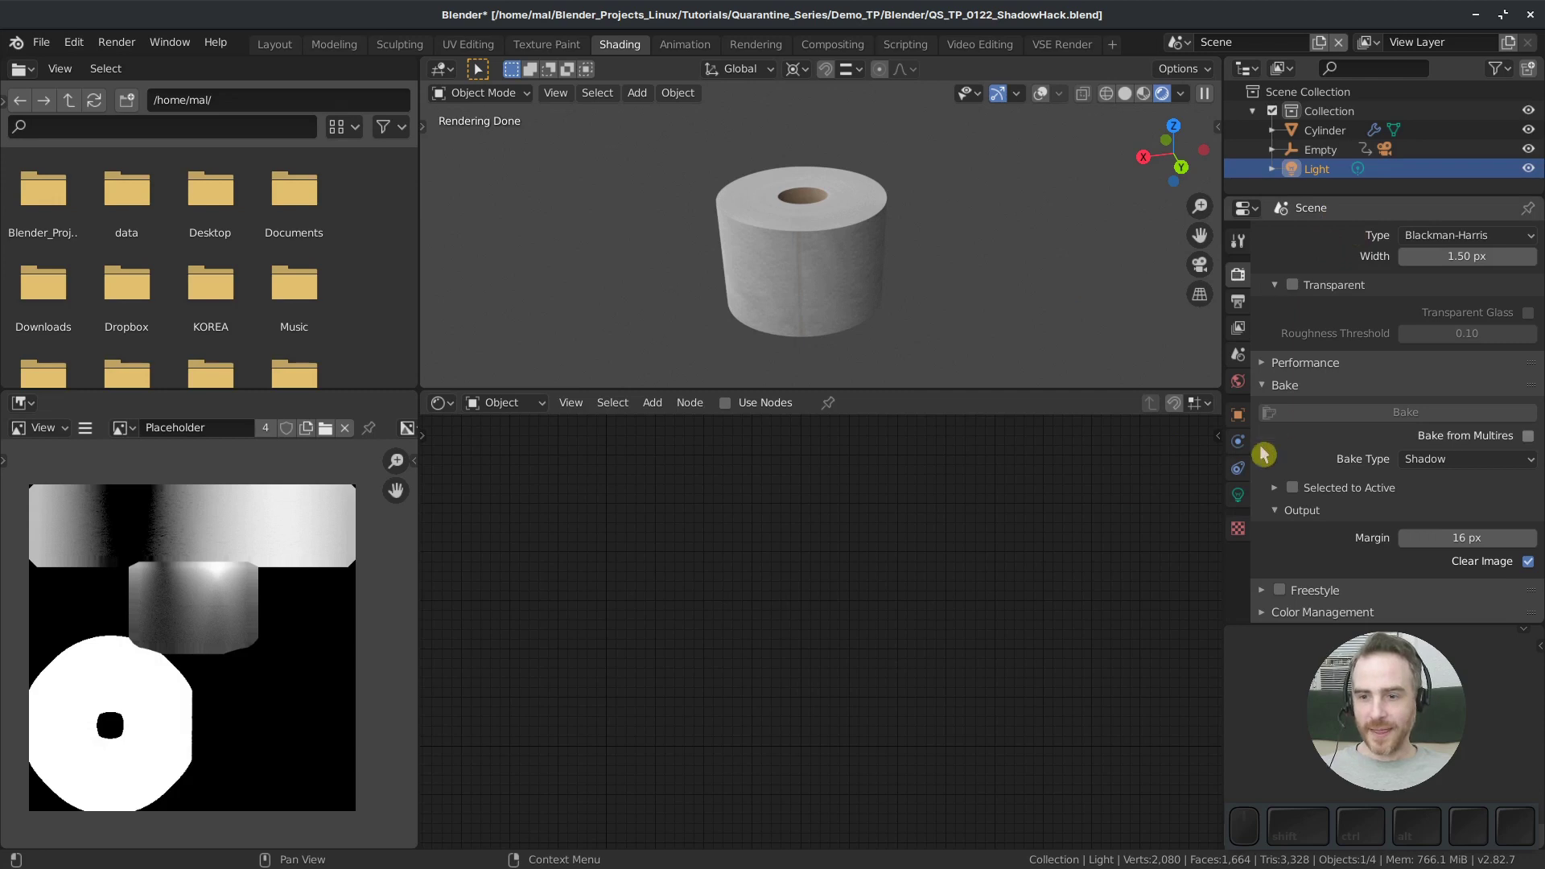
left_click(1240, 501)
left_click(1479, 389)
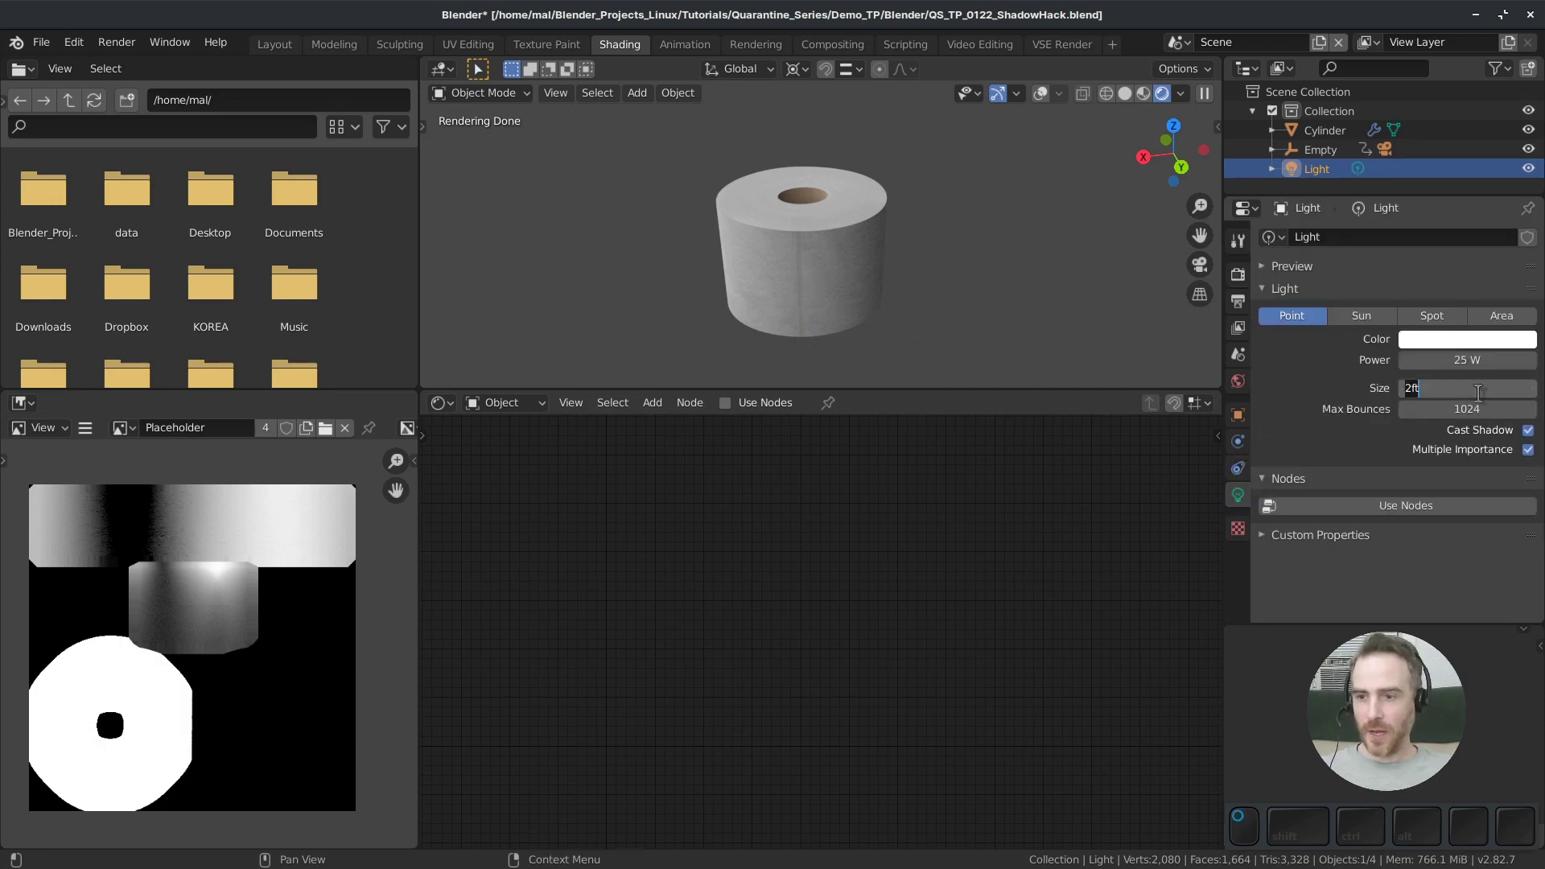
key("Return")
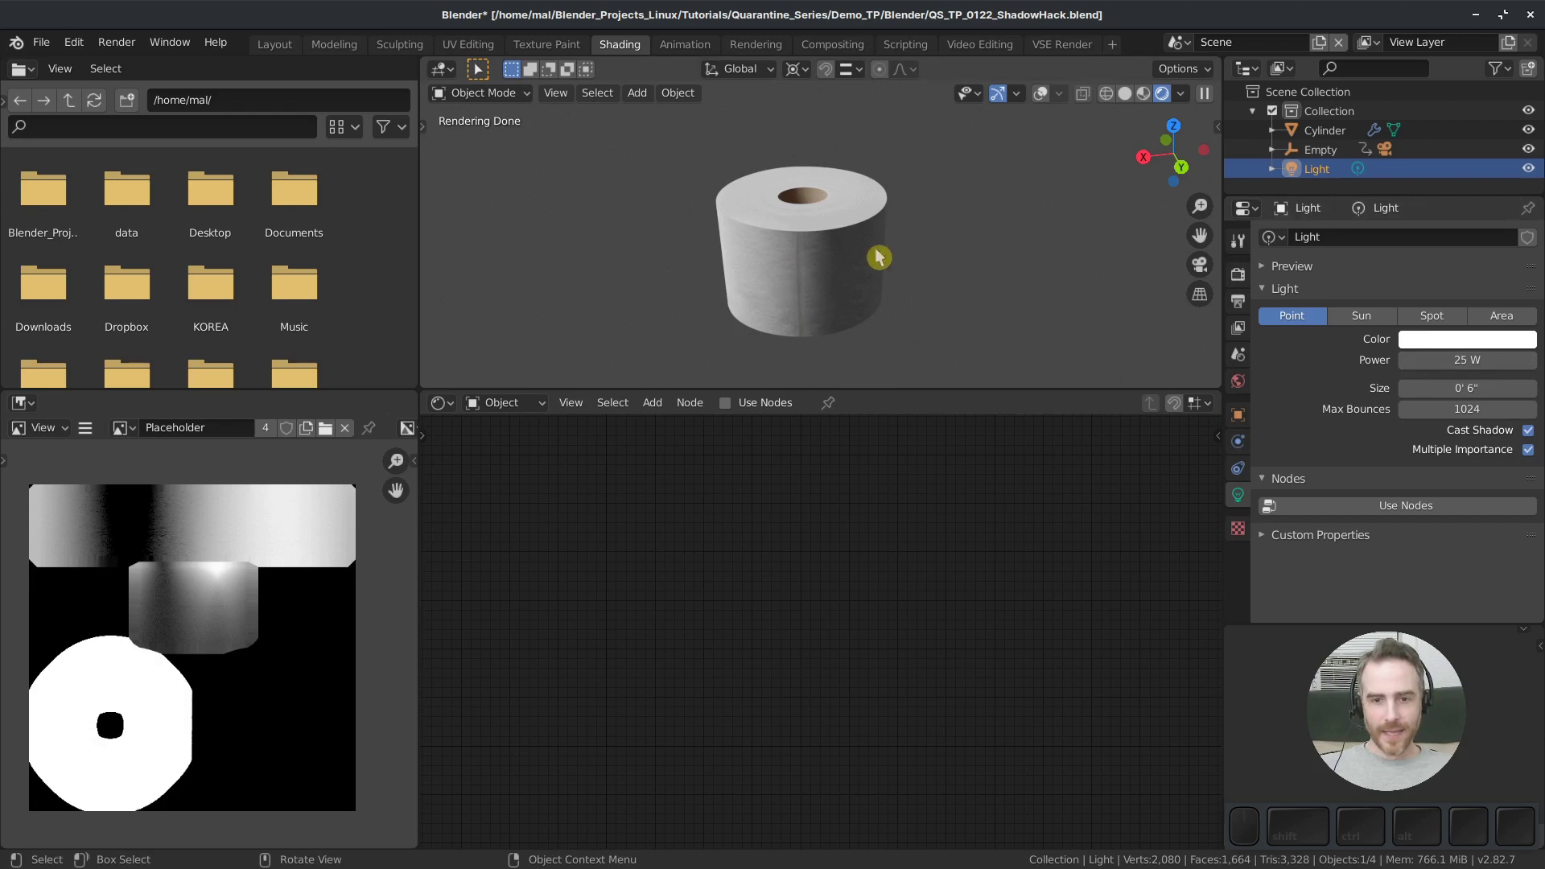
Rebake the cylinder's shadow into the Placeholder image and inspect the shadow edge in the baked image up close
left_click(837, 264)
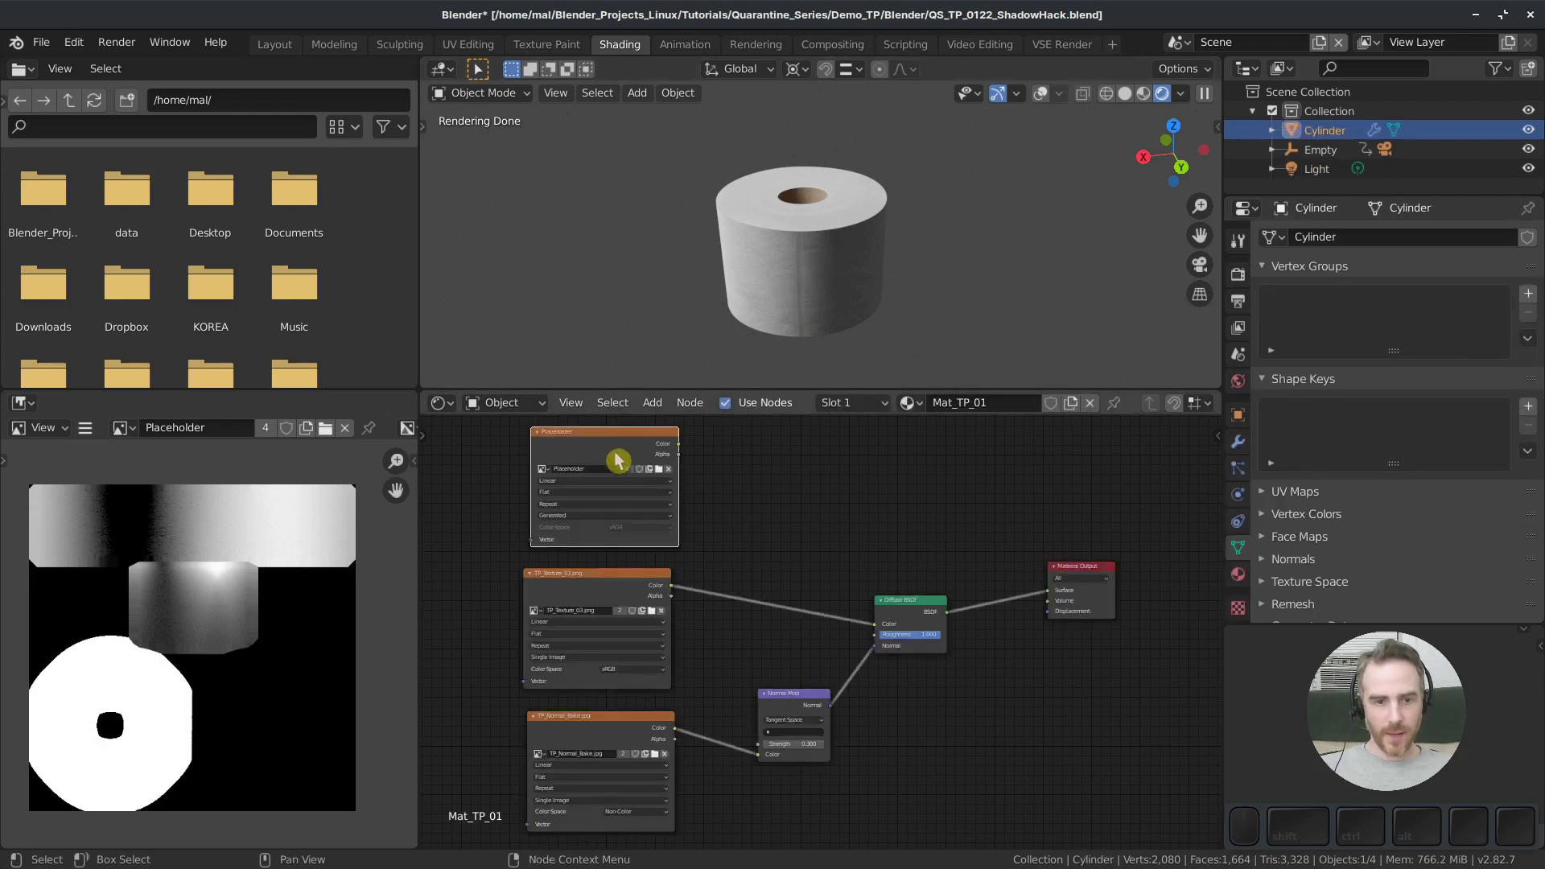
left_click(1238, 274)
left_click(1404, 414)
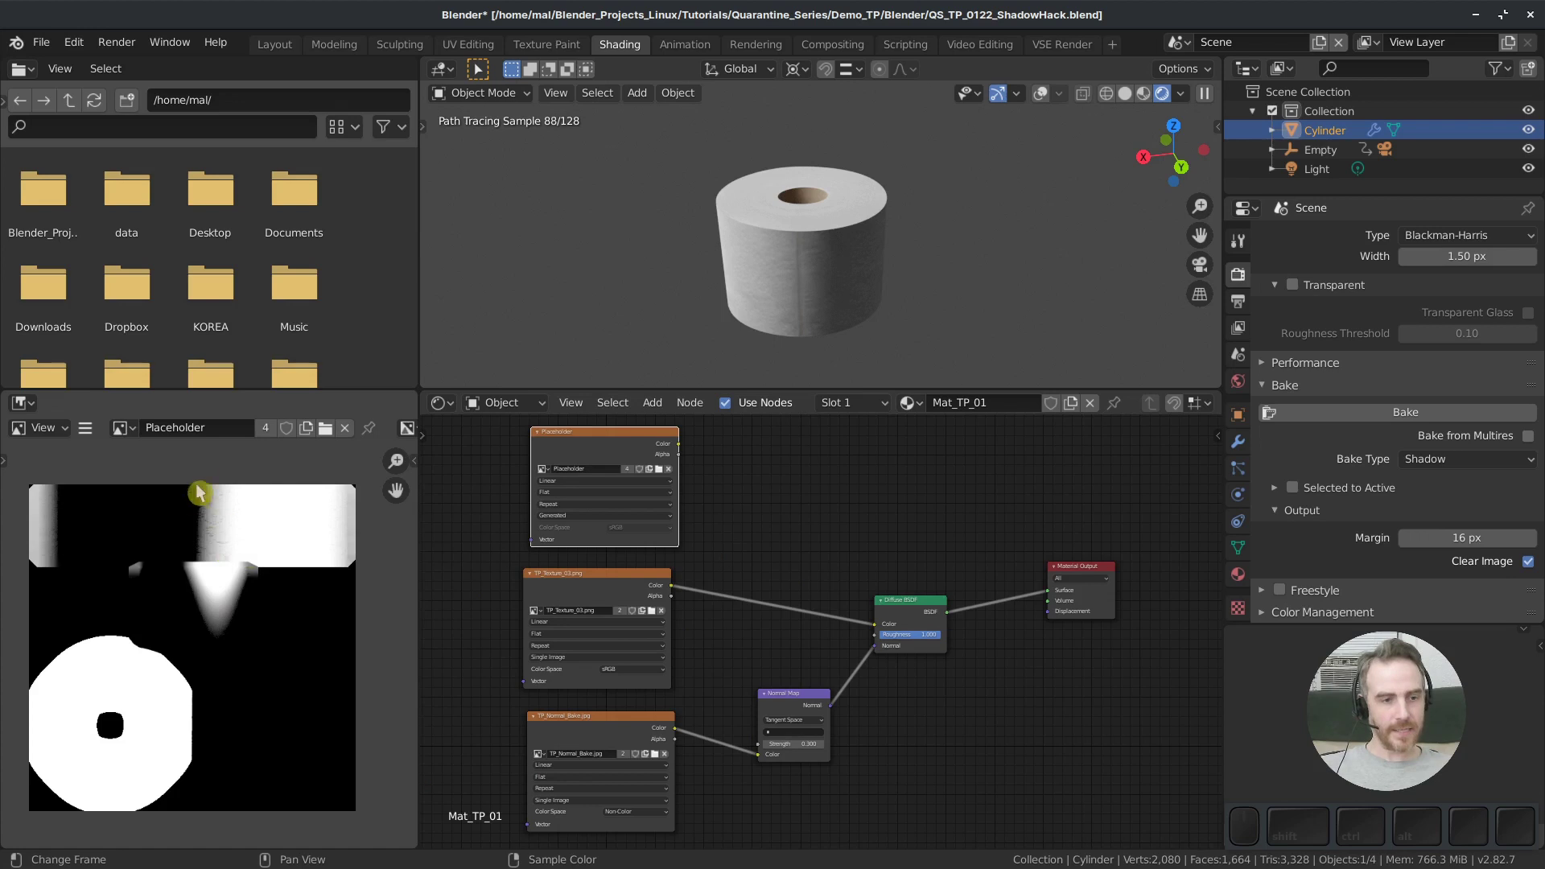
scroll(219, 516, "up", 6)
middle_click_drag(233, 600, 265, 705)
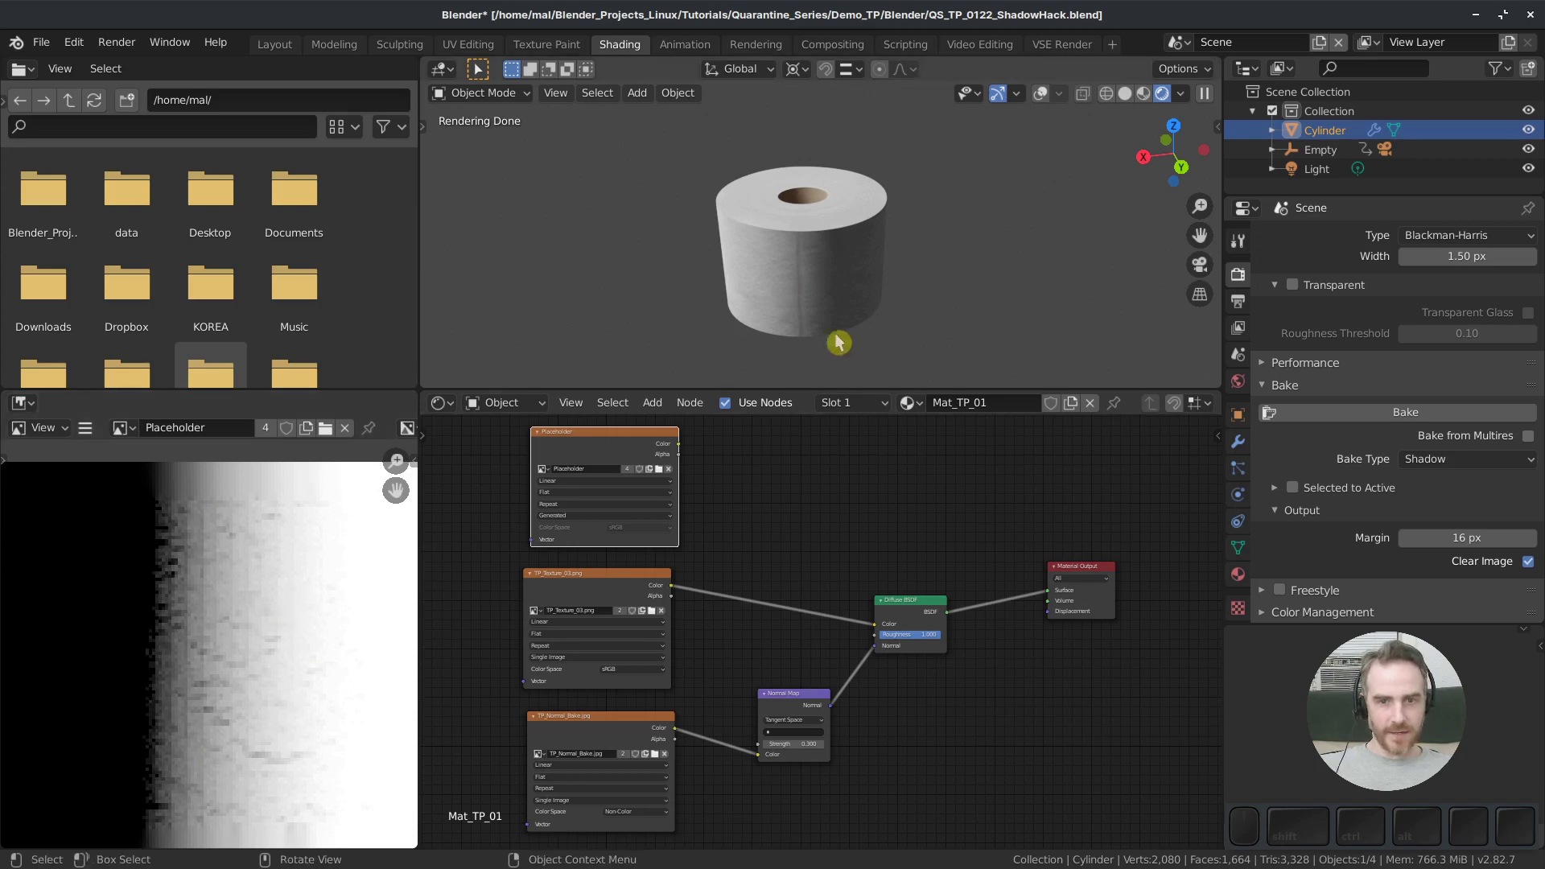
Preview the baked Placeholder image on the cylinder from several angles and compare it with the Diffuse BSDF shading
scroll(797, 274, "up", 2)
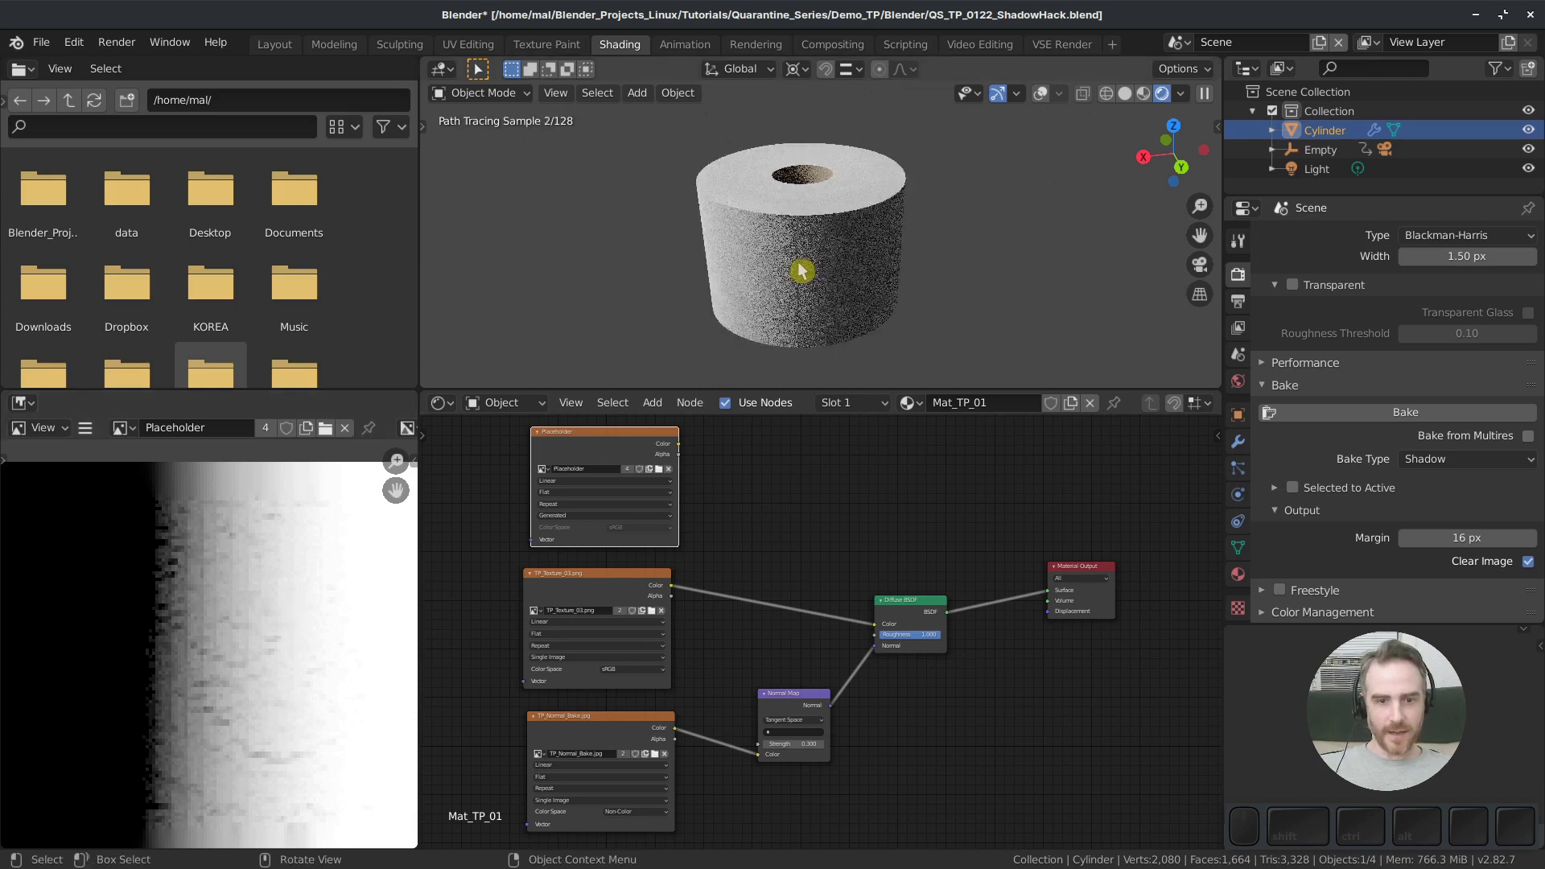
left_click(621, 446, "ctrl+shift")
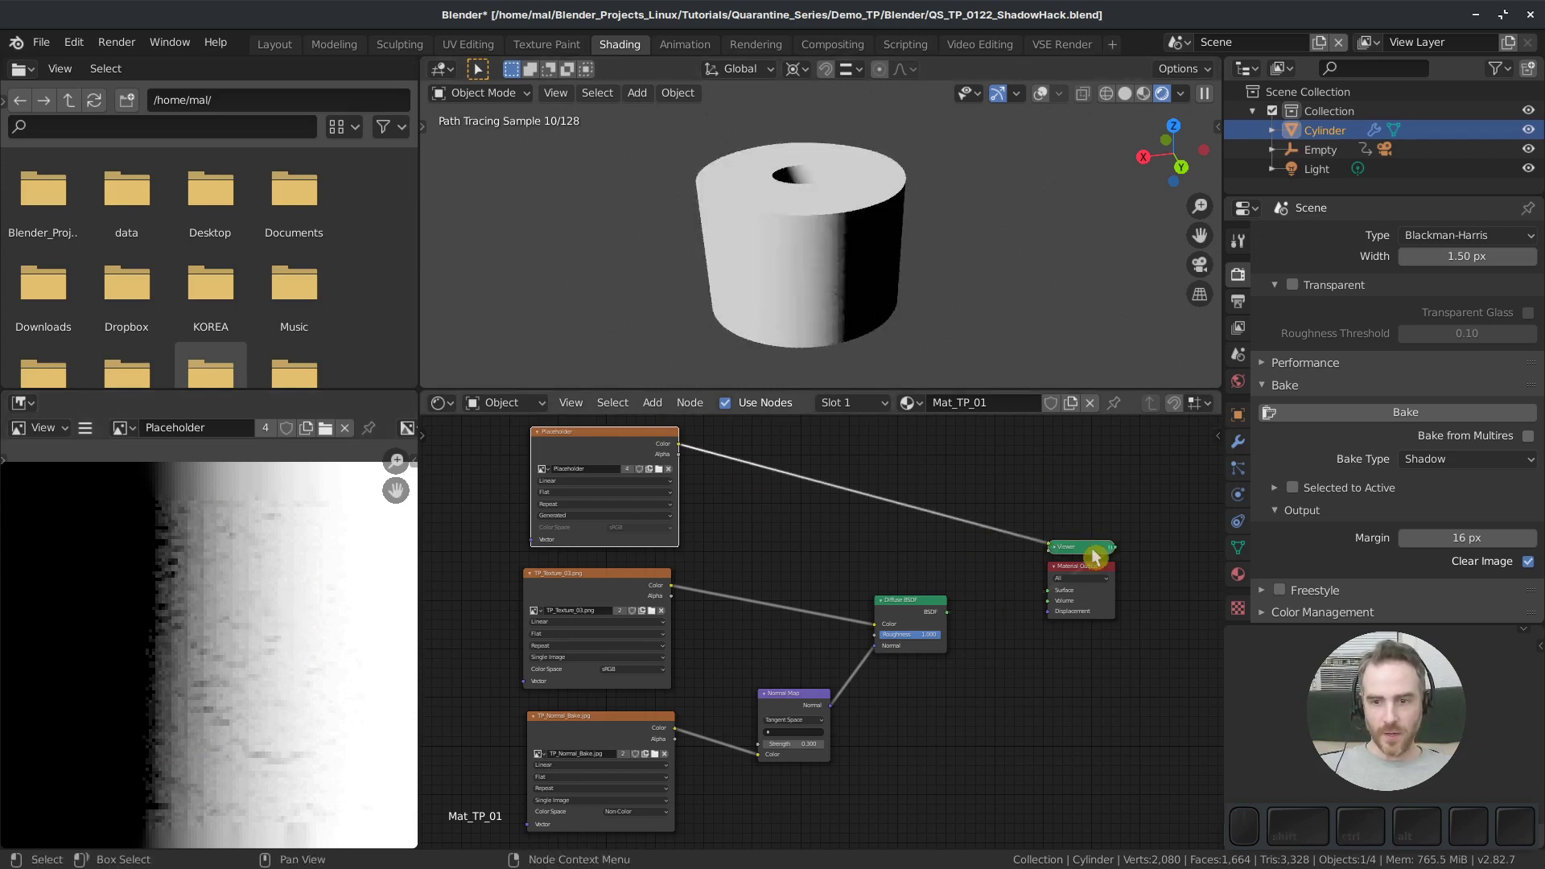
middle_click_drag(776, 234, 833, 234)
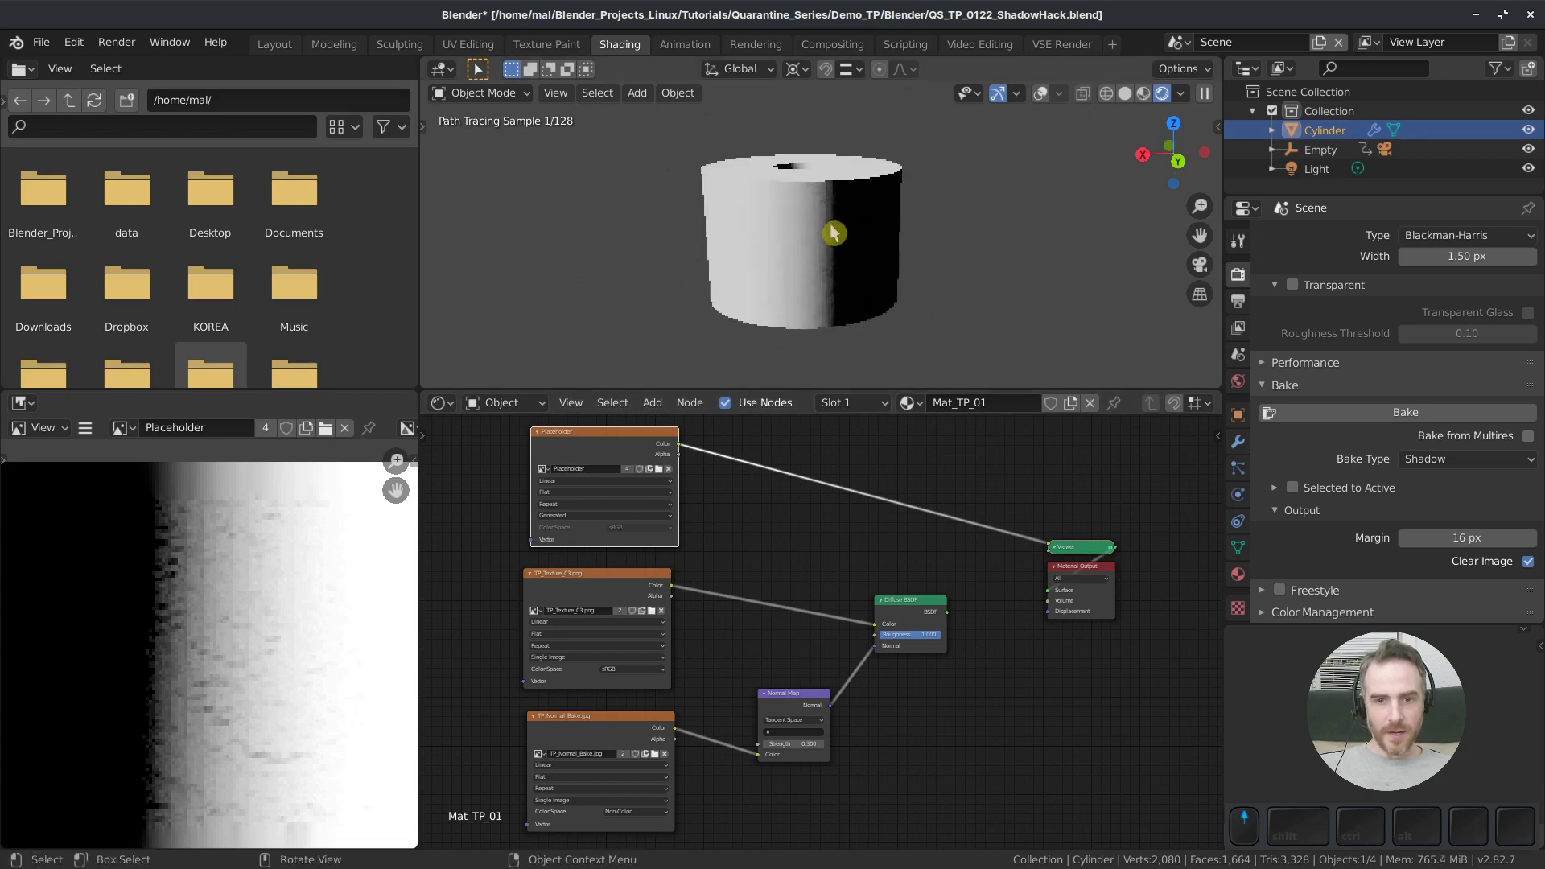
scroll(833, 233, "up", 3)
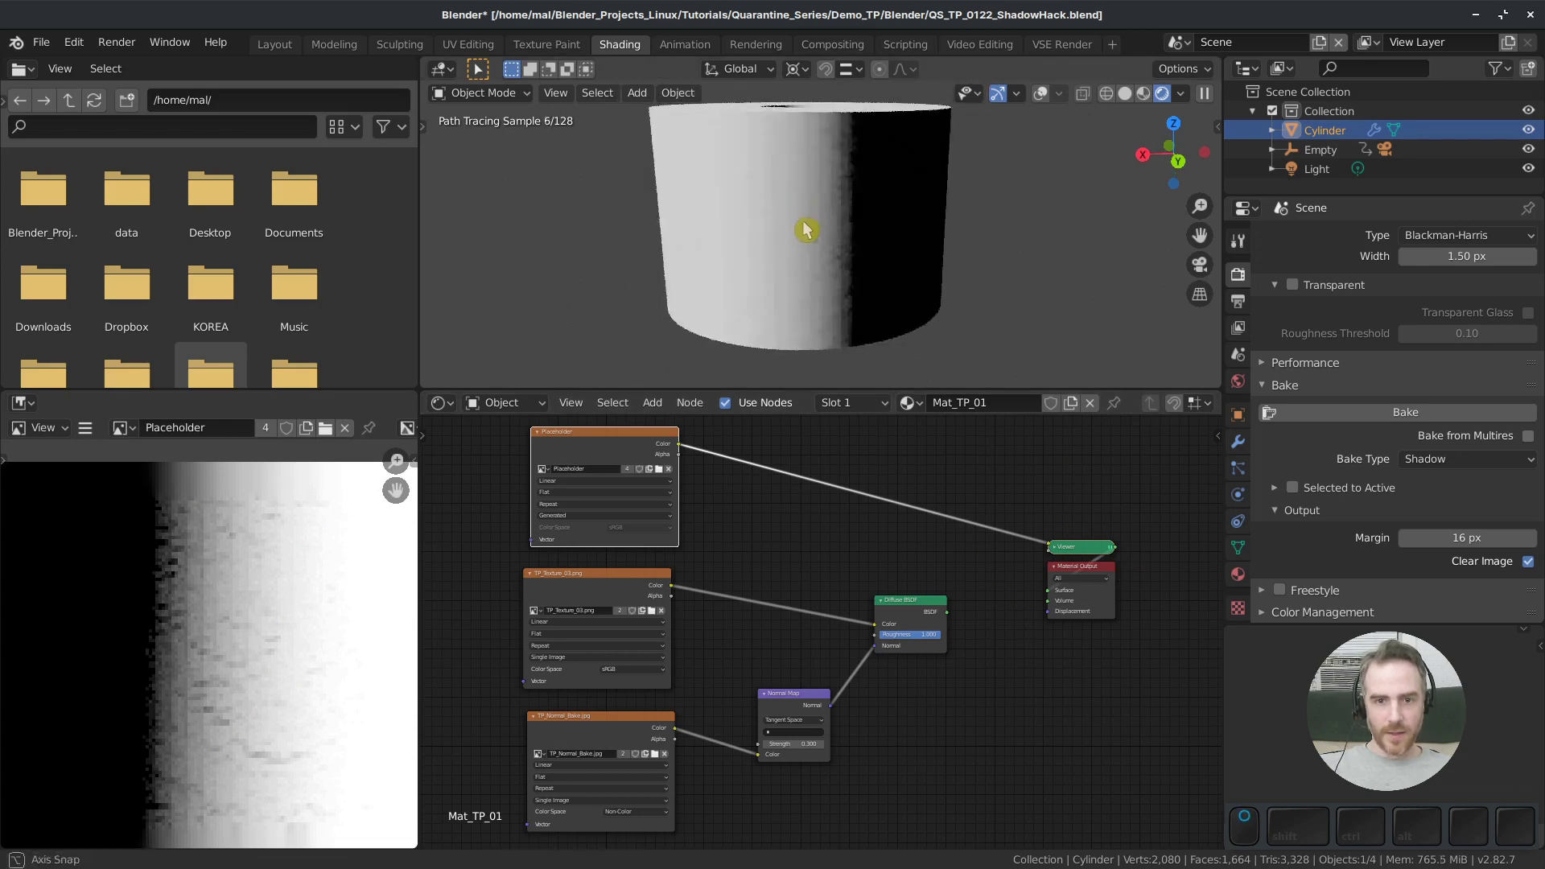
middle_click_drag(804, 231, 802, 254)
middle_click_drag(853, 311, 814, 265)
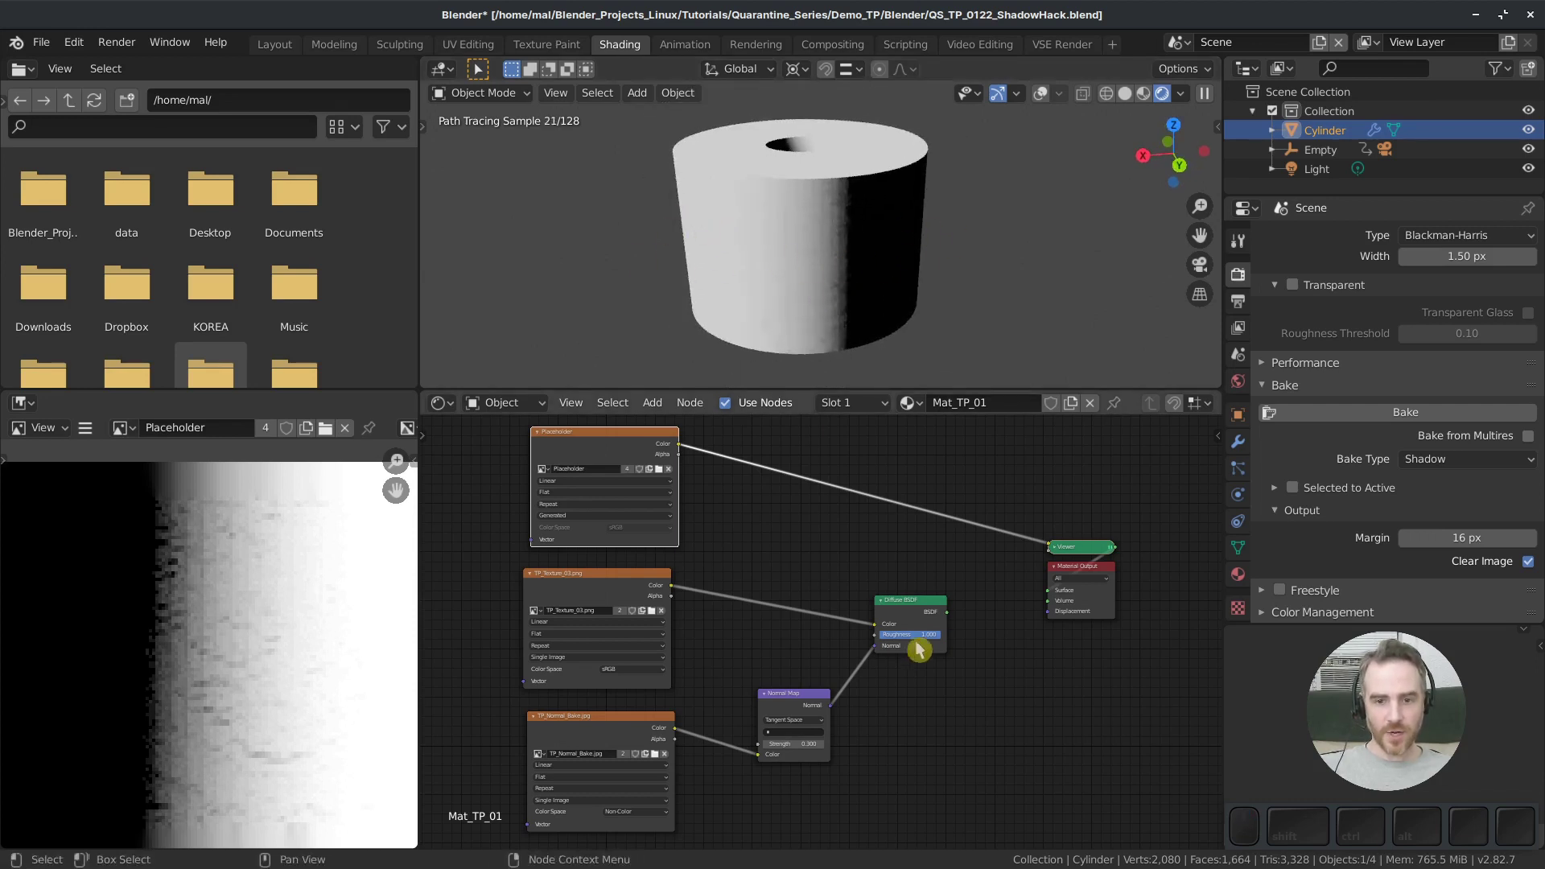
left_click(912, 613, "ctrl+shift")
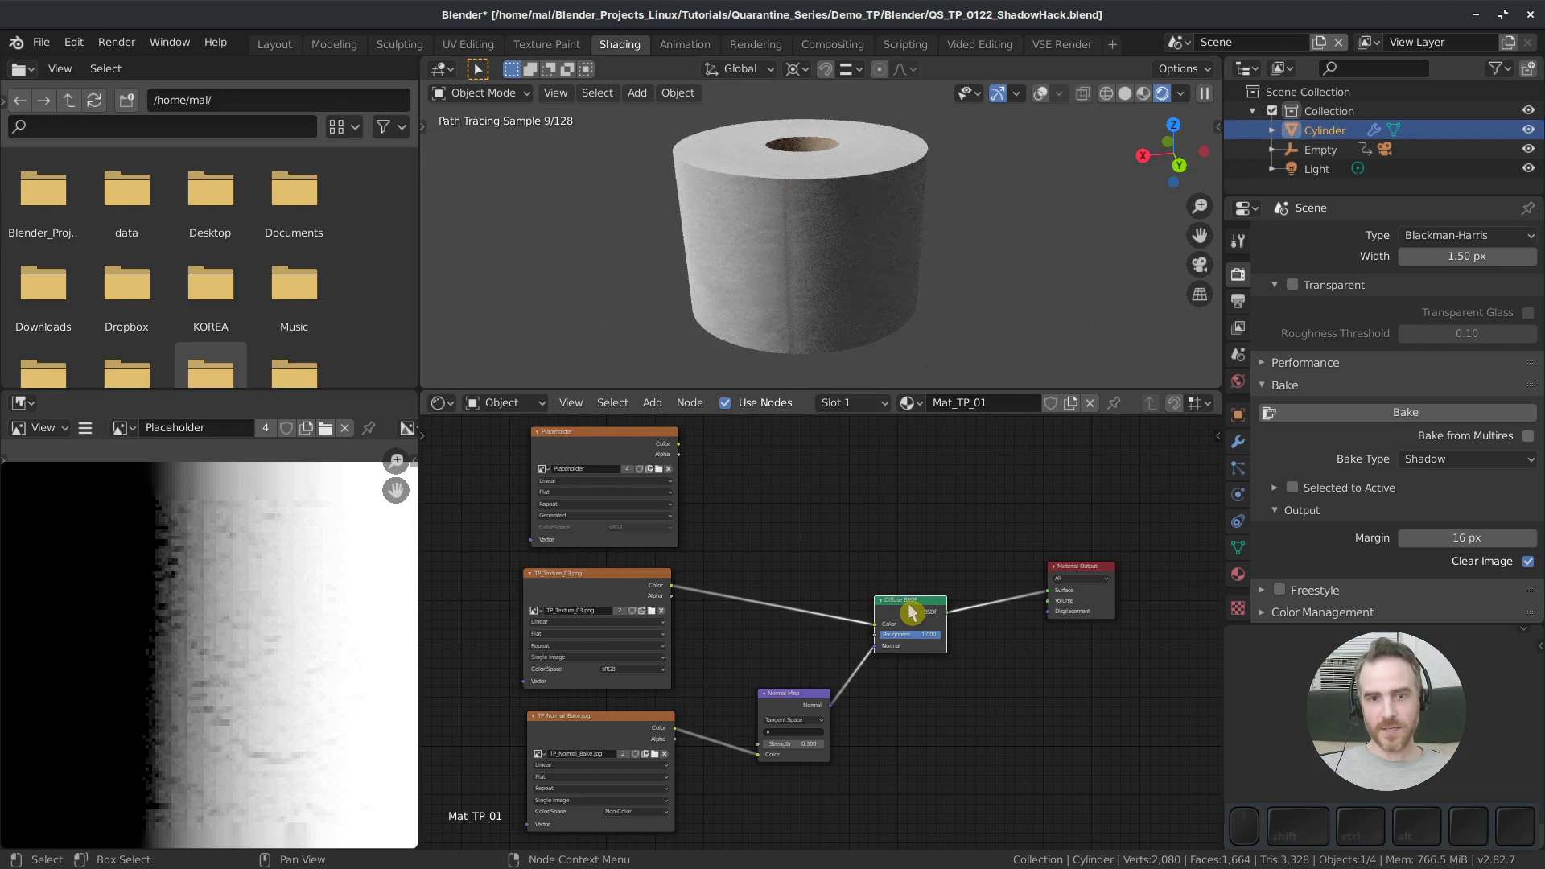
left_click(592, 446, "ctrl+shift")
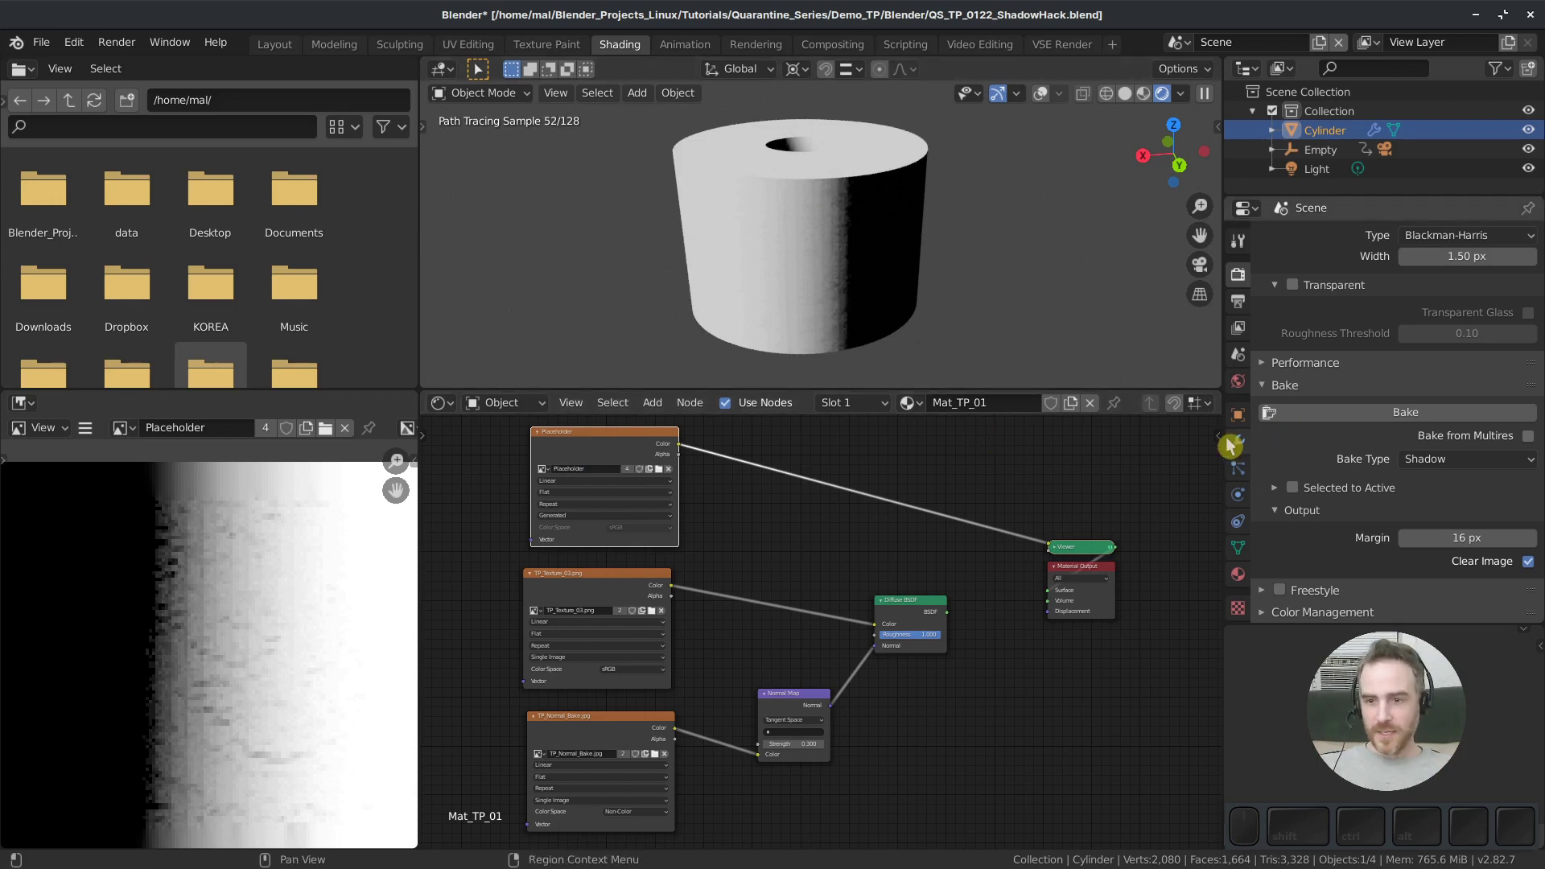
Deselect the cylinder, examine its mesh density with the viewport overlays shown, and look at its Subdivision modifier settings
left_click(1043, 97)
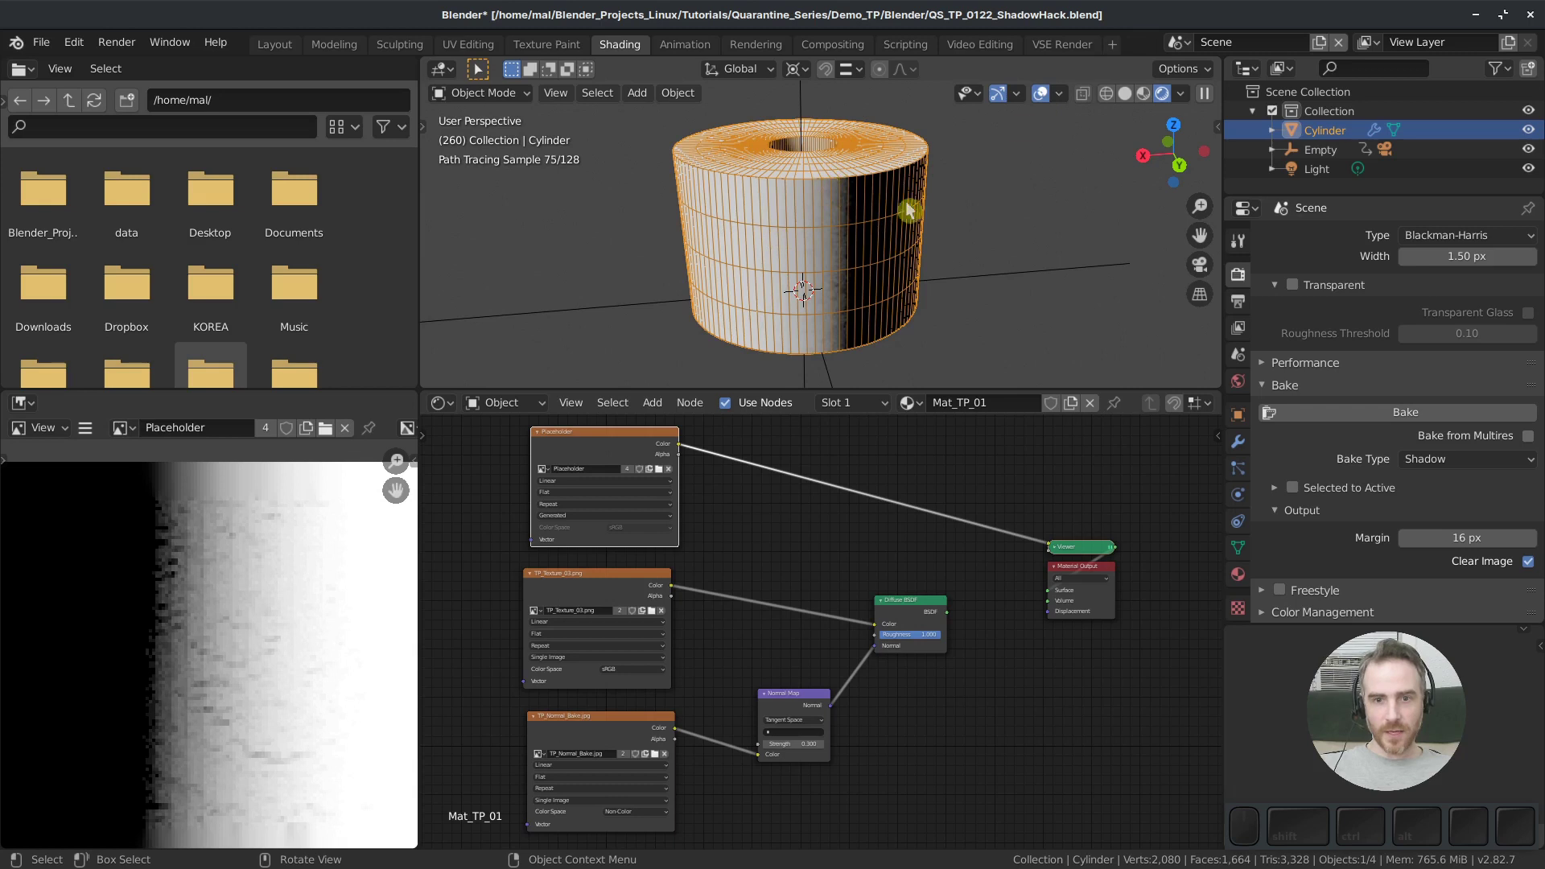
left_click(1036, 133)
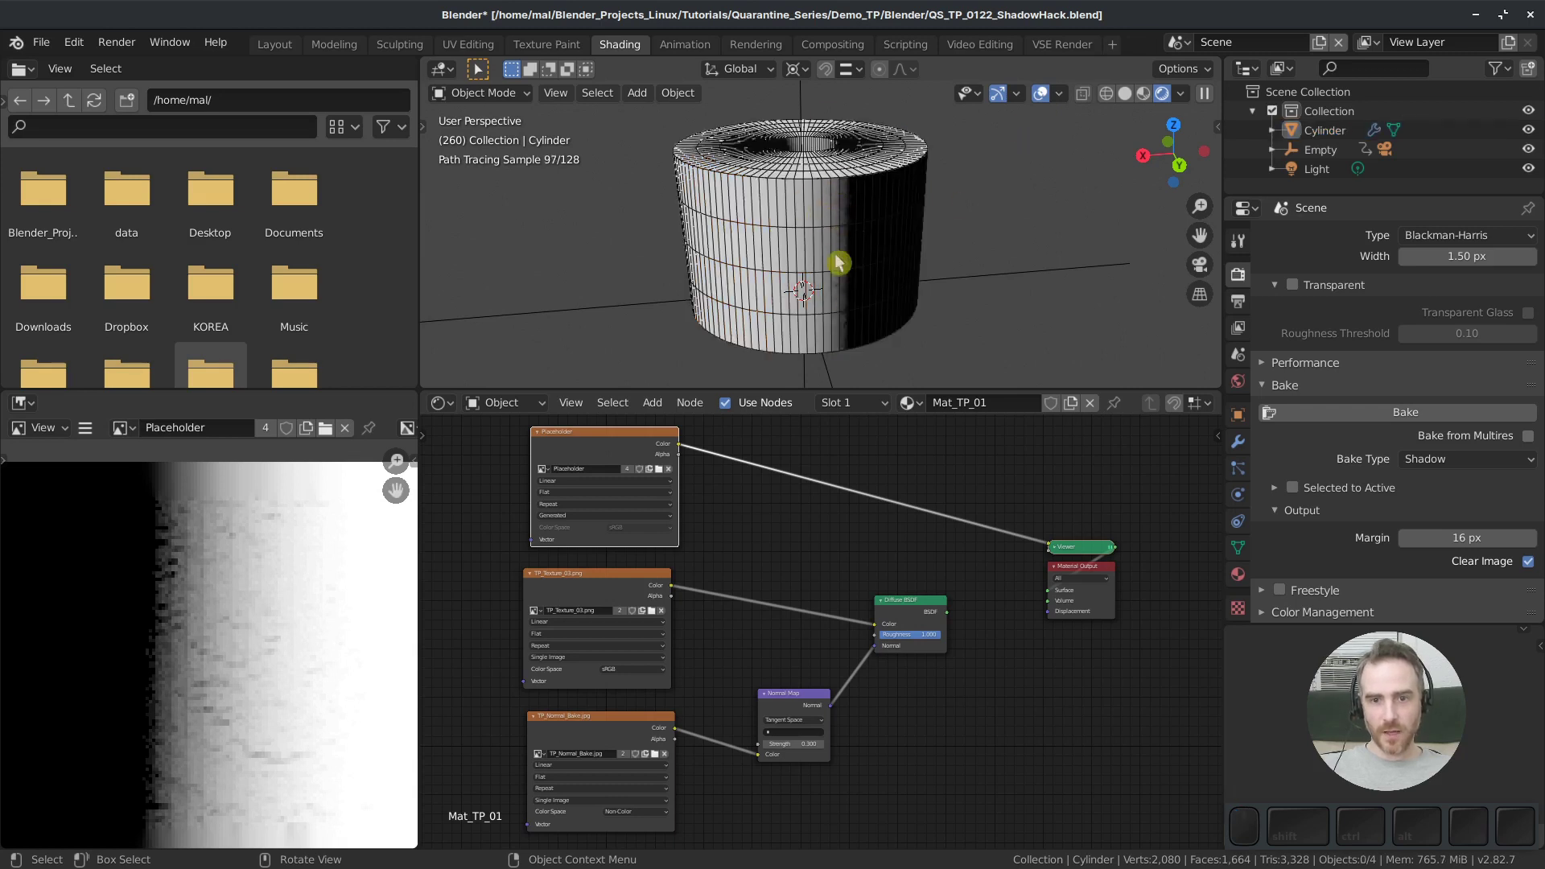
left_click(1240, 443)
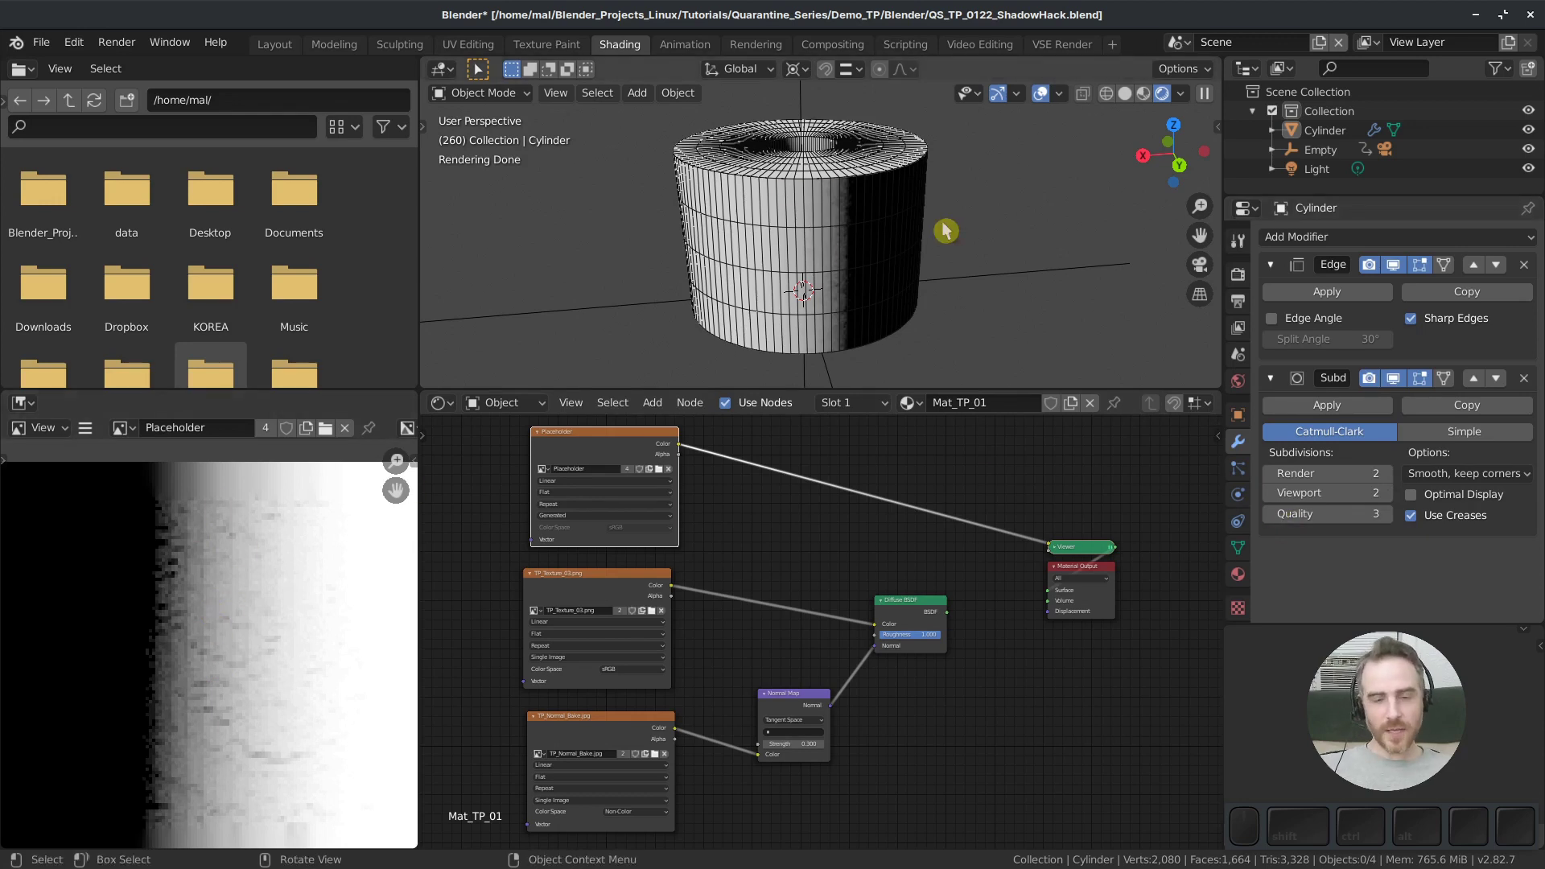
left_click(1041, 93)
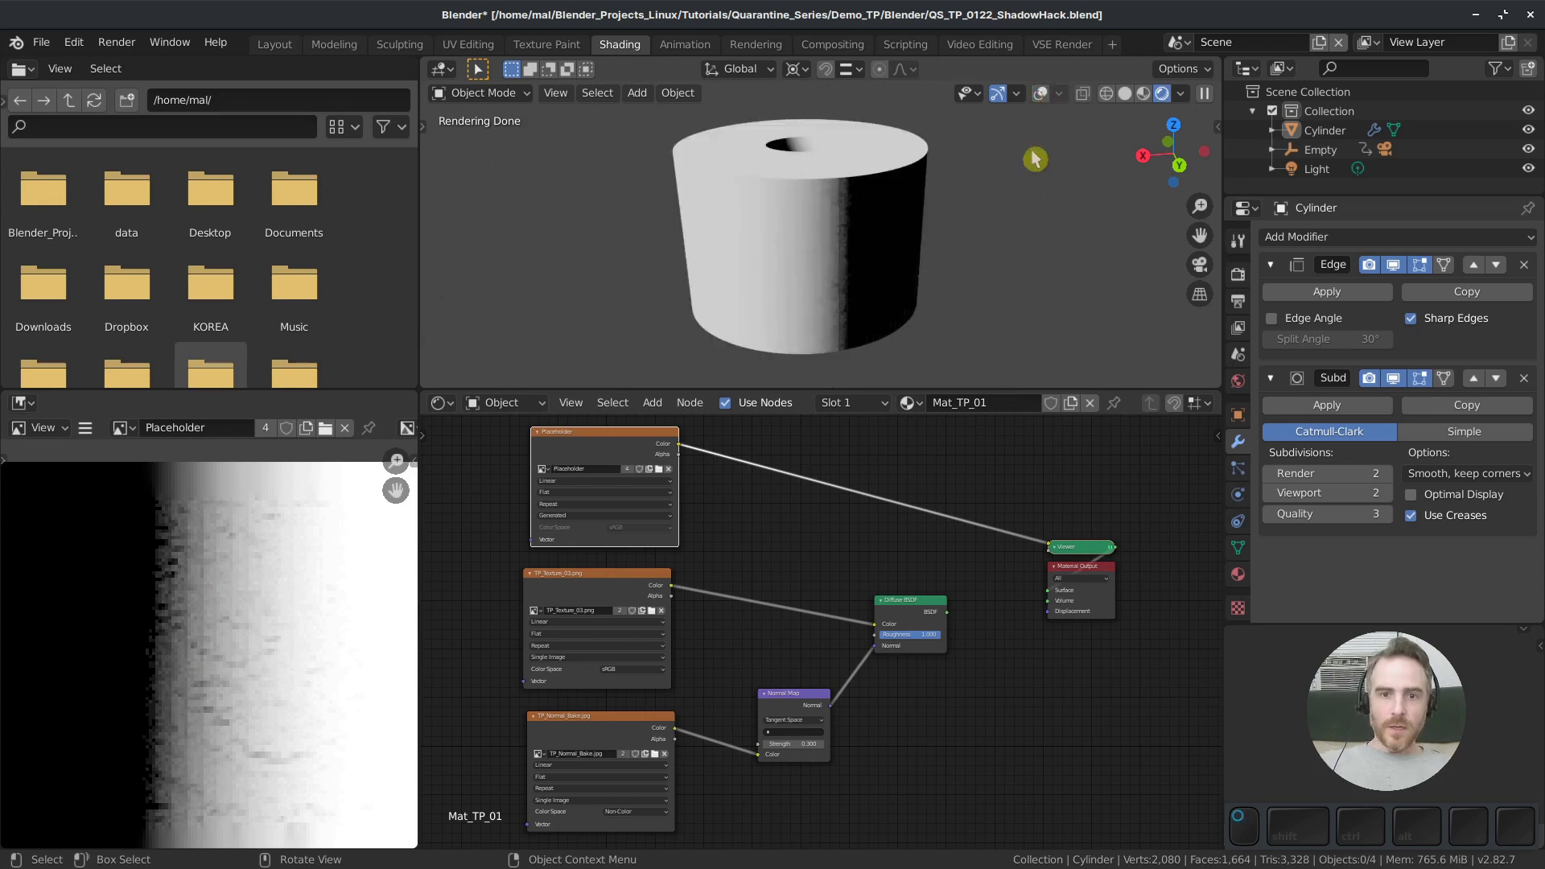
Try viewport subdivision levels 3 and 4 on the cylinder's Subdivision modifier while examining its mesh with overlays shown
left_click(1385, 493)
left_click(1041, 93)
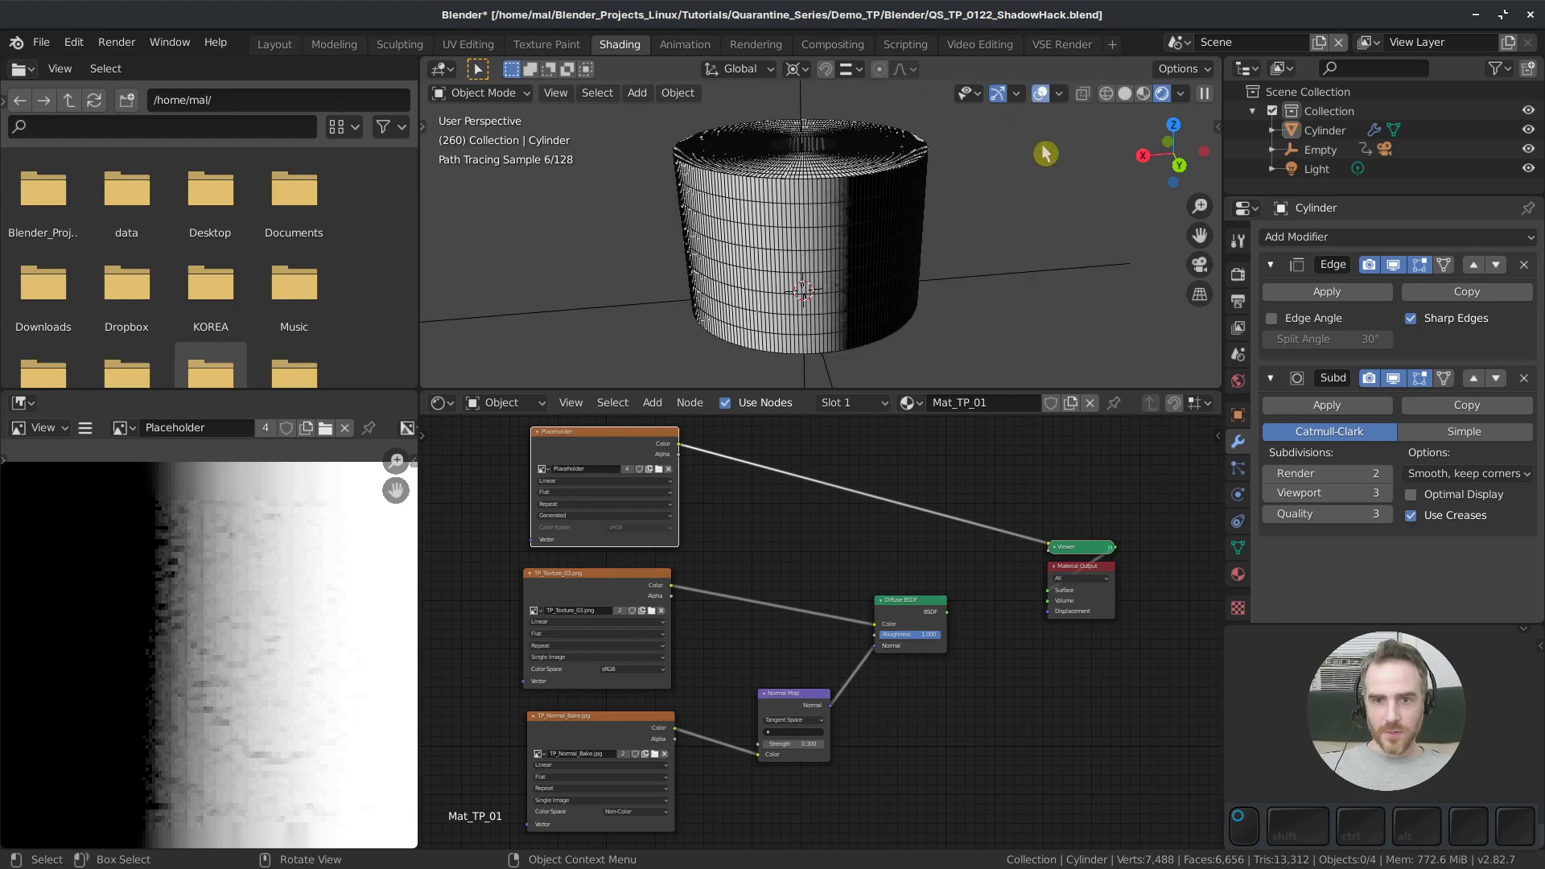
left_click(1387, 494)
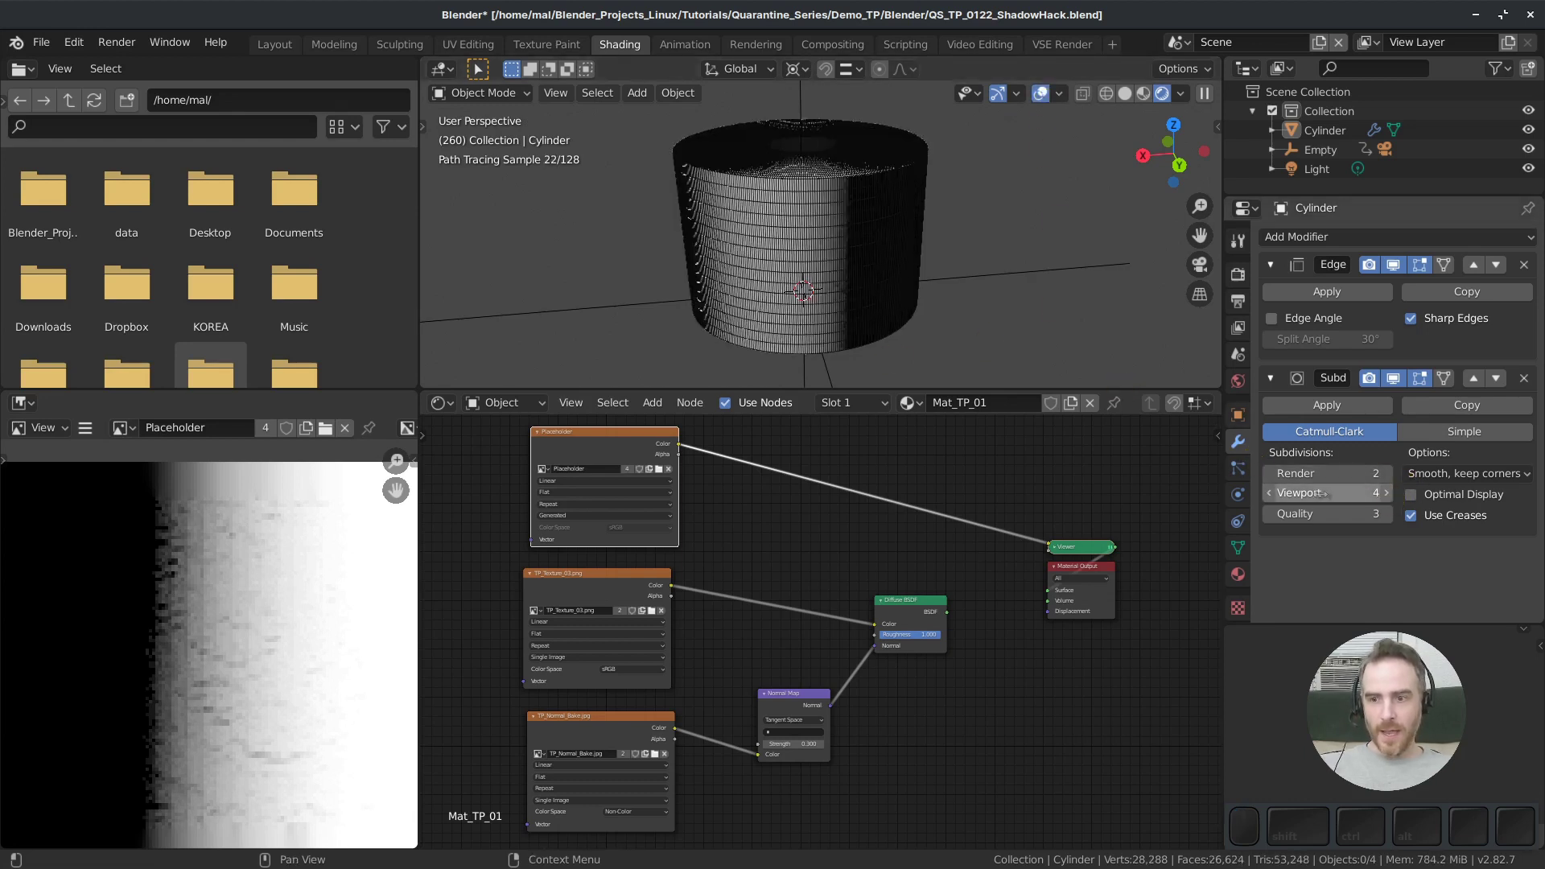
left_click(1270, 498)
left_click(1273, 497)
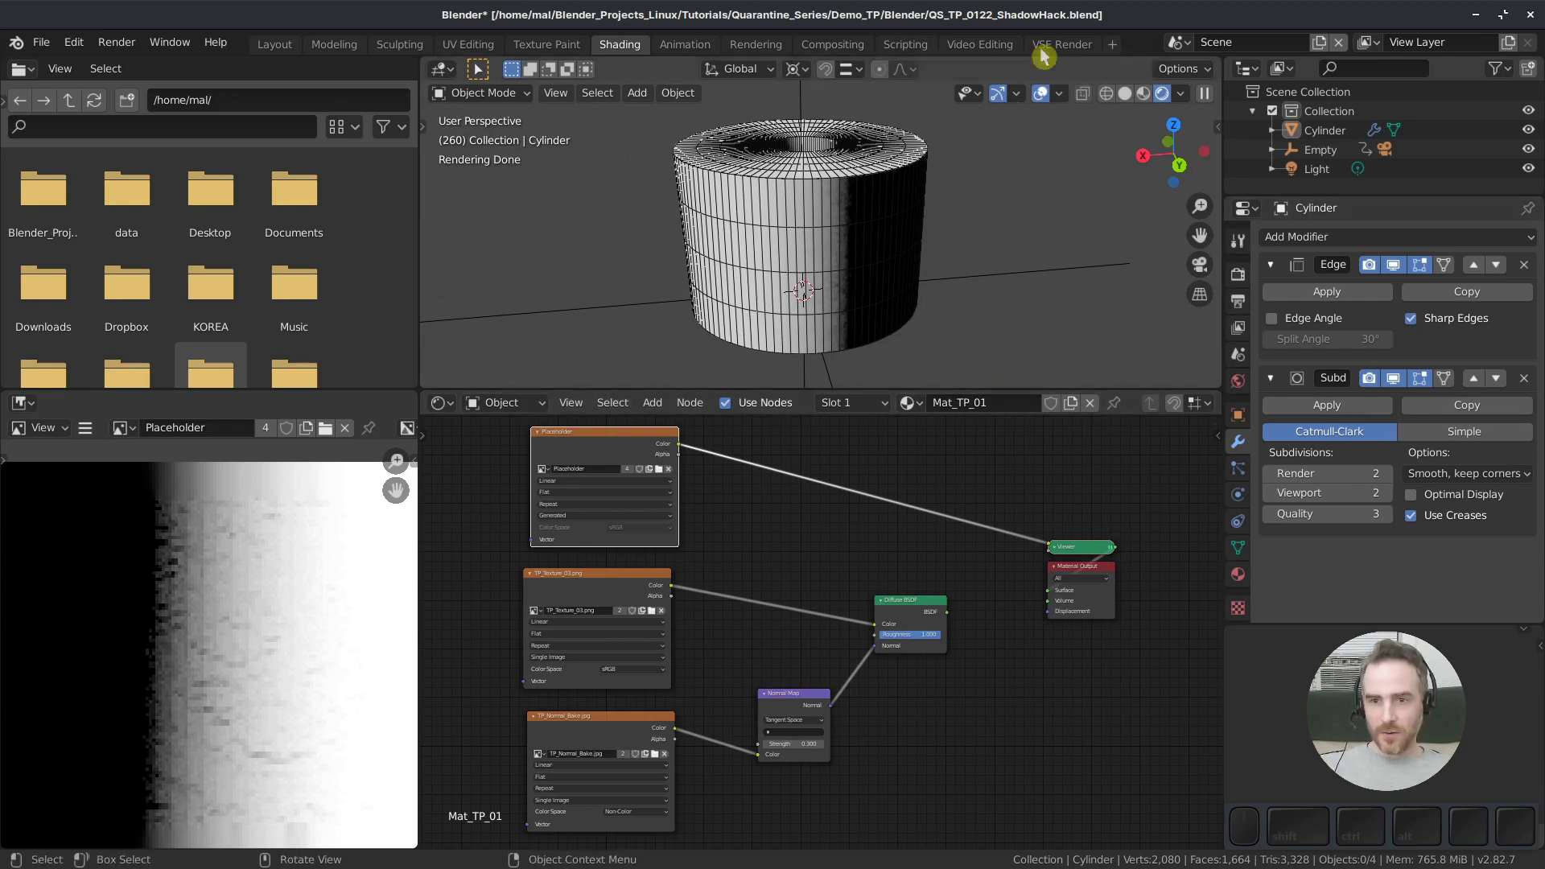
left_click(1041, 94)
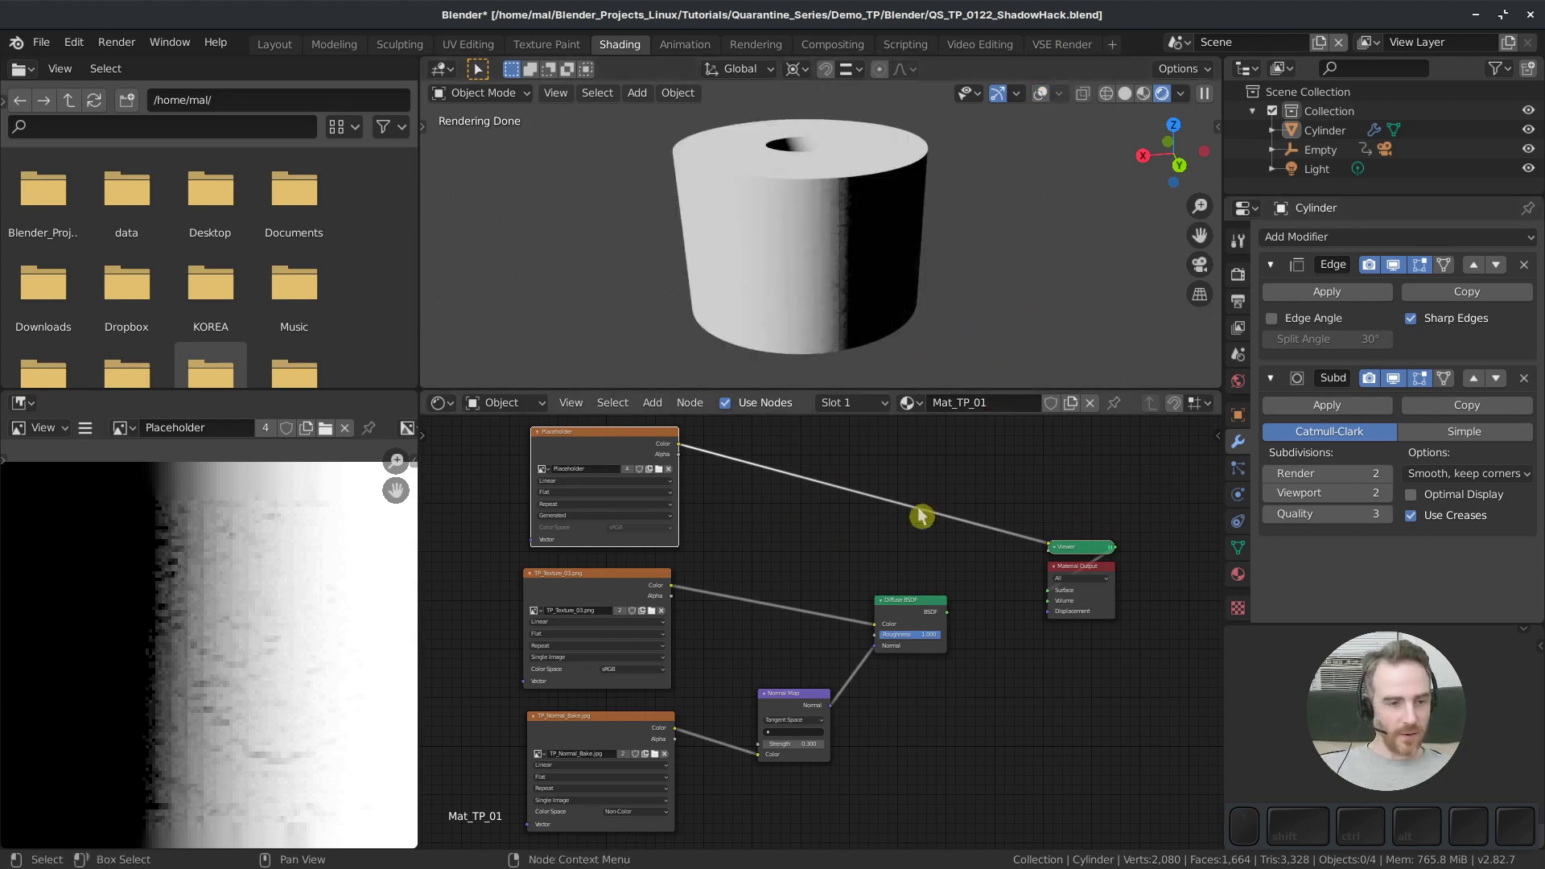
Review the whole baked Placeholder image and set the bake type to Combined in the render settings
middle_click_drag(935, 534, 943, 465, "ctrl")
scroll(286, 604, "down", 4)
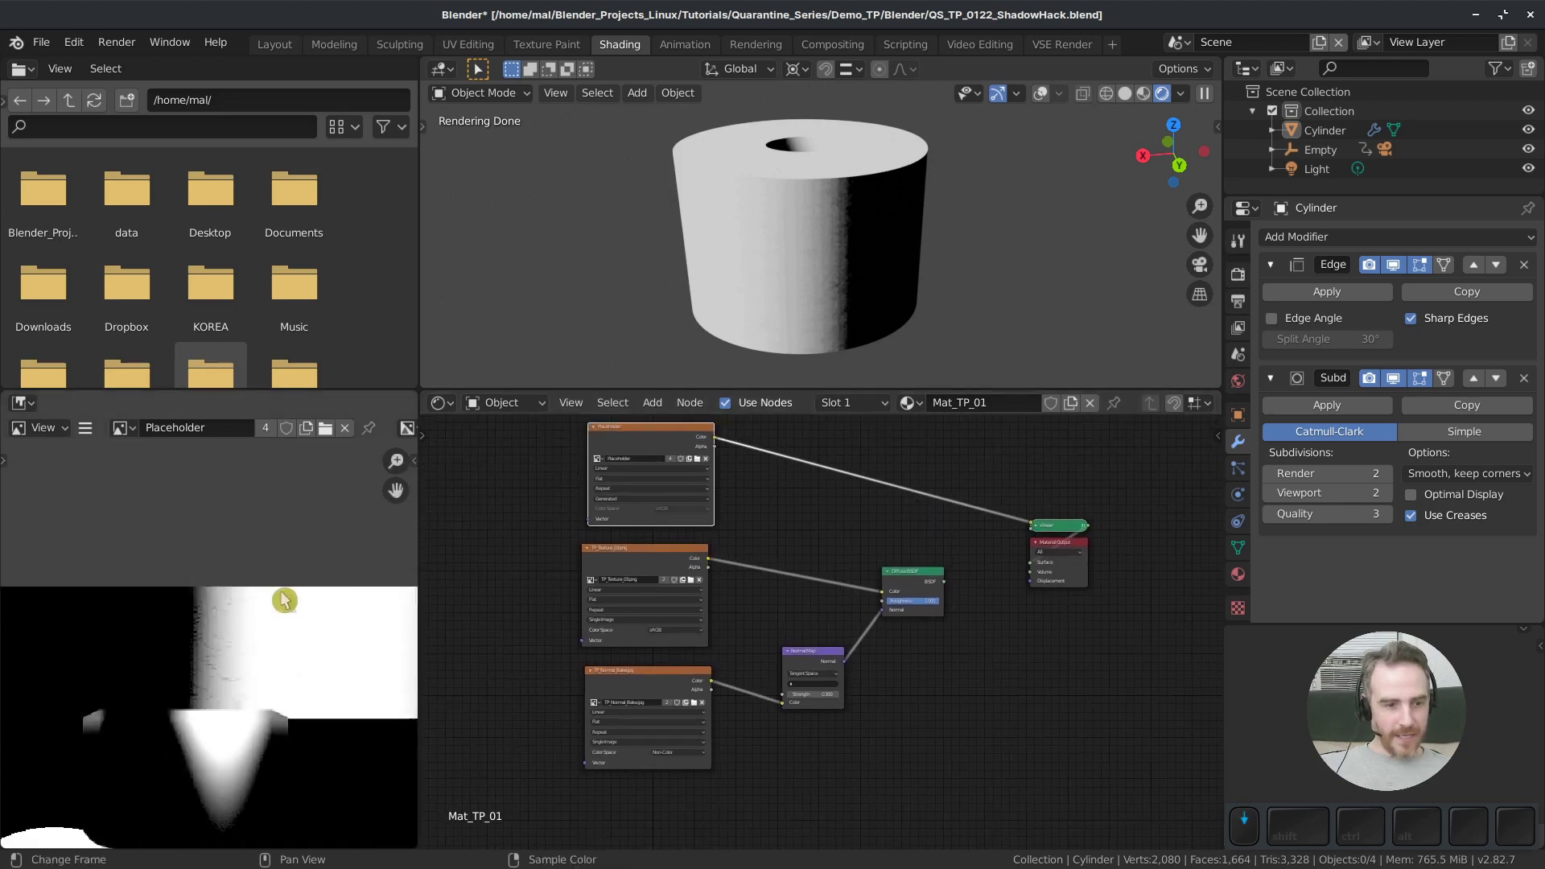
middle_click_drag(286, 604, 287, 504)
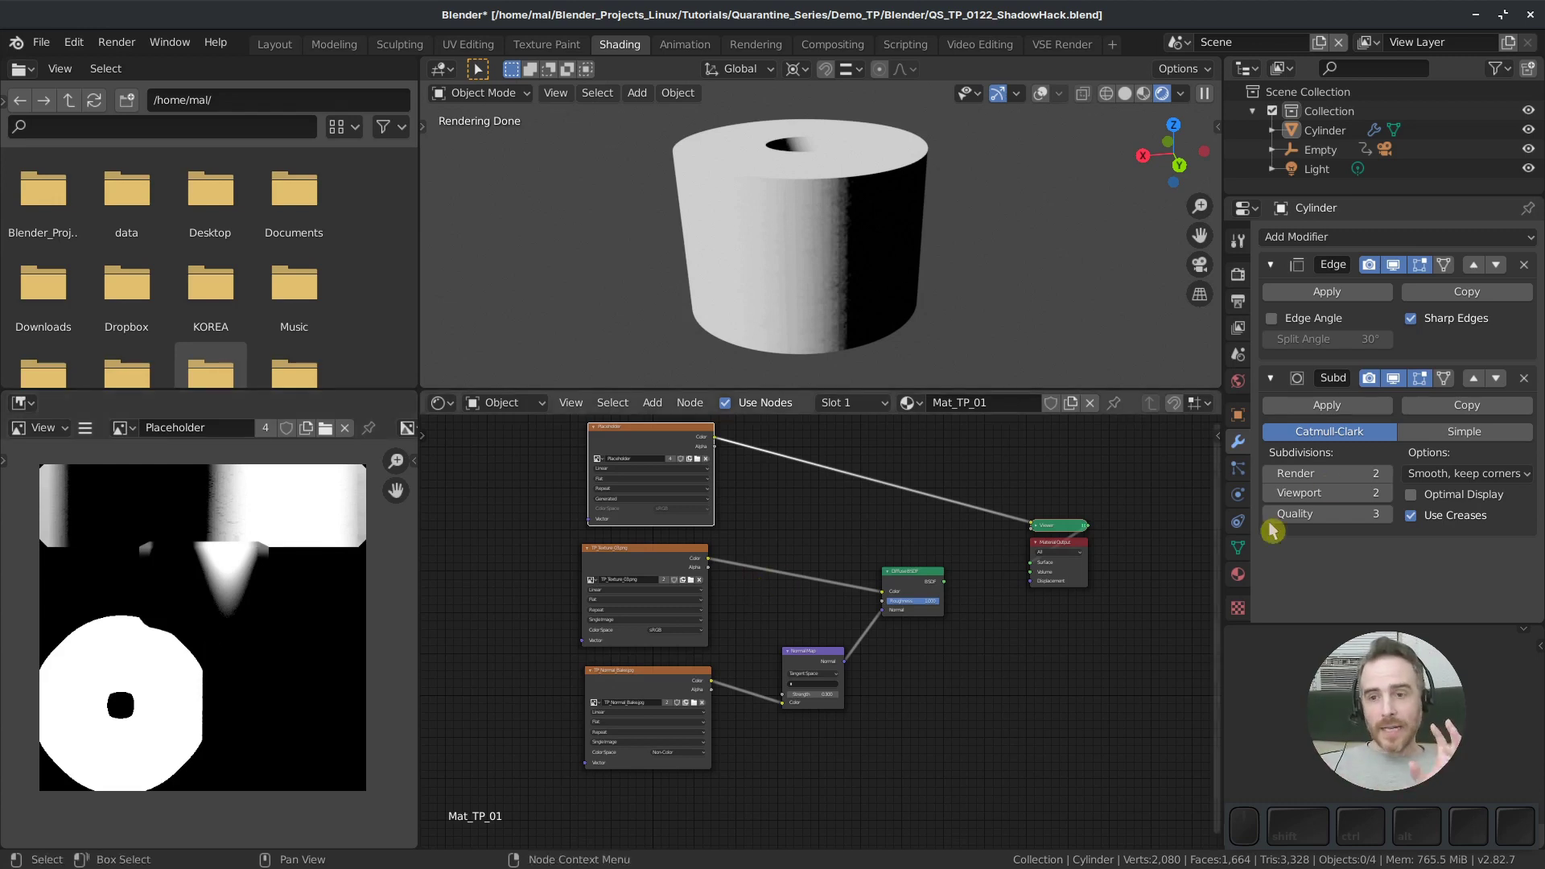
left_click(1237, 274)
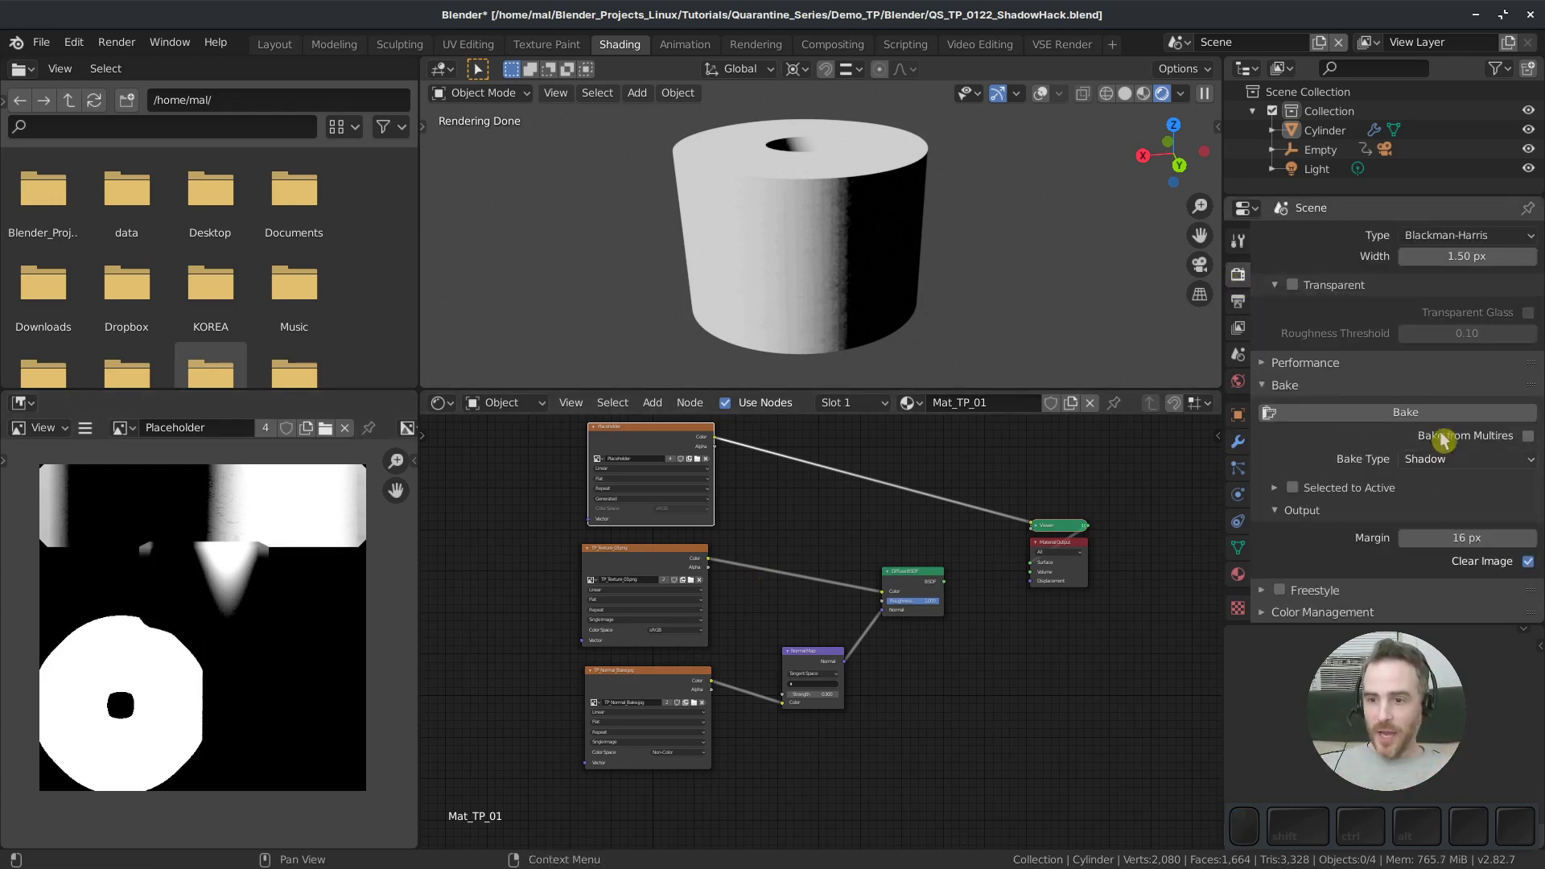
left_click(1459, 463)
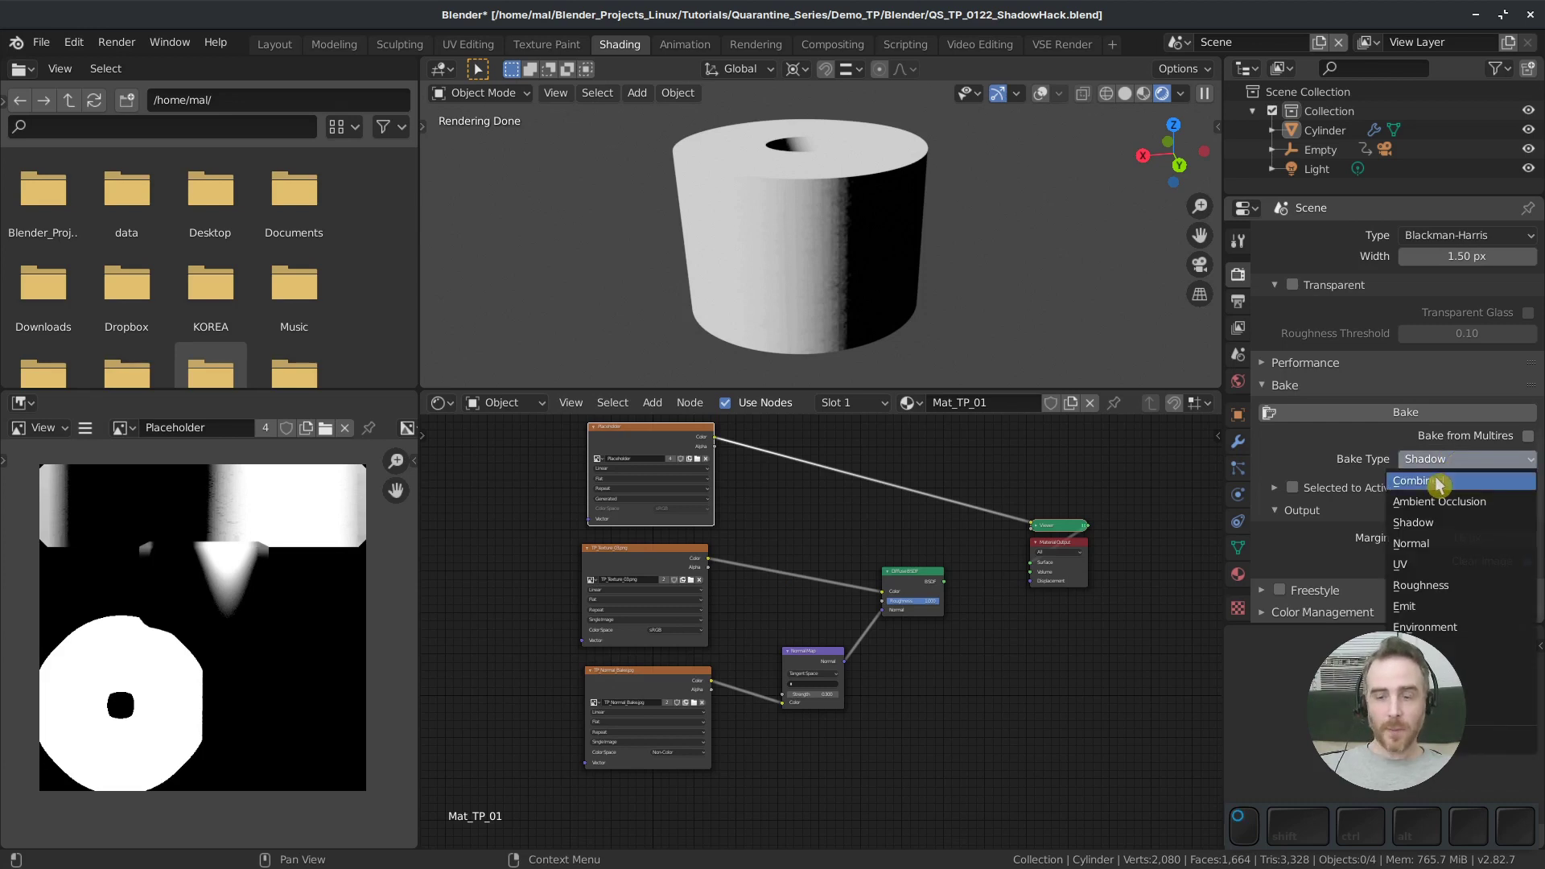
left_click(1441, 443)
scroll(1448, 499, "down", 2)
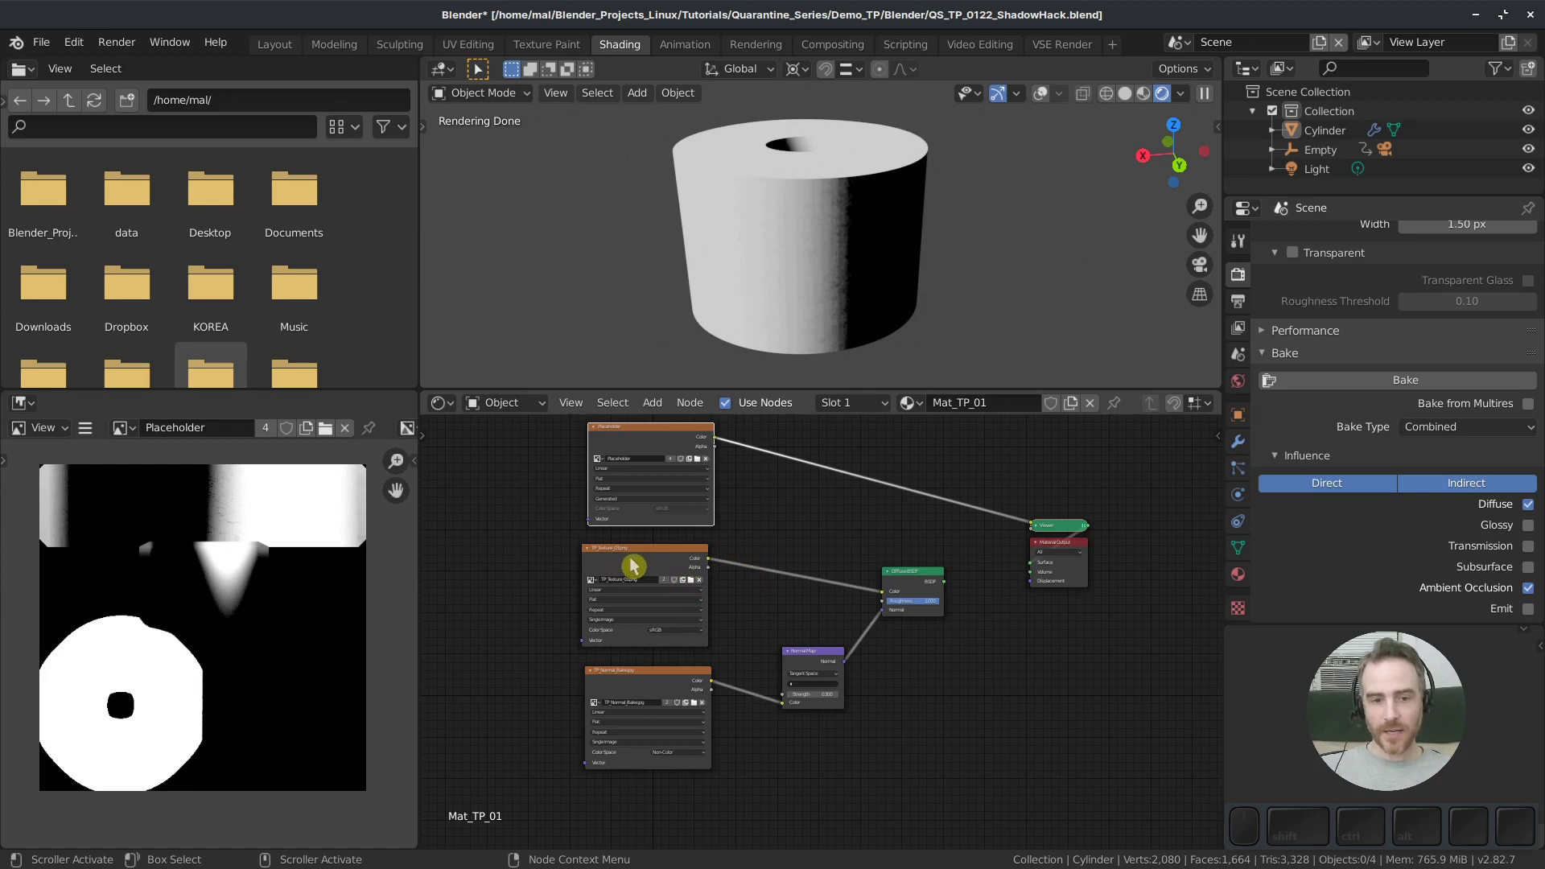
Add an RGB node set to white and connect it to the Diffuse BSDF's Color input in place of the color texture
scroll(634, 568, "up", 1)
scroll(633, 567, "up", 1)
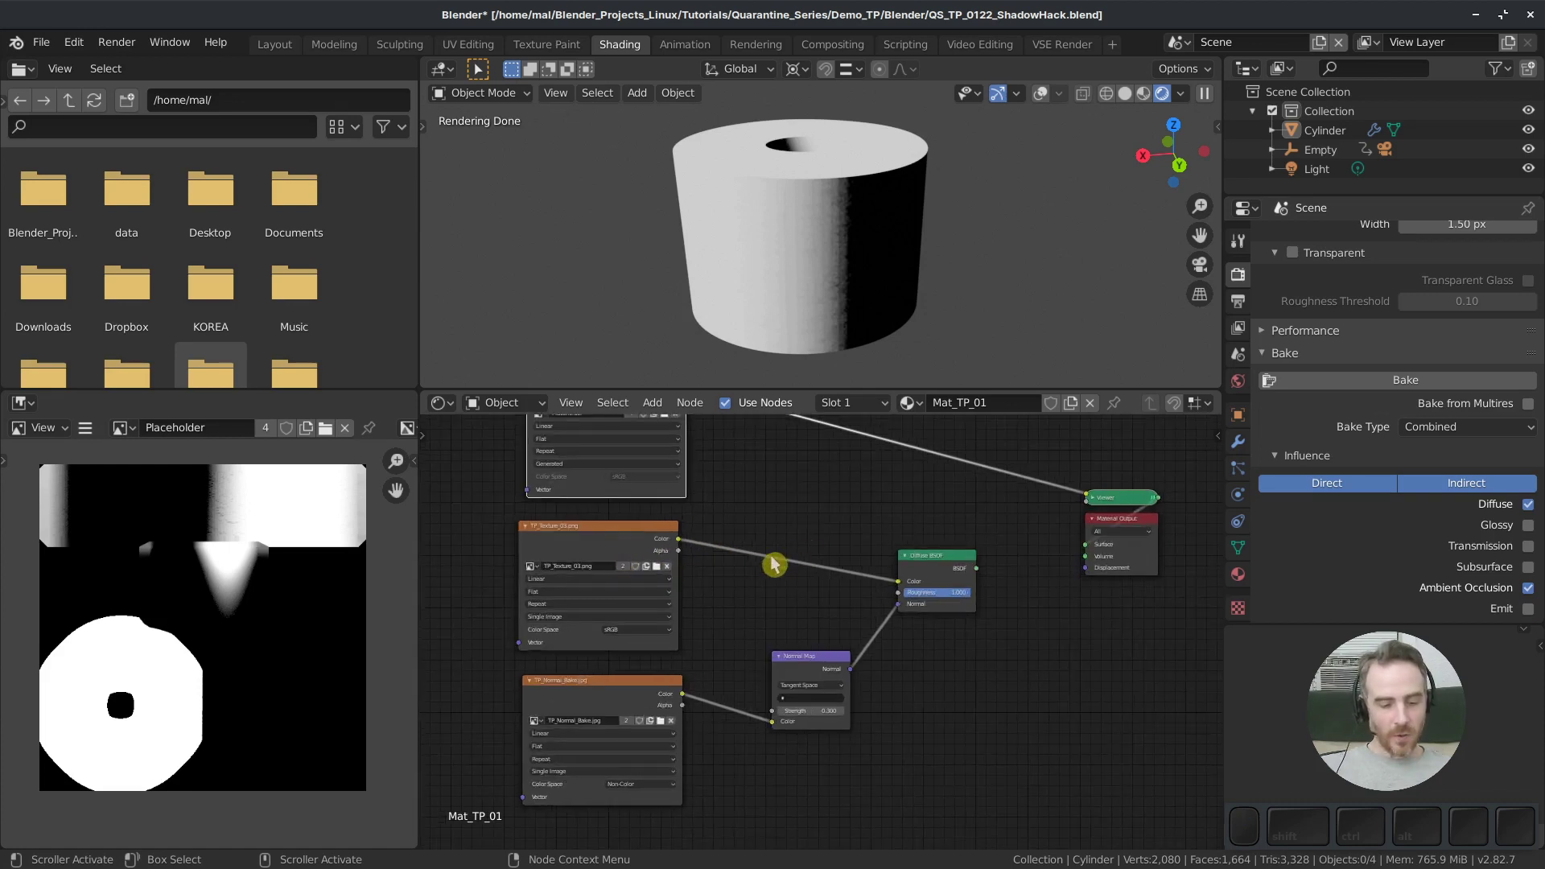
key("shift+a")
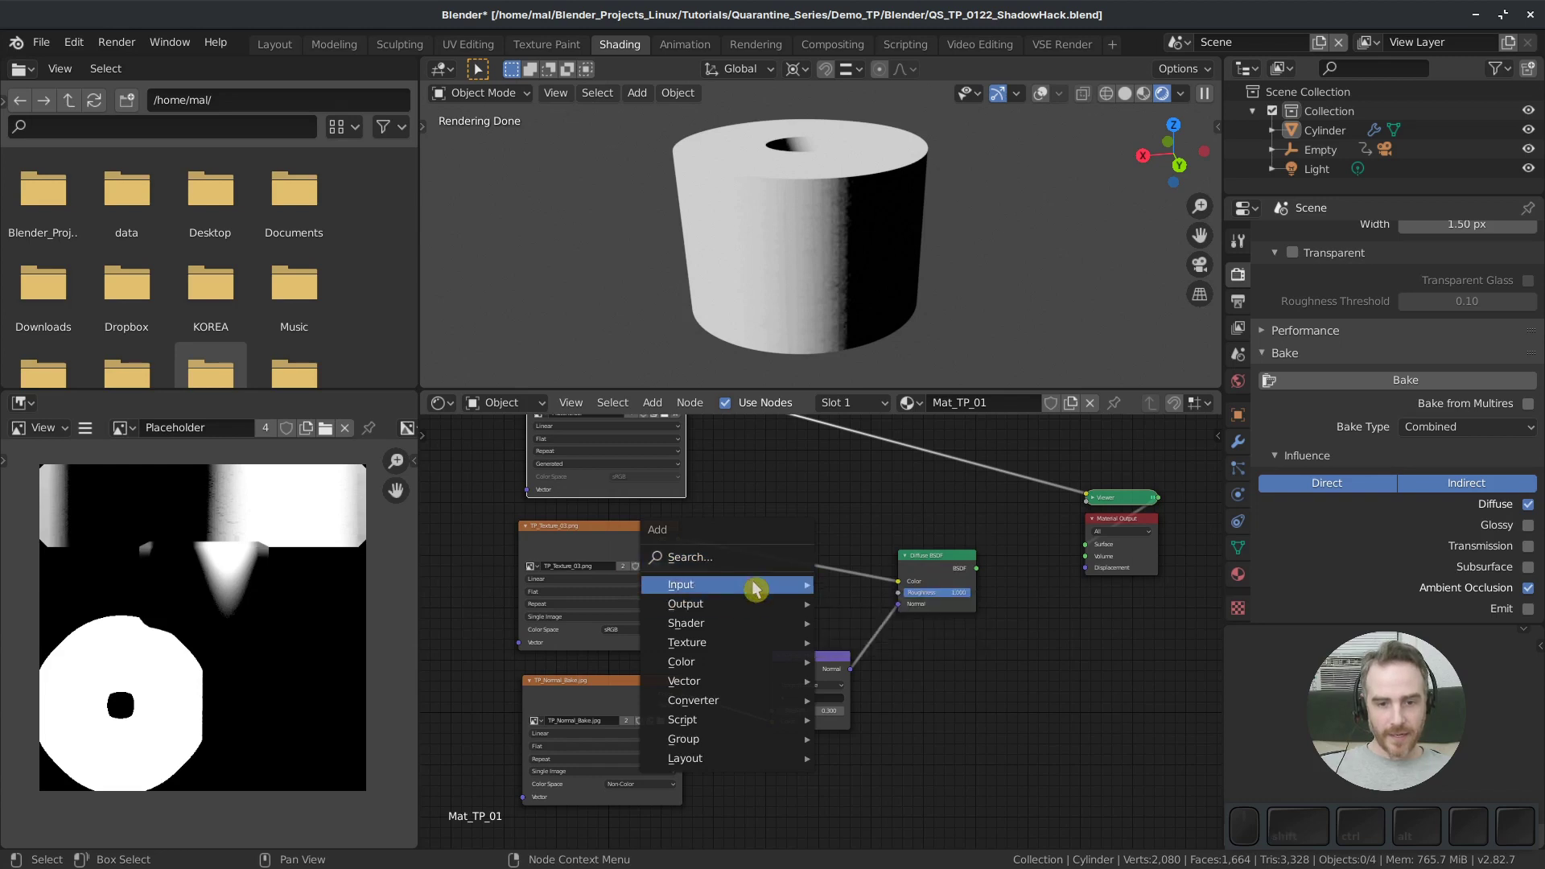
mouse_move(755, 590)
left_click(893, 443)
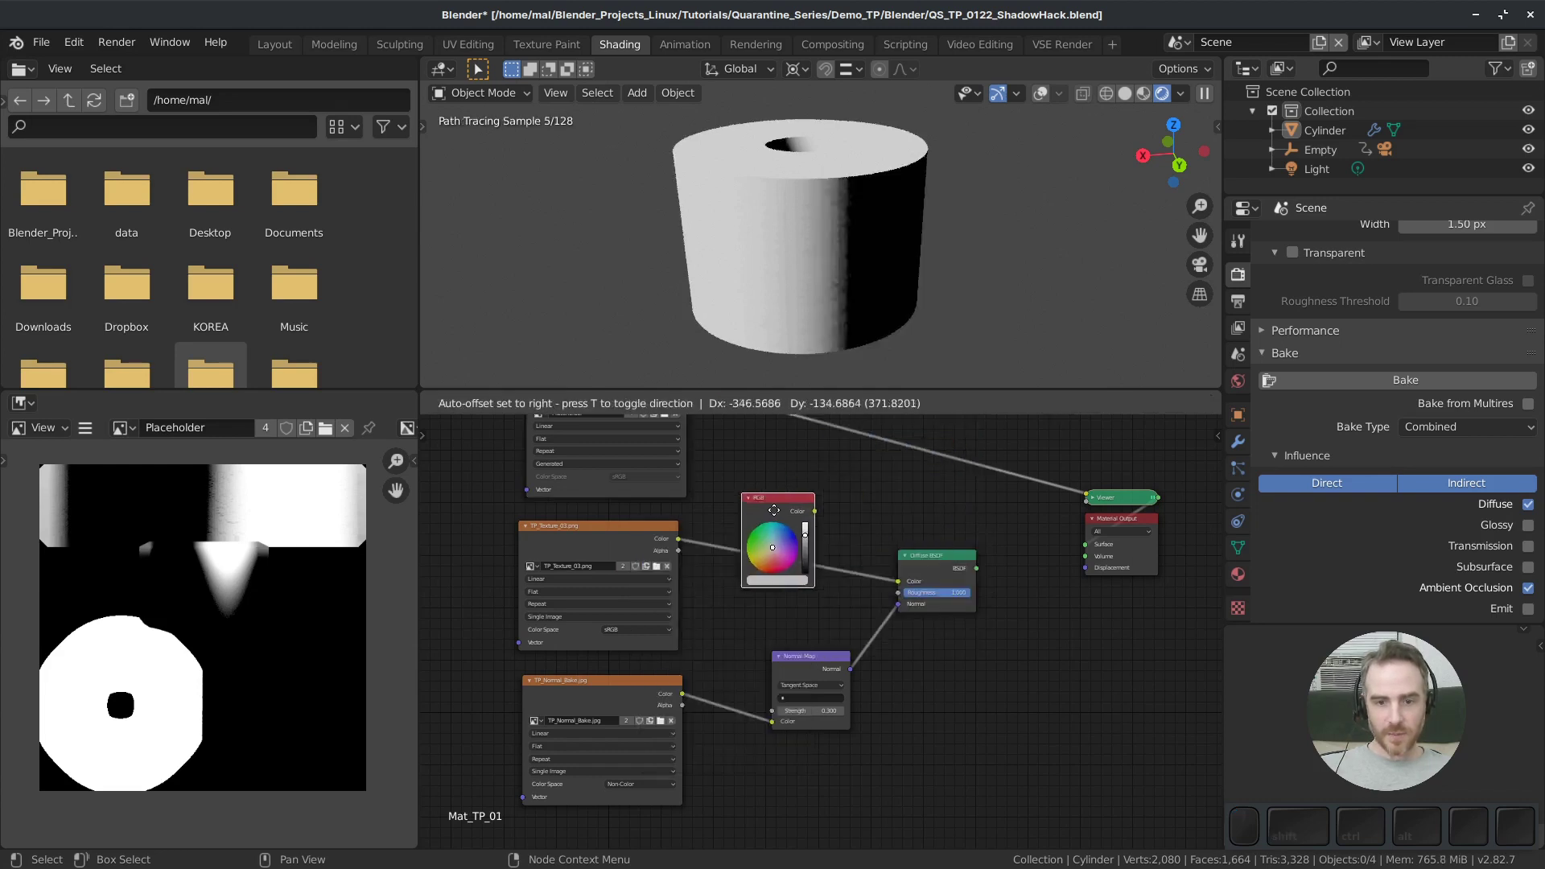
left_click(713, 532)
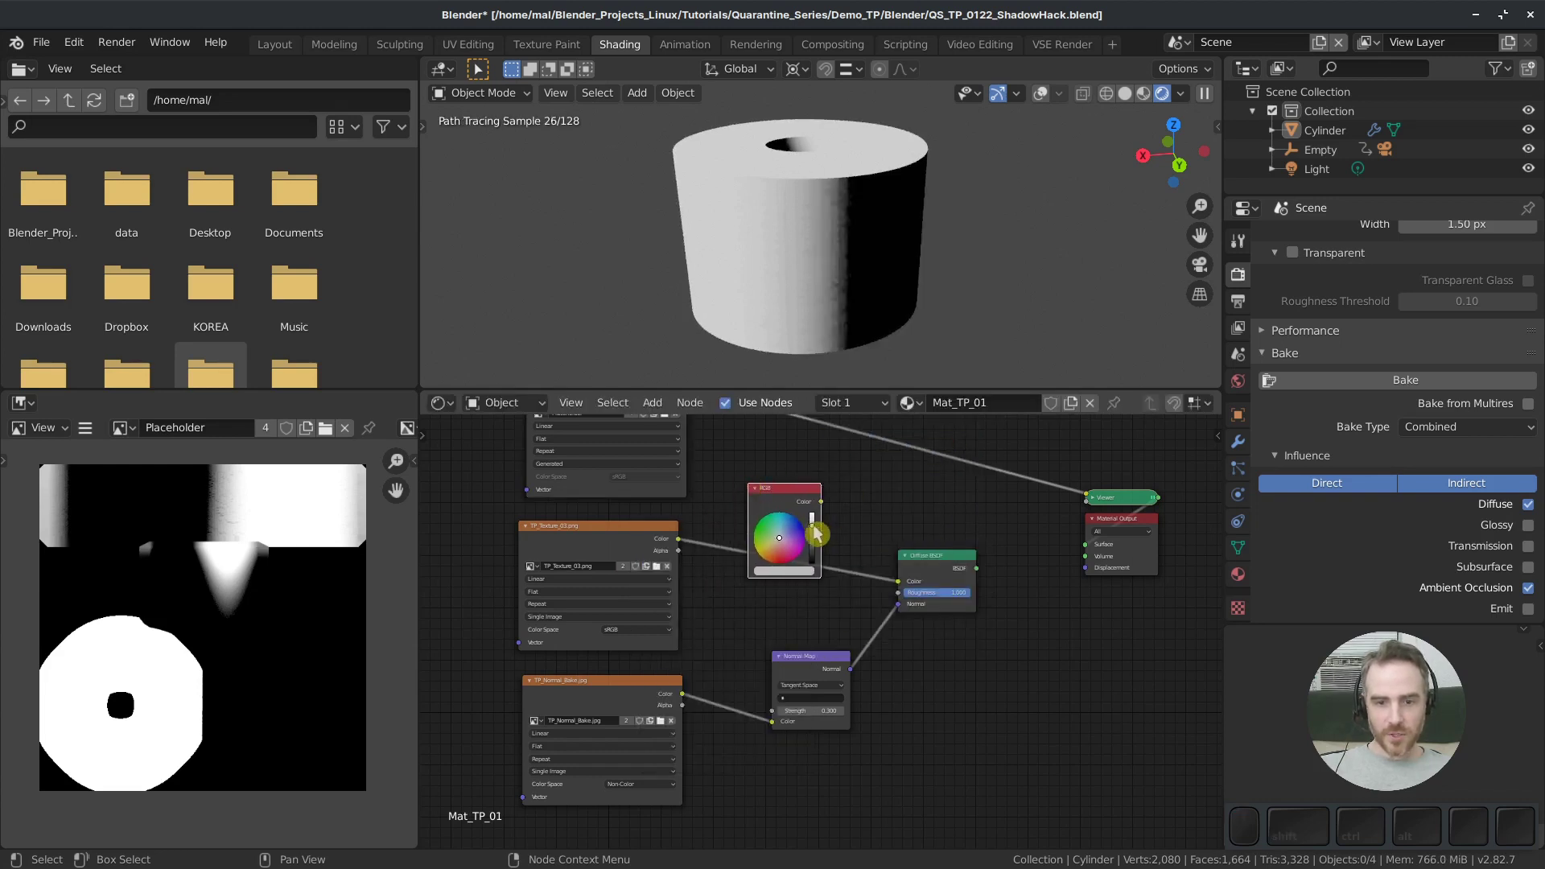
left_click_drag(812, 526, 899, 582)
left_click(853, 523)
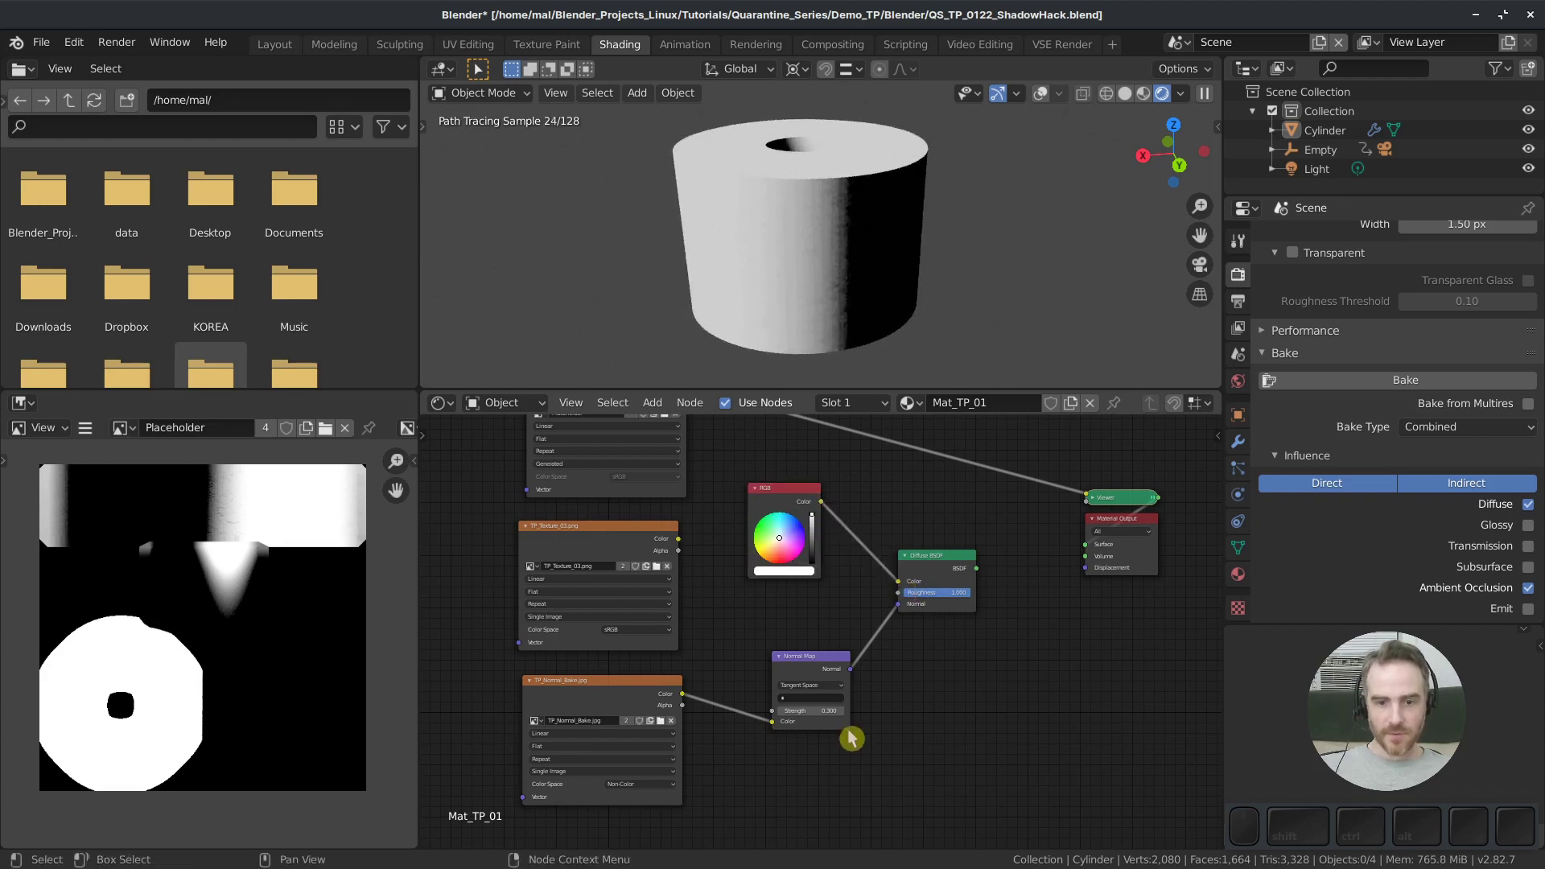
Connect the Diffuse BSDF directly to the Material Output and view the cylinder's lit side
left_click(935, 550, "ctrl+shift")
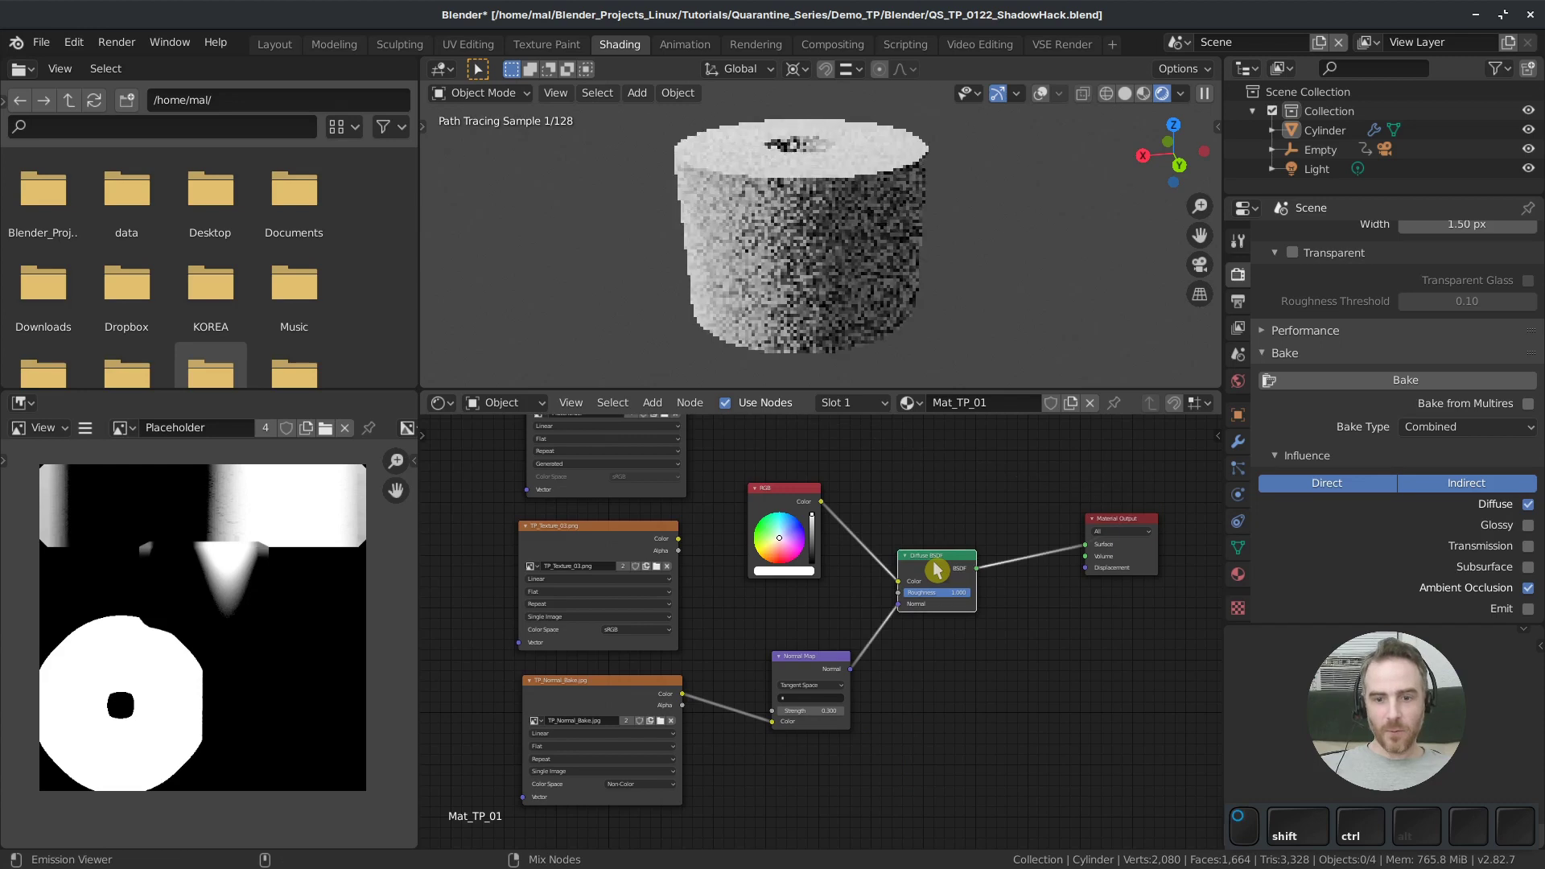
middle_click_drag(730, 231, 966, 210)
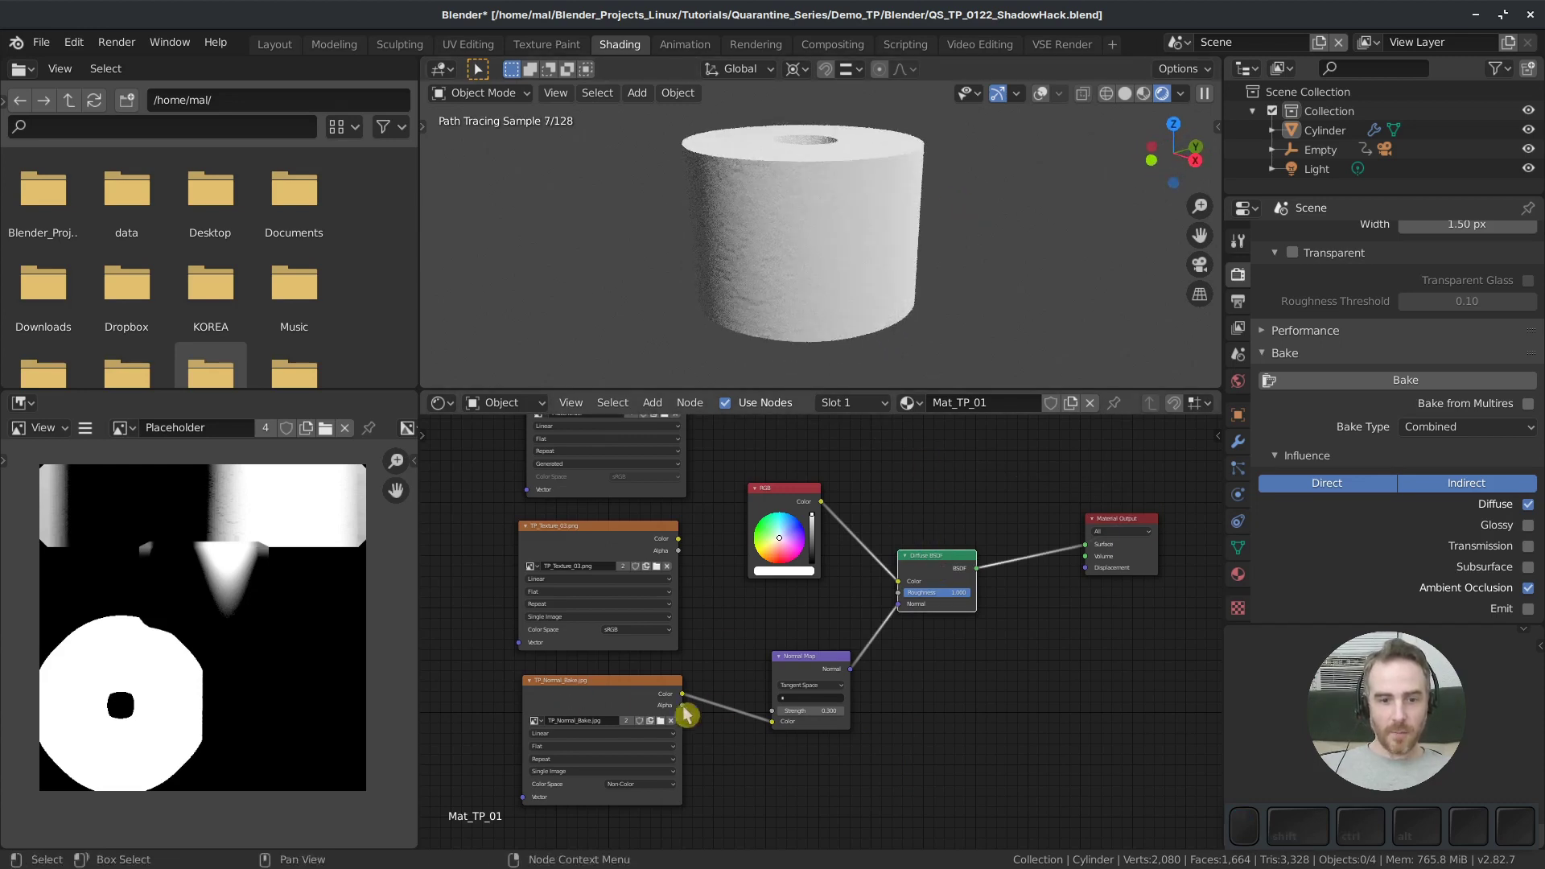
Make the Placeholder image node active, select the cylinder and bake its combined lighting into that image
left_click_drag(782, 495, 773, 505)
mouse_move(766, 317)
middle_mouse_down()
mouse_move(789, 351)
mouse_move(787, 338)
middle_mouse_up()
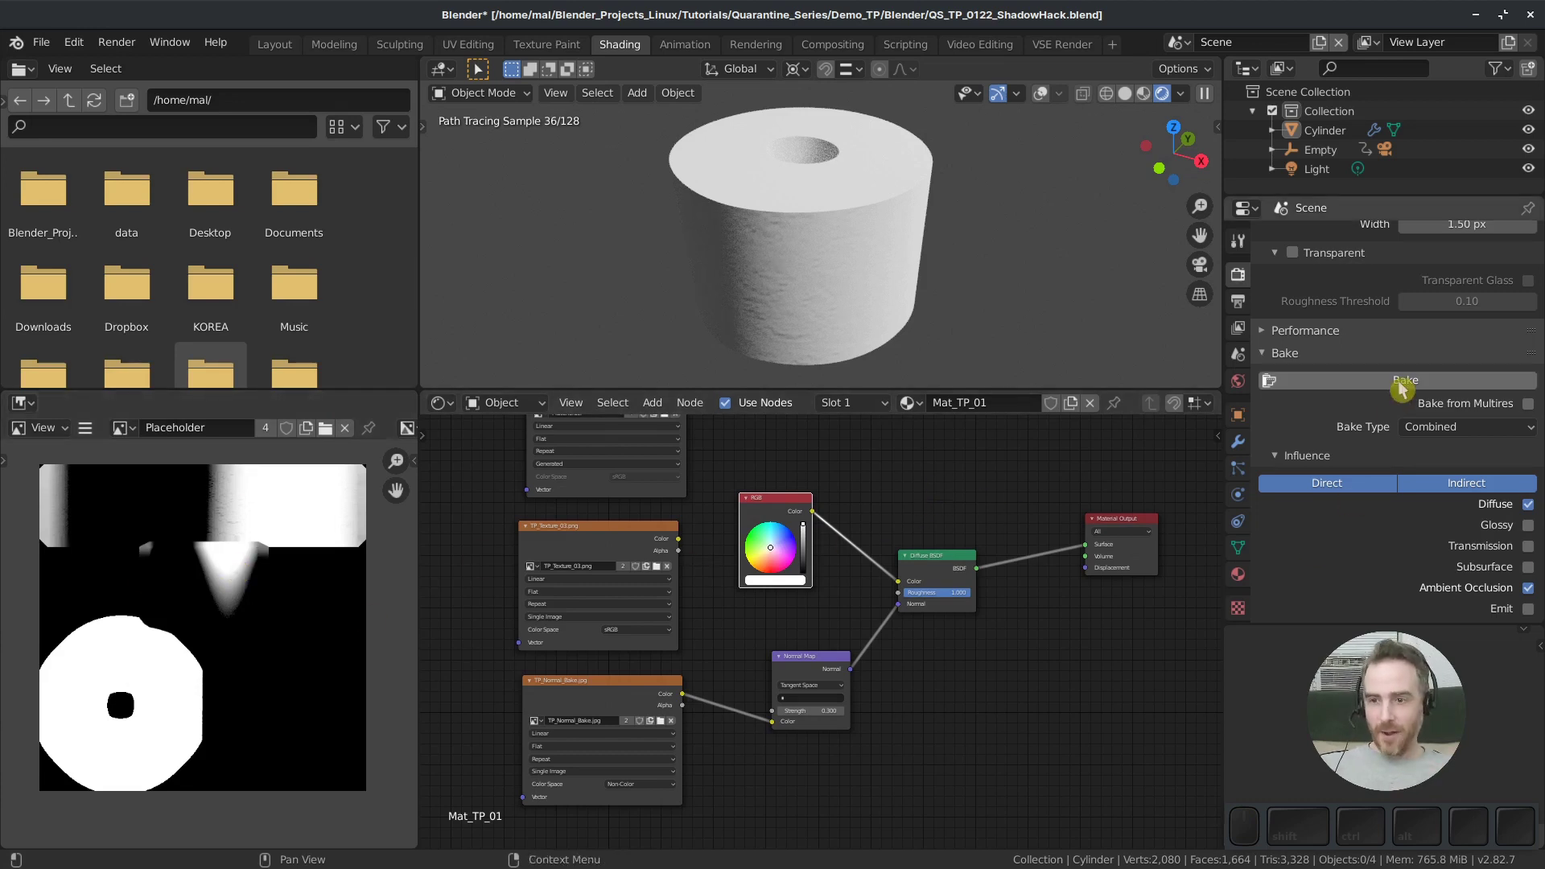
middle_click_drag(909, 490, 912, 568)
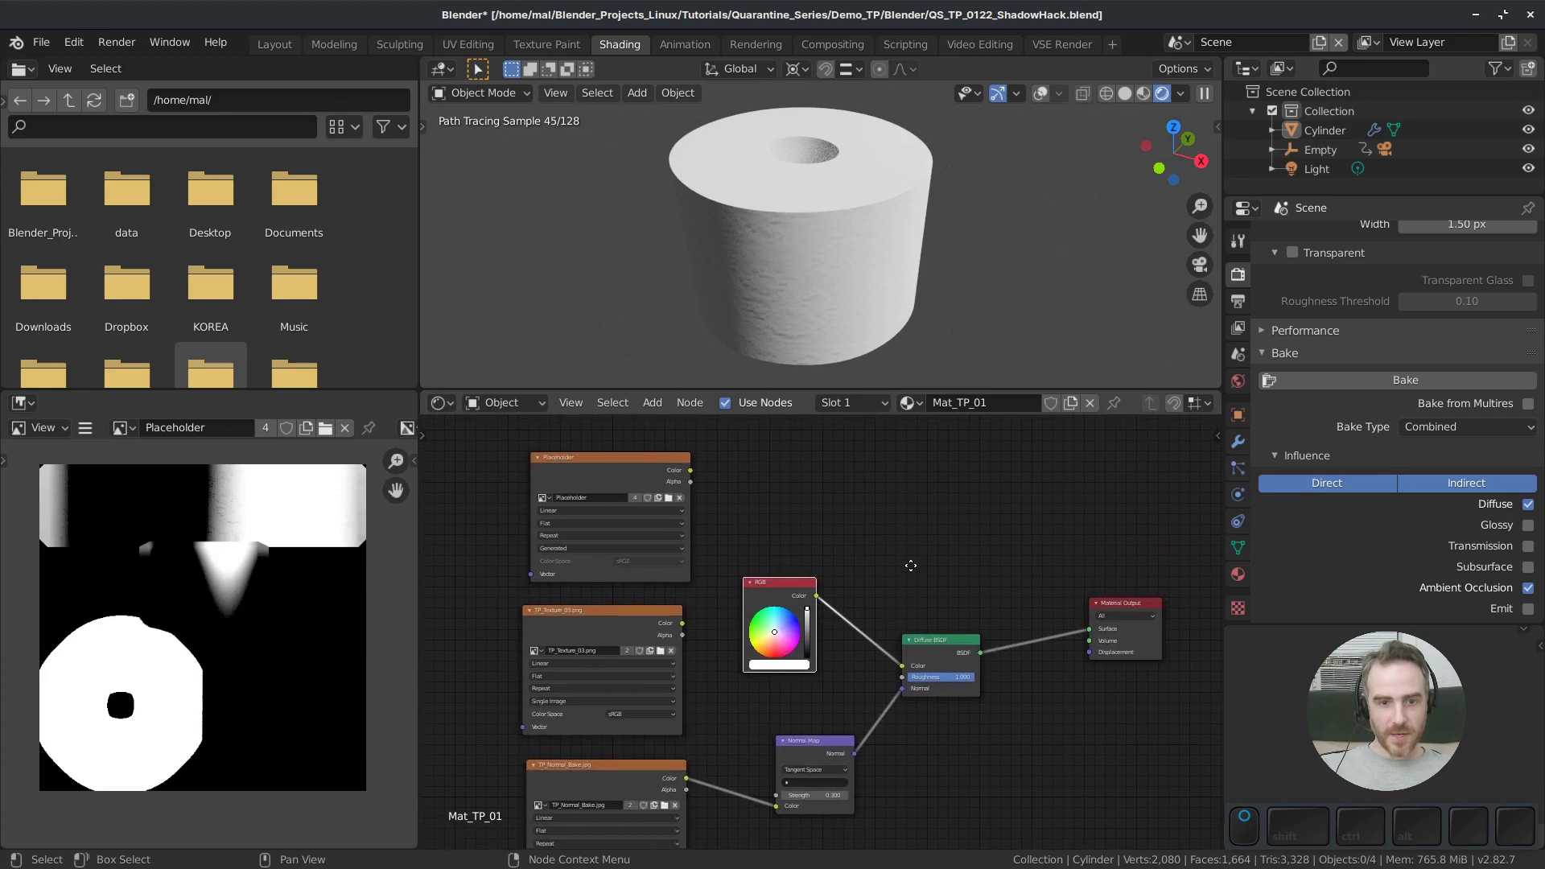
left_click(600, 468)
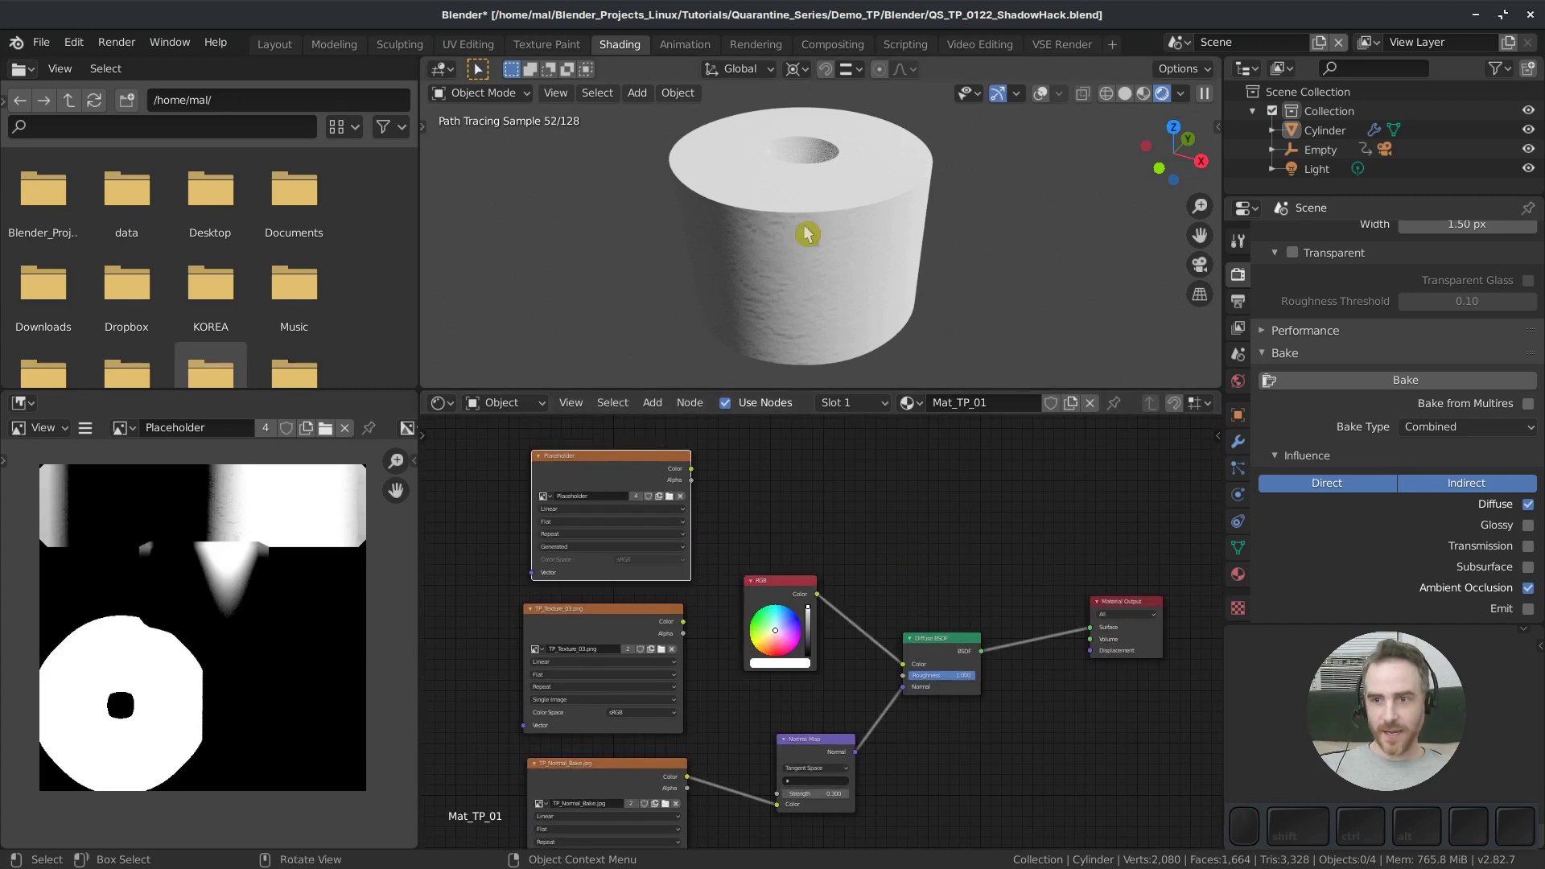
left_click(808, 235)
left_click(1377, 380)
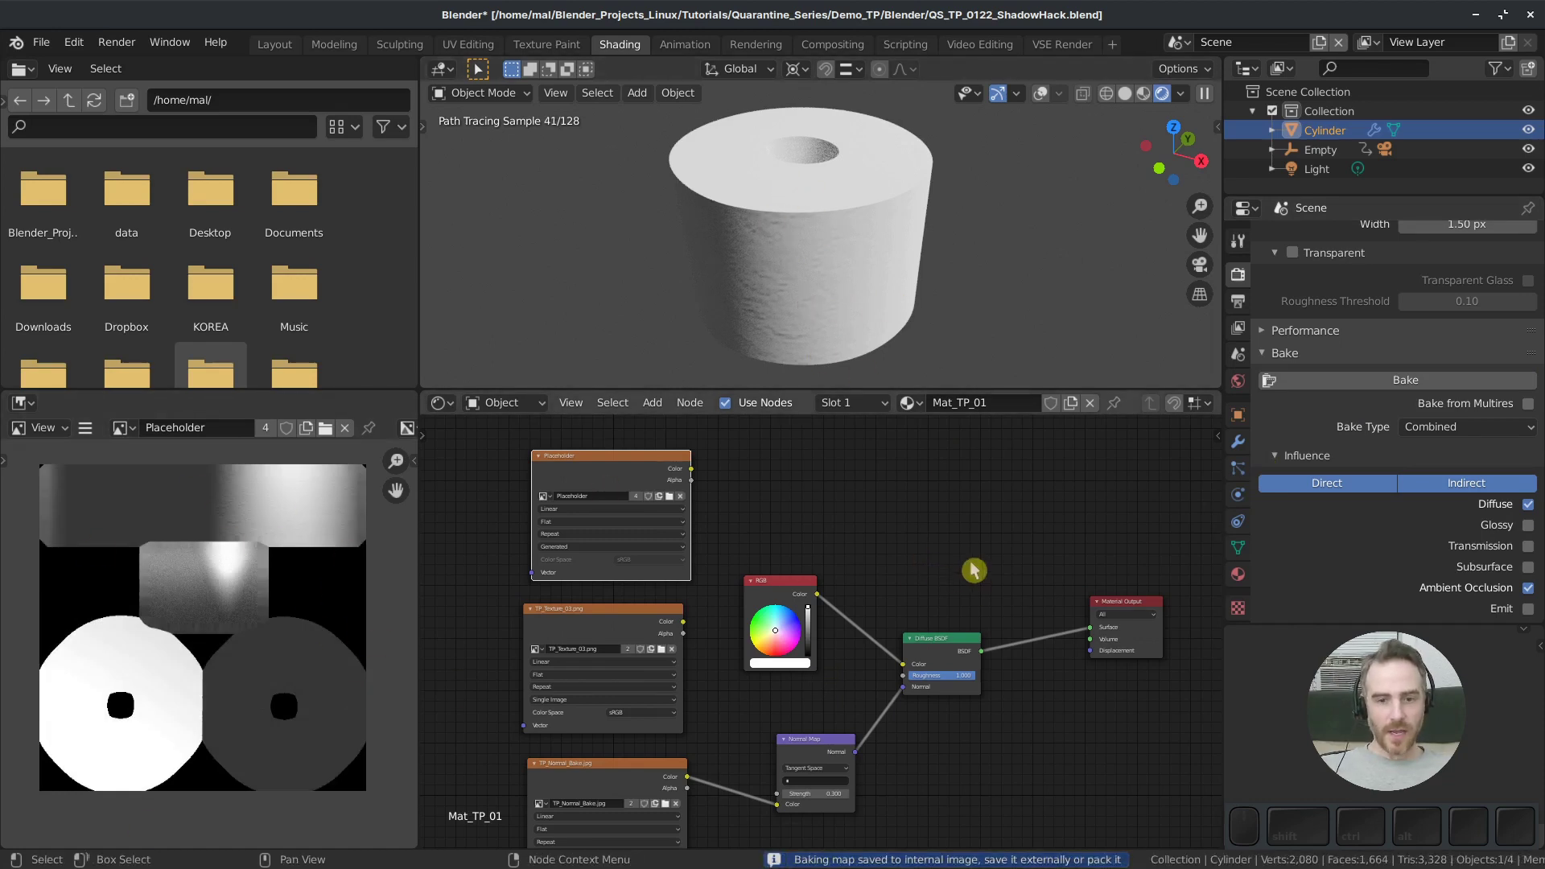
Compare the Placeholder bake with the live Diffuse BSDF shading on the cylinder, and examine the baked image closely
left_click(662, 470, "ctrl+shift")
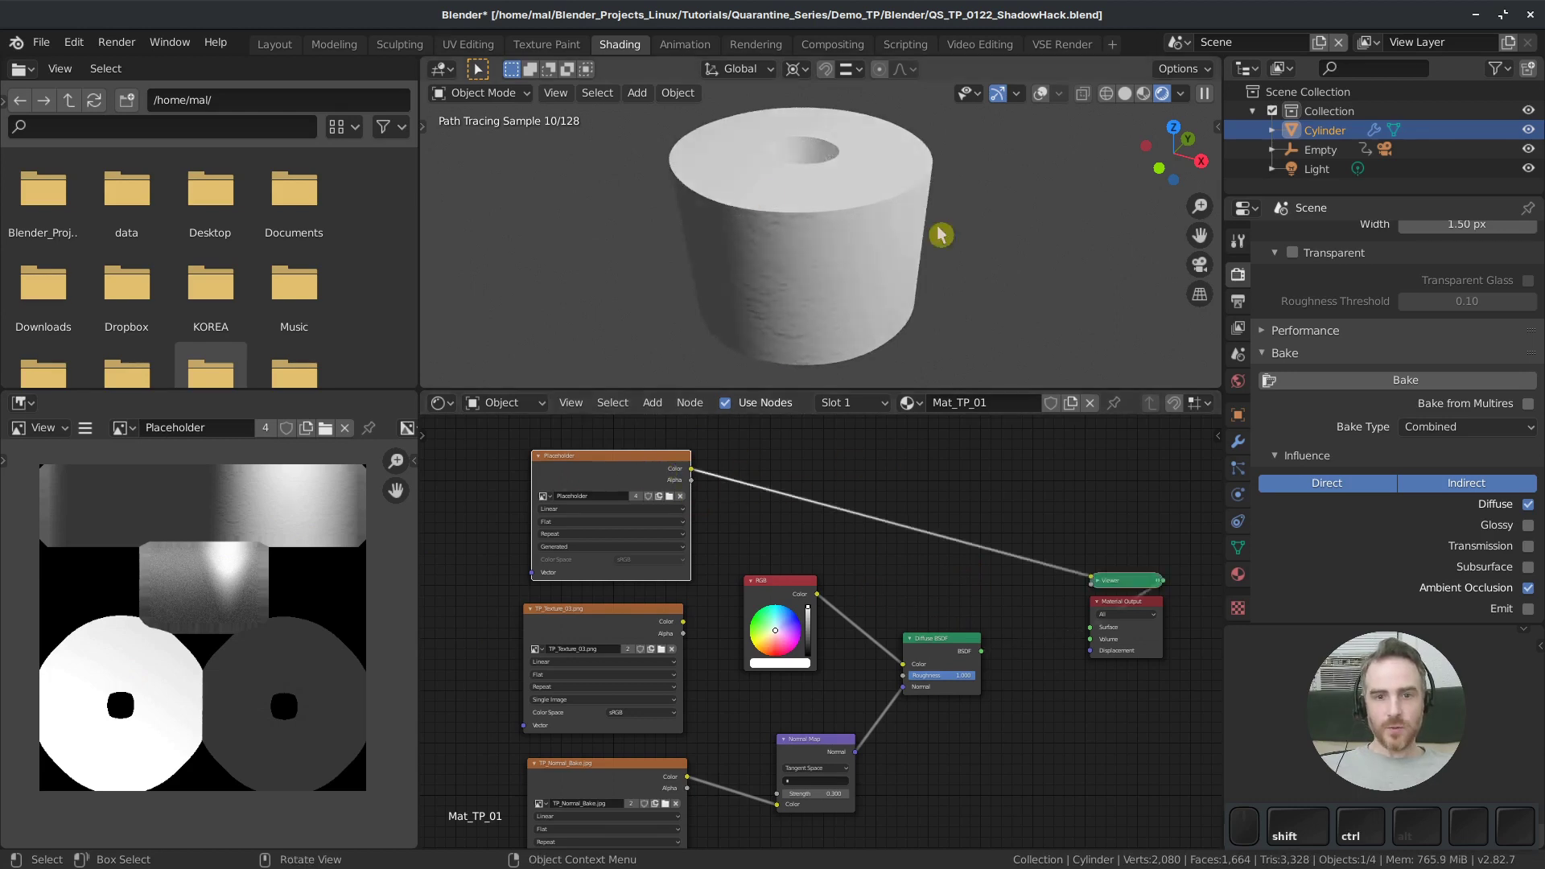
left_click(940, 649, "ctrl+shift")
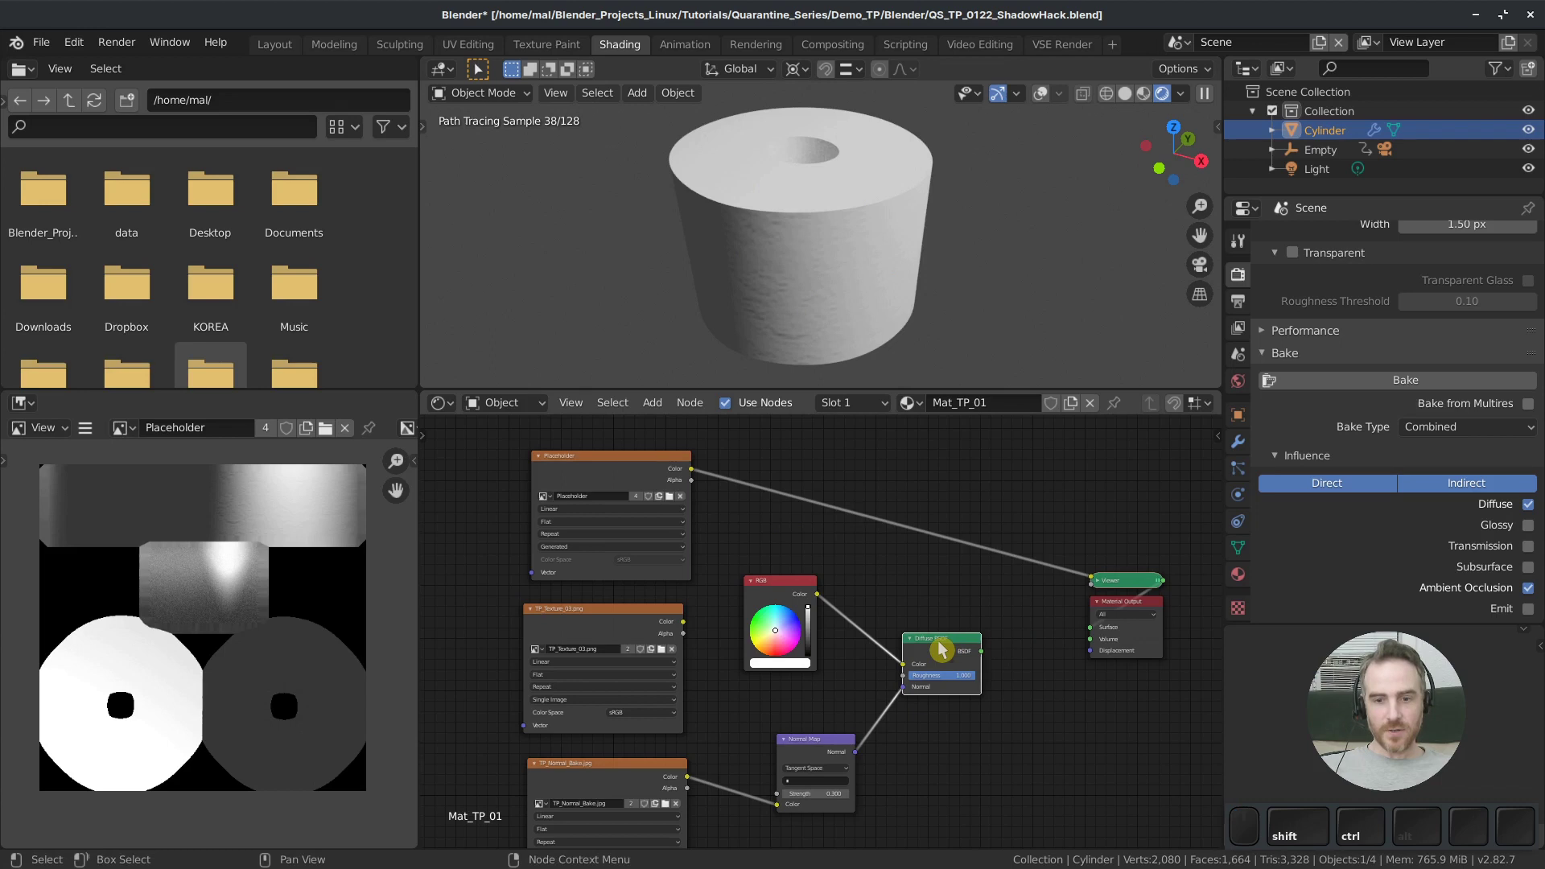
left_click(940, 649, "ctrl+shift")
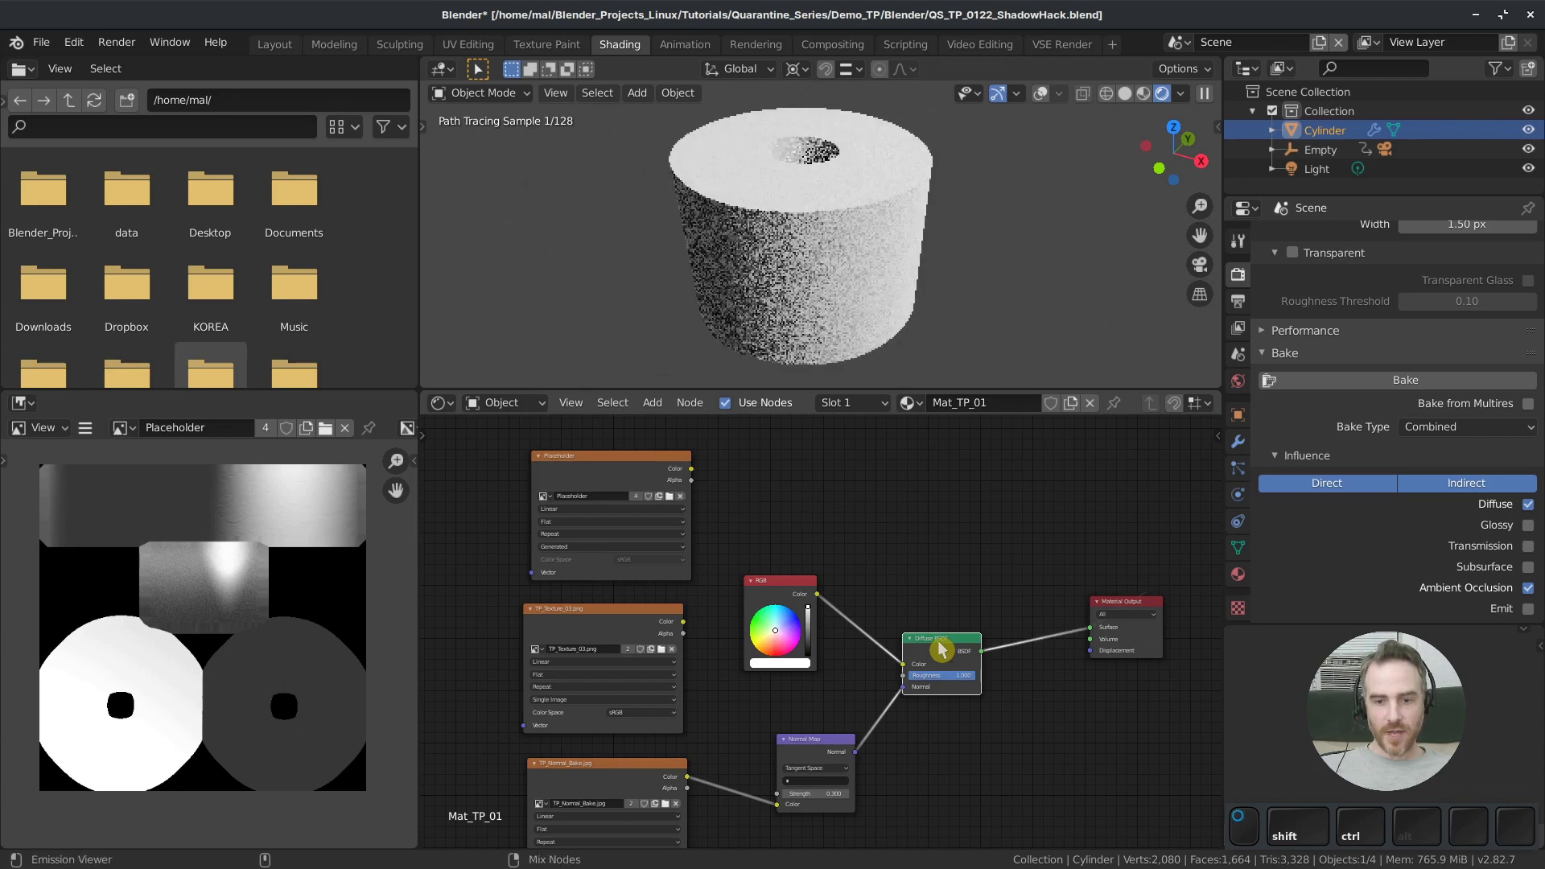
left_click(628, 471, "ctrl+shift")
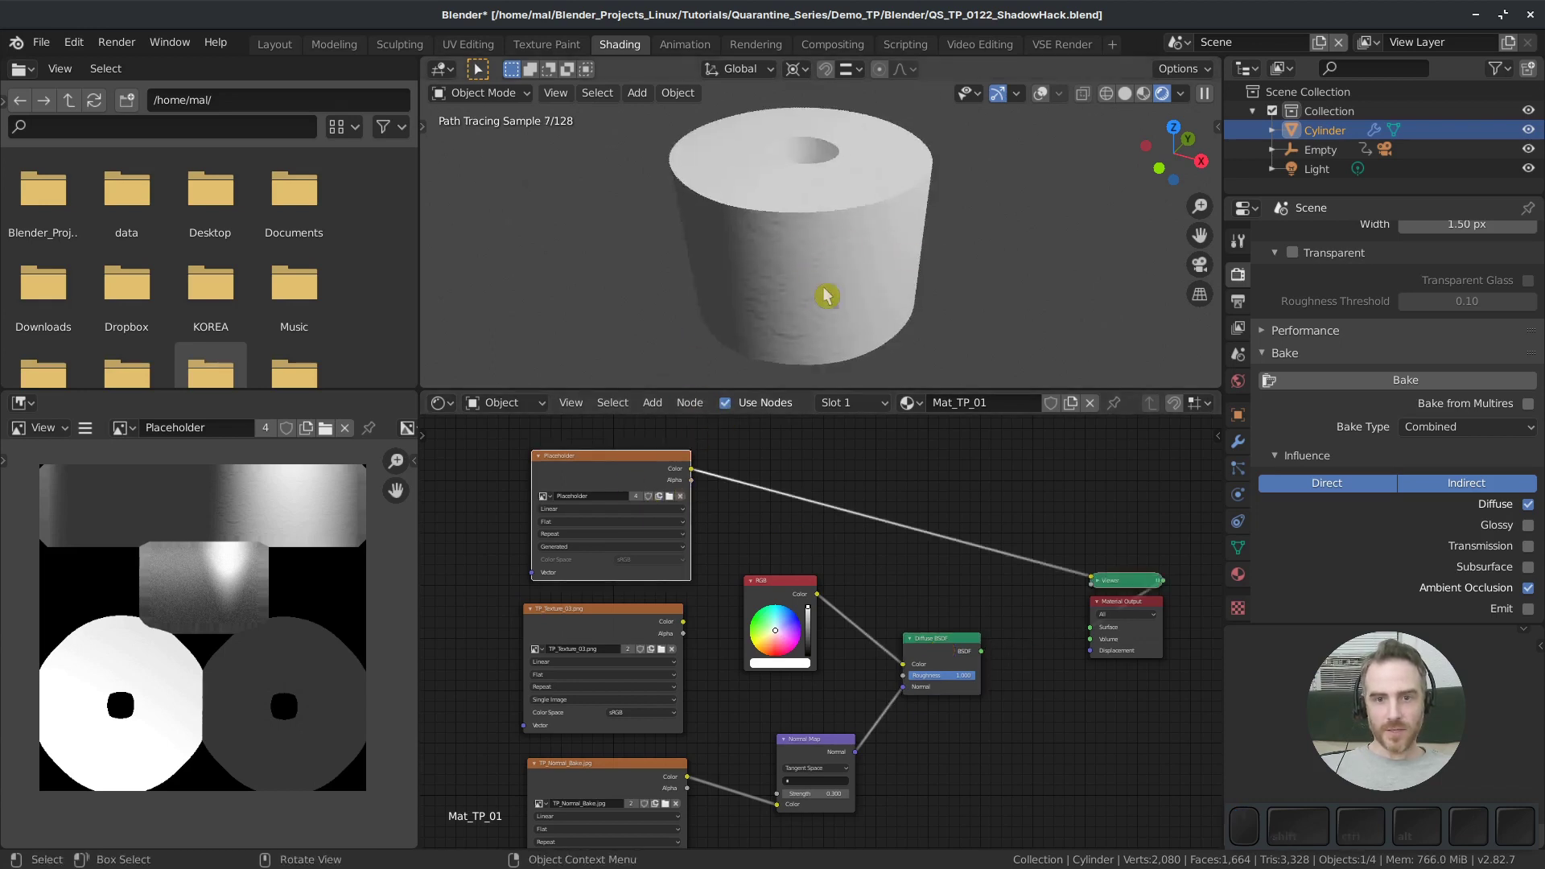
scroll(249, 542, "up", 8)
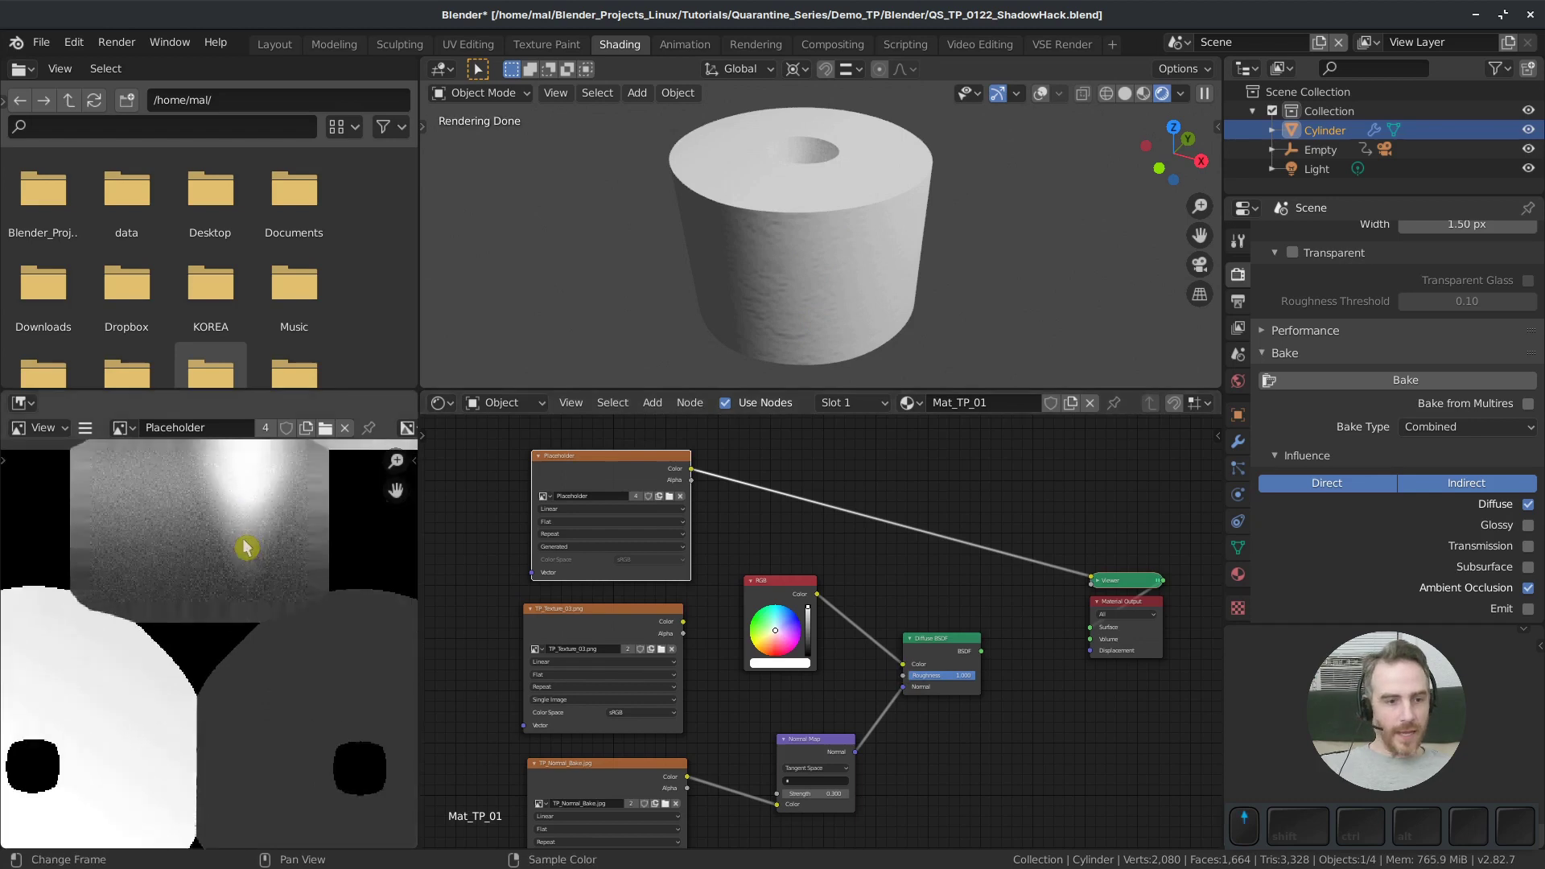
scroll(179, 719, "down", 4)
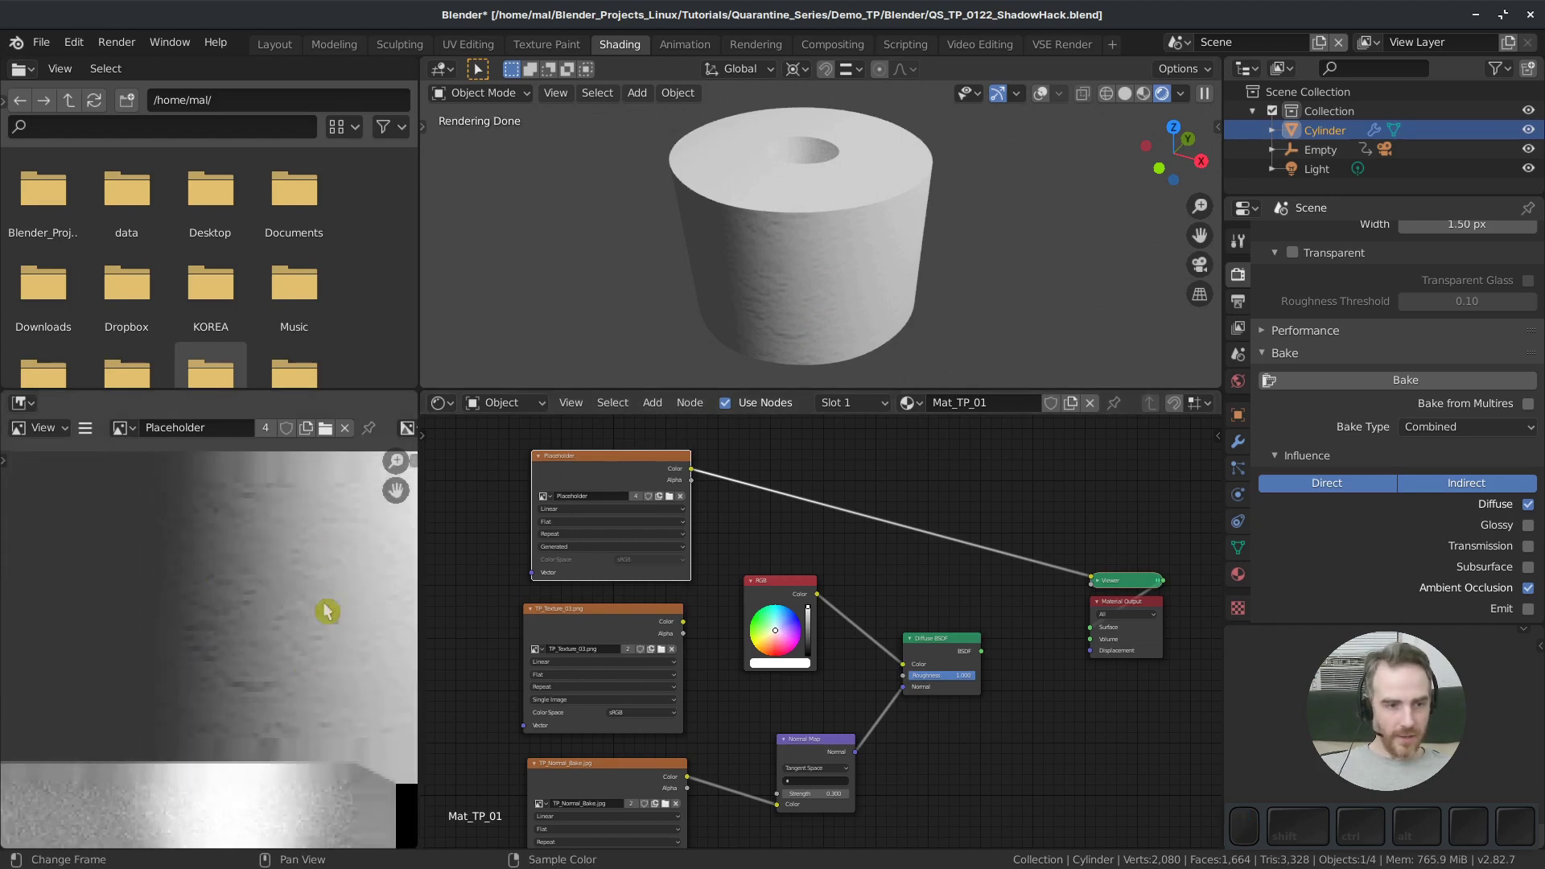
scroll(234, 603, "down", 6)
middle_click_drag(238, 636, 236, 546)
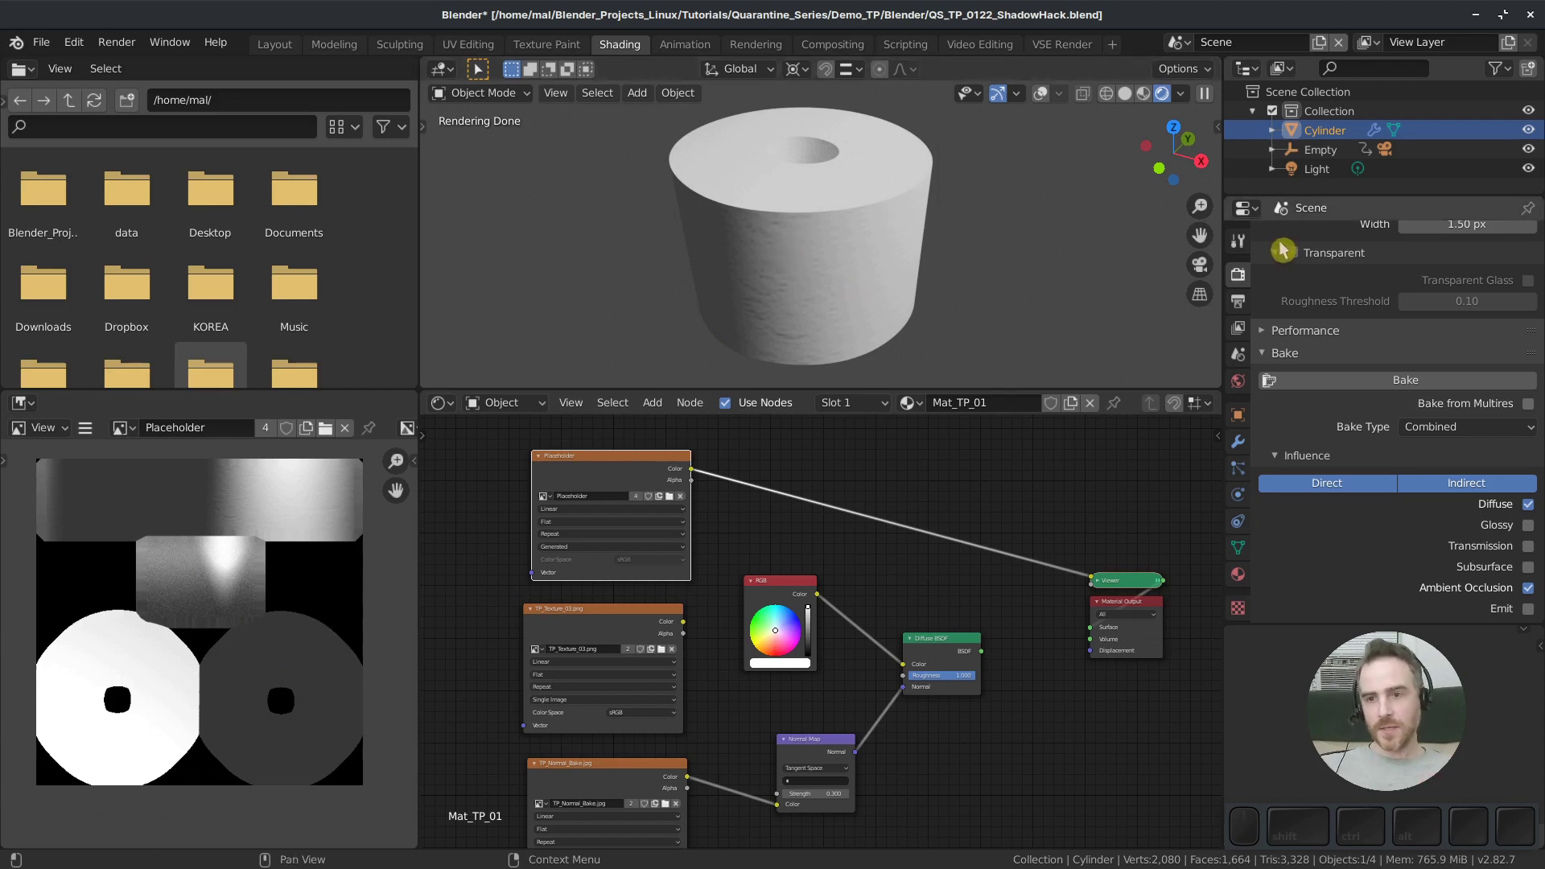
Set the world background strength to 0
left_click(1238, 381)
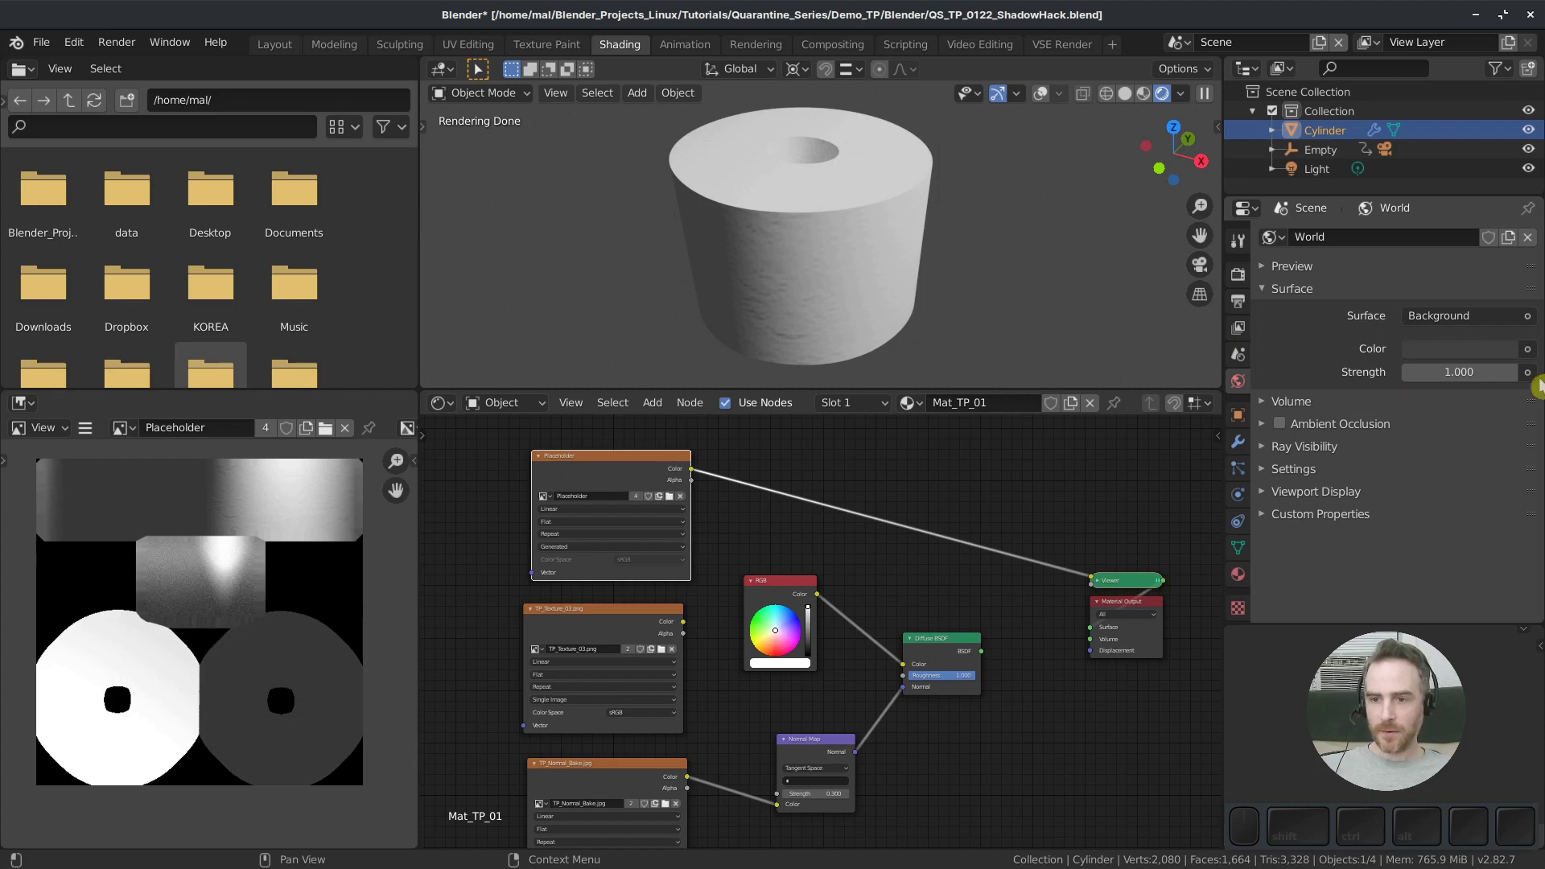
left_click(1459, 372)
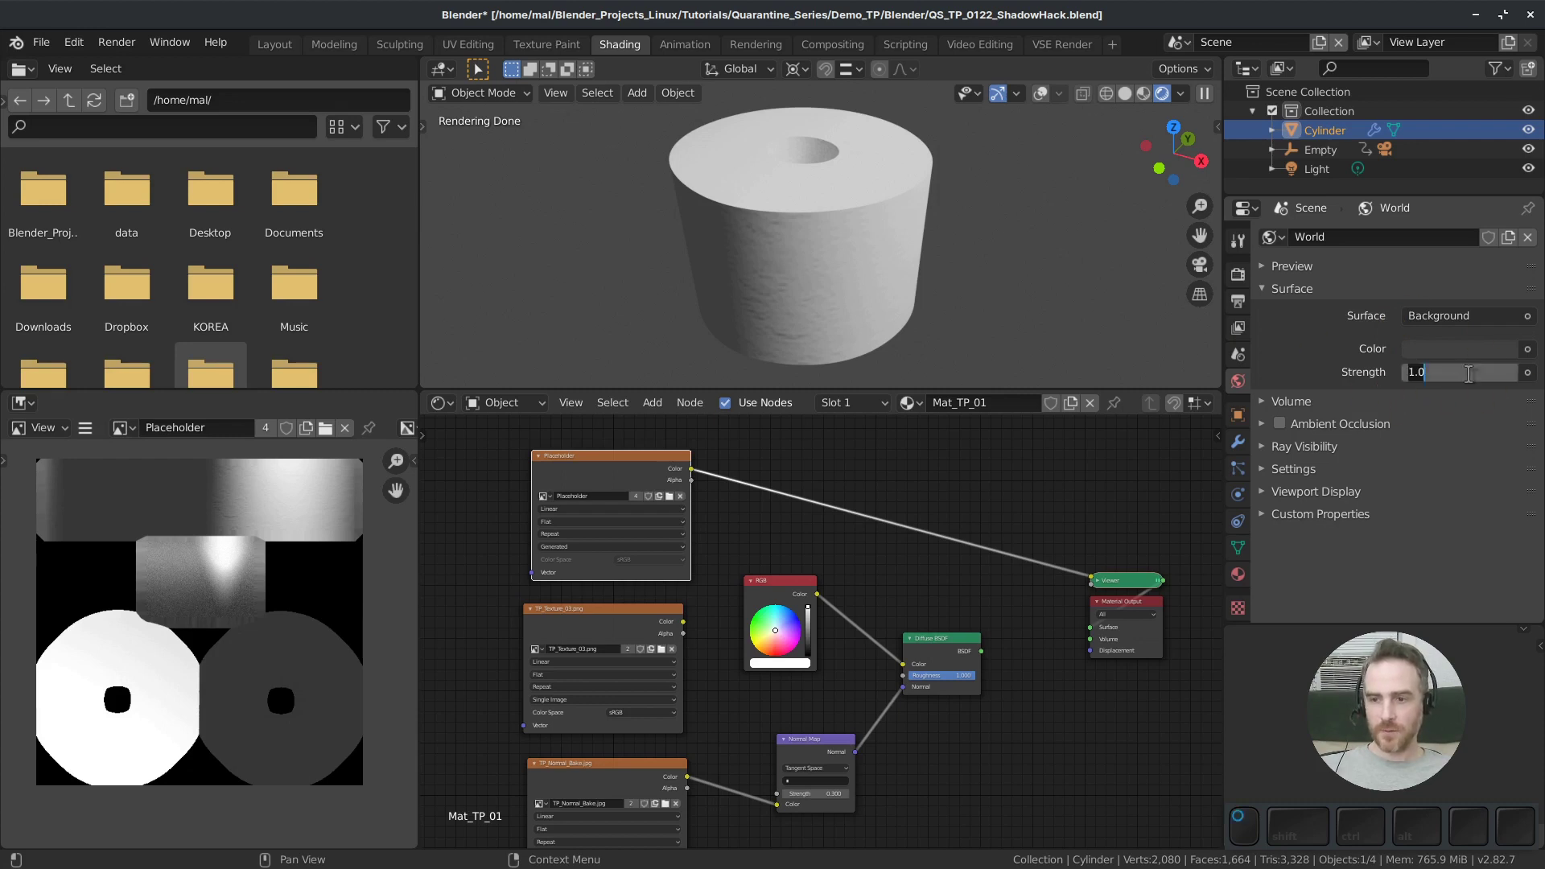
type("0")
key("KP_Enter")
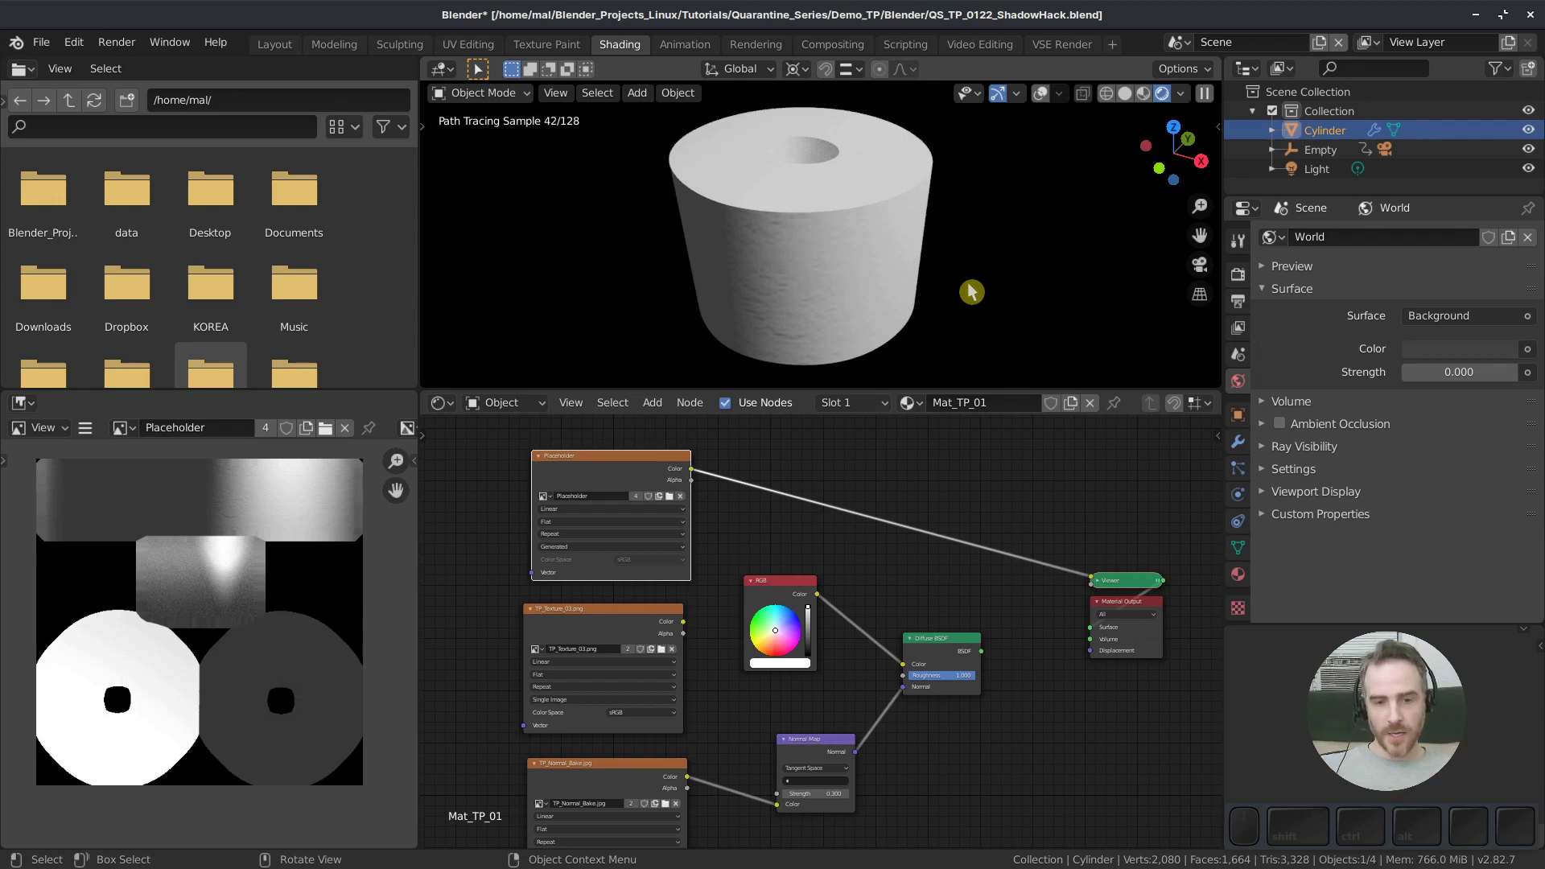
Route the Diffuse BSDF back to the Material Output and rebake the combined lighting into the Placeholder image
left_click(938, 647, "ctrl+shift")
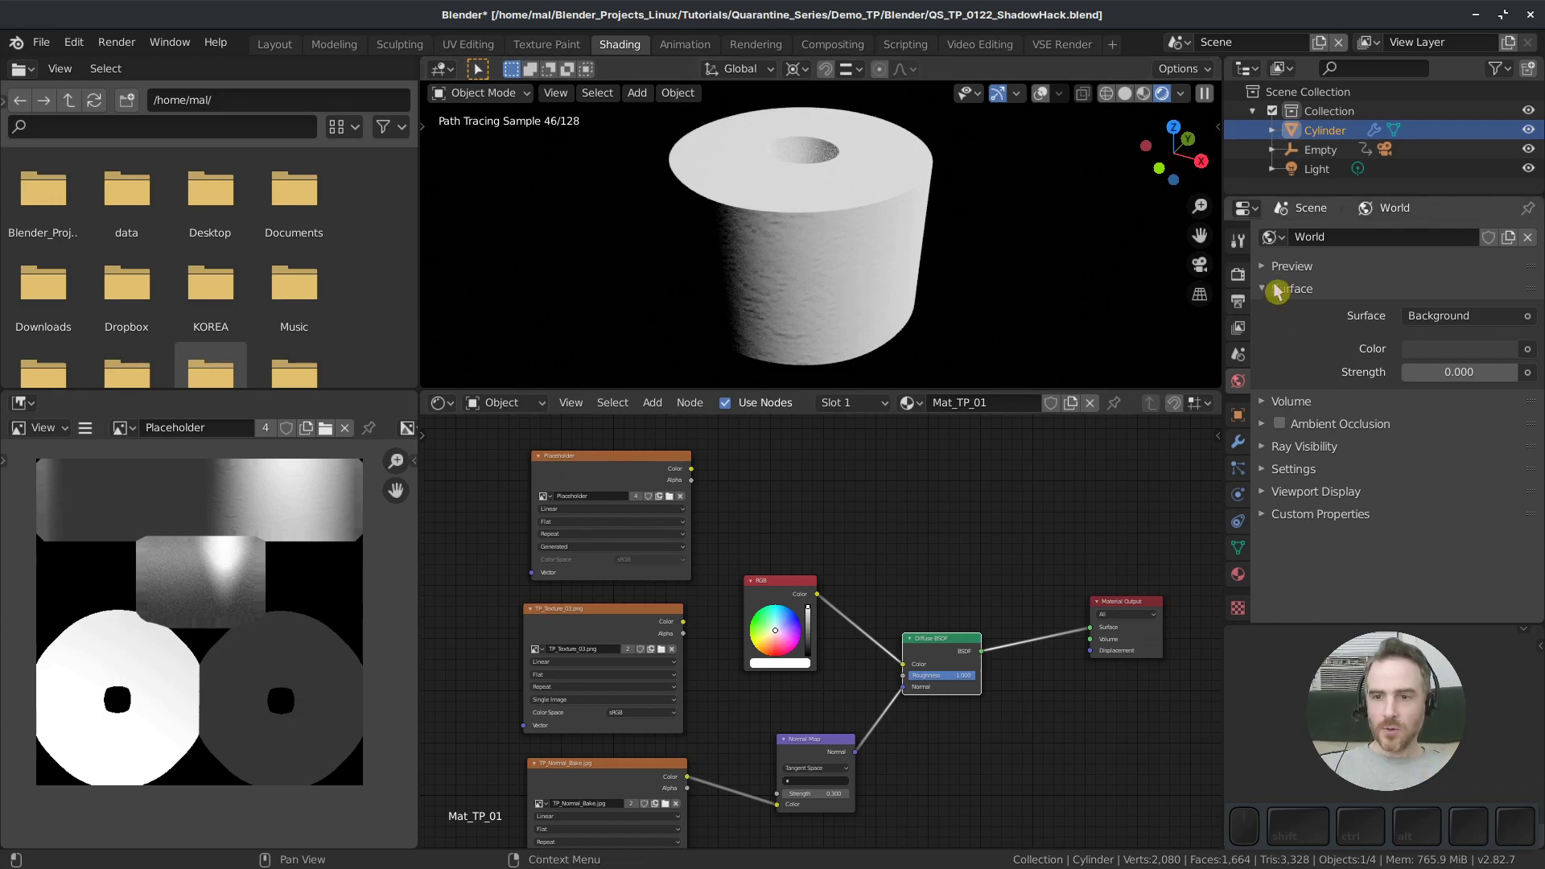
left_click(1240, 276)
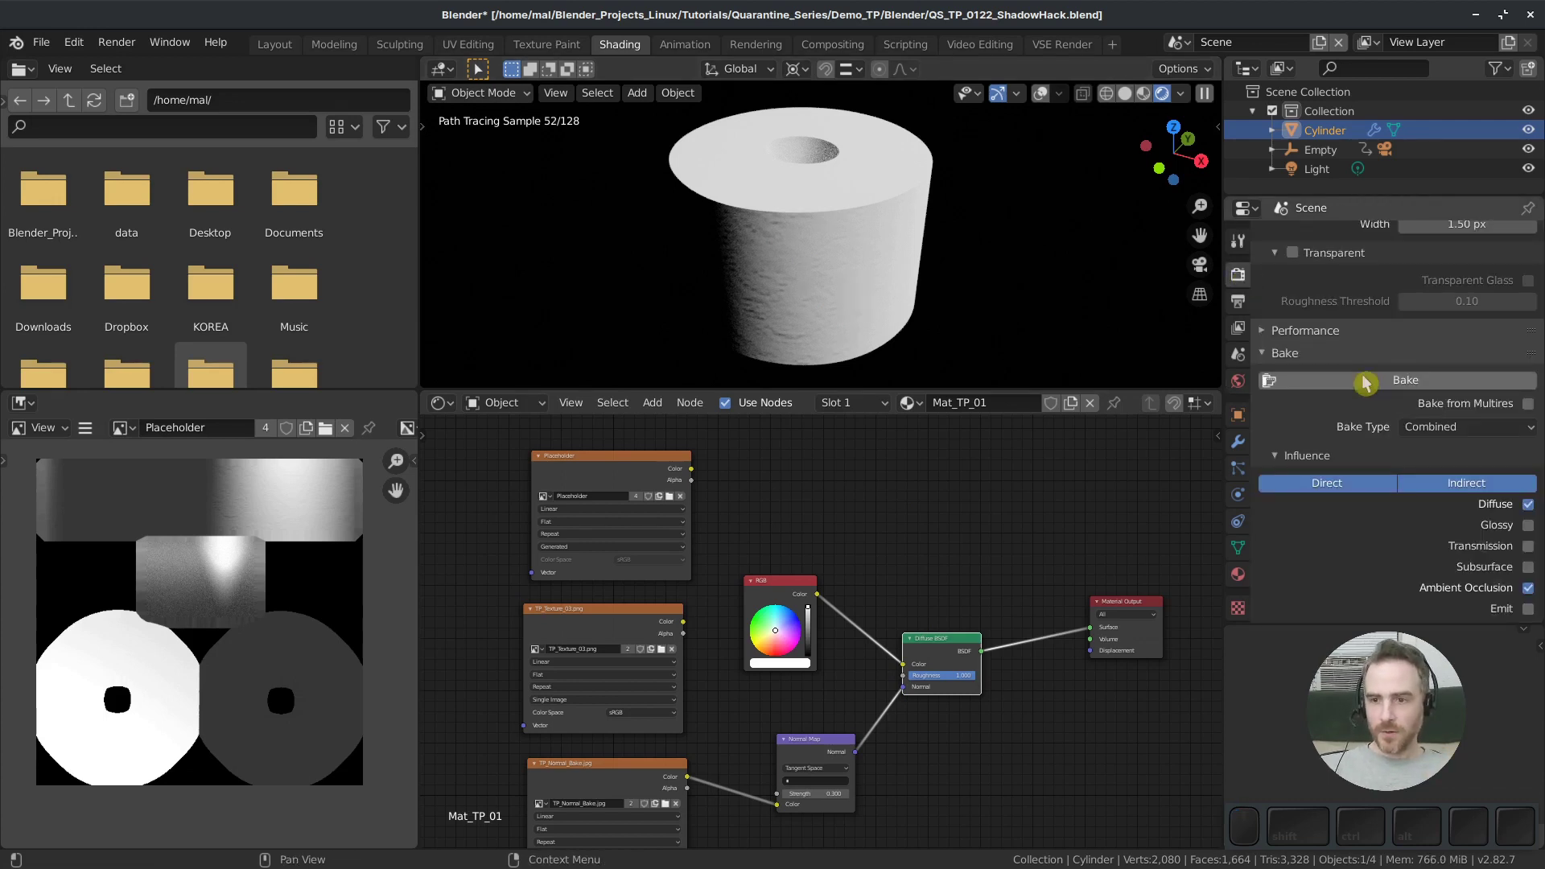
left_click(1408, 383)
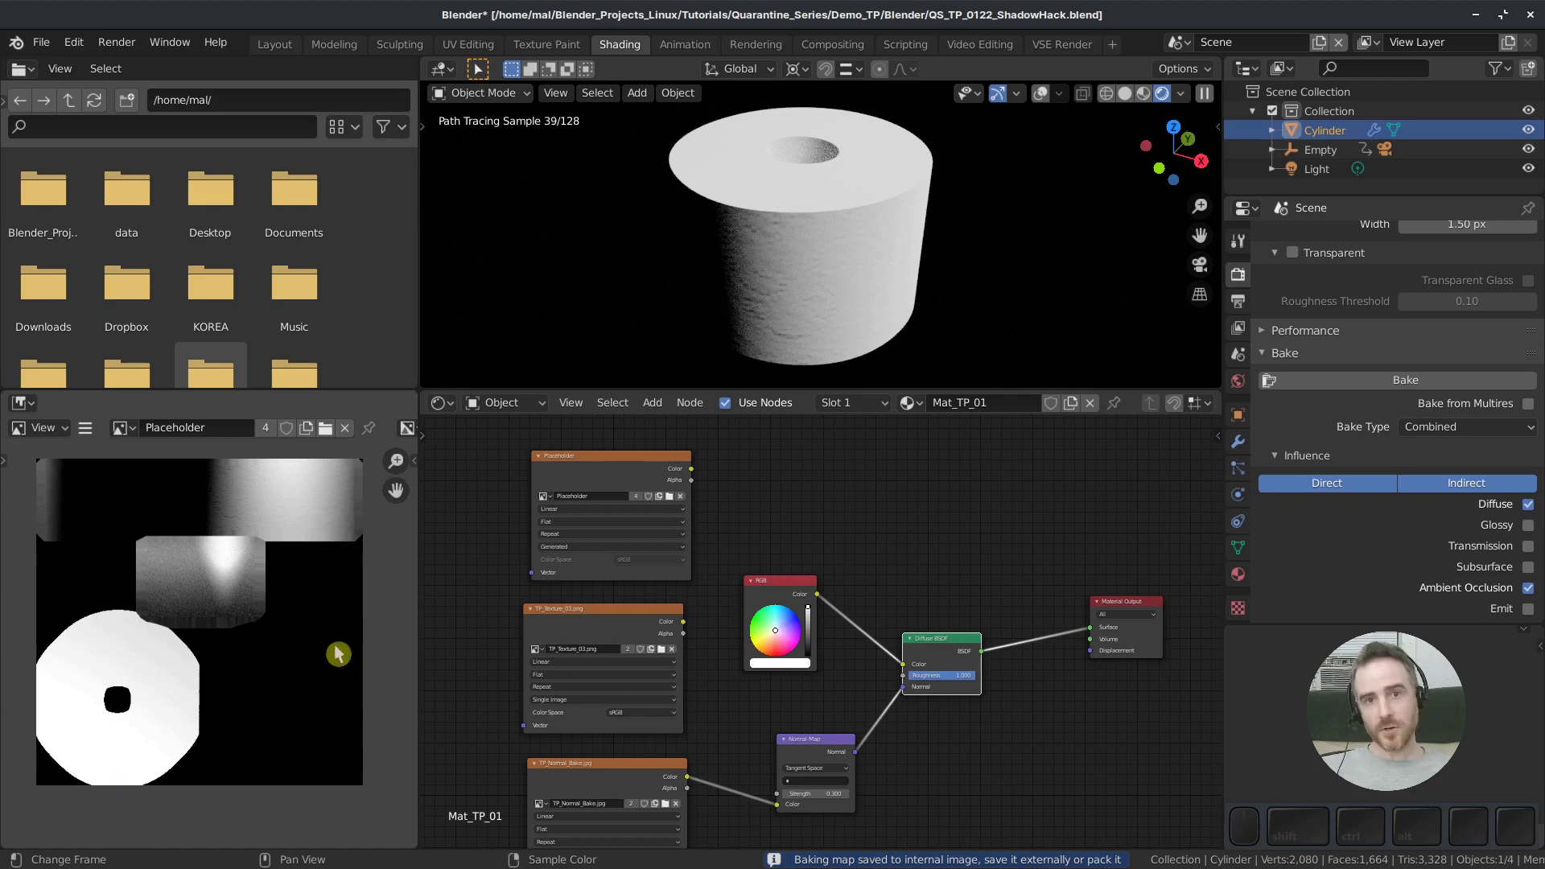
Examine the shadow transition in the new Placeholder bake and compare it on the cylinder with the live diffuse shading
scroll(273, 550, "up", 5)
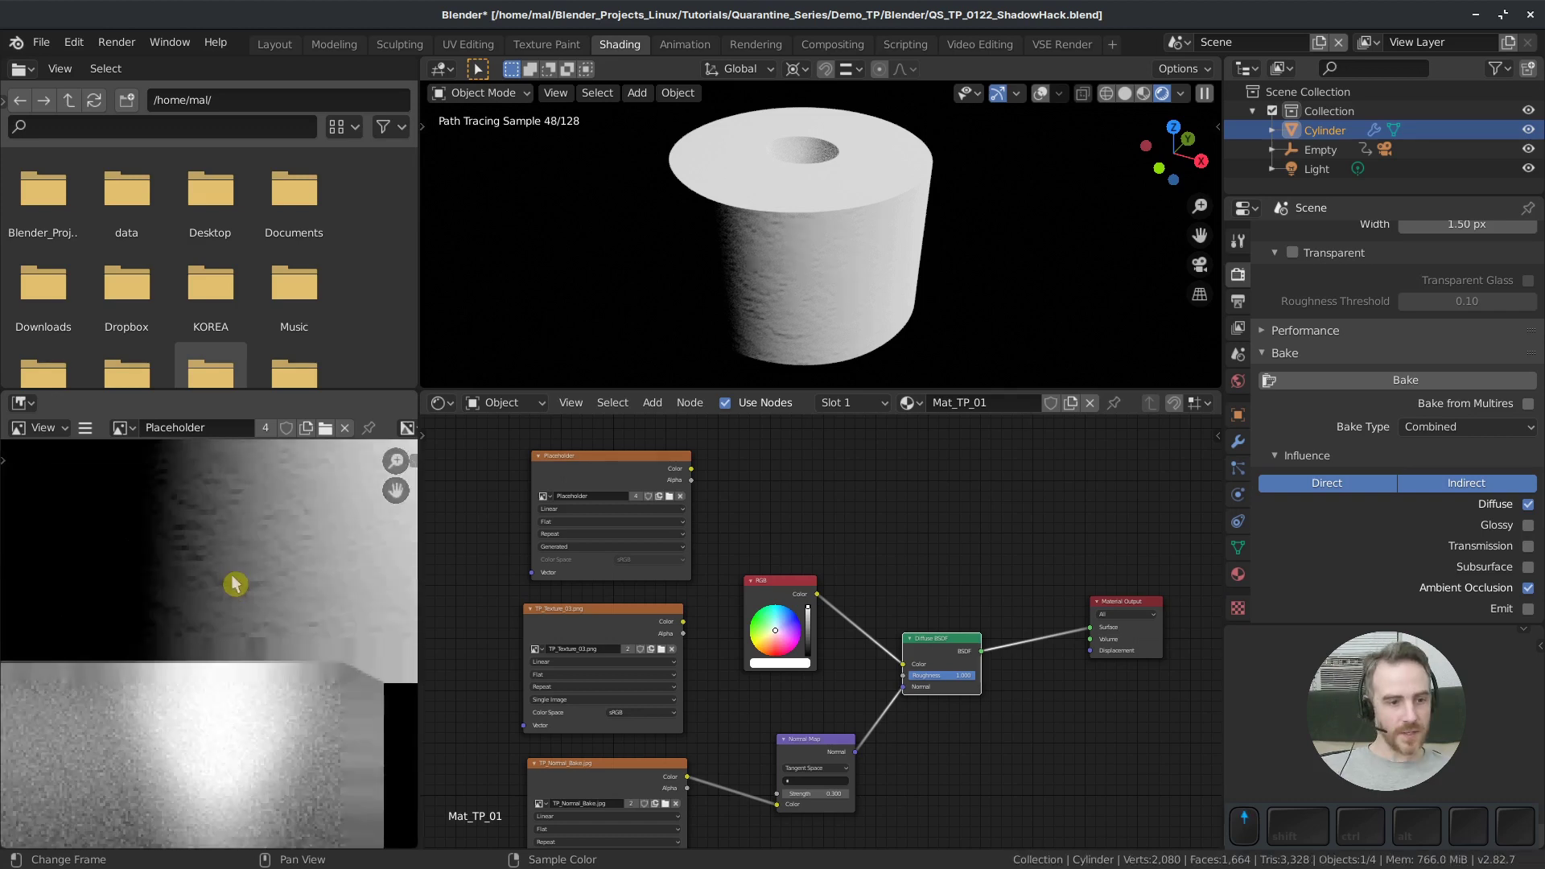
middle_click_drag(252, 524, 270, 803)
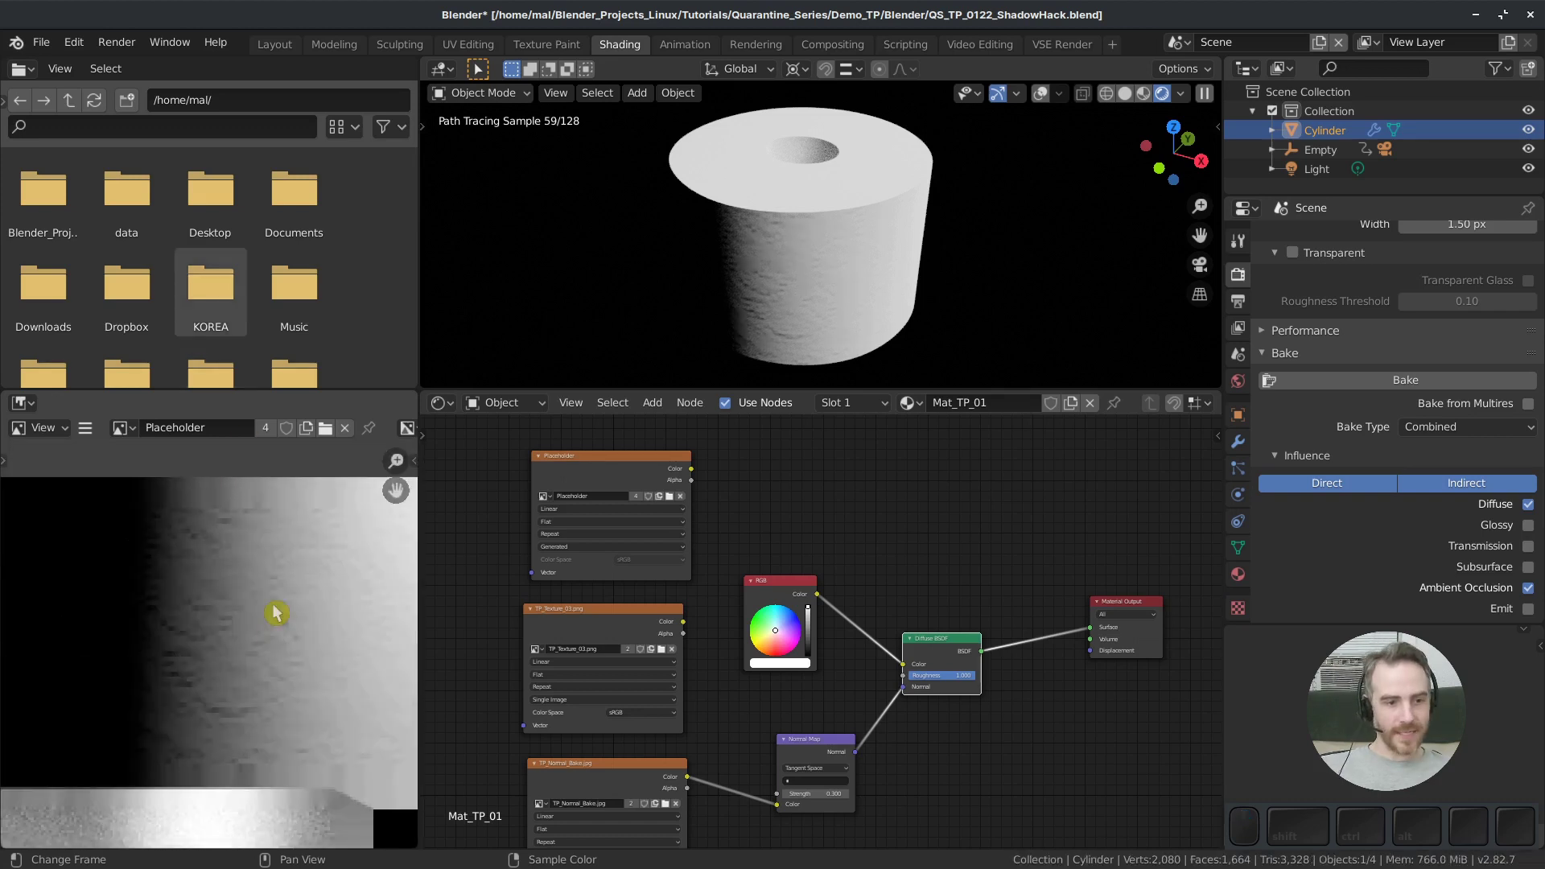
left_click(613, 474, "ctrl+shift")
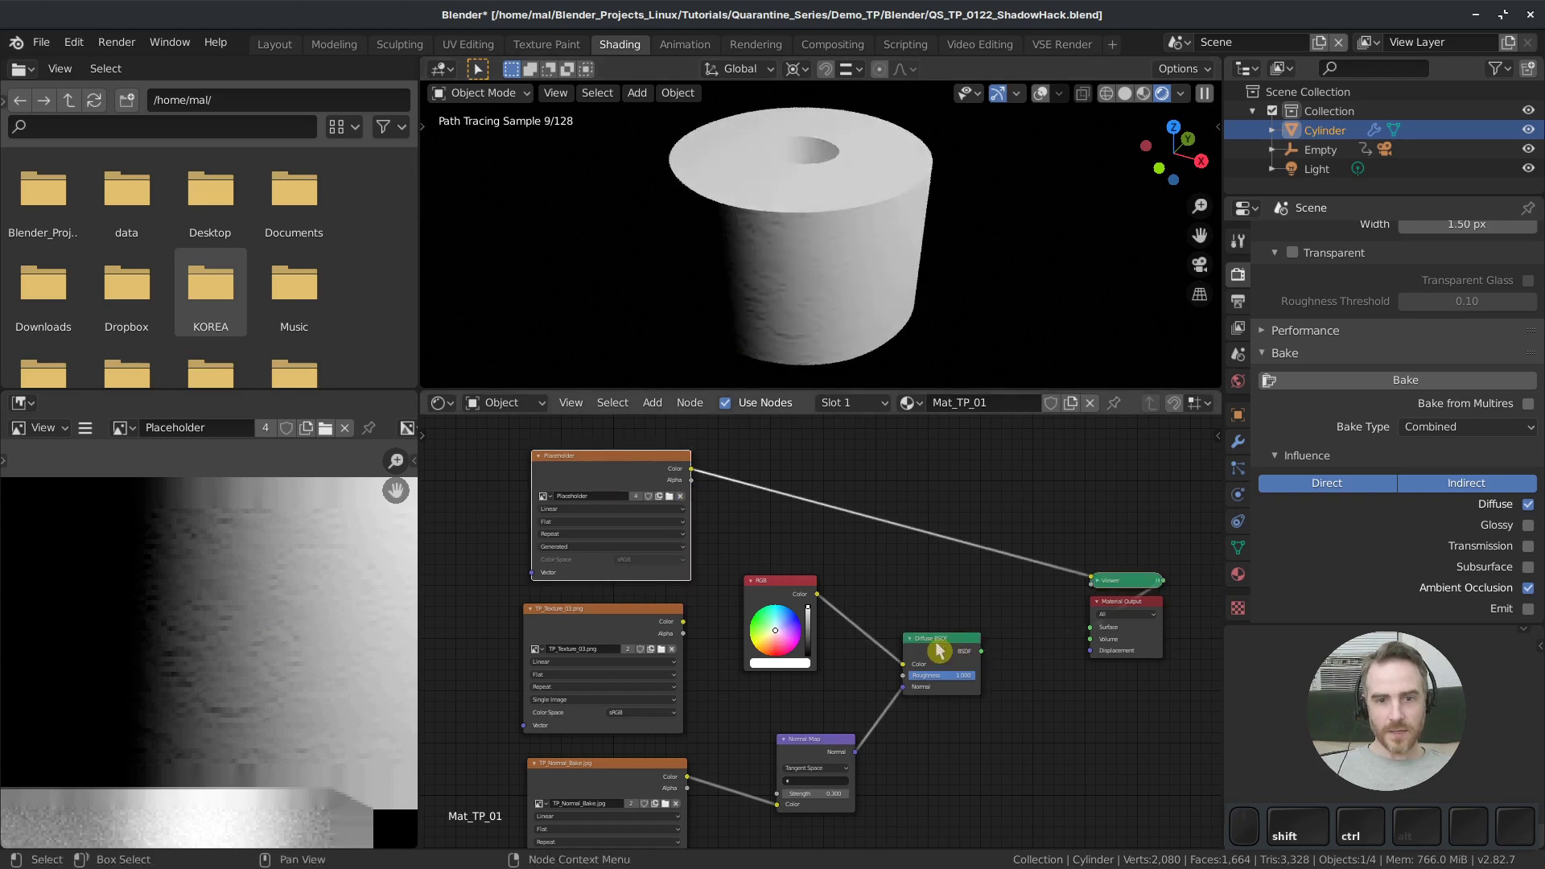
key("ctrl+z")
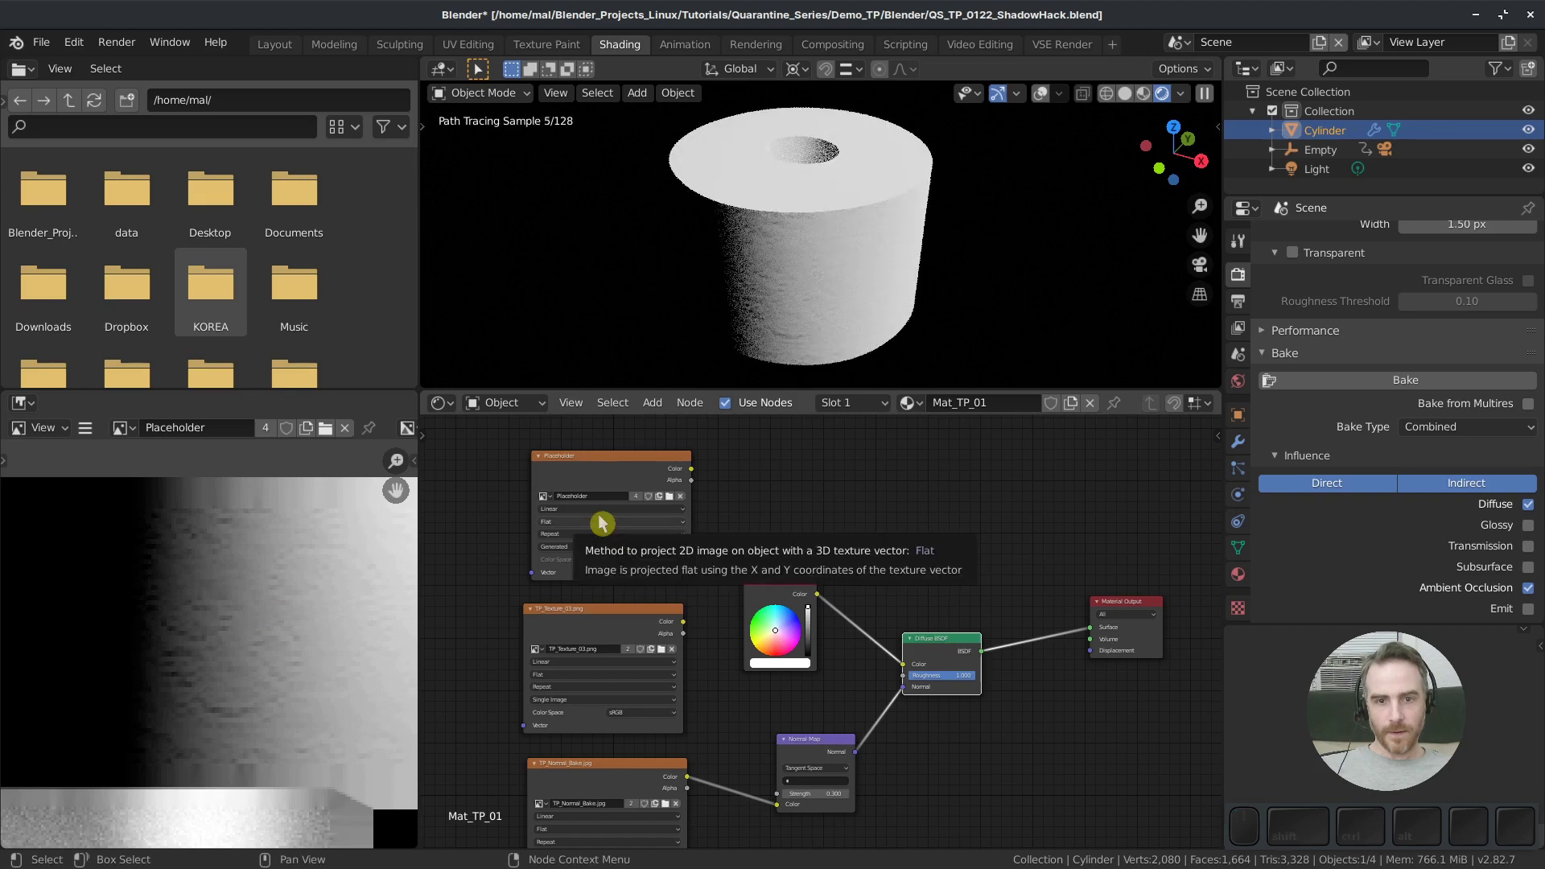
left_click(623, 467, "ctrl+shift")
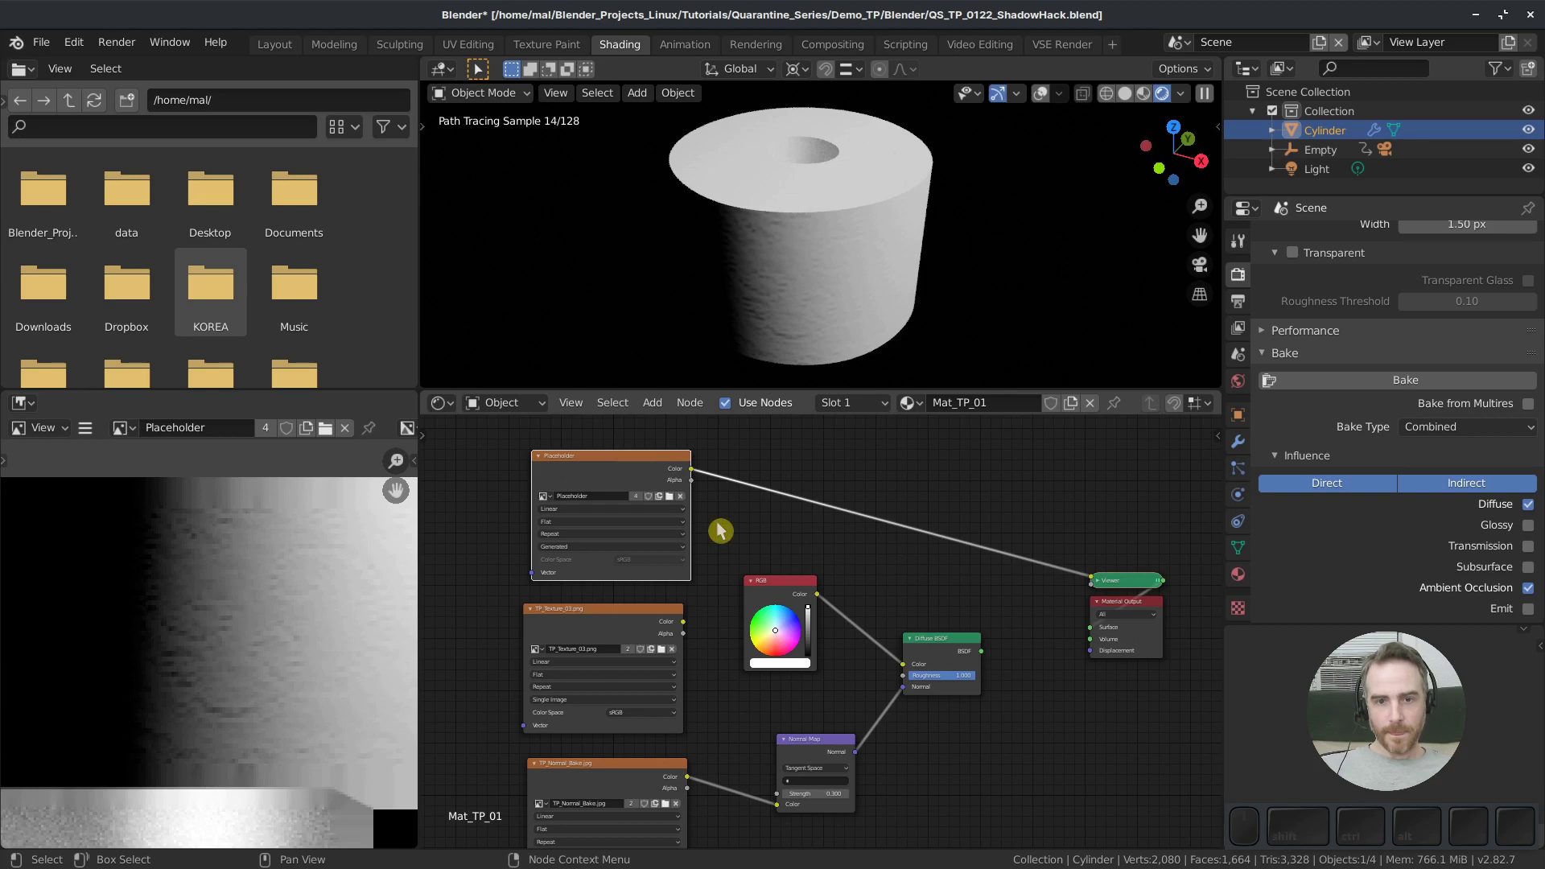
Shift the Placeholder node up slightly, then collapse the RGB, Diffuse BSDF, Normal Map and TP_Normal_Bake.jpg nodes and move them below the others
middle_click_drag(720, 531, 796, 535)
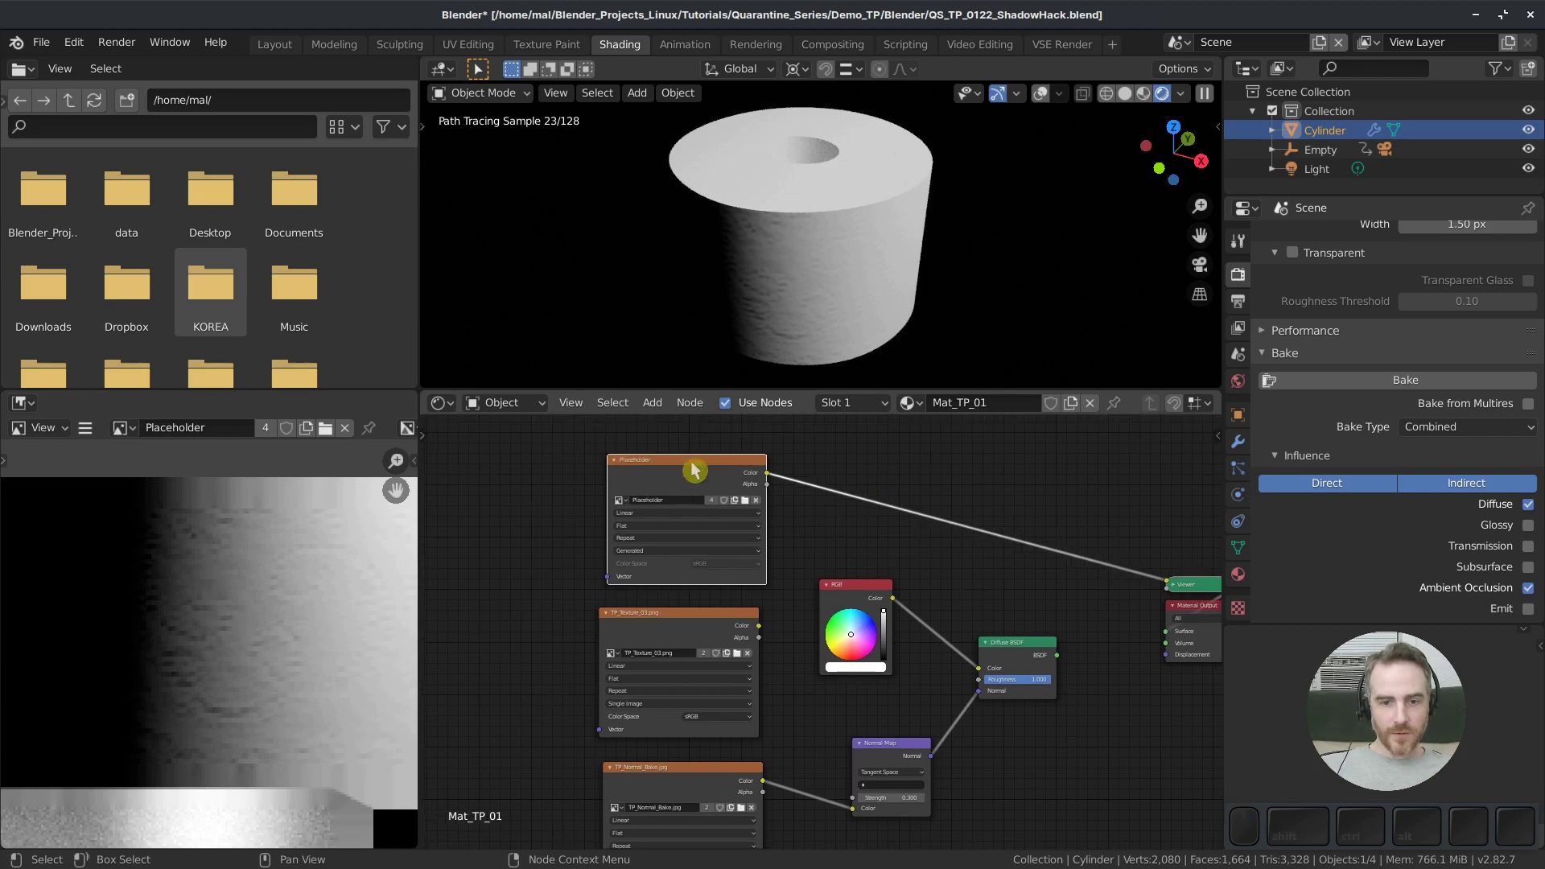
left_click_drag(694, 470, 664, 451)
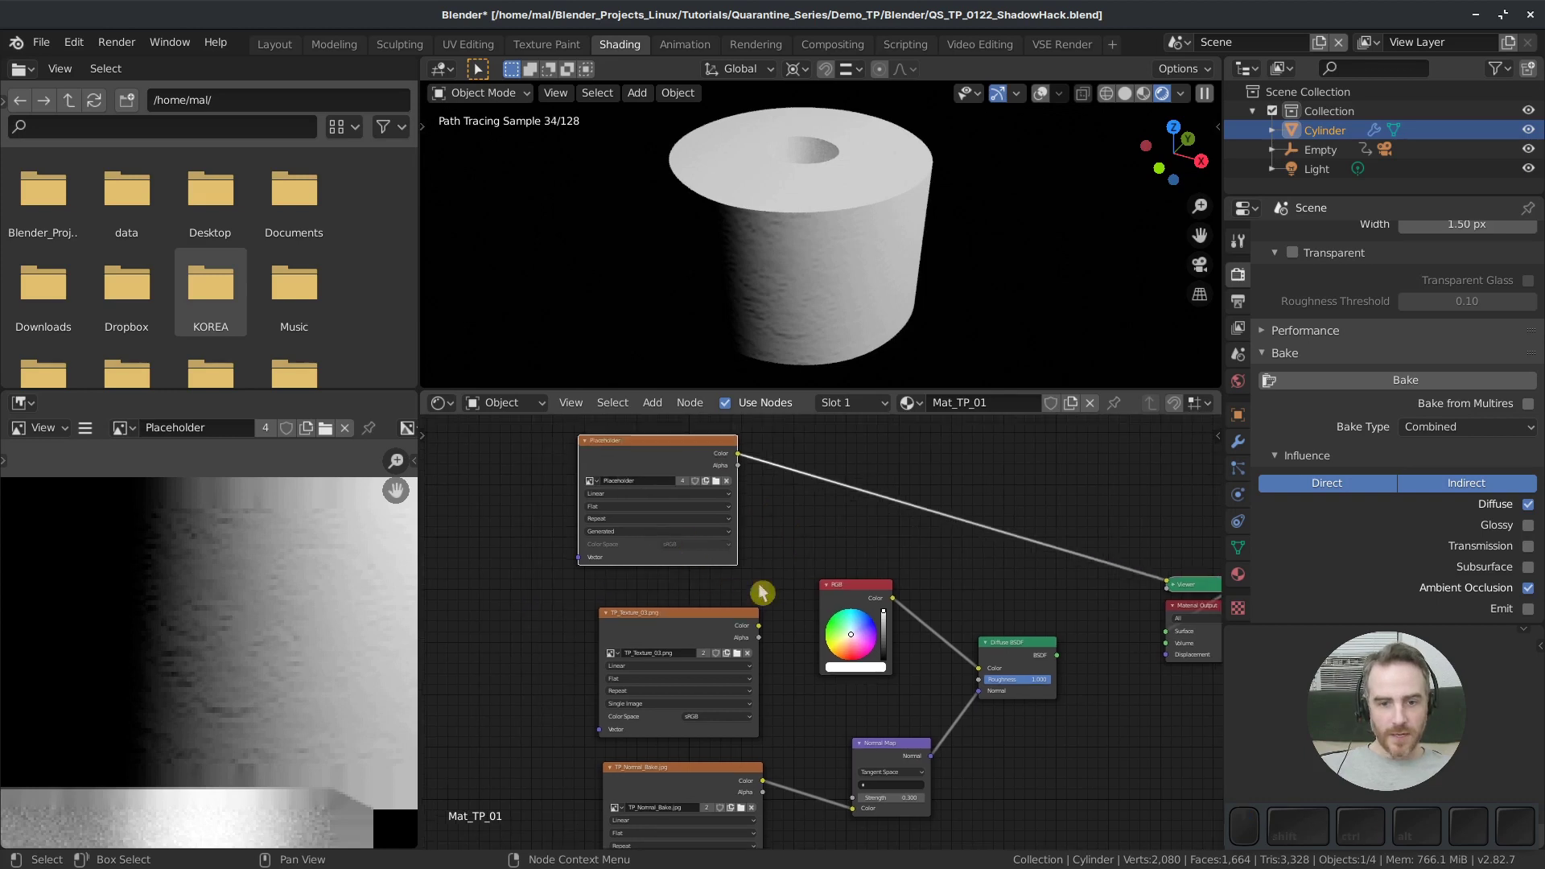
middle_click_drag(845, 579, 802, 503)
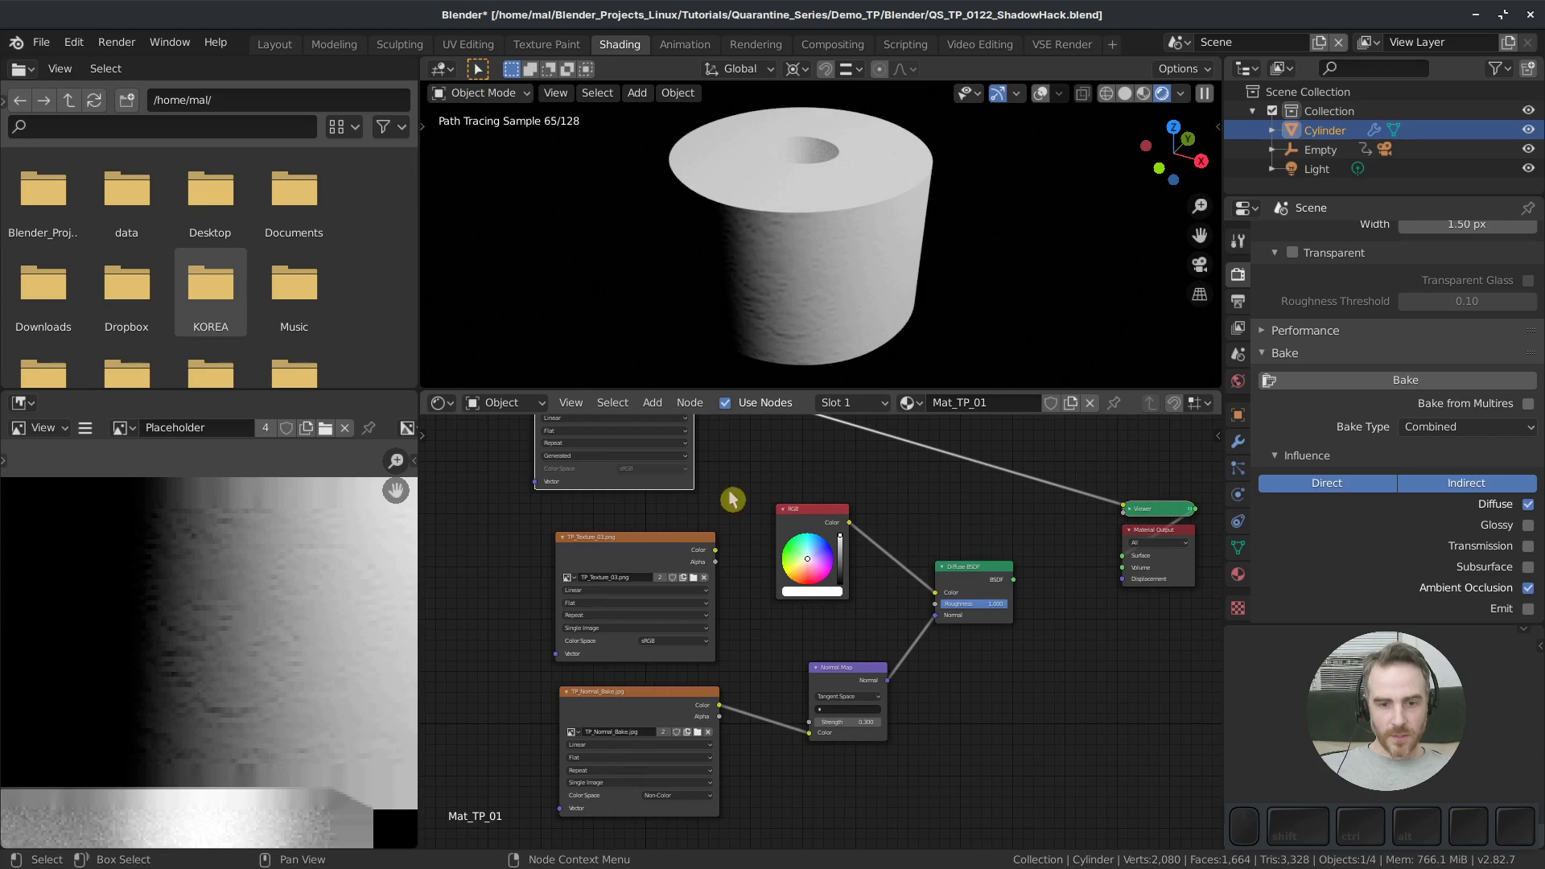
left_click_drag(741, 499, 970, 788)
left_click(663, 708, "shift")
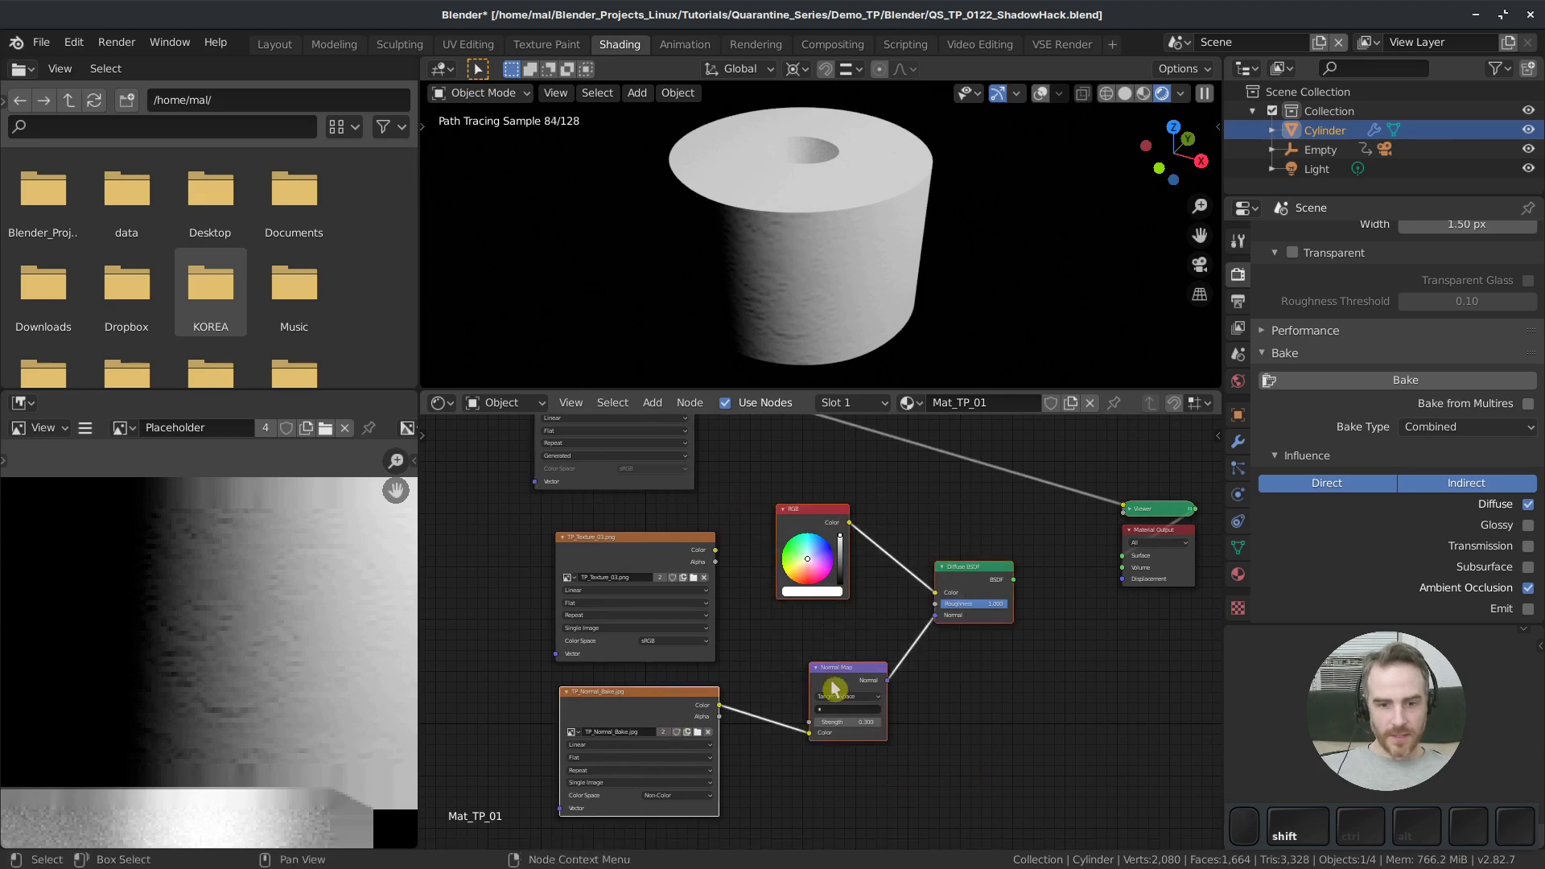
key("h")
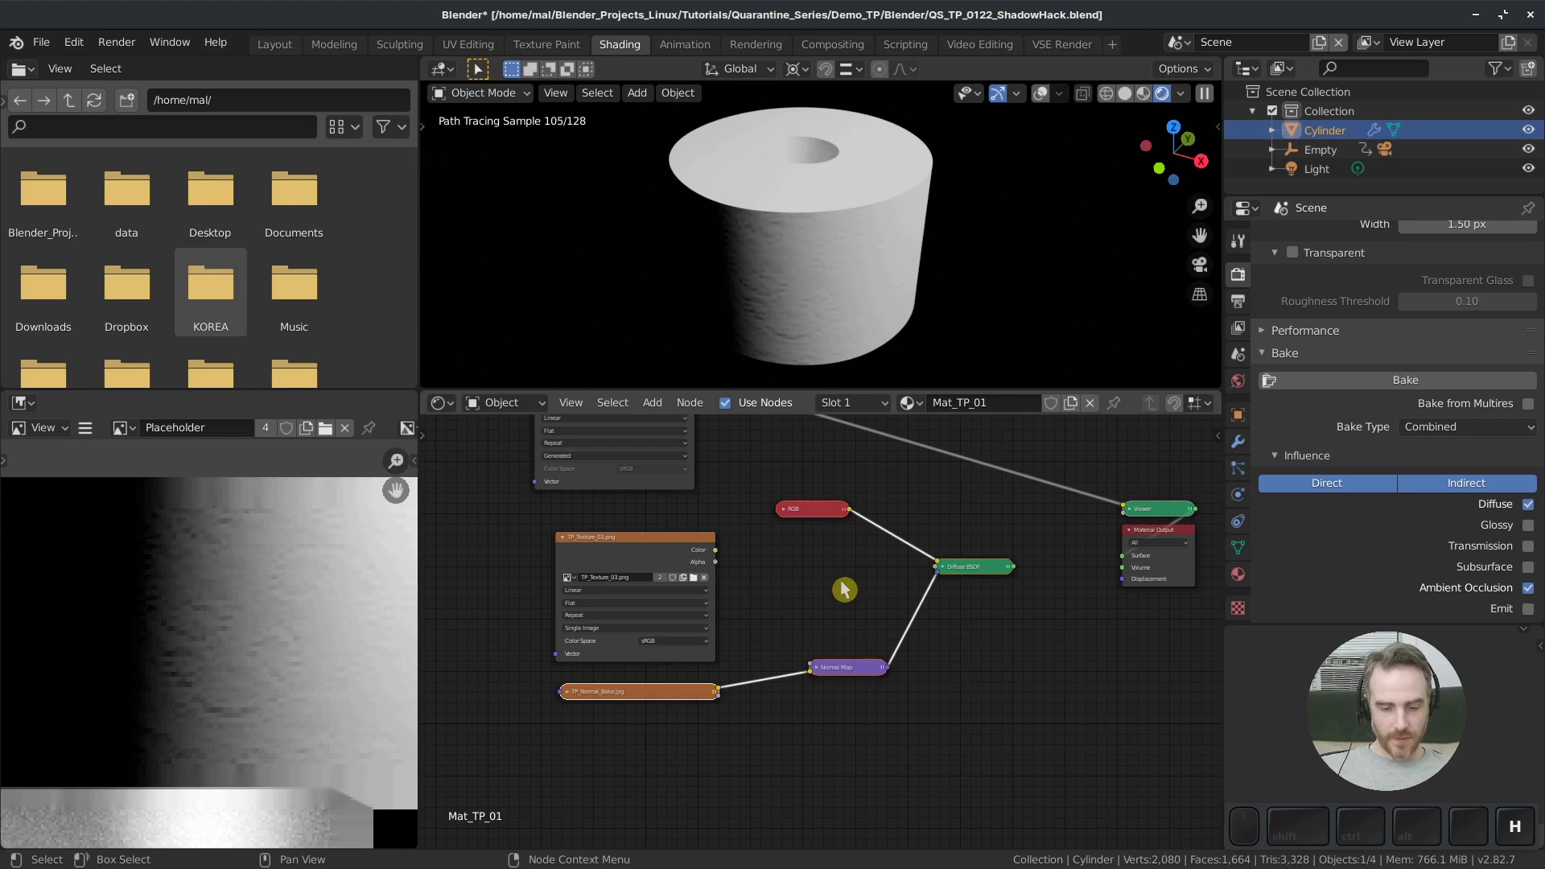
key("g")
left_click(857, 828)
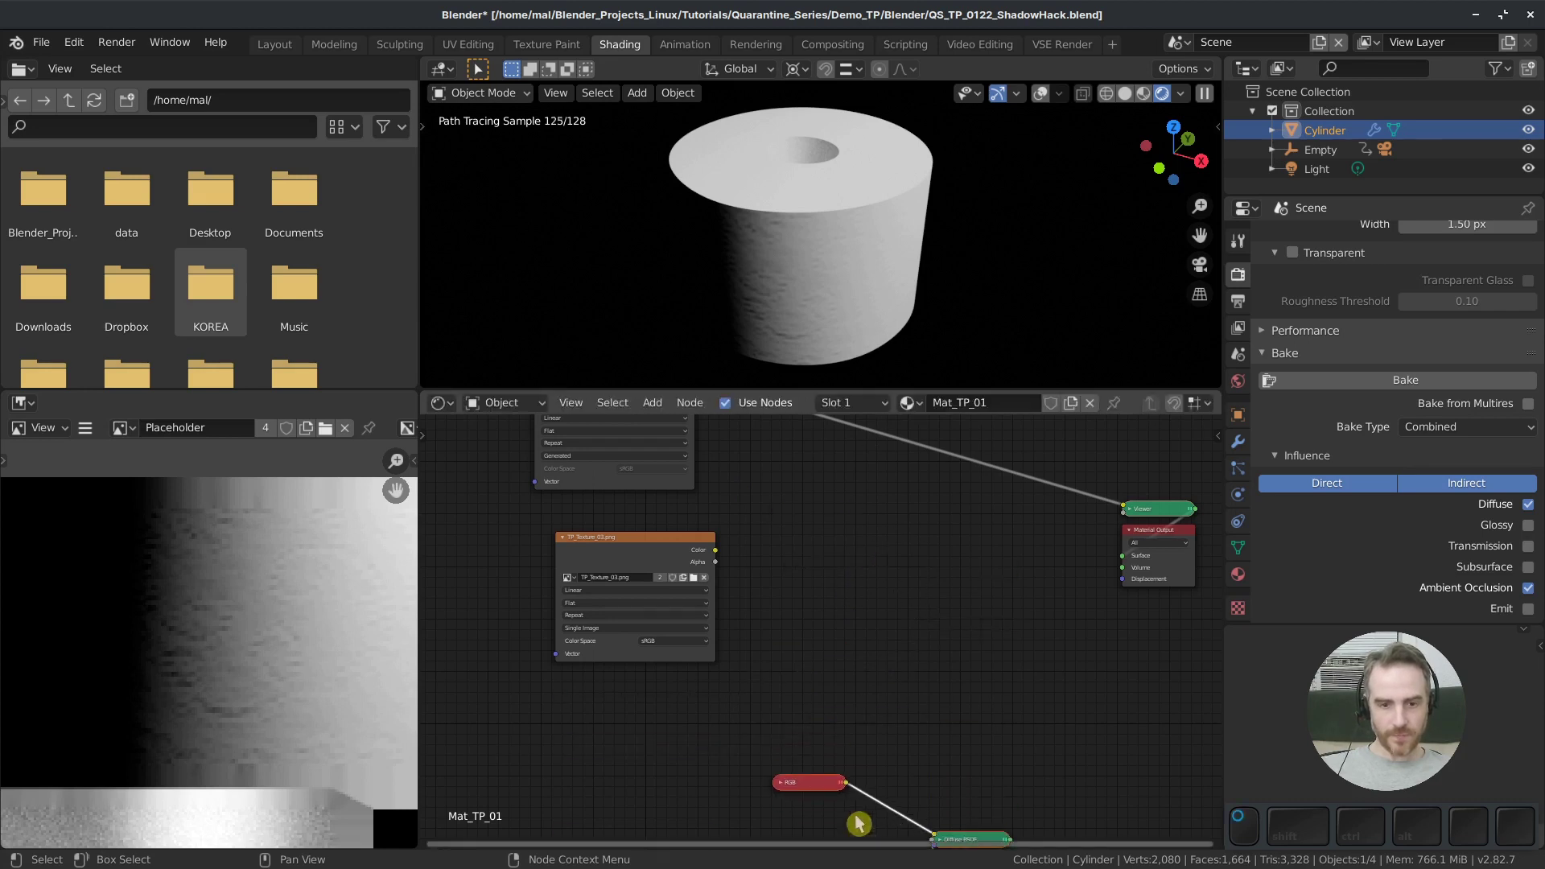
Align the TP_Texture_03.png node beneath the Placeholder node and preview the texture, then the bake, on the cylinder
middle_click_drag(868, 598, 900, 703)
left_click_drag(657, 667, 638, 650)
left_click(638, 650, "ctrl+shift")
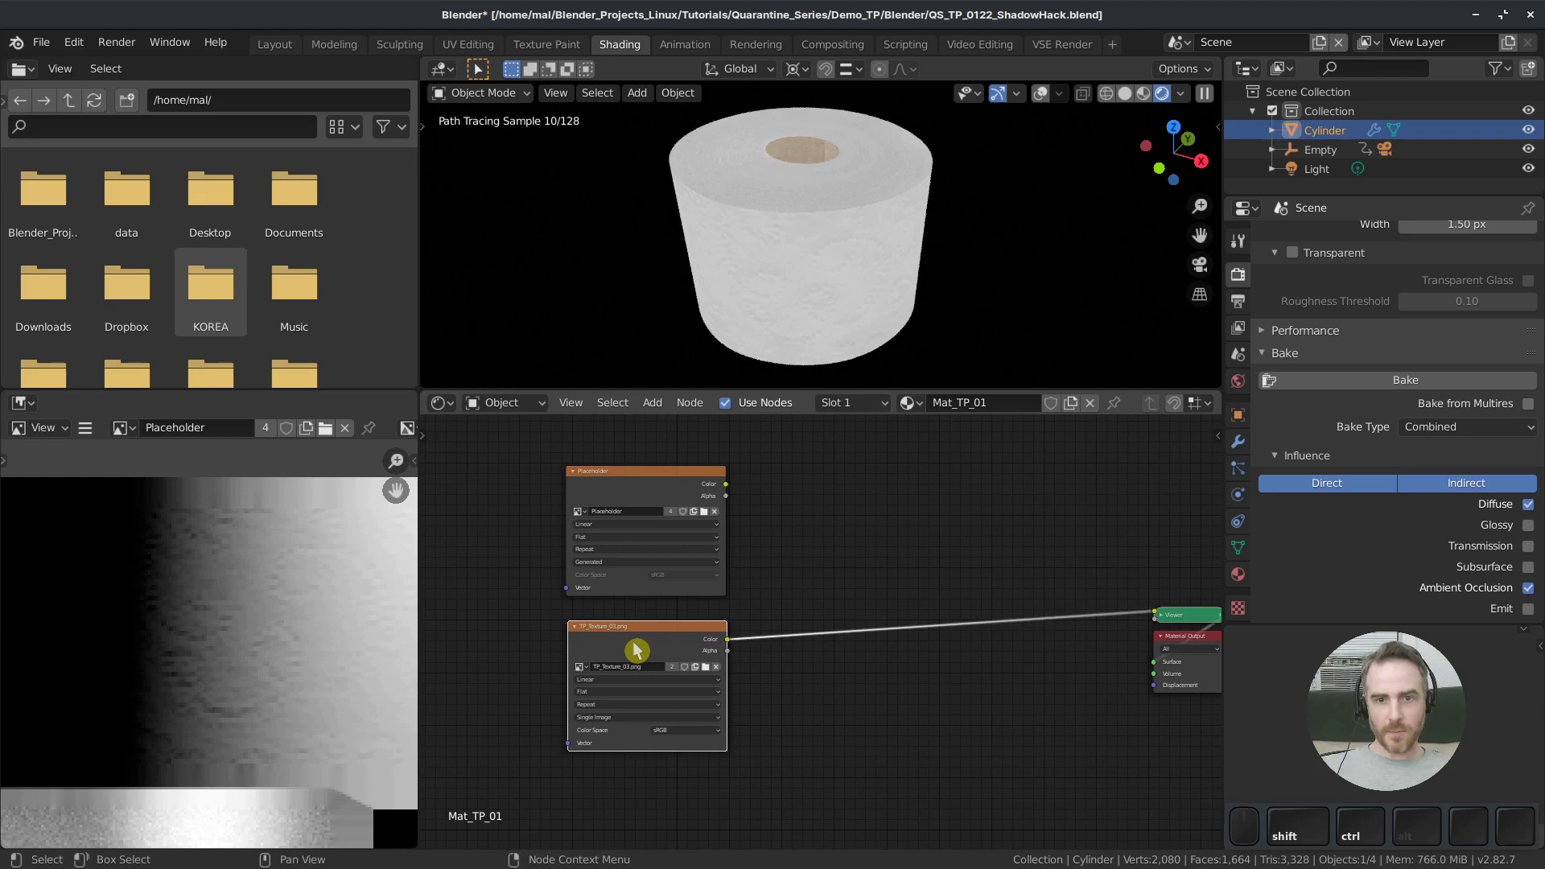
left_click(651, 484, "ctrl+shift")
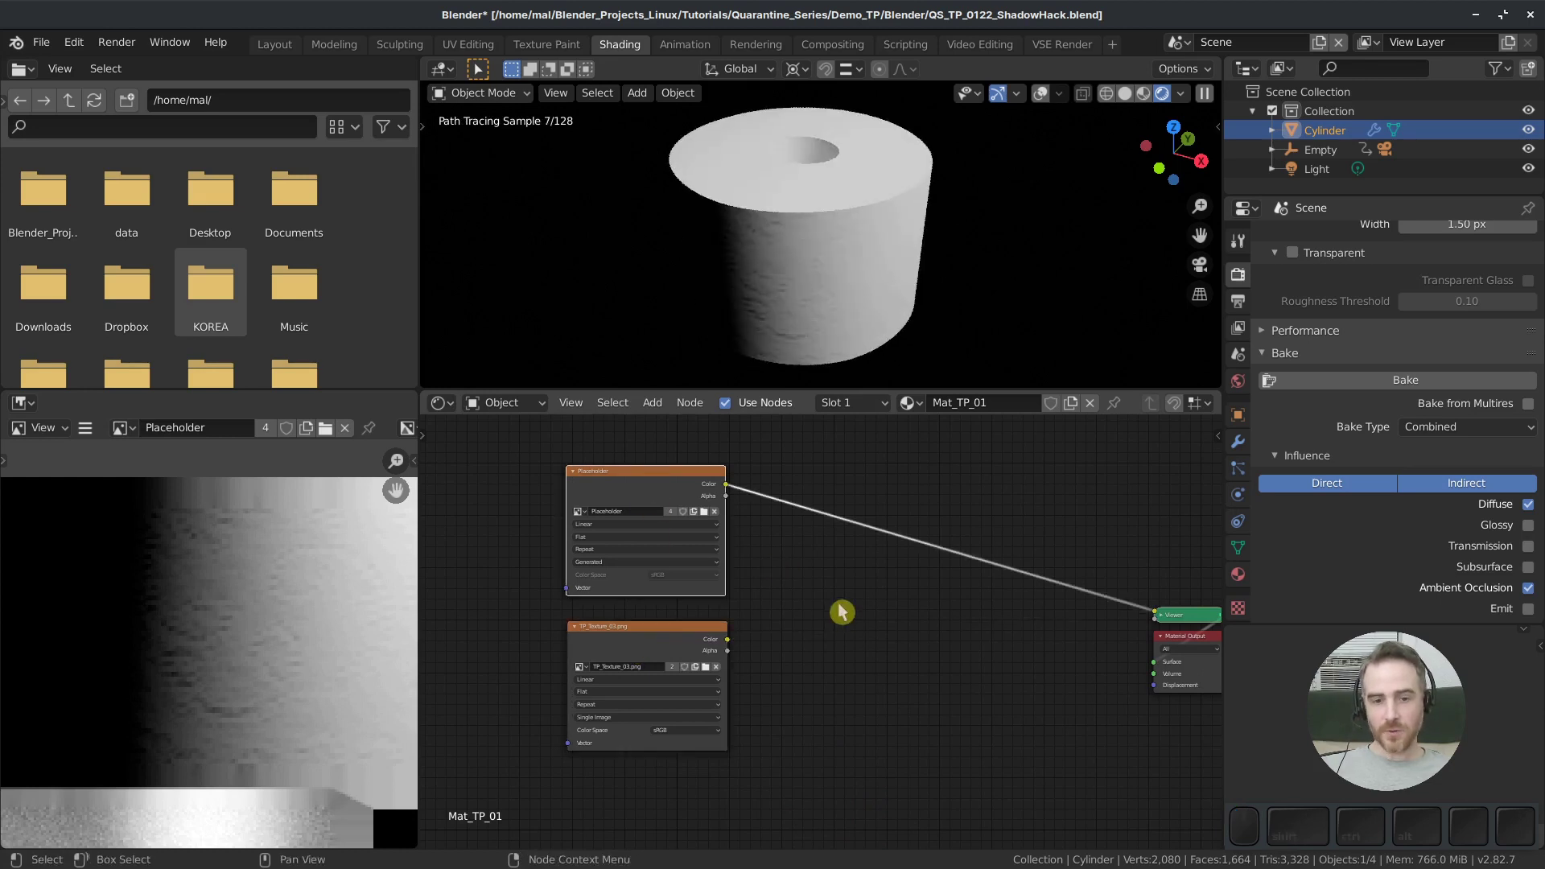
Insert a MixRGB node between the Placeholder image and the Viewer, and connect the TP_Texture_03.png color to its Color2 input
key("shift")
key("shift+a")
mouse_move(840, 614)
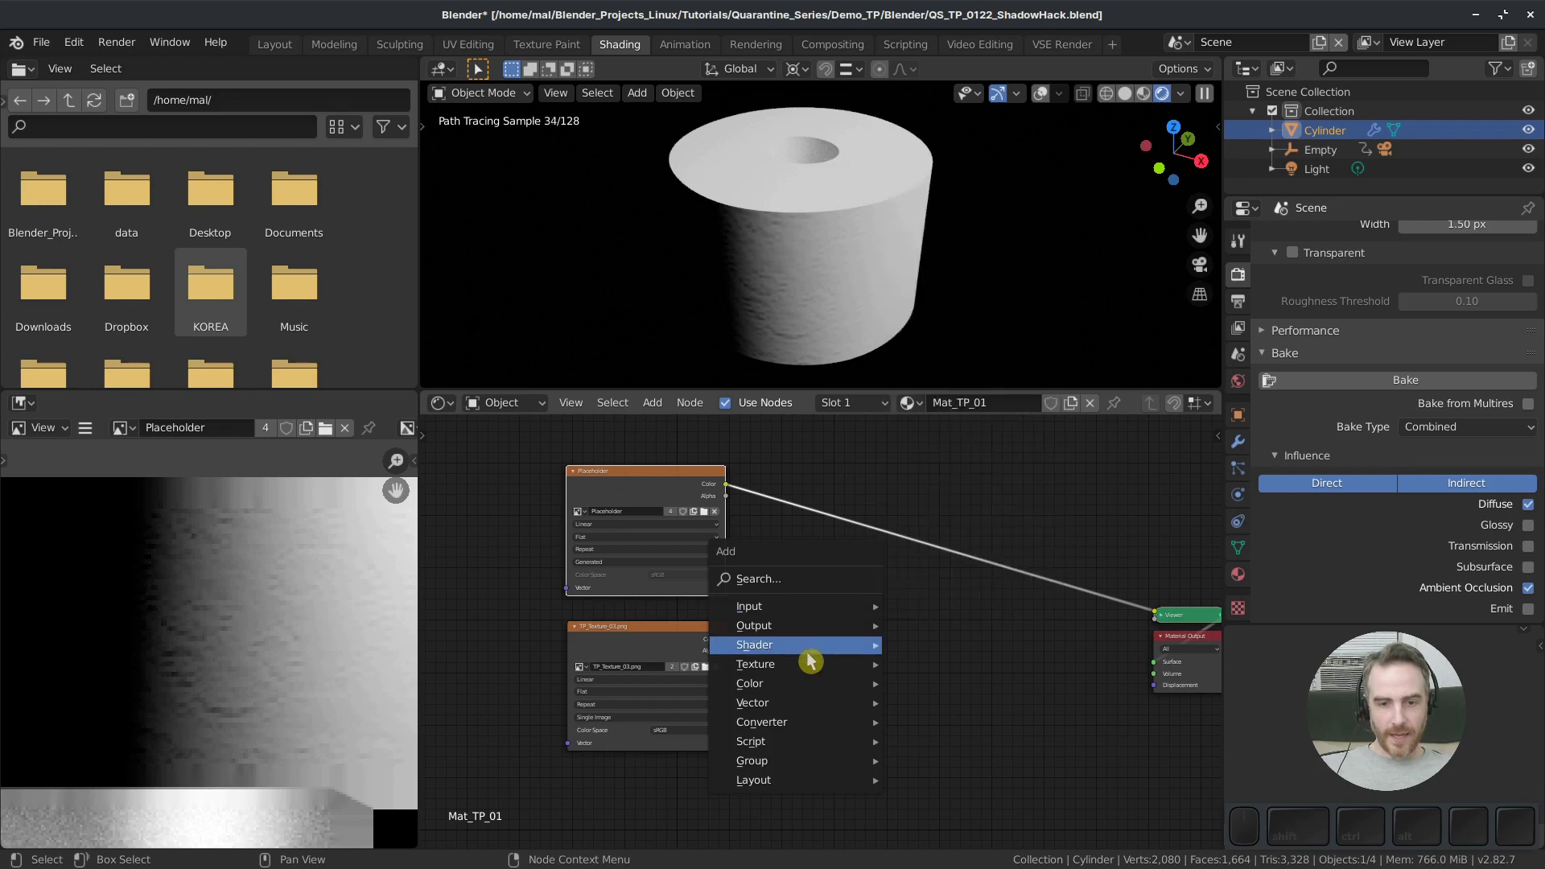
mouse_move(805, 686)
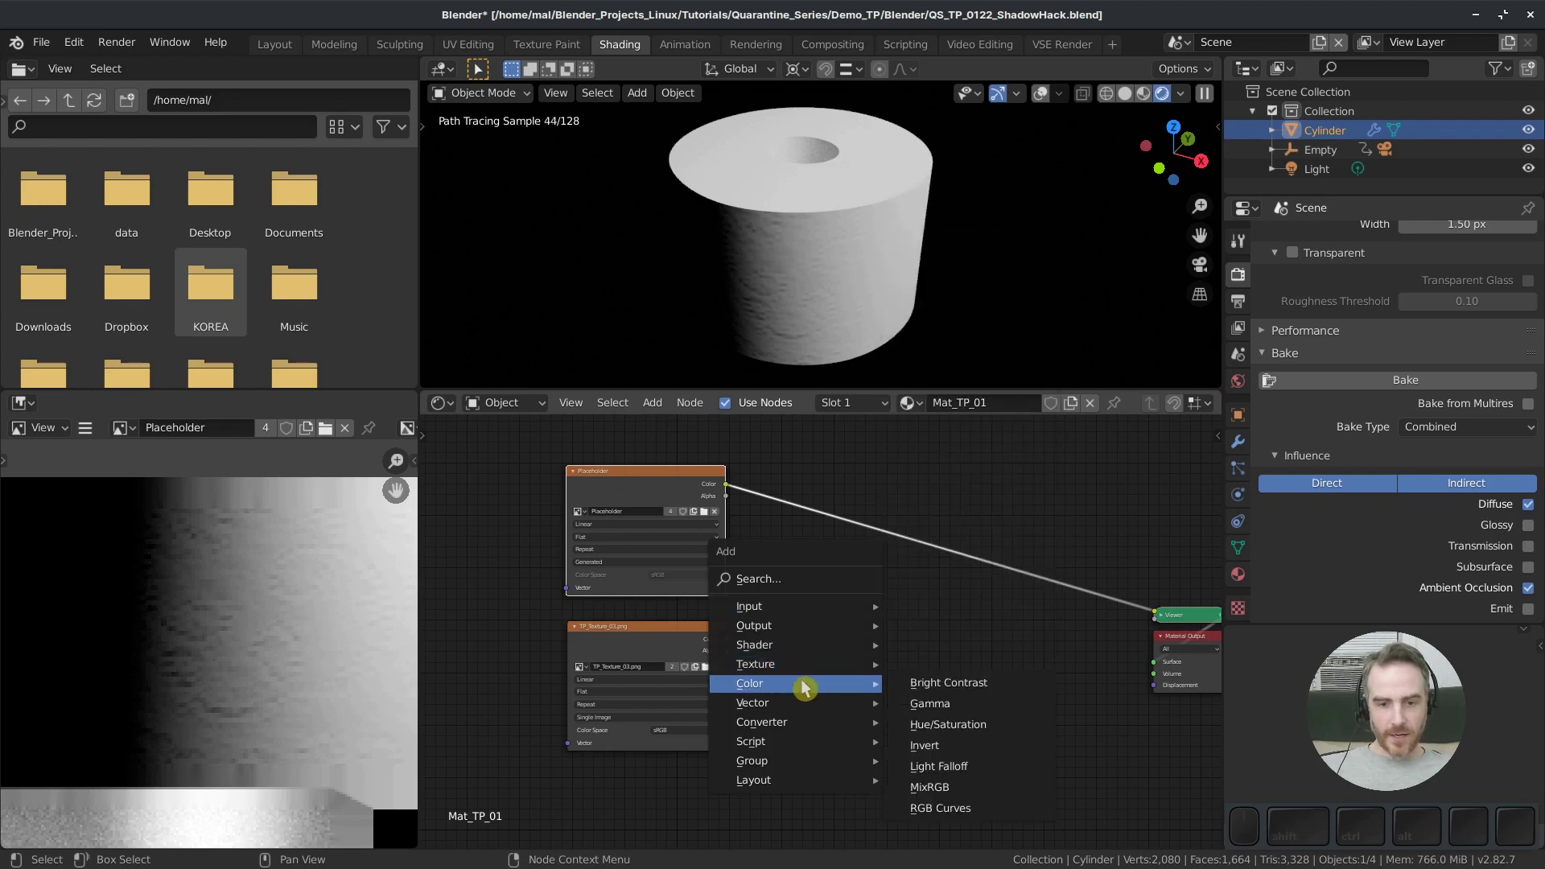
left_click(966, 787)
left_click(850, 491)
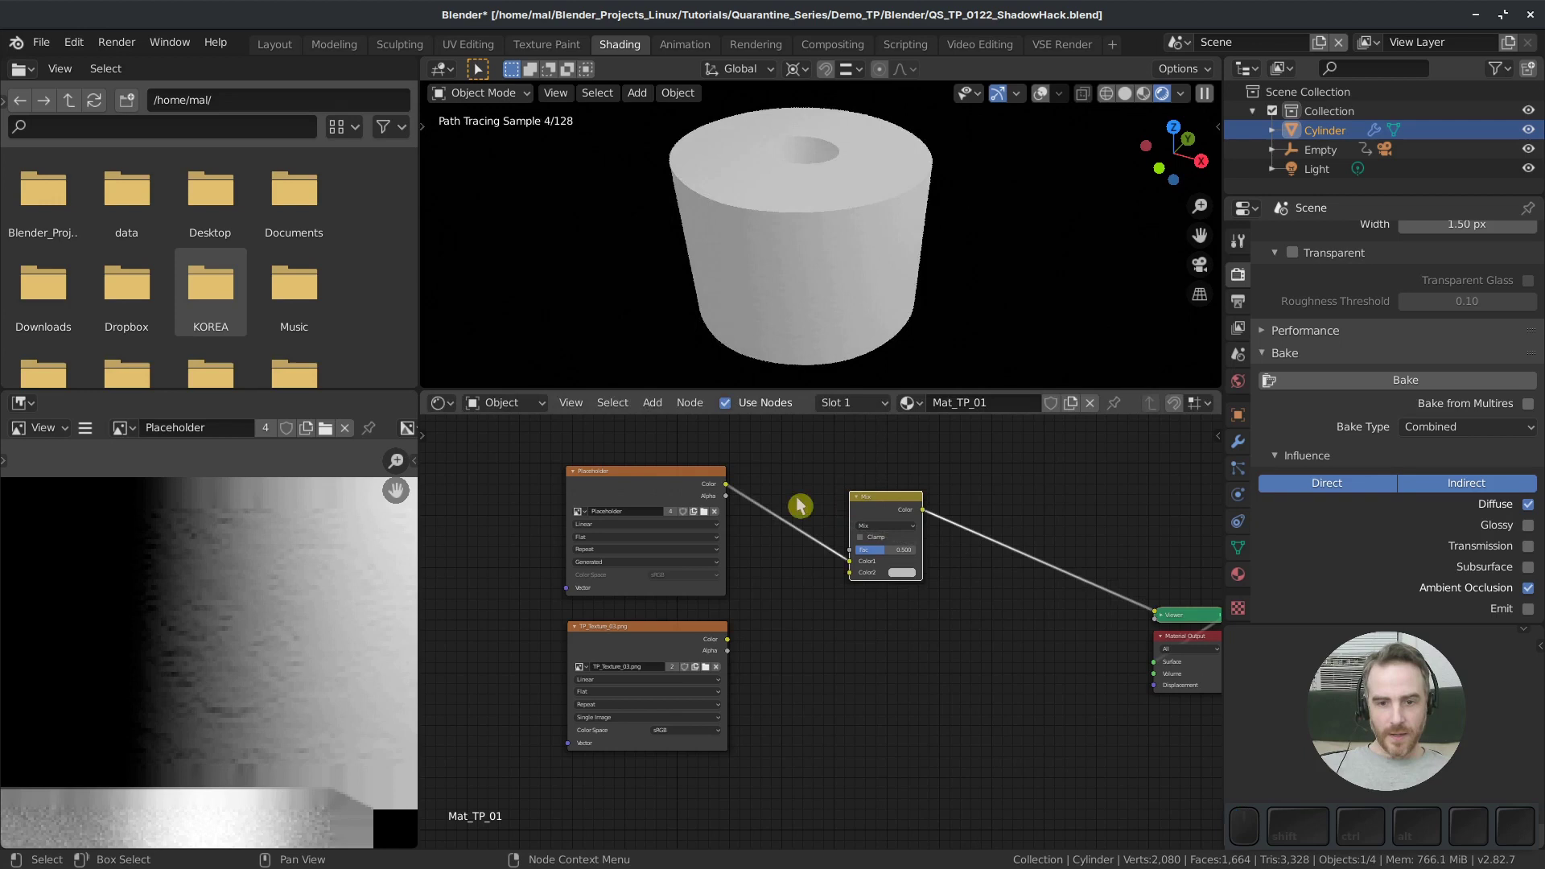
left_click_drag(727, 640, 852, 573)
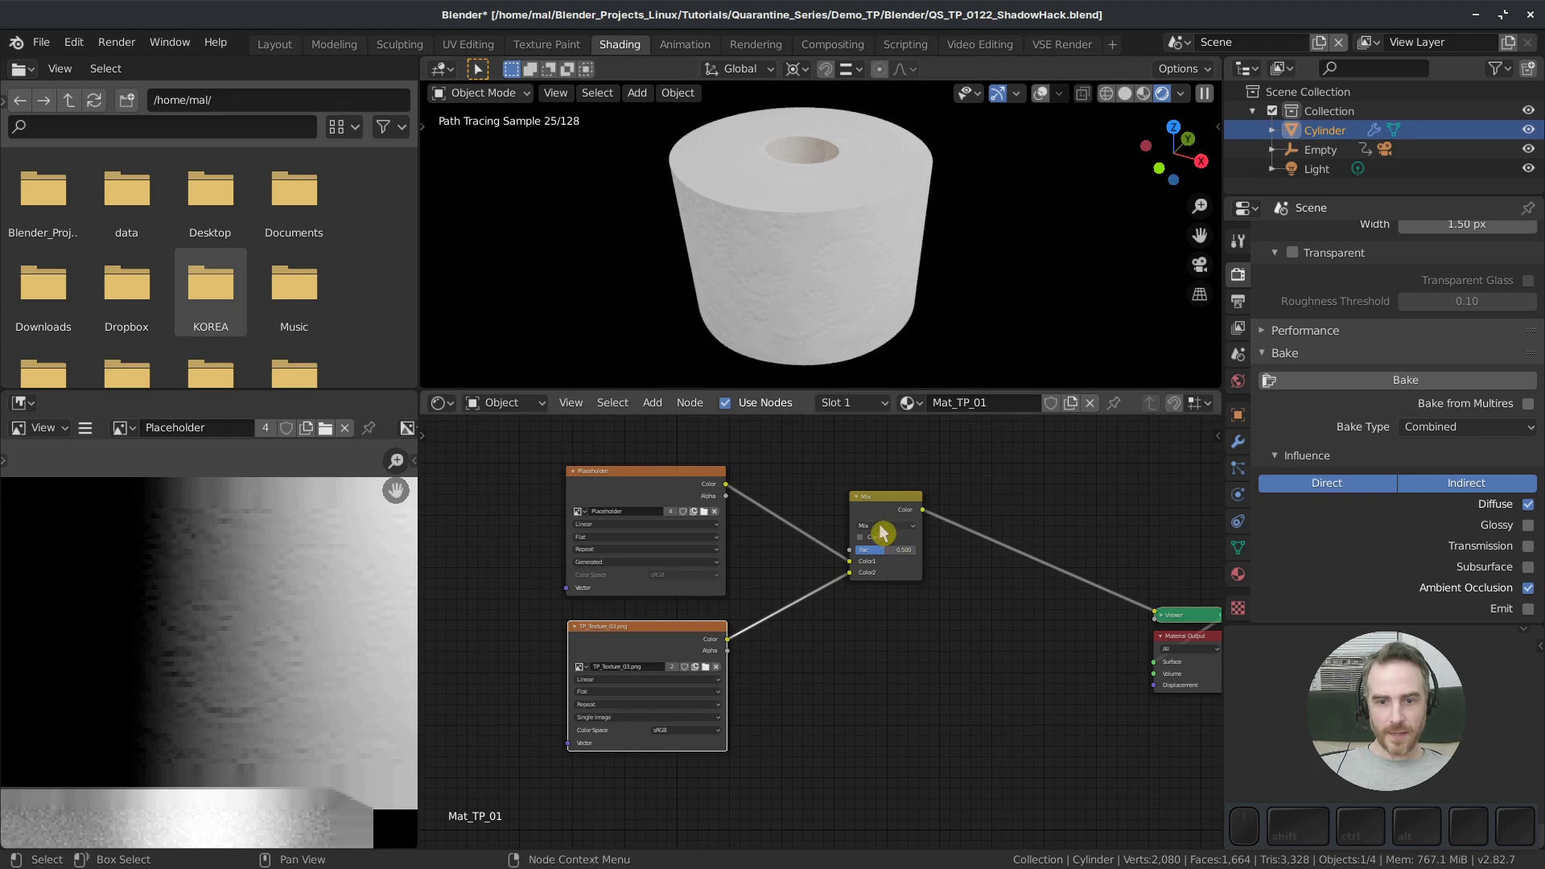
Set the MixRGB node's blend mode to Multiply and swap its inputs so TP_Texture_03.png feeds Color1 and the Placeholder bake feeds Color2
scroll(885, 531, "up", 2)
left_click(900, 497)
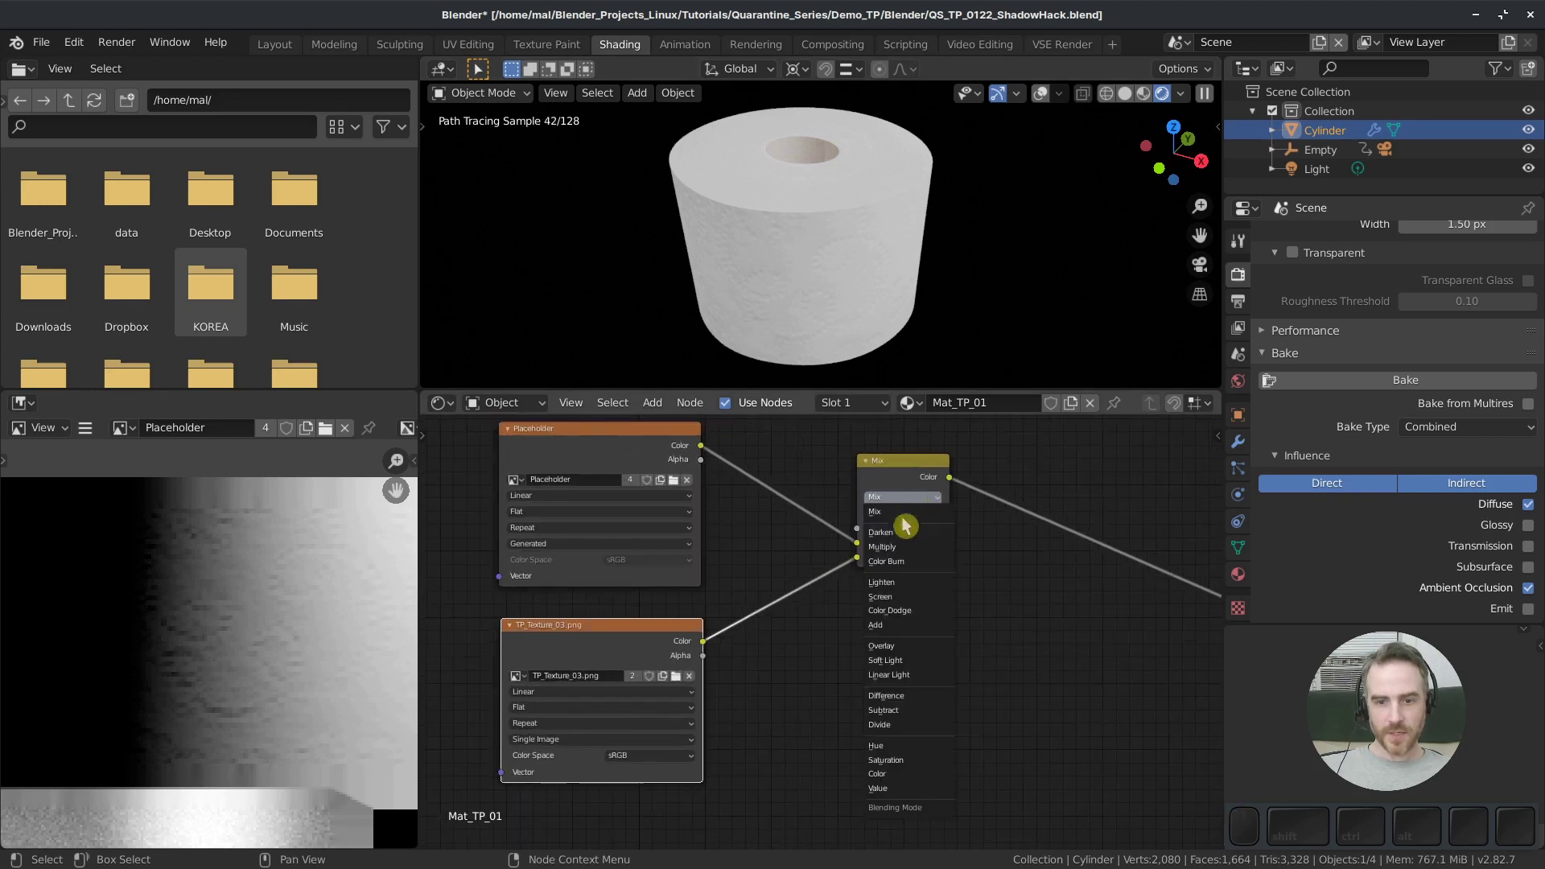
left_click(894, 547)
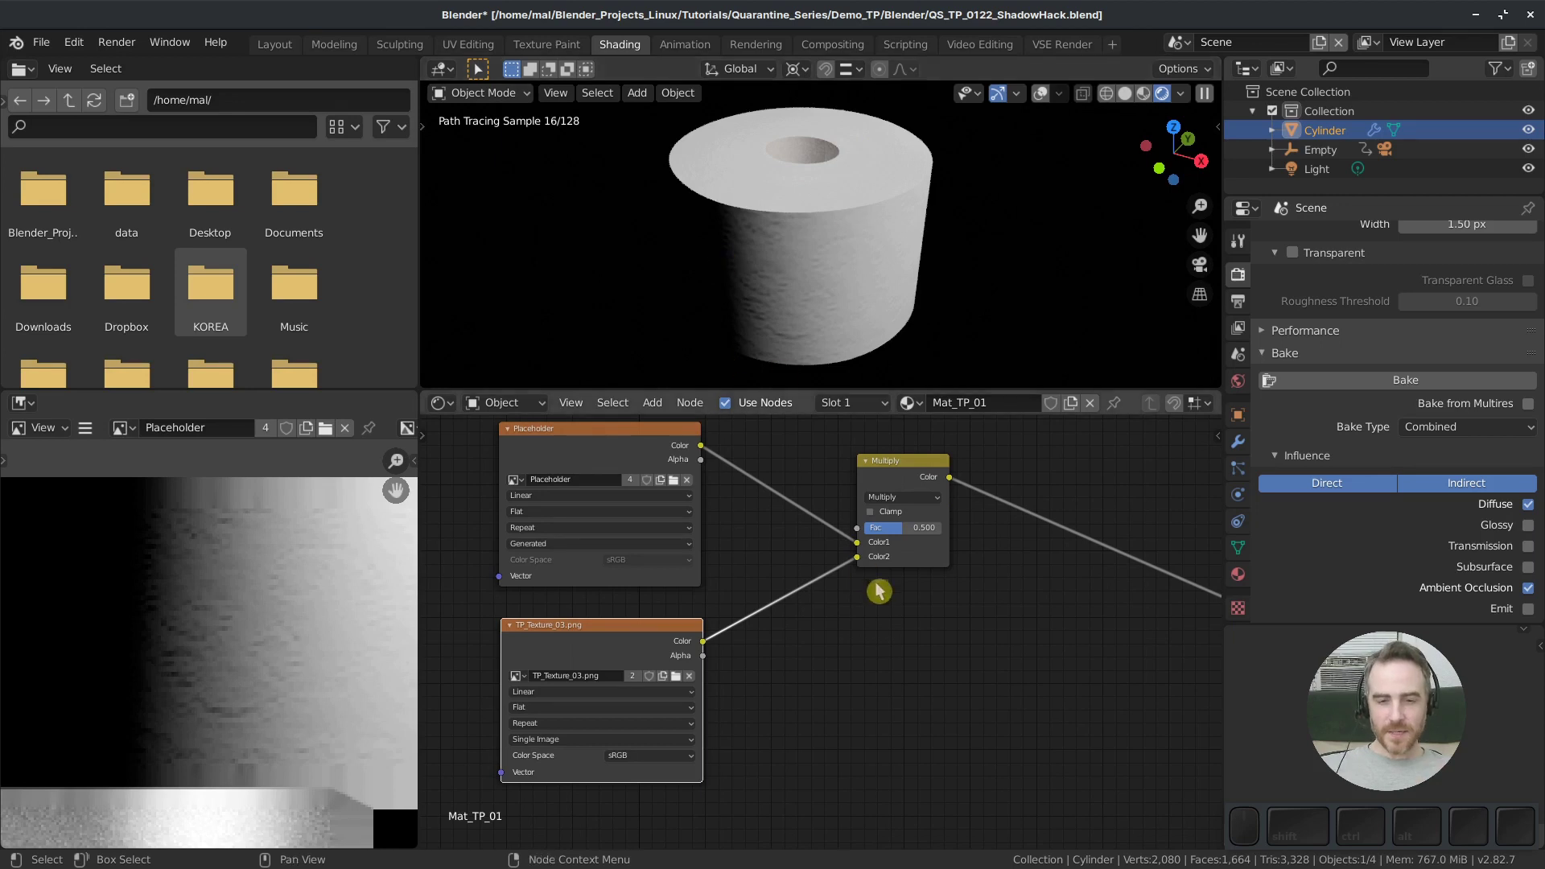
left_click_drag(857, 562, 864, 549)
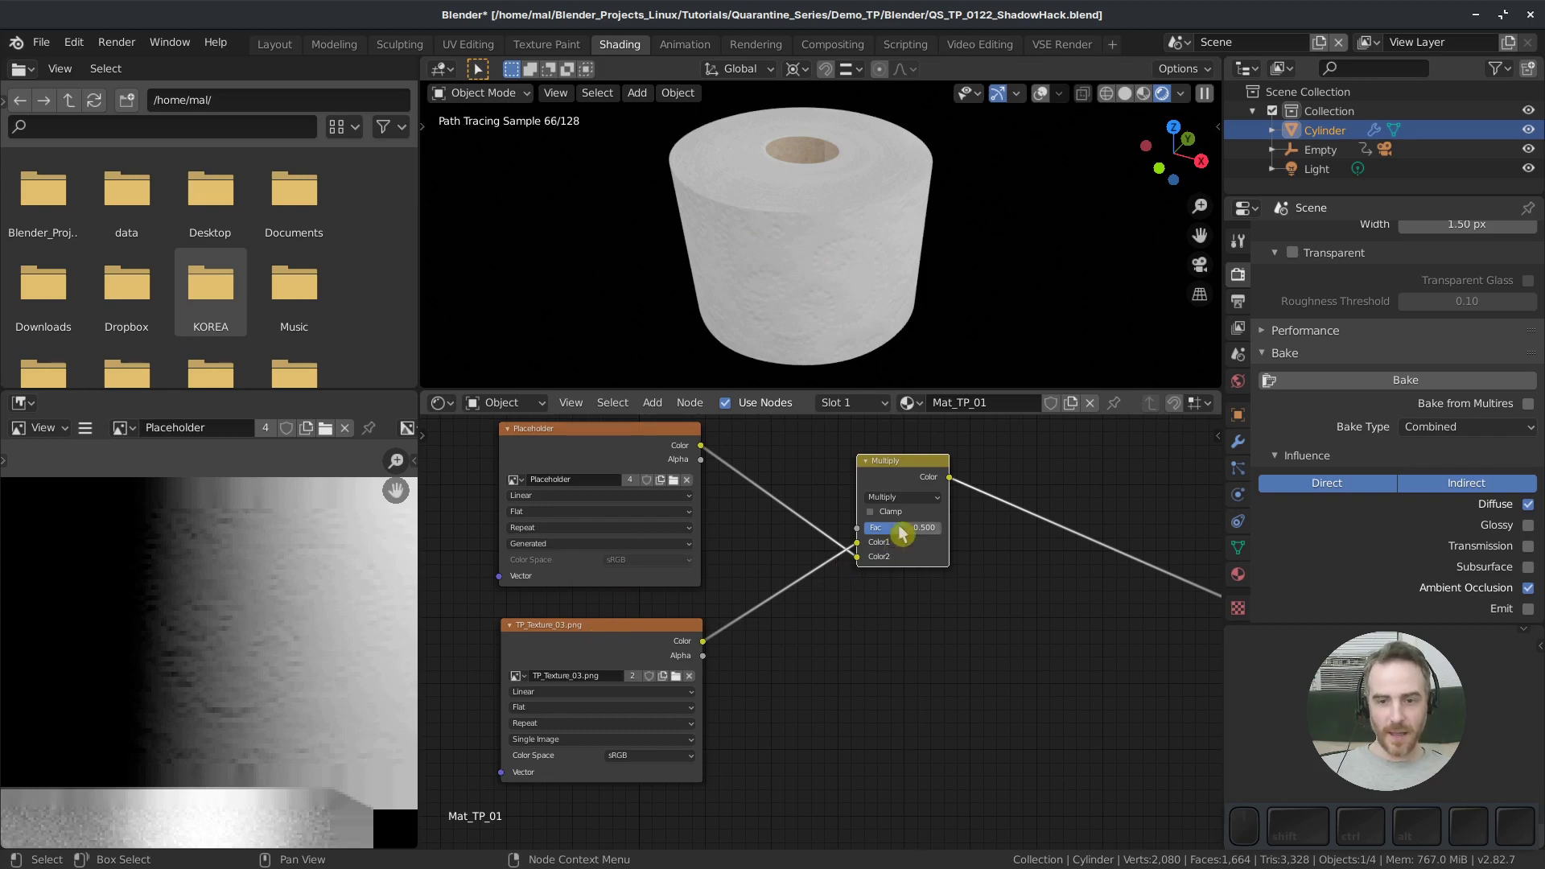
Vary the Multiply node's factor to compare the shadow strength on the cylinder, ending with the factor at 1.000
left_click_drag(901, 528, 940, 527)
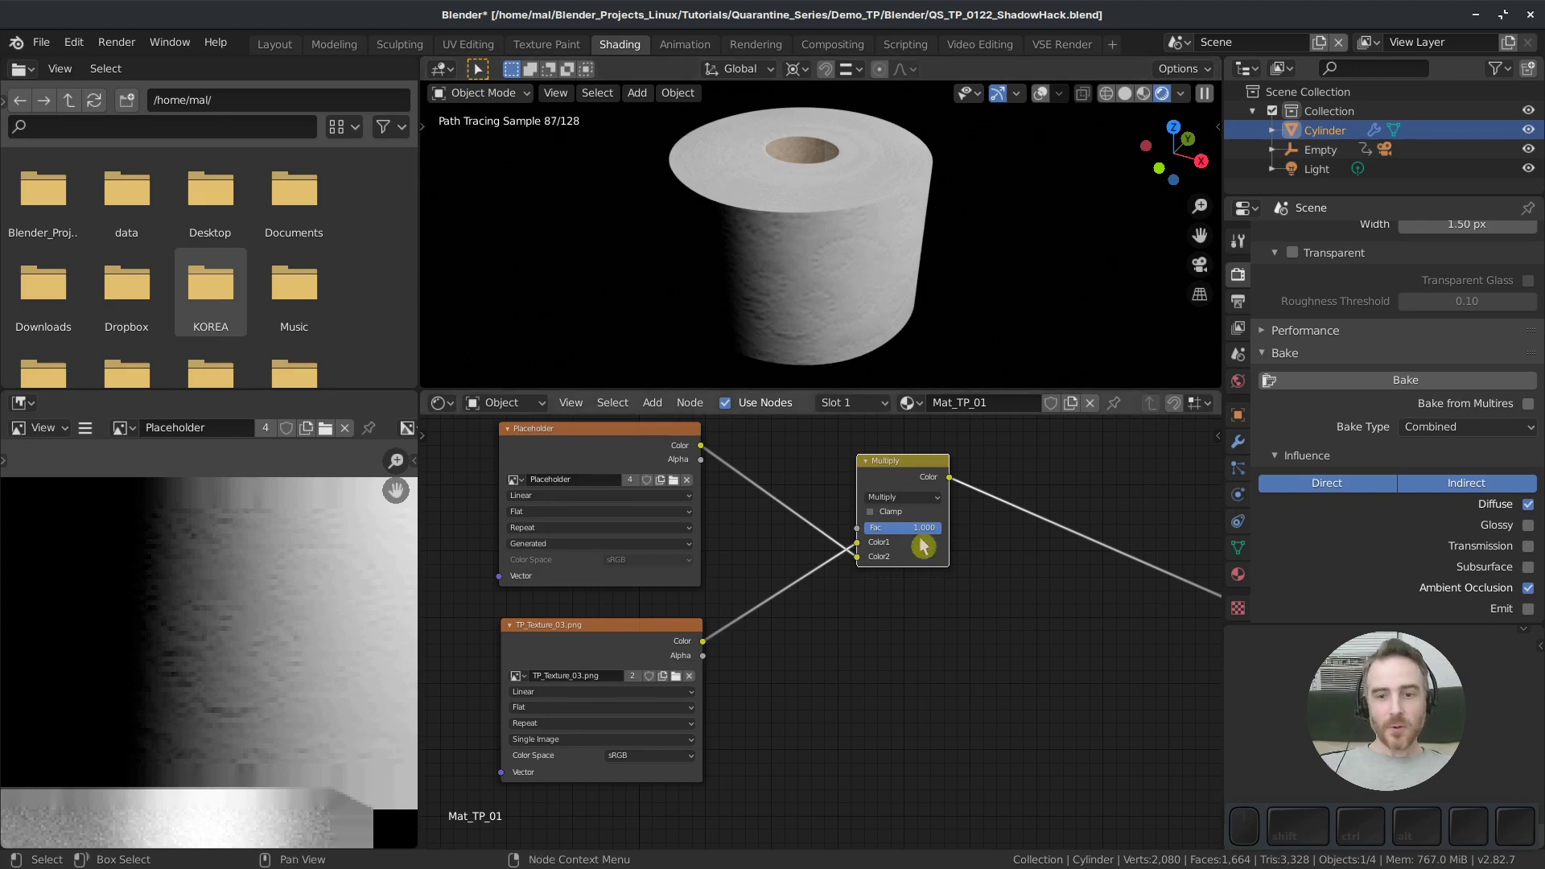
scroll(890, 290, "down", 2)
scroll(890, 297, "up", 1)
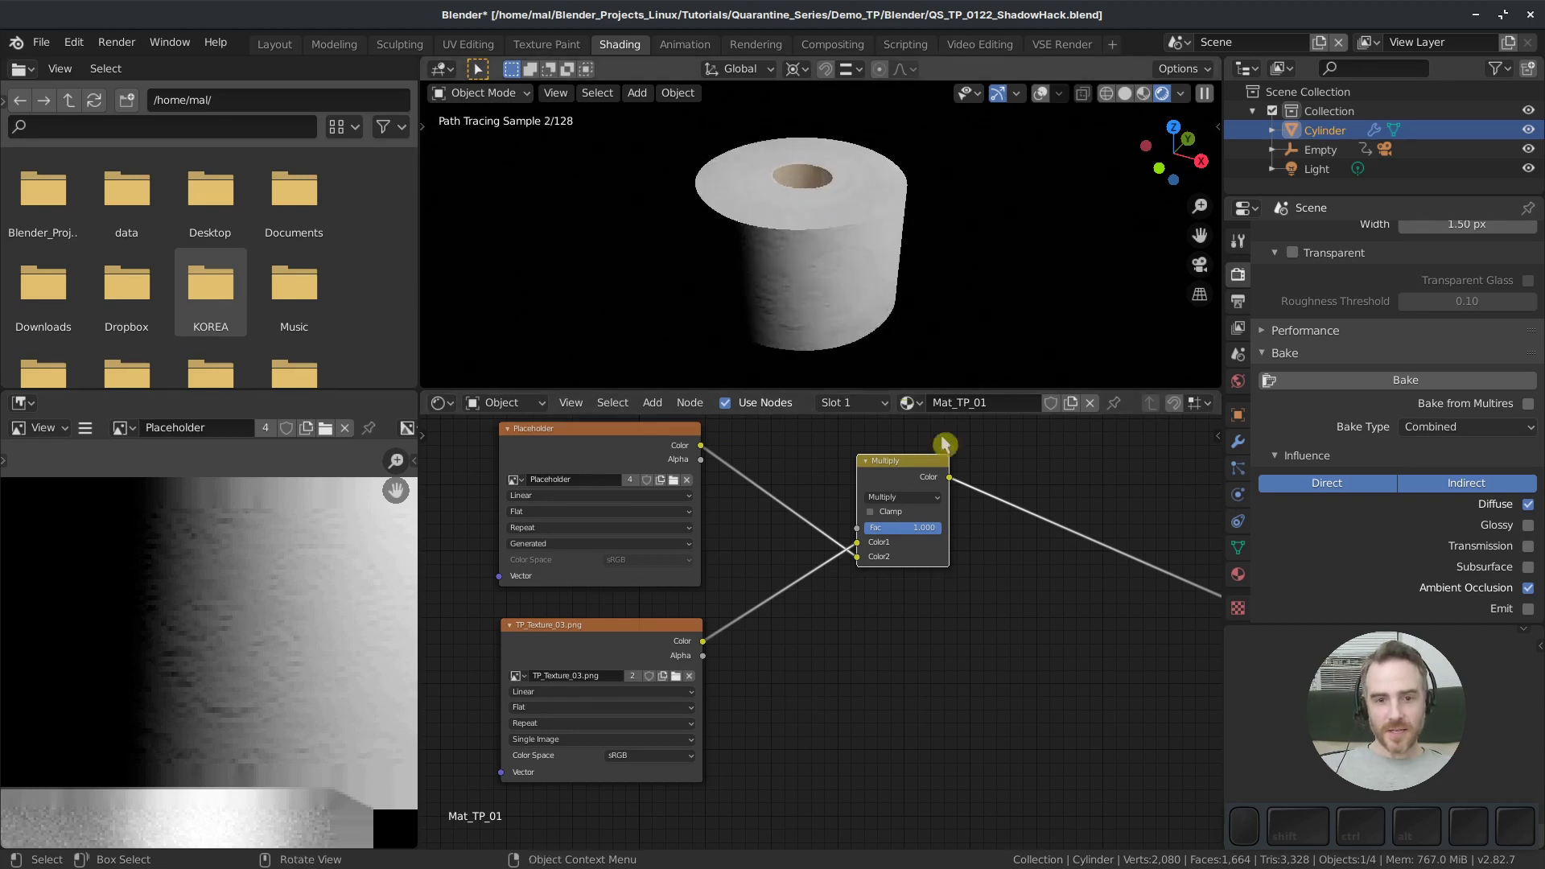
mouse_move(902, 527)
left_mouse_down()
mouse_move(890, 527)
mouse_move(914, 528)
left_mouse_up()
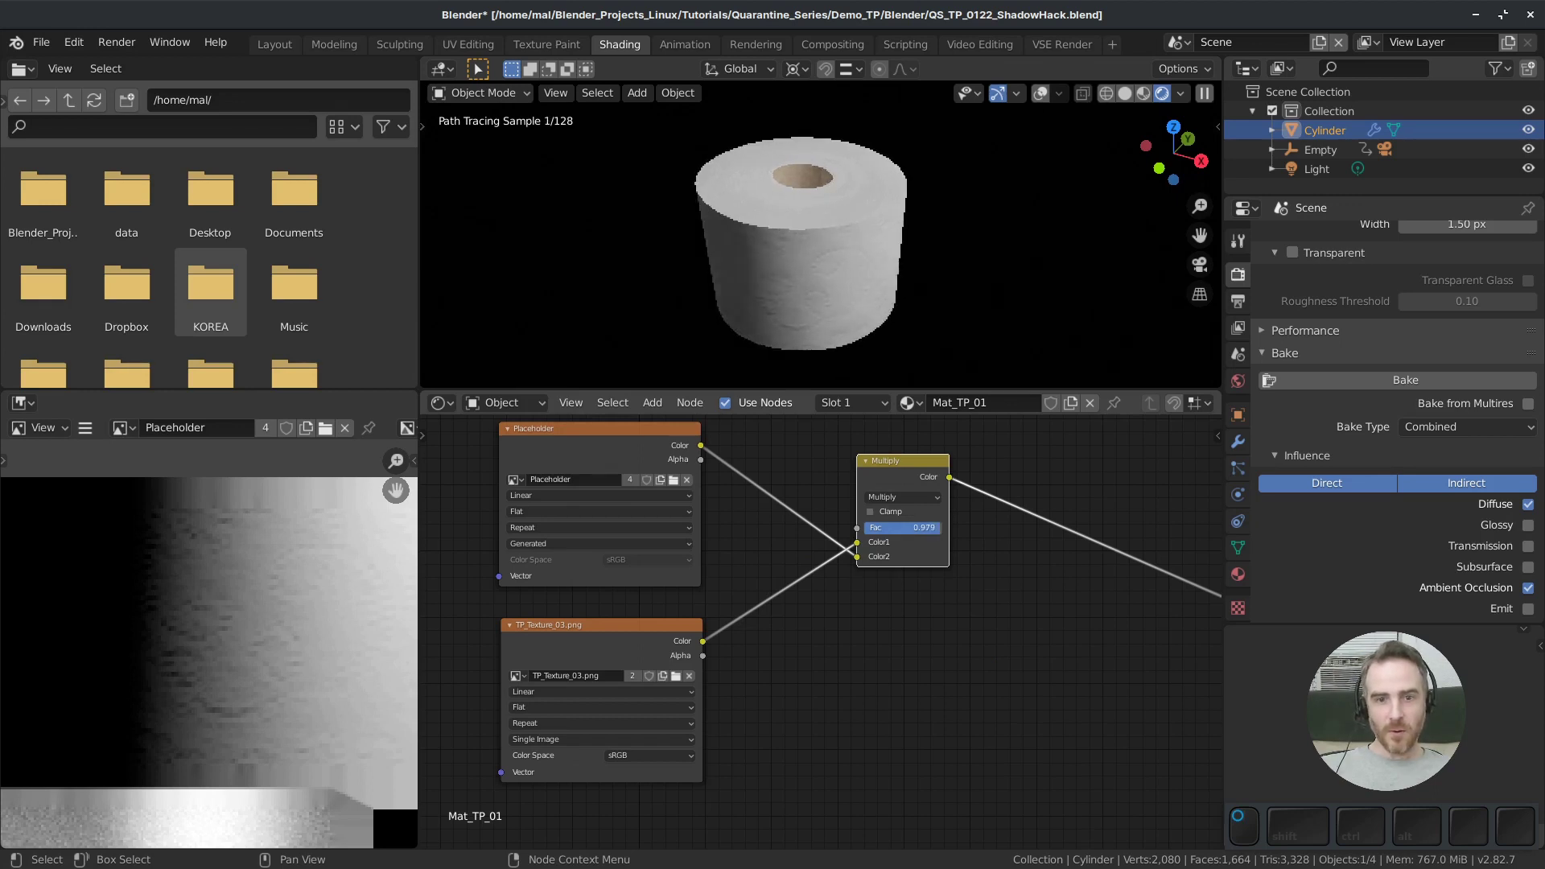
scroll(1011, 593, "down", 1)
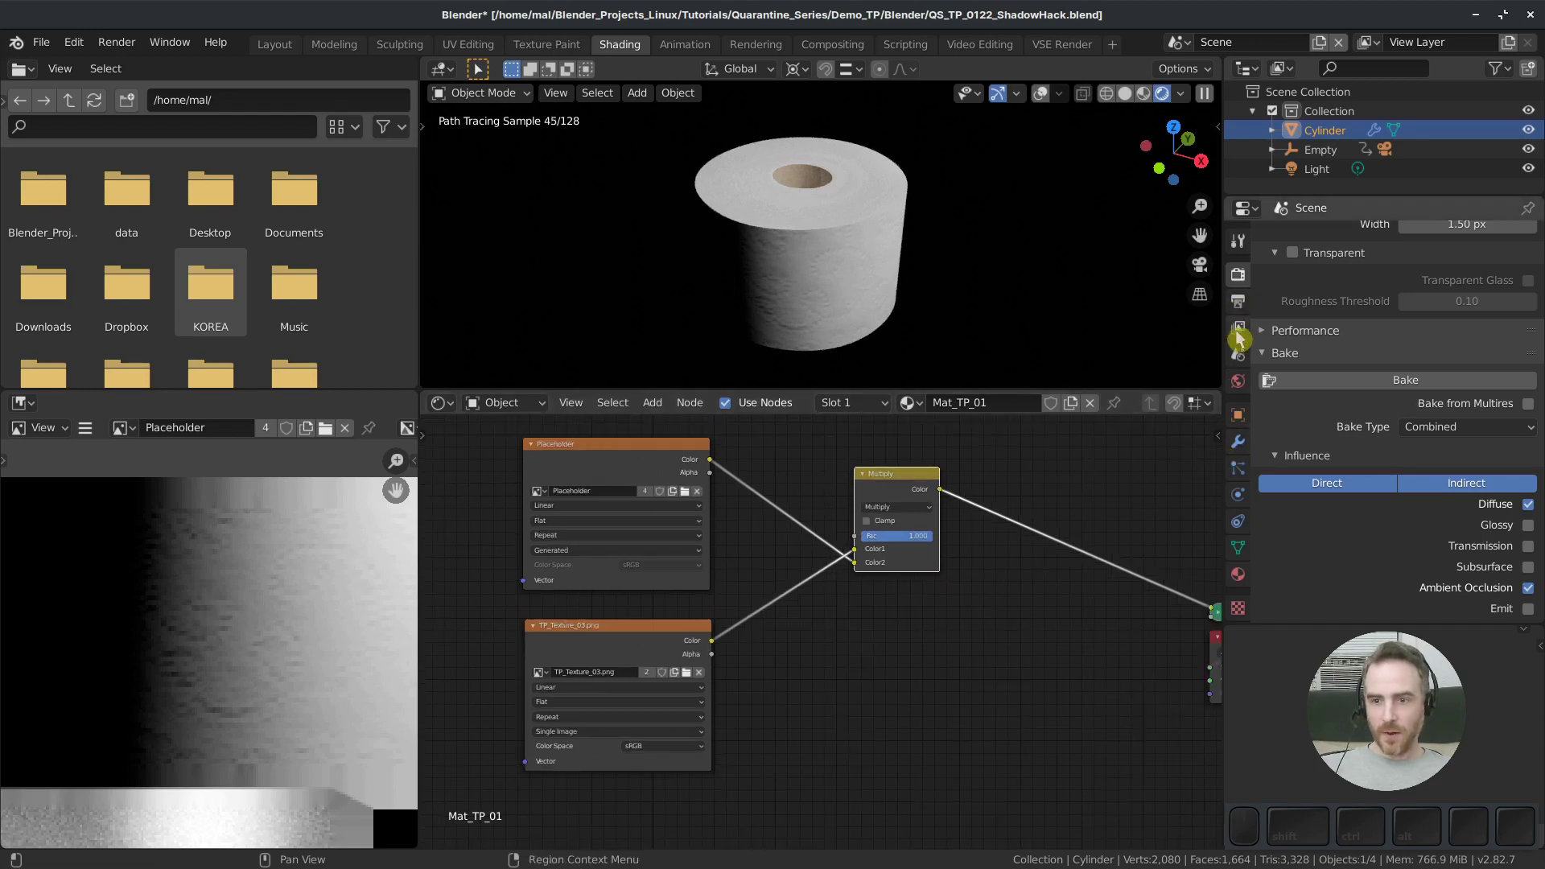
Set the world background strength to 1
left_click(1238, 381)
left_click(1449, 369)
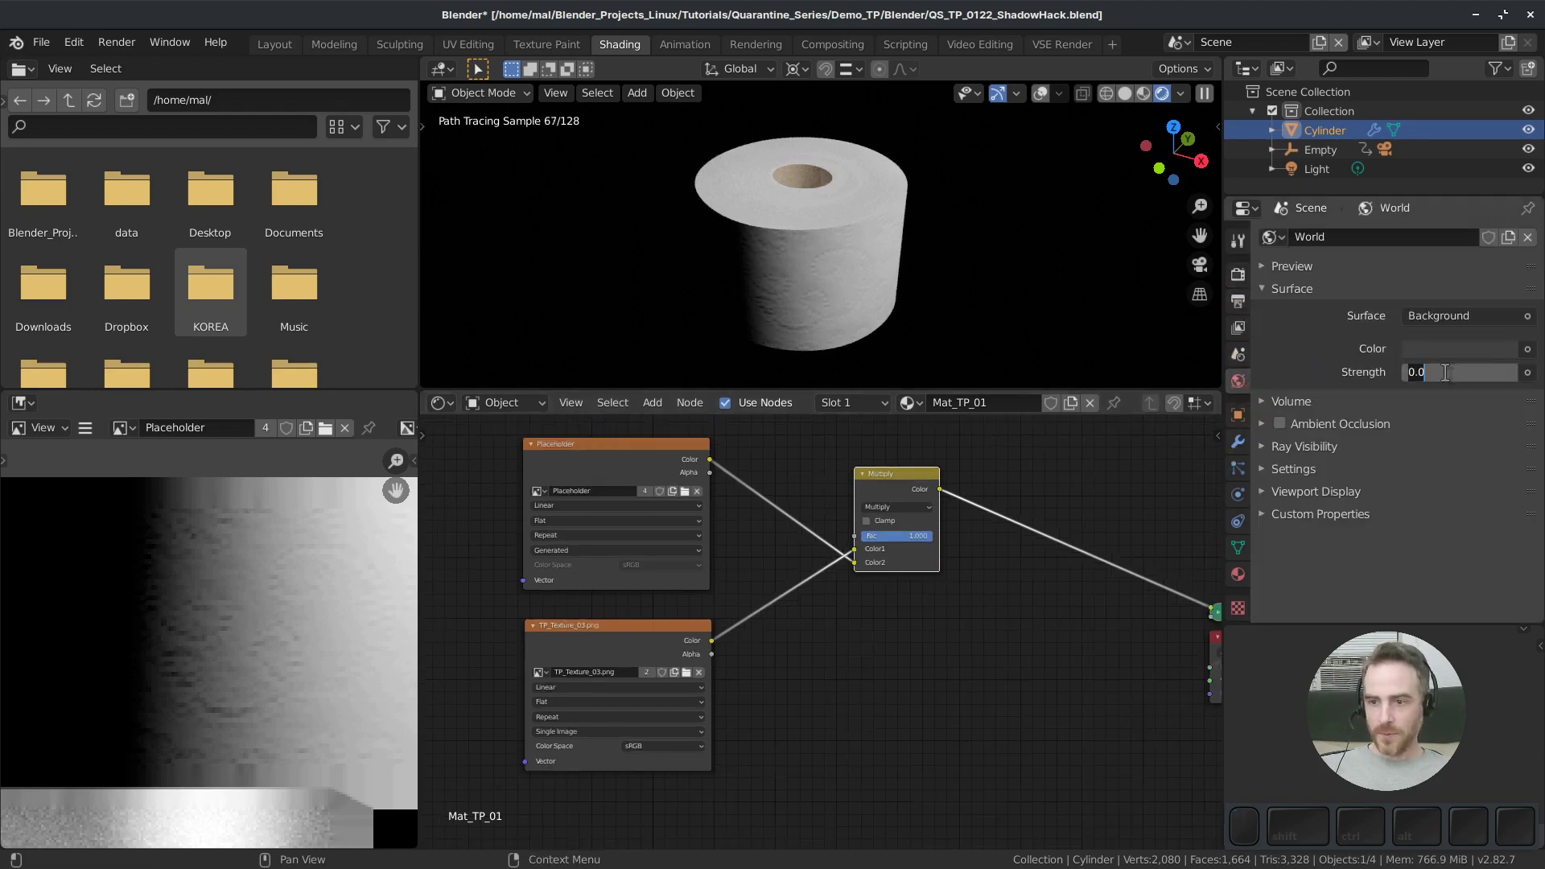
type("1")
key("Return")
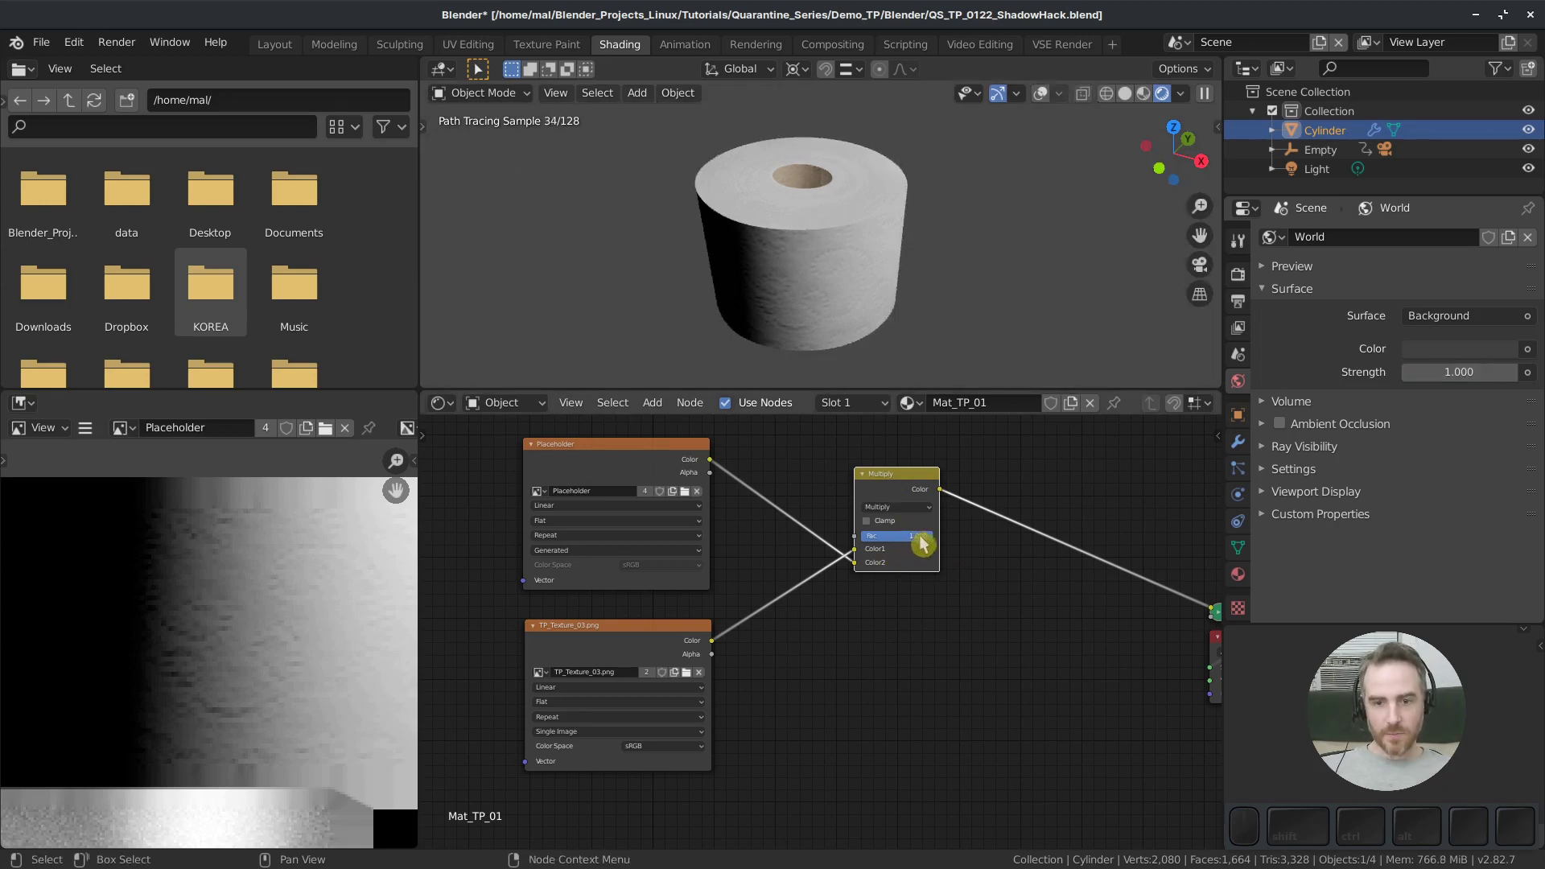
Lower the Multiply factor to about 0.93 and insert a Bright/Contrast node between the Placeholder image and the Multiply node
left_click_drag(896, 536, 892, 536)
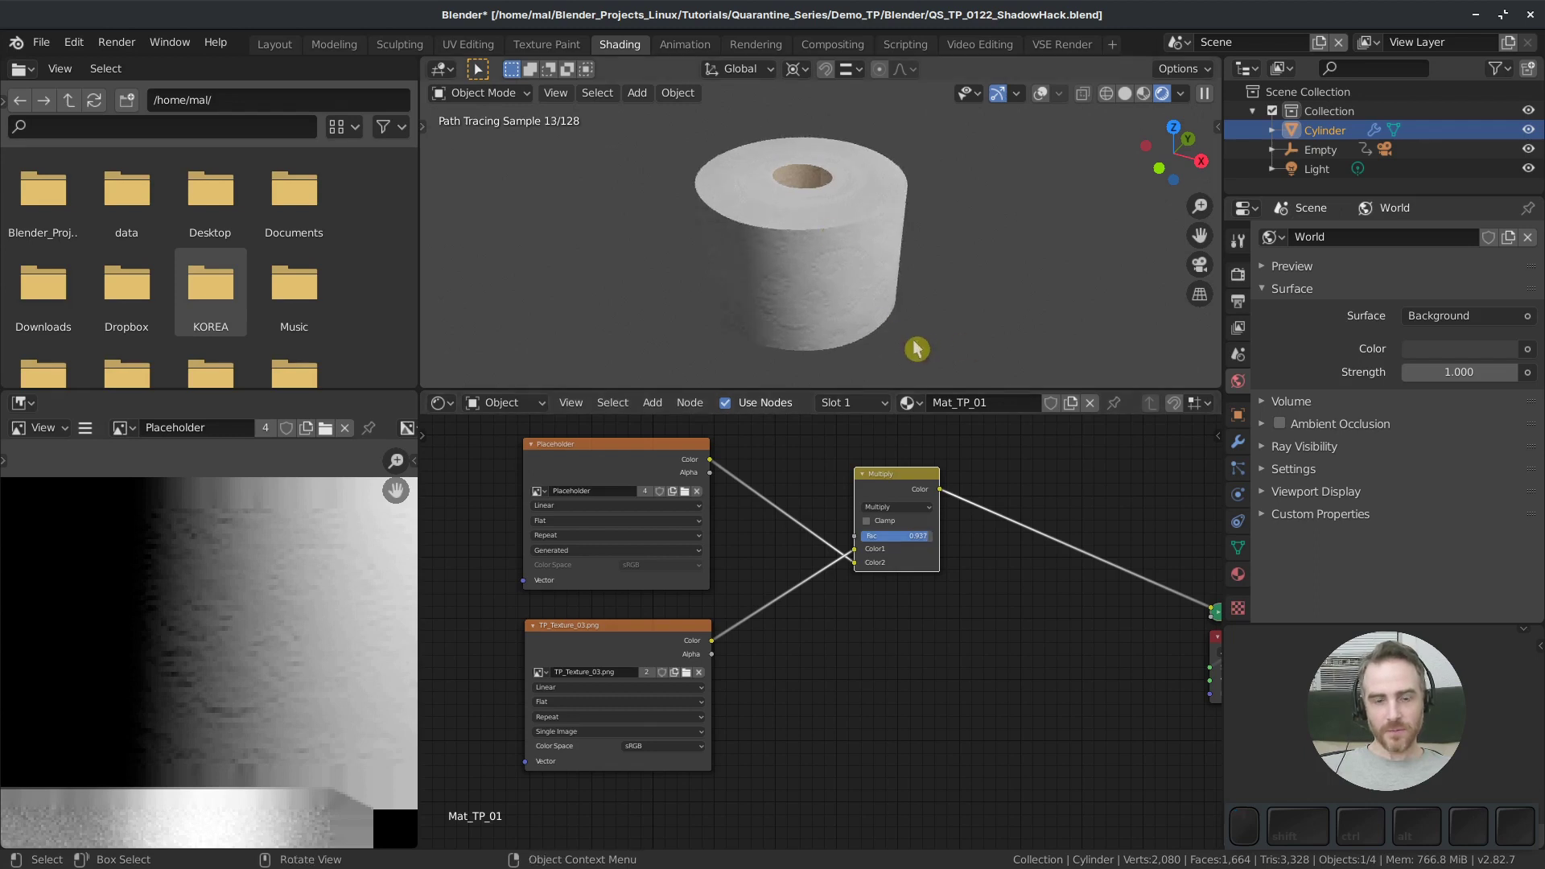
key("shift+a")
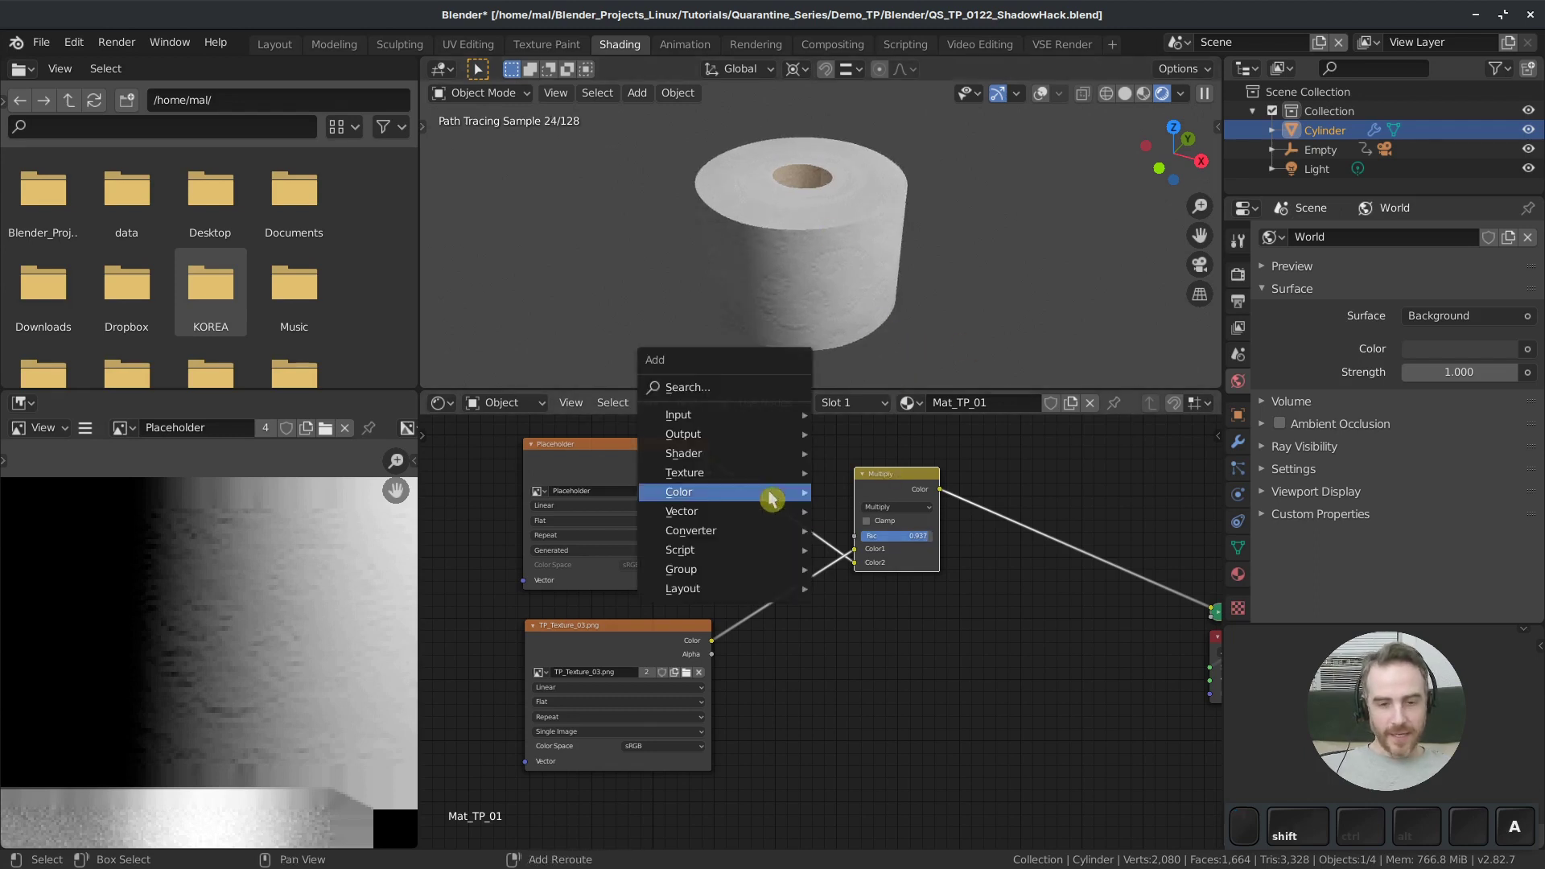
mouse_move(771, 500)
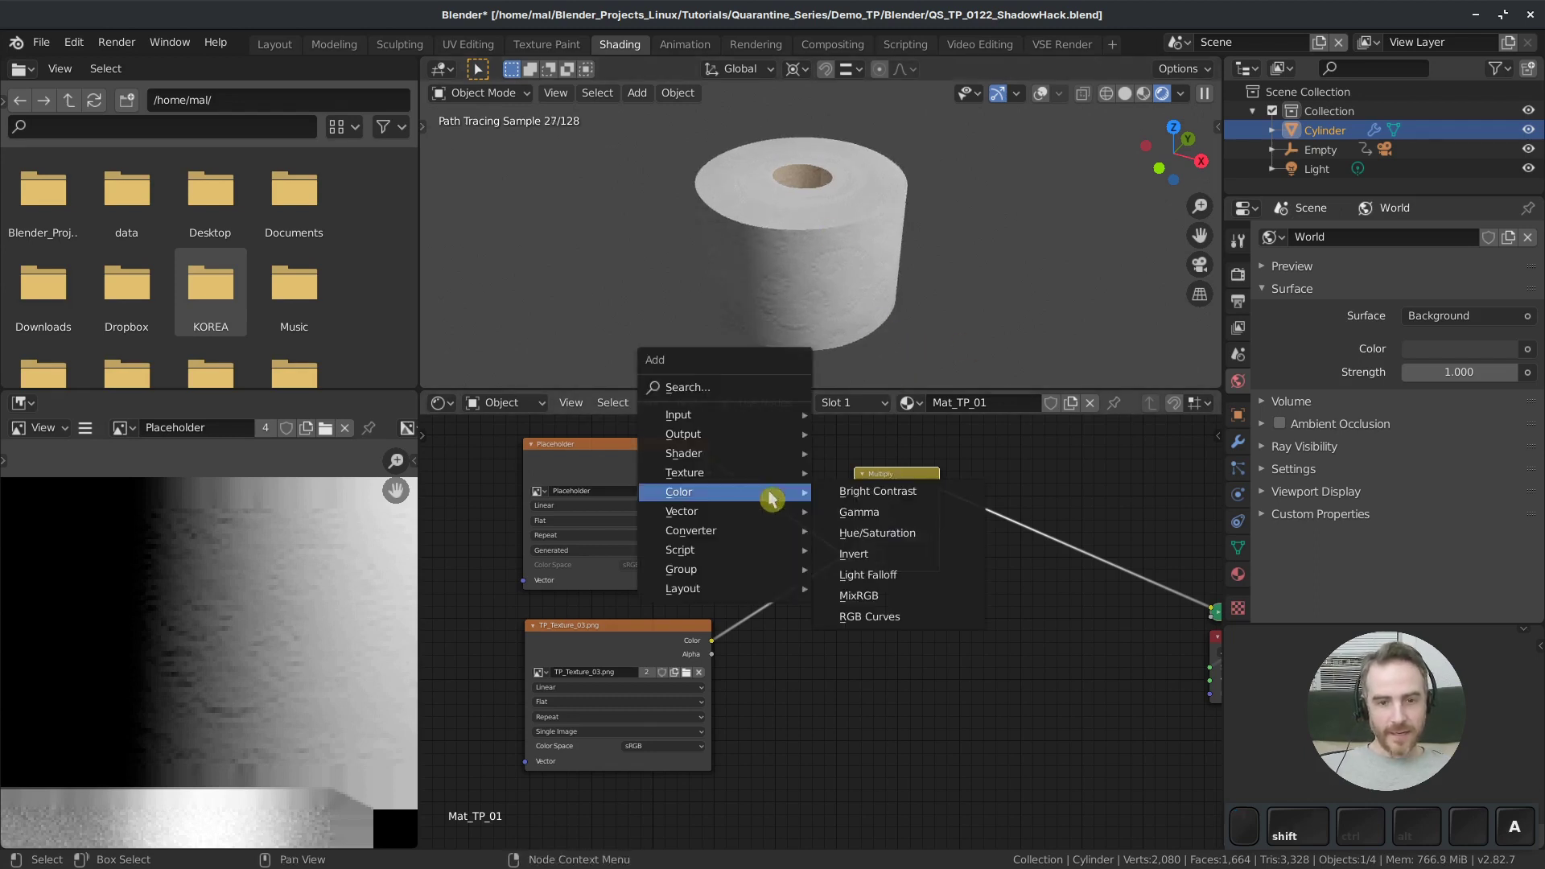
left_click(885, 498)
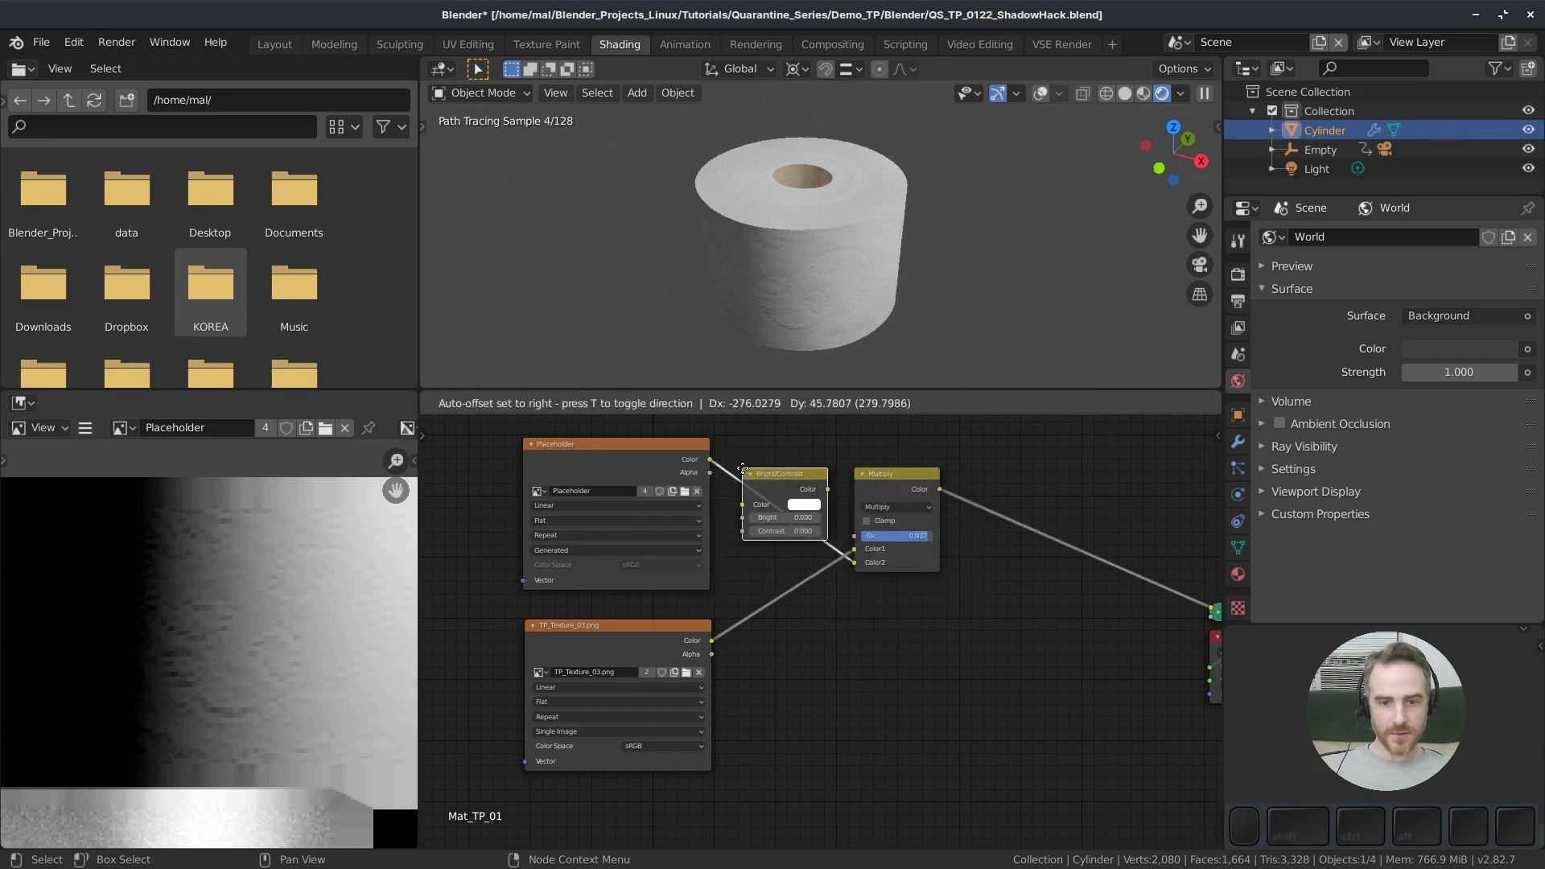
left_click(798, 492)
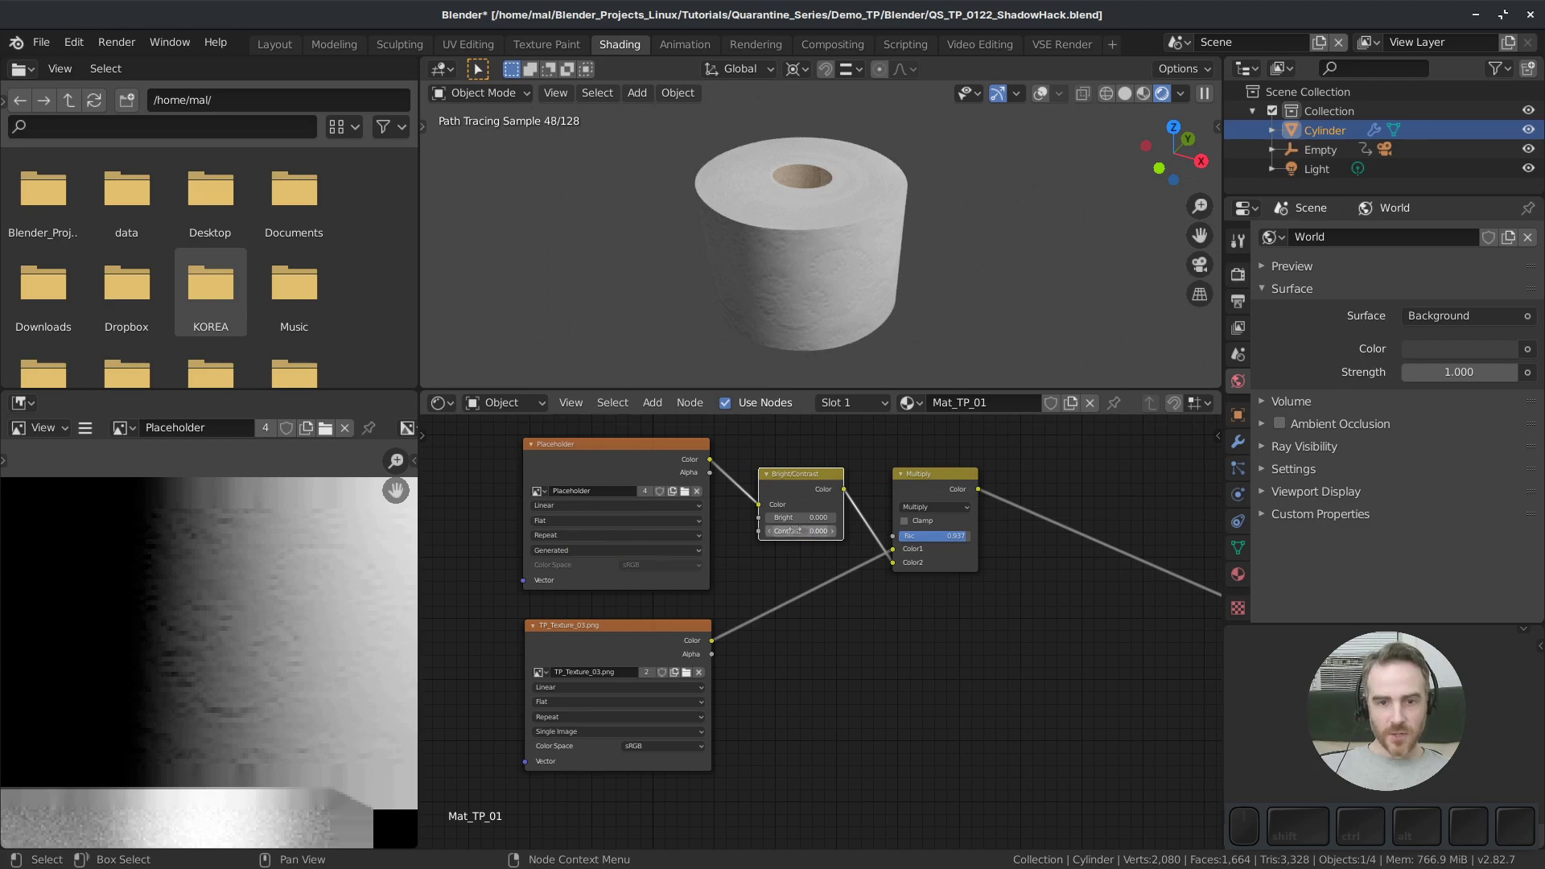
Adjust the Bright/Contrast node to Bright -0.300 and Contrast -0.300, and hide the Light in the viewport
mouse_move(792, 530)
left_mouse_down()
mouse_move(829, 530)
mouse_move(780, 517)
left_mouse_up()
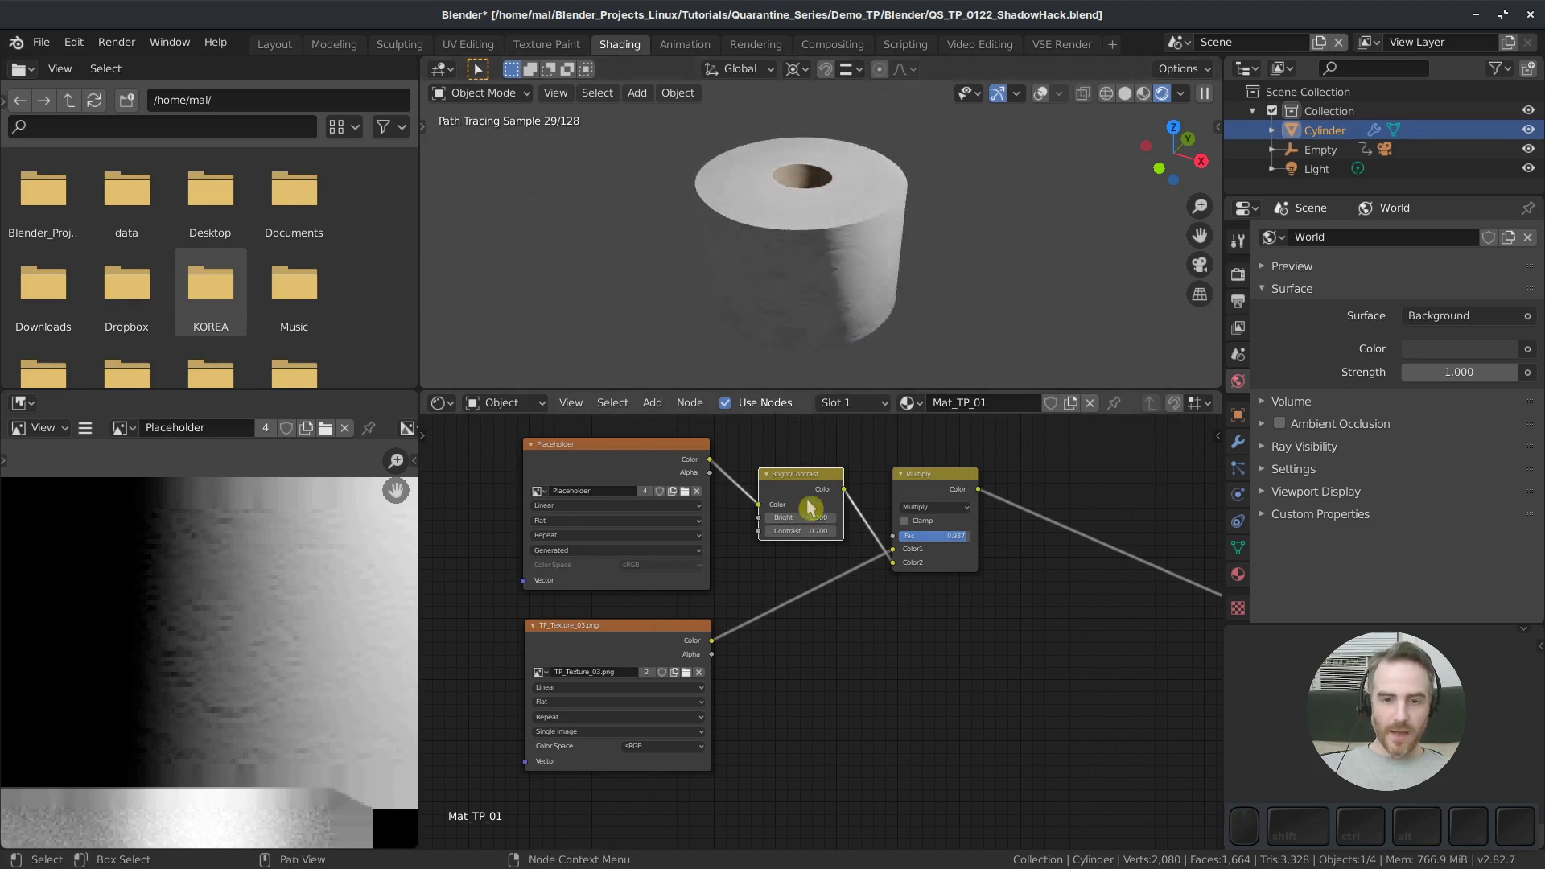
left_click_drag(800, 531, 813, 531)
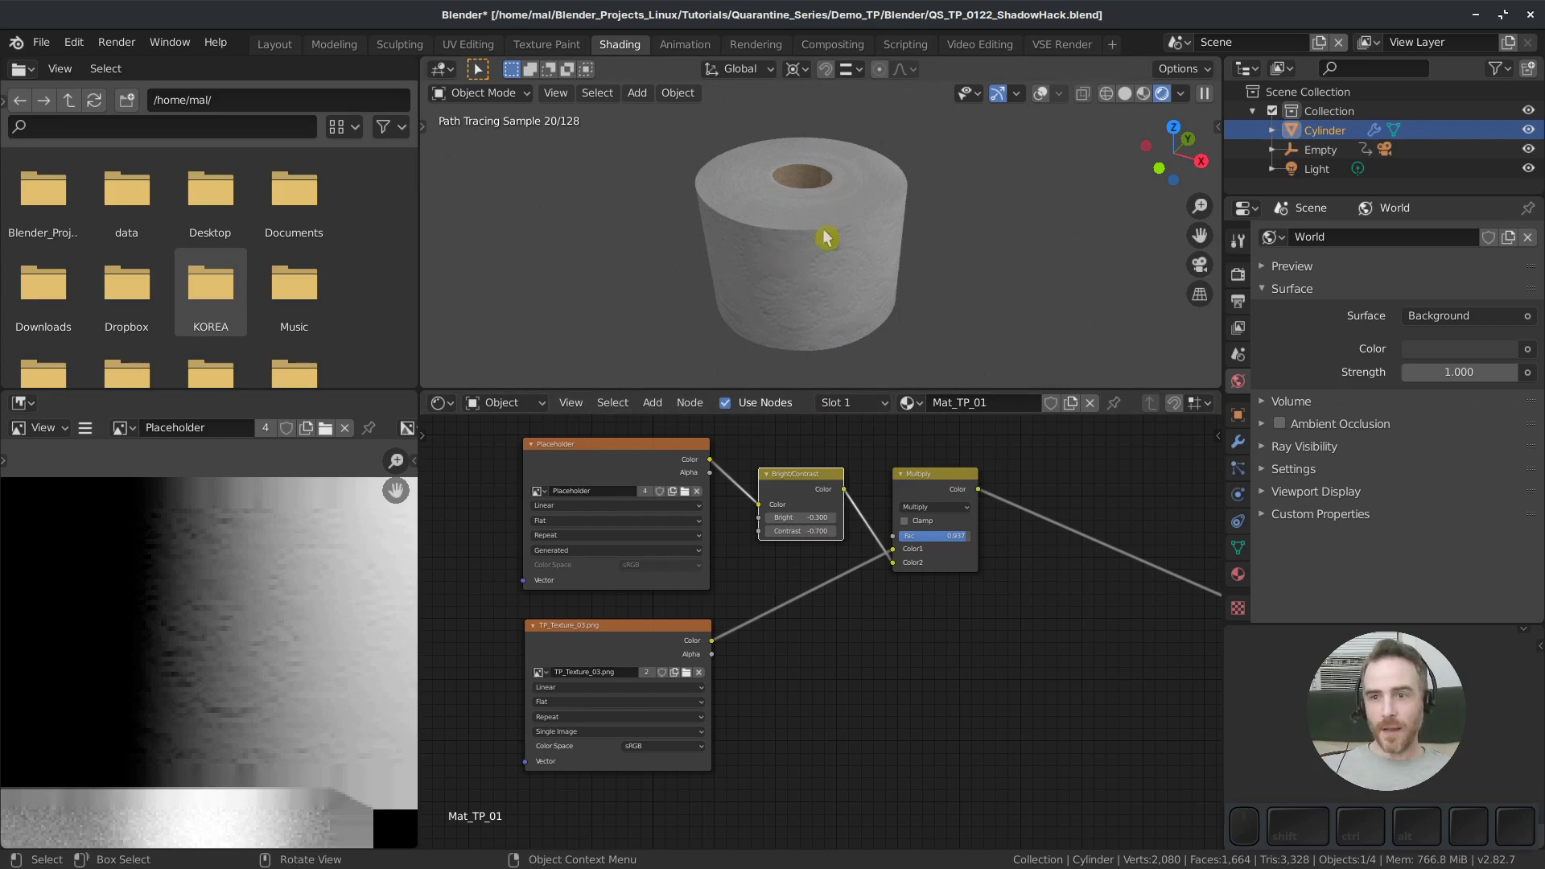
left_click(1528, 168)
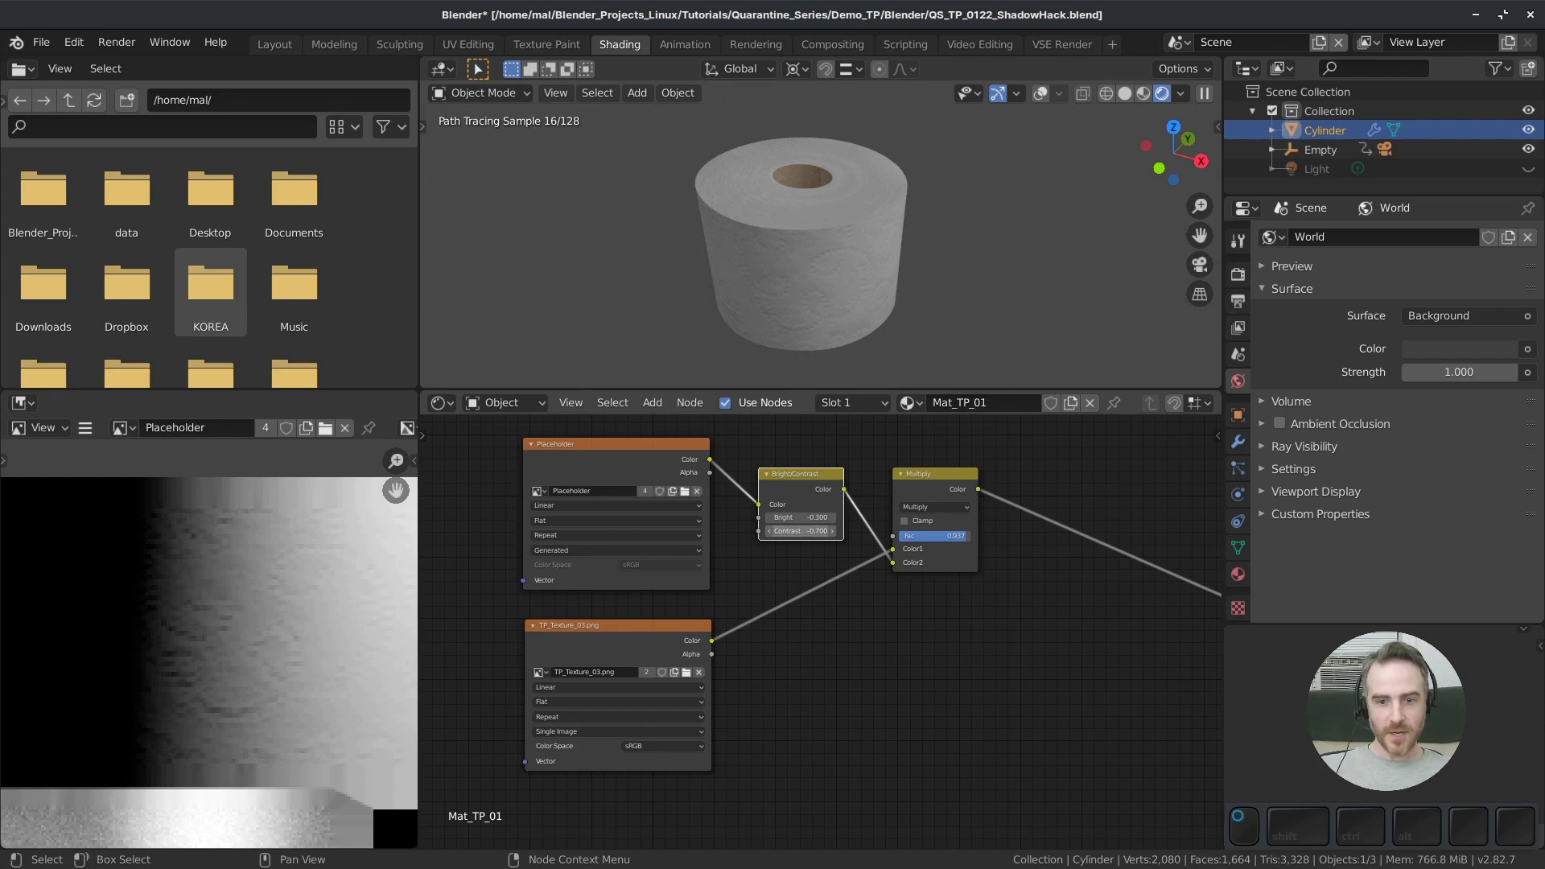
left_click_drag(800, 531, 813, 531)
left_click_drag(801, 531, 821, 531)
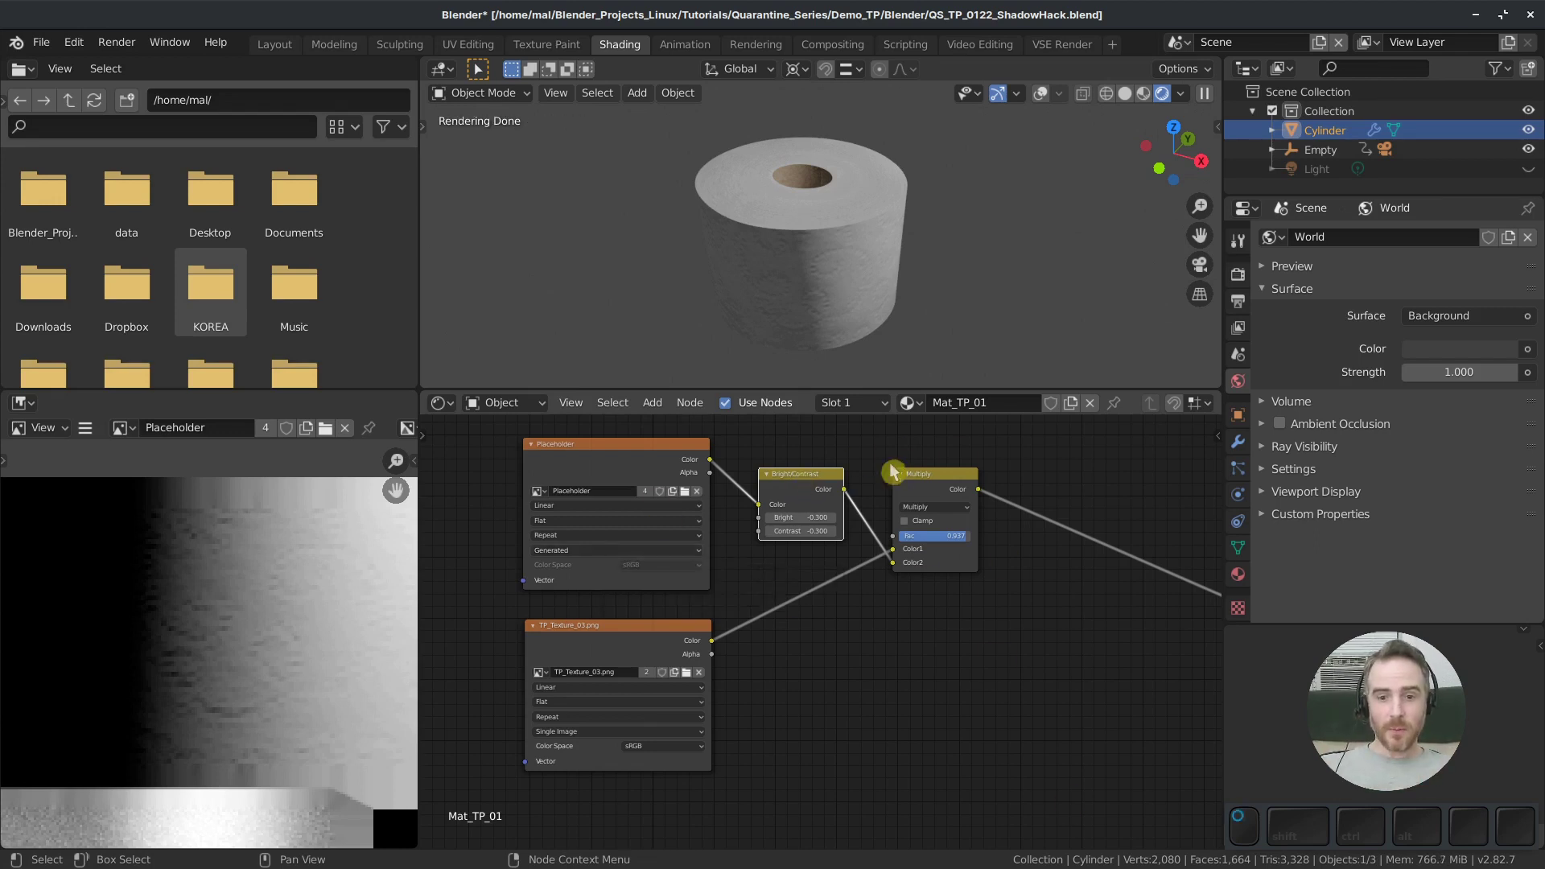
Delete the Bright/Contrast and Multiply nodes from the material
left_click(926, 491)
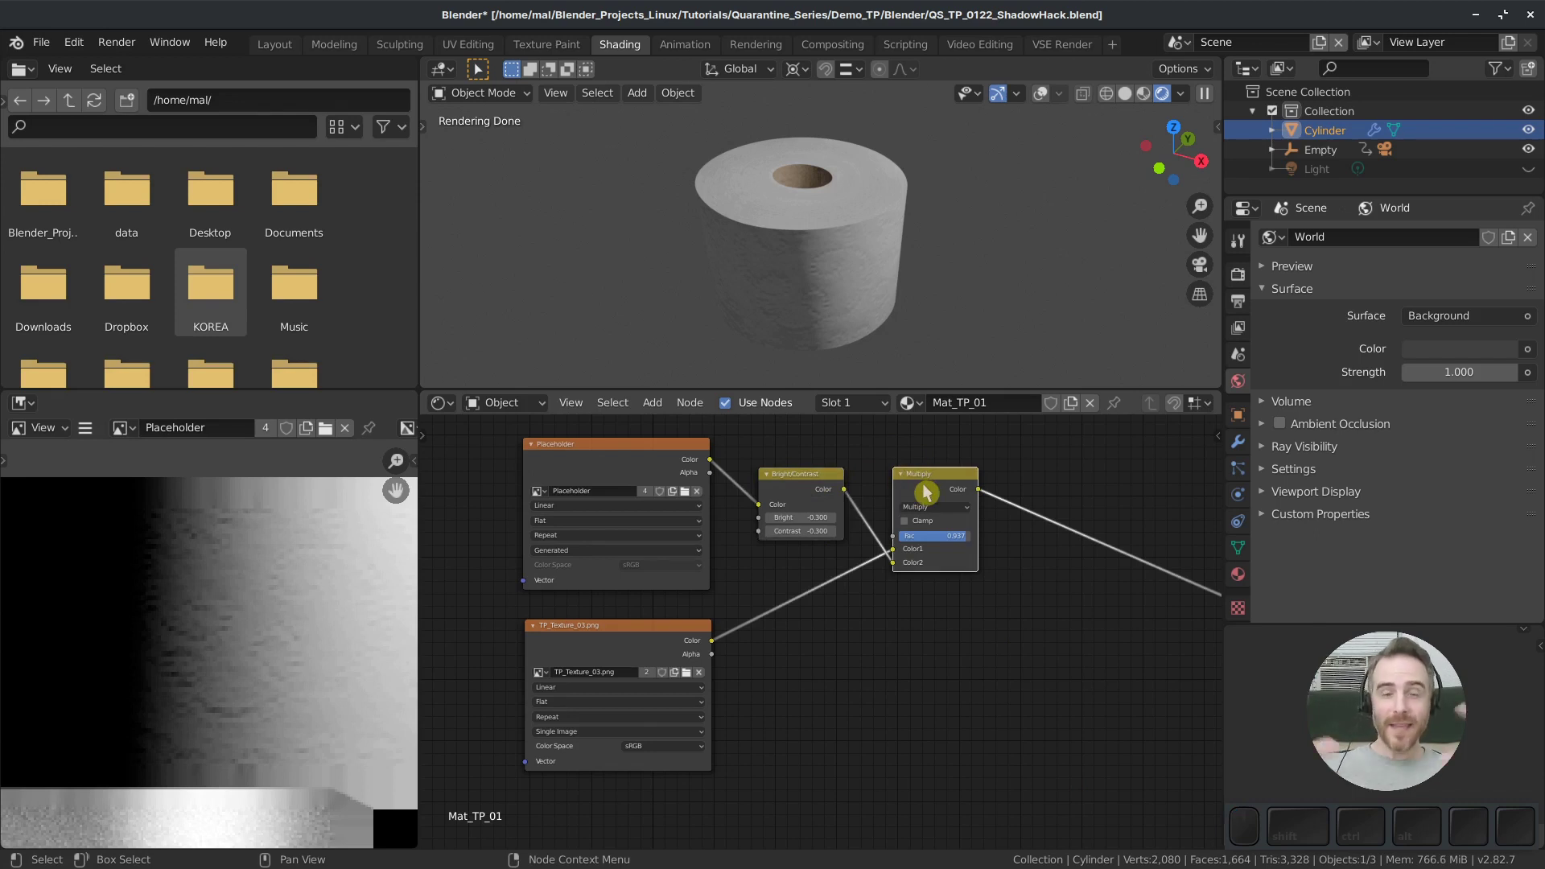
scroll(924, 601, "down", 2)
left_click(786, 510, "shift")
left_click(910, 539, "shift")
key("x")
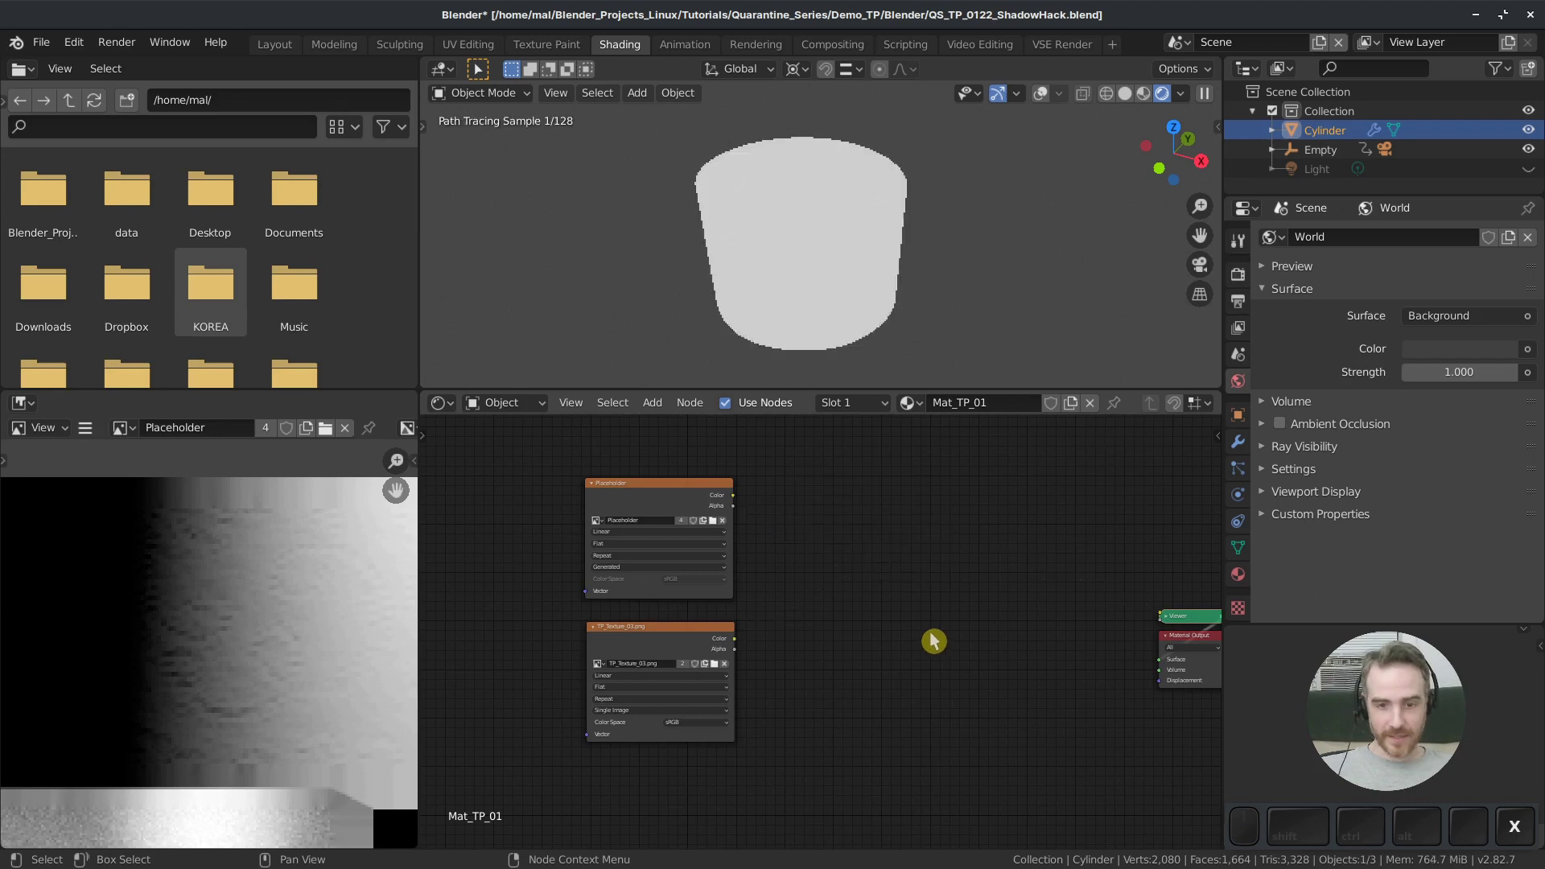
Preview the TP_Texture_03.png node alone on the cylinder, then connect the Placeholder bake to the Viewer instead
key("Home")
left_click(600, 659, "ctrl+shift")
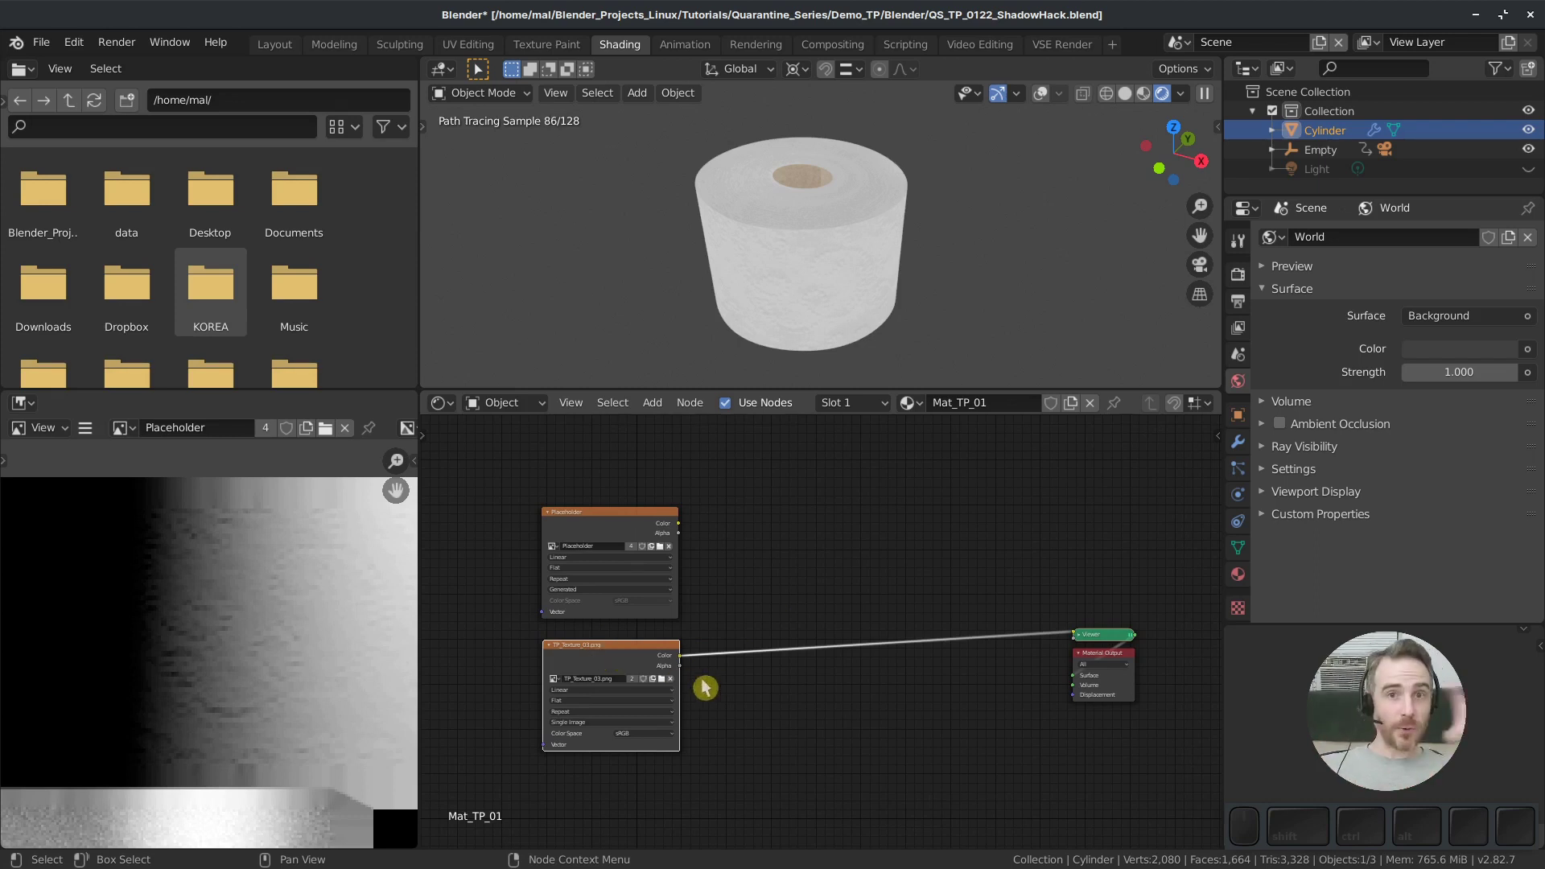
left_click(607, 533)
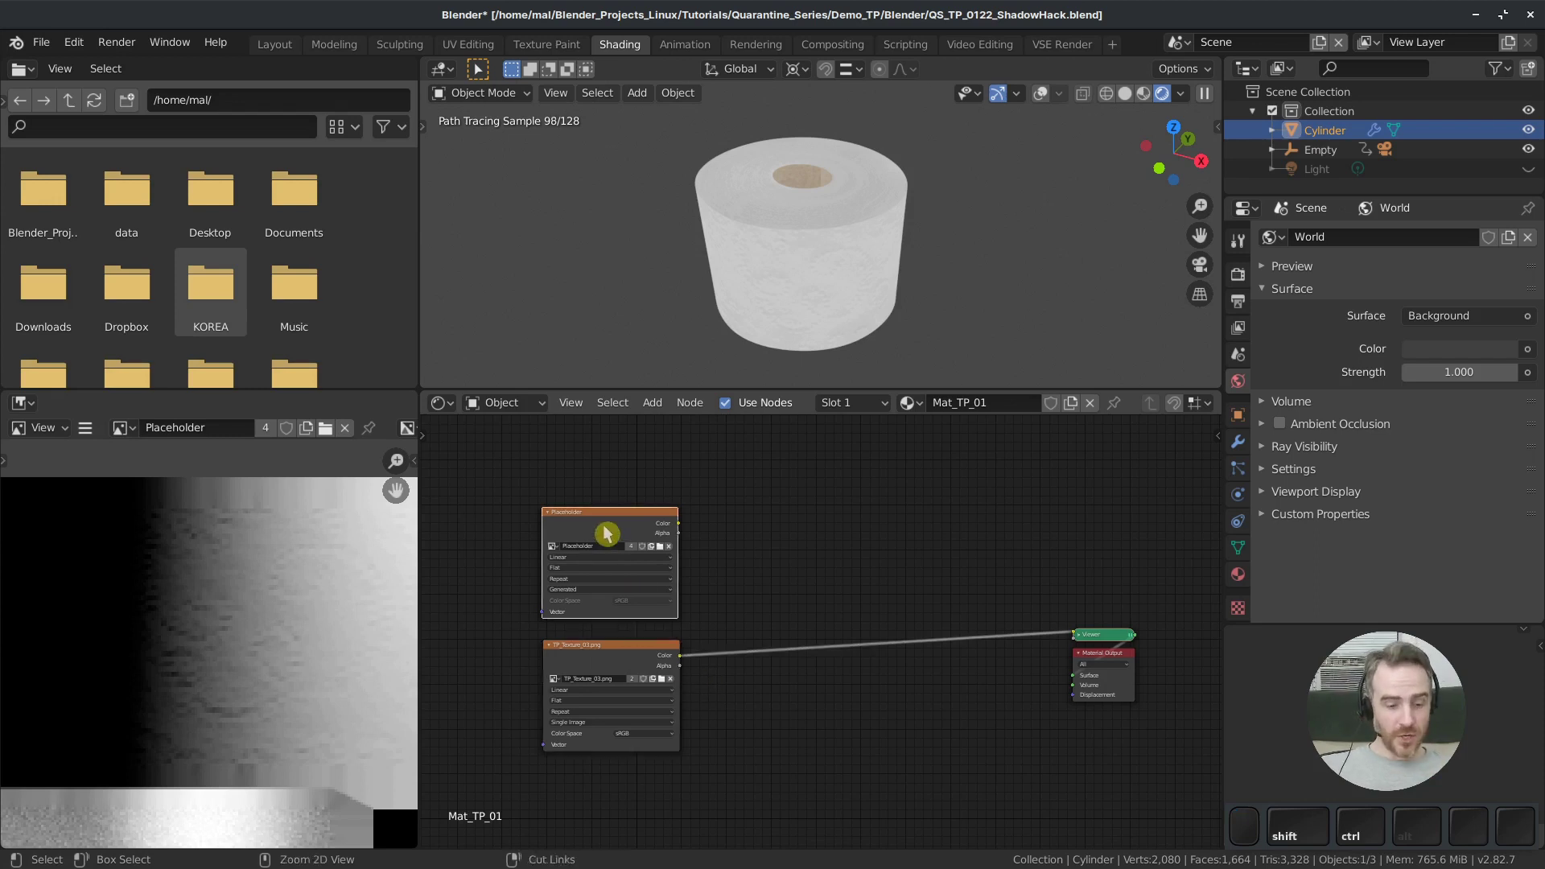
left_click(607, 533, "ctrl+shift")
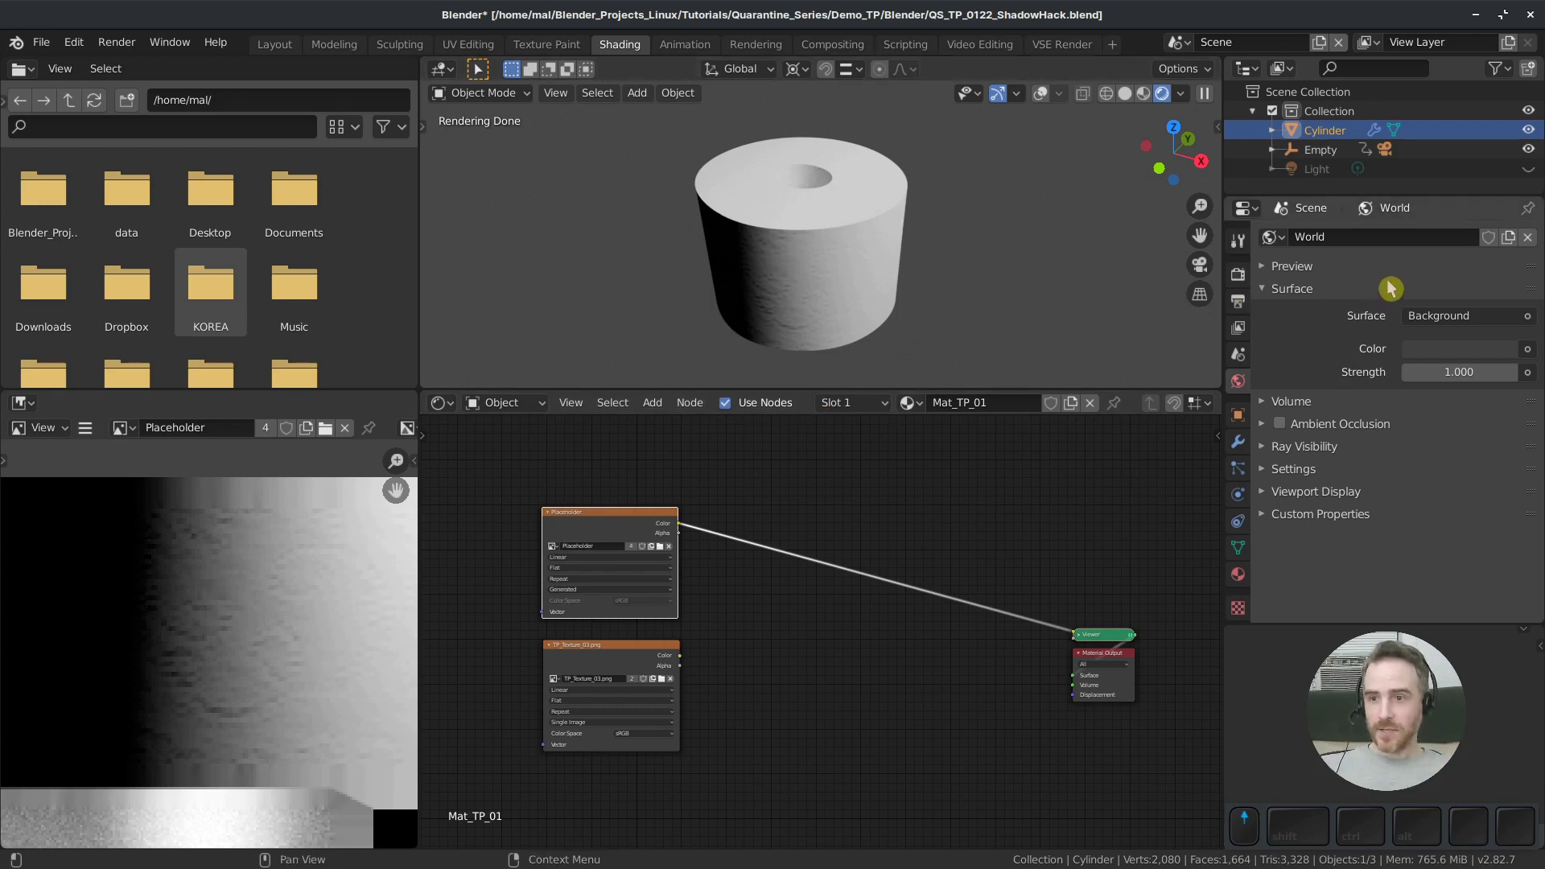
Switch the scene's render engine to Eevee
left_click(1238, 275)
scroll(1485, 258, "up", 10)
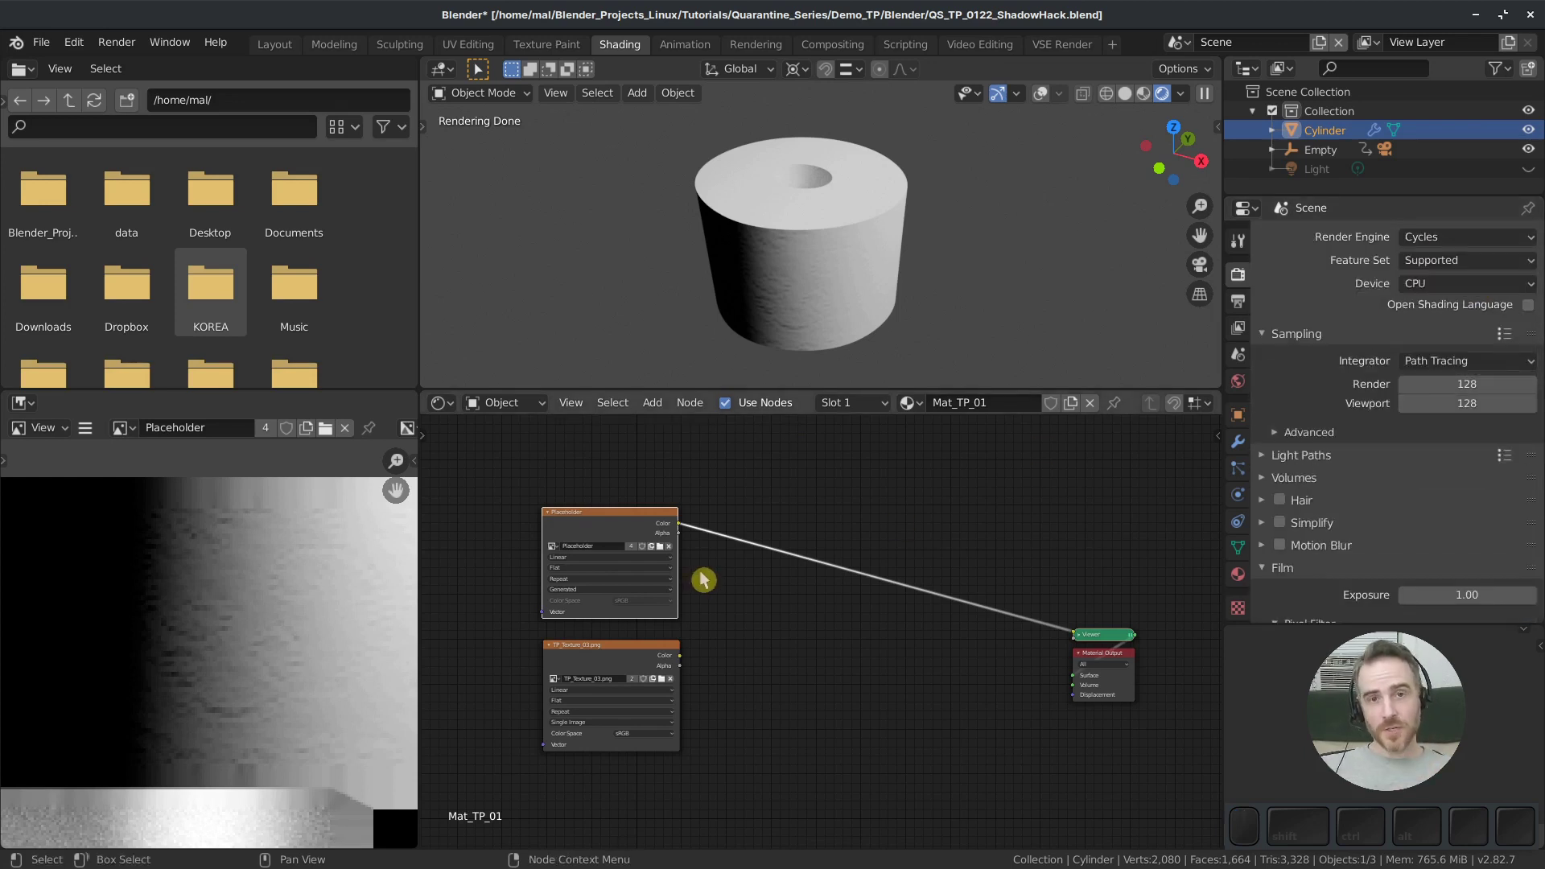
left_click(1440, 236)
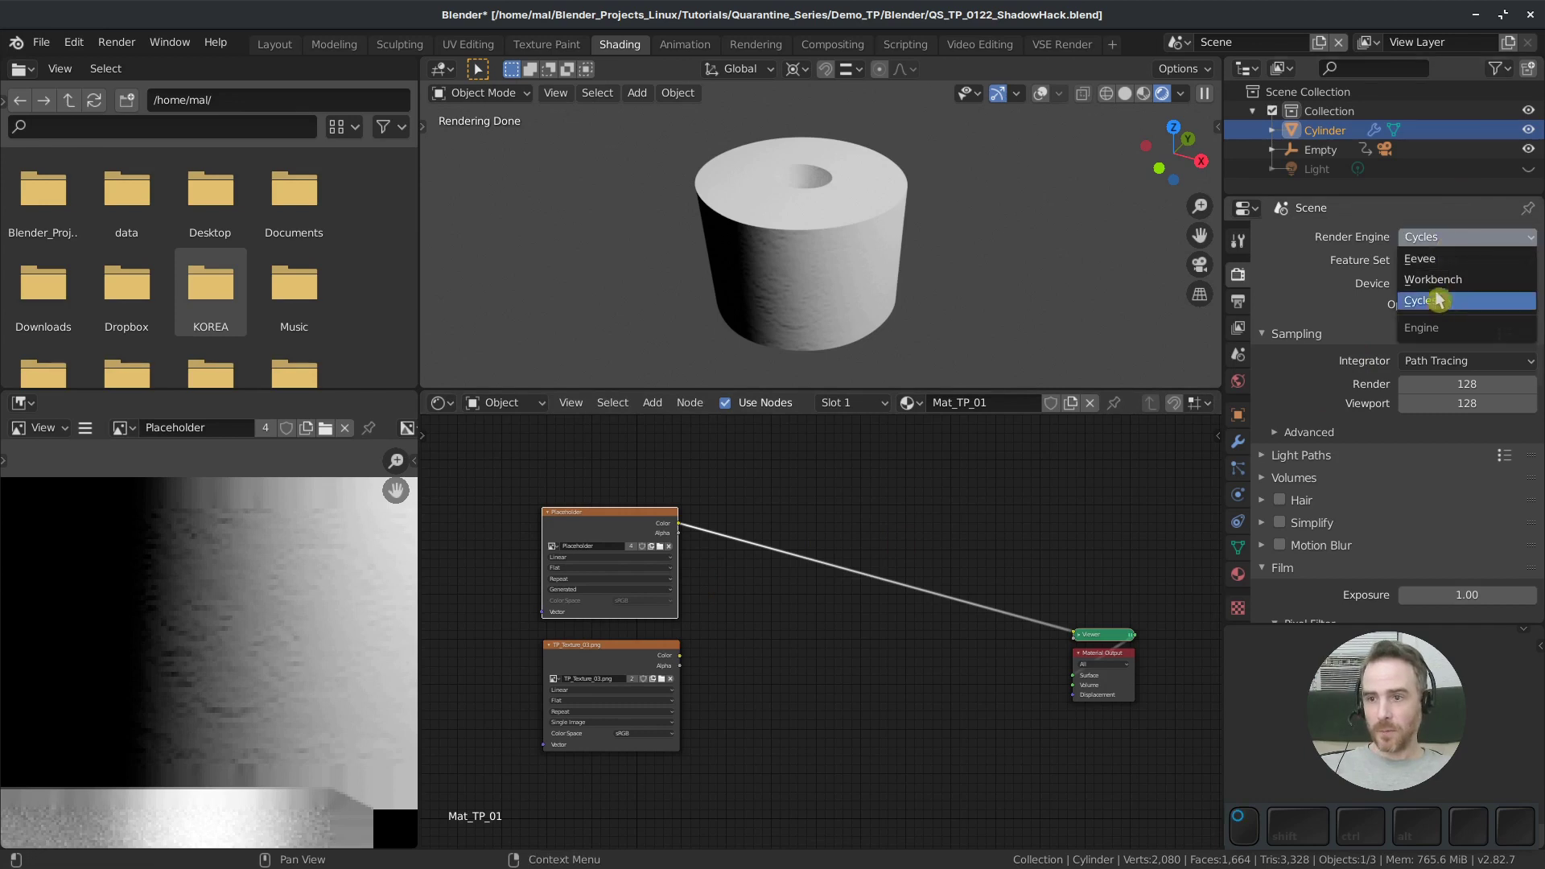
left_click(1439, 259)
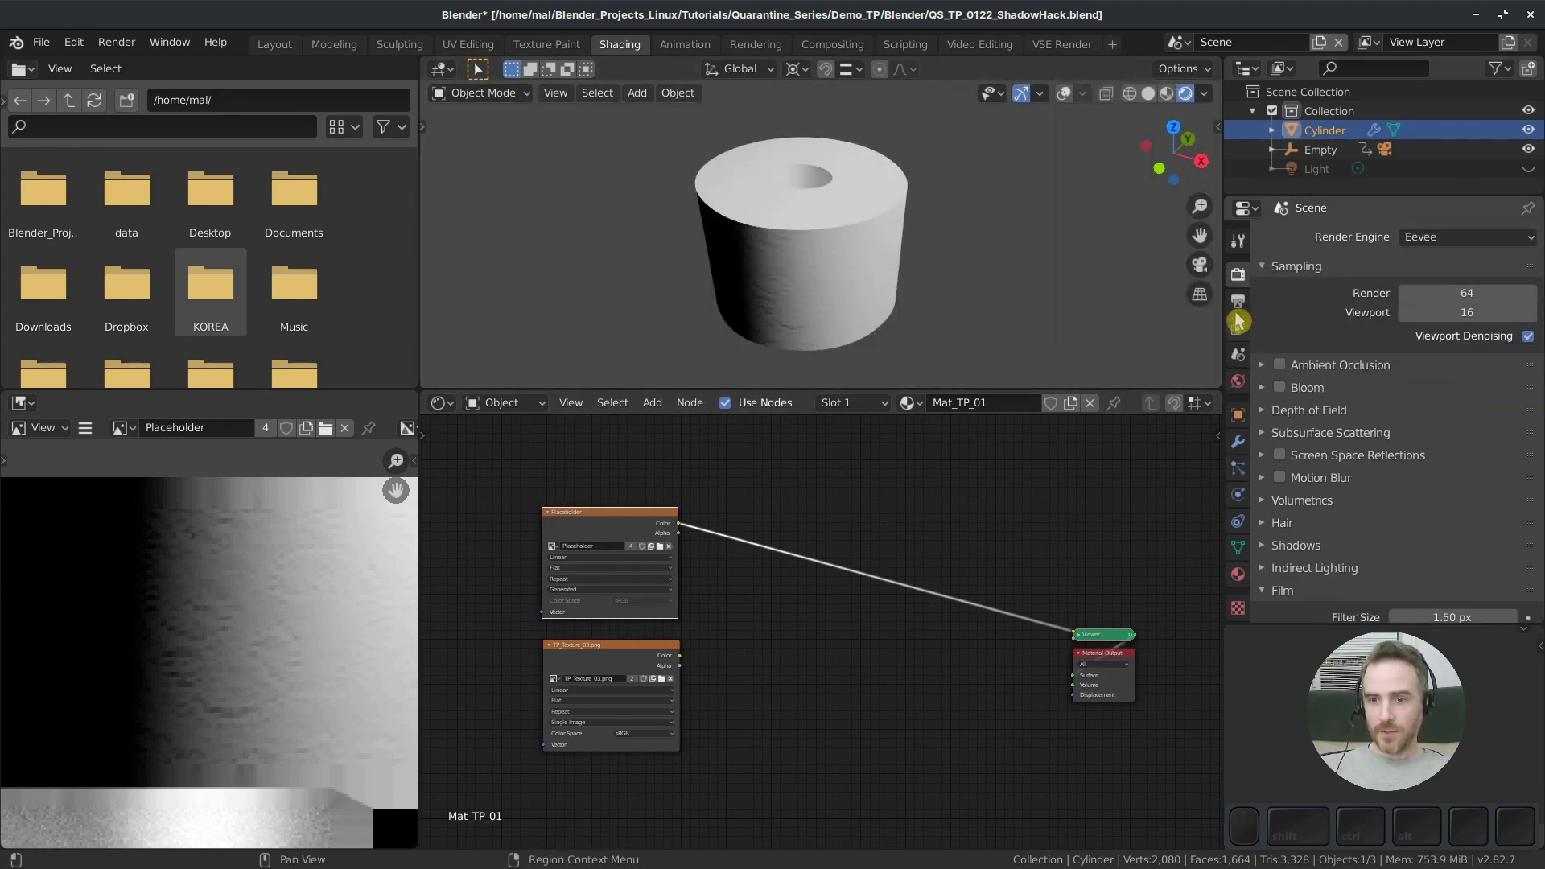
Enable the transparent film background for Eevee and compare the viewport in material preview and rendered shading
scroll(1320, 408, "down", 4)
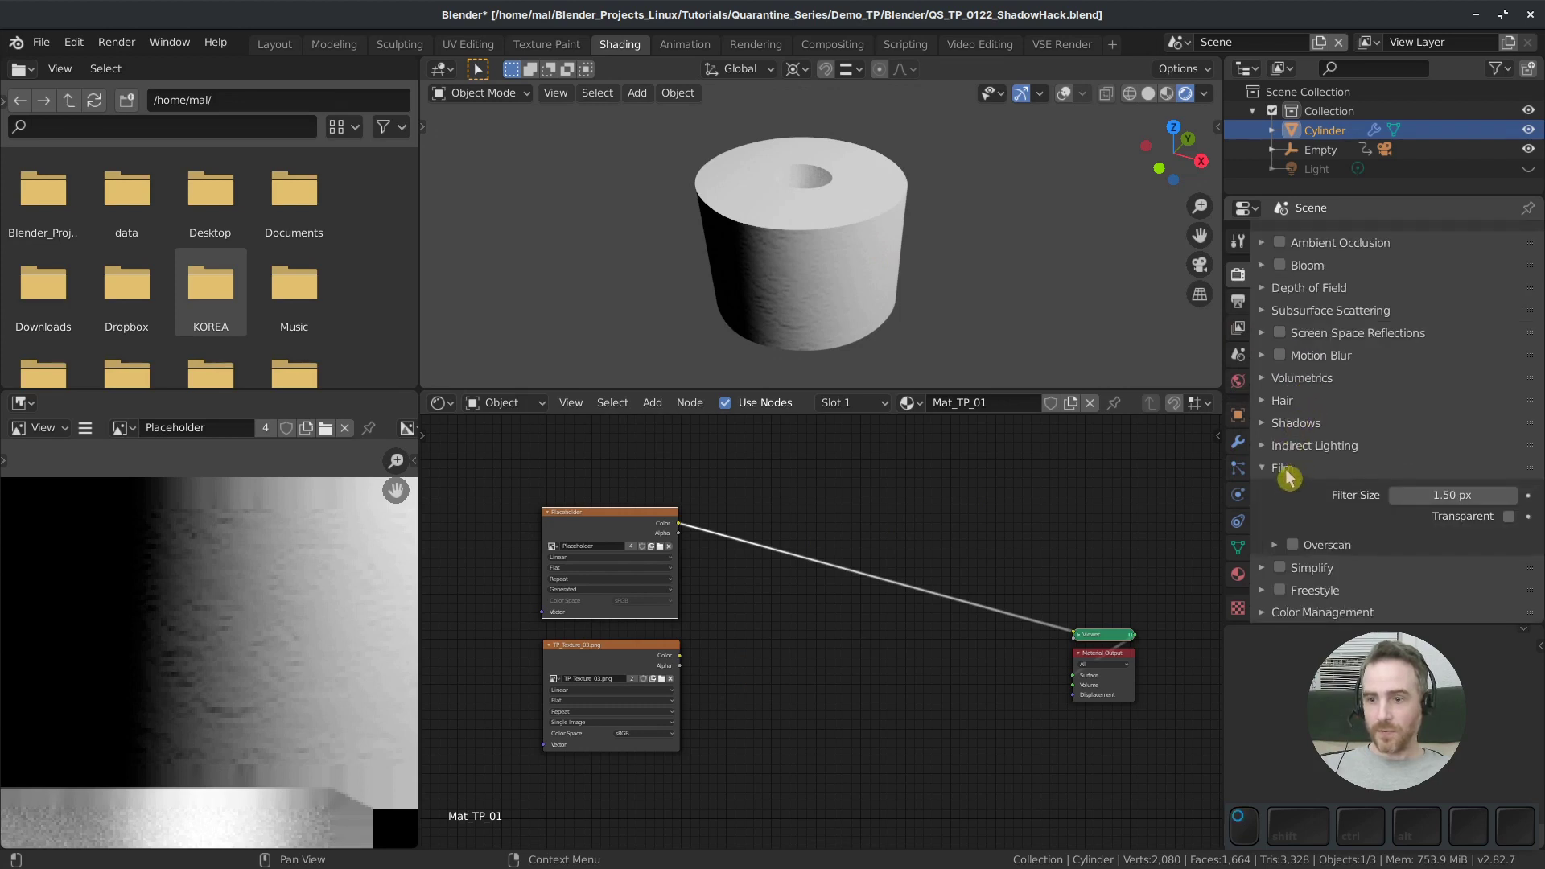
scroll(1288, 477, "up", 3)
left_click(1286, 546)
left_click(1287, 548)
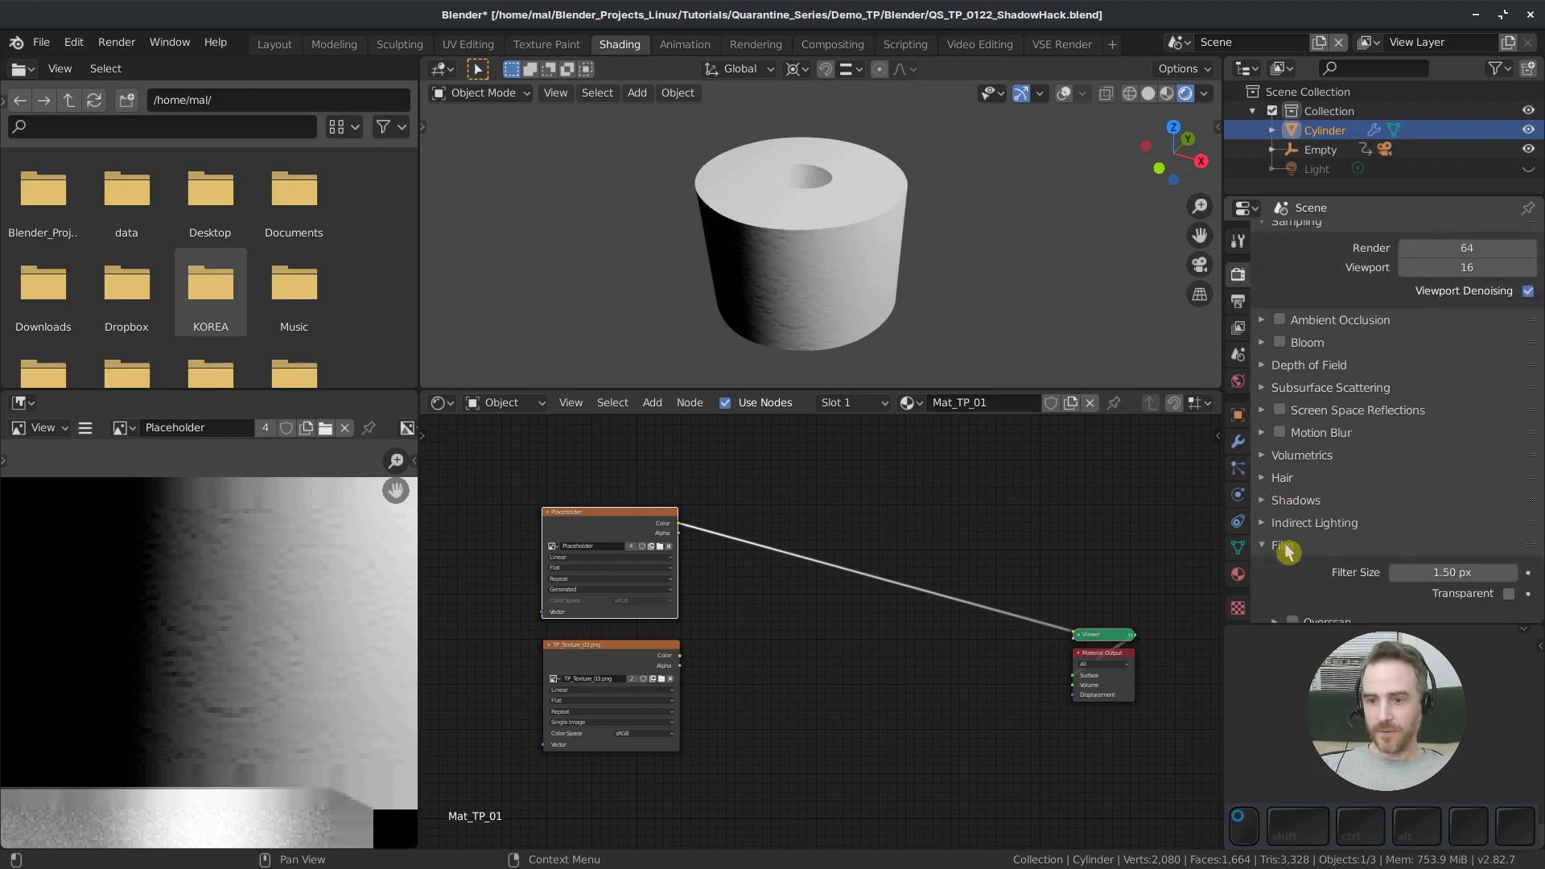
scroll(1286, 551, "down", 3)
left_click(1508, 516)
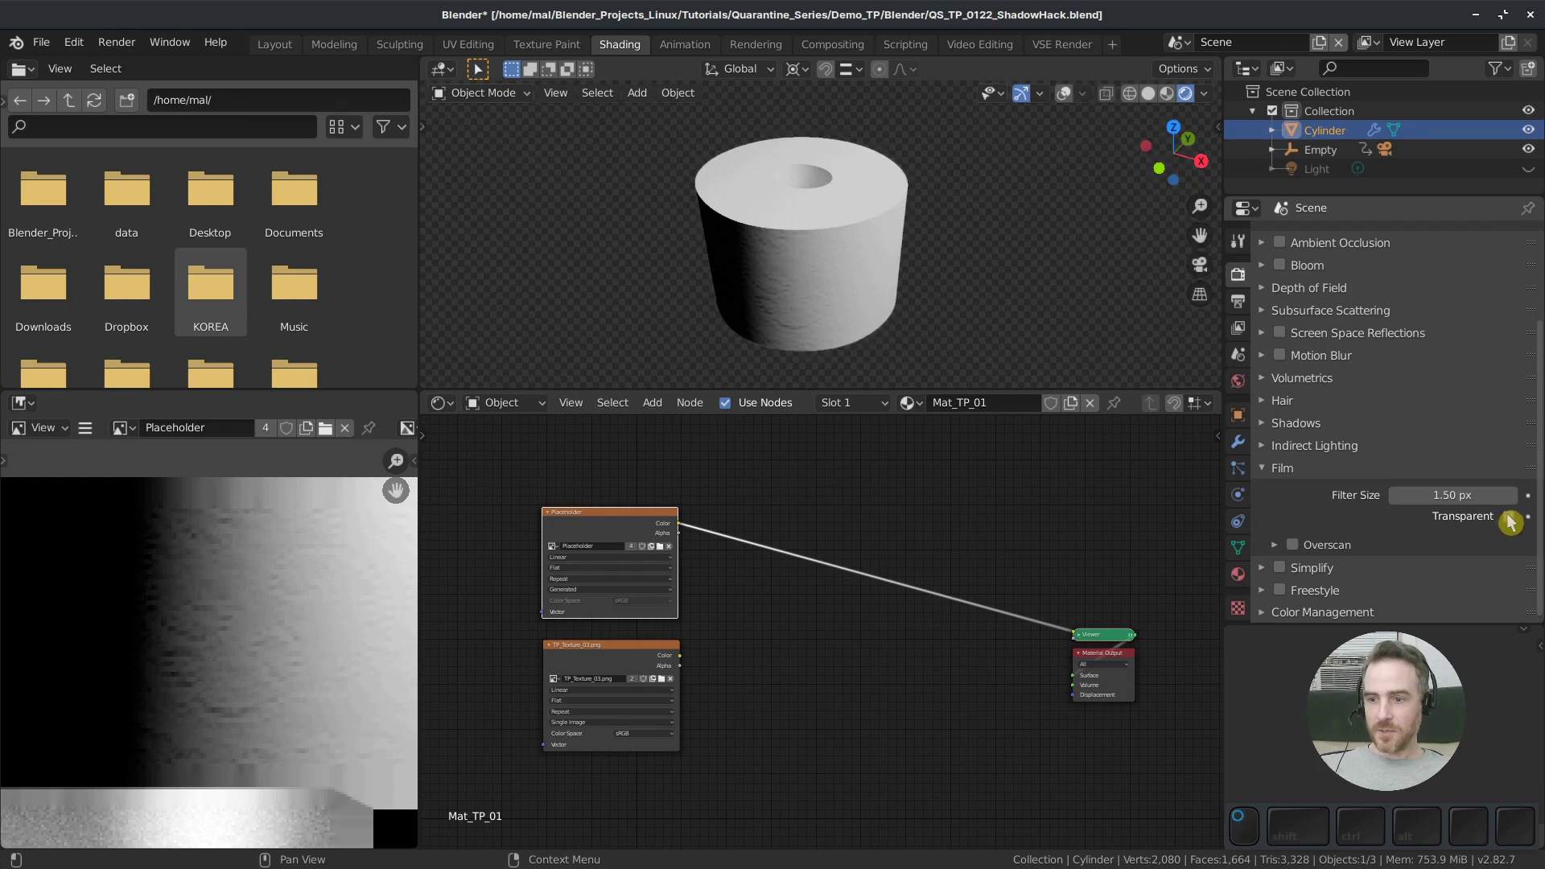
left_click(1169, 95)
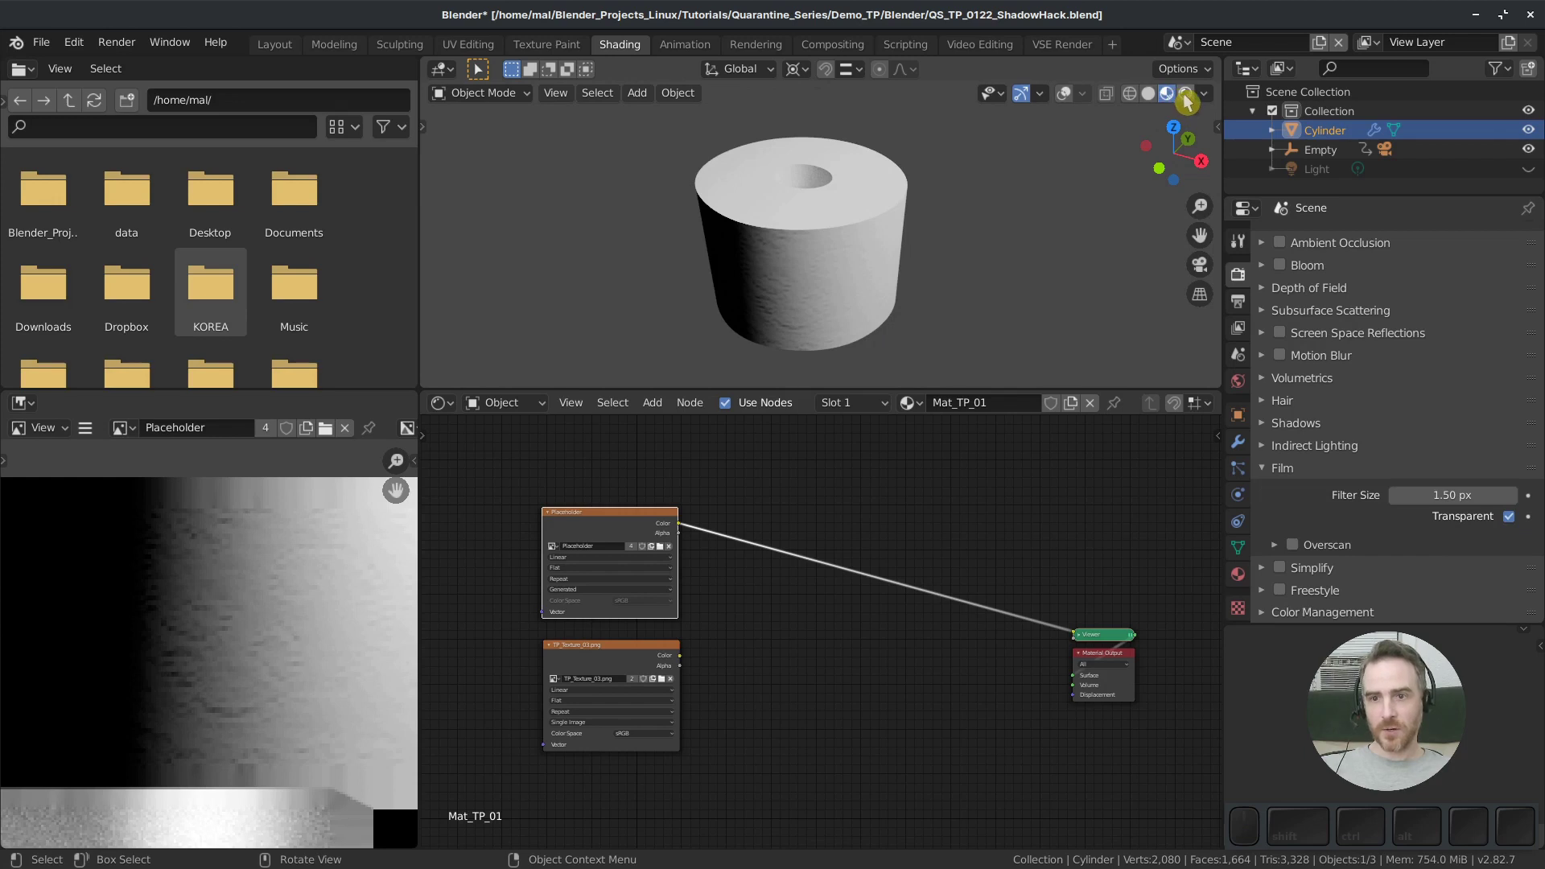
left_click(1185, 94)
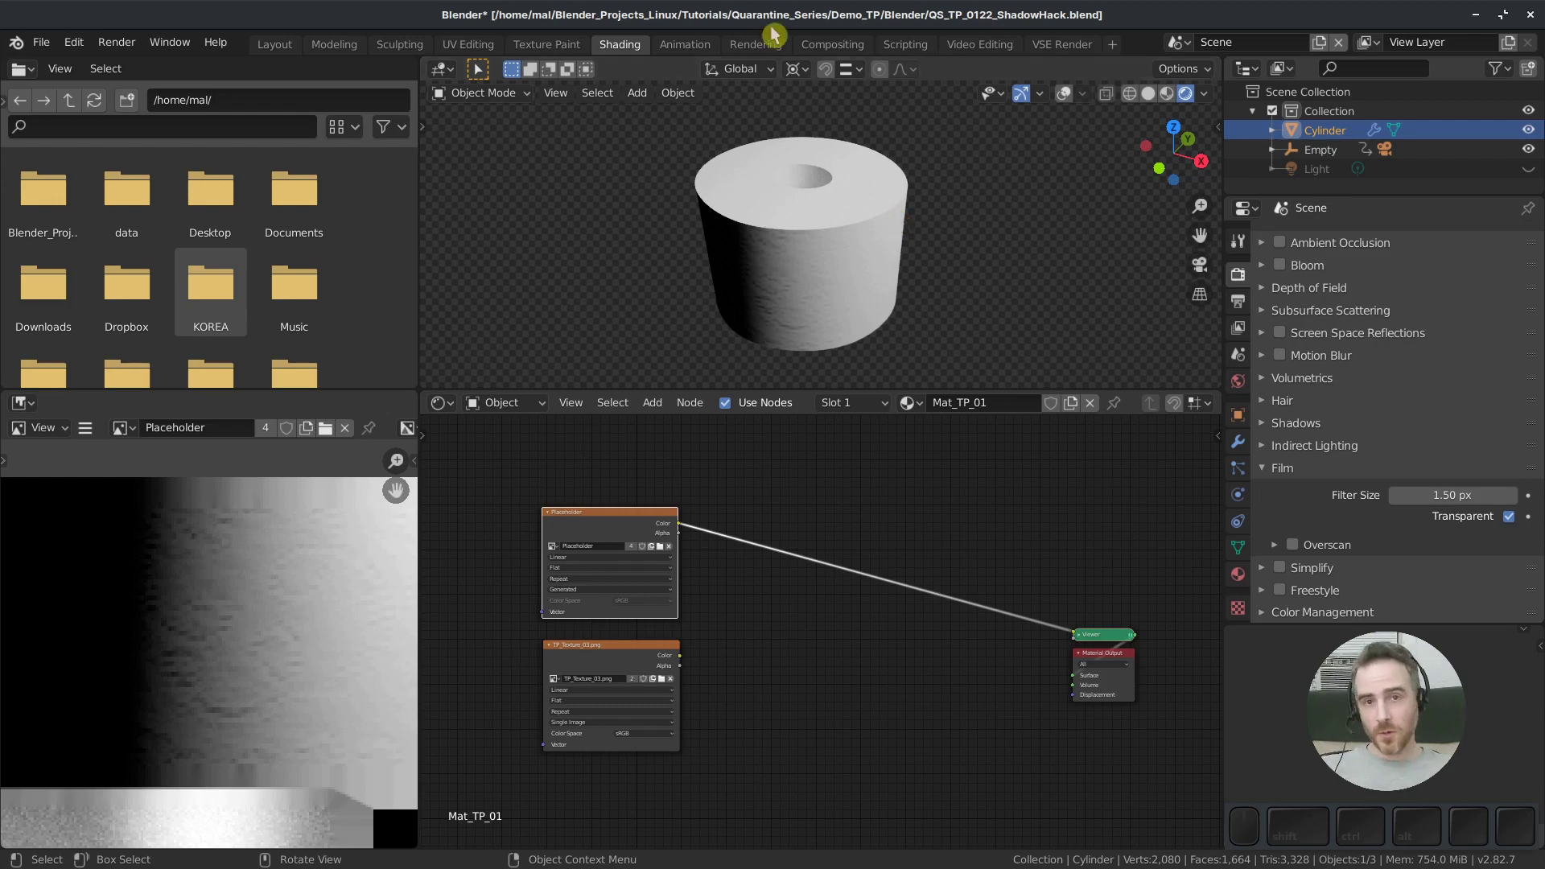
Set the render output path to 0120_Texture_0001.png in the imseq/0120_CameraAnim_Texture folder
left_click(756, 47)
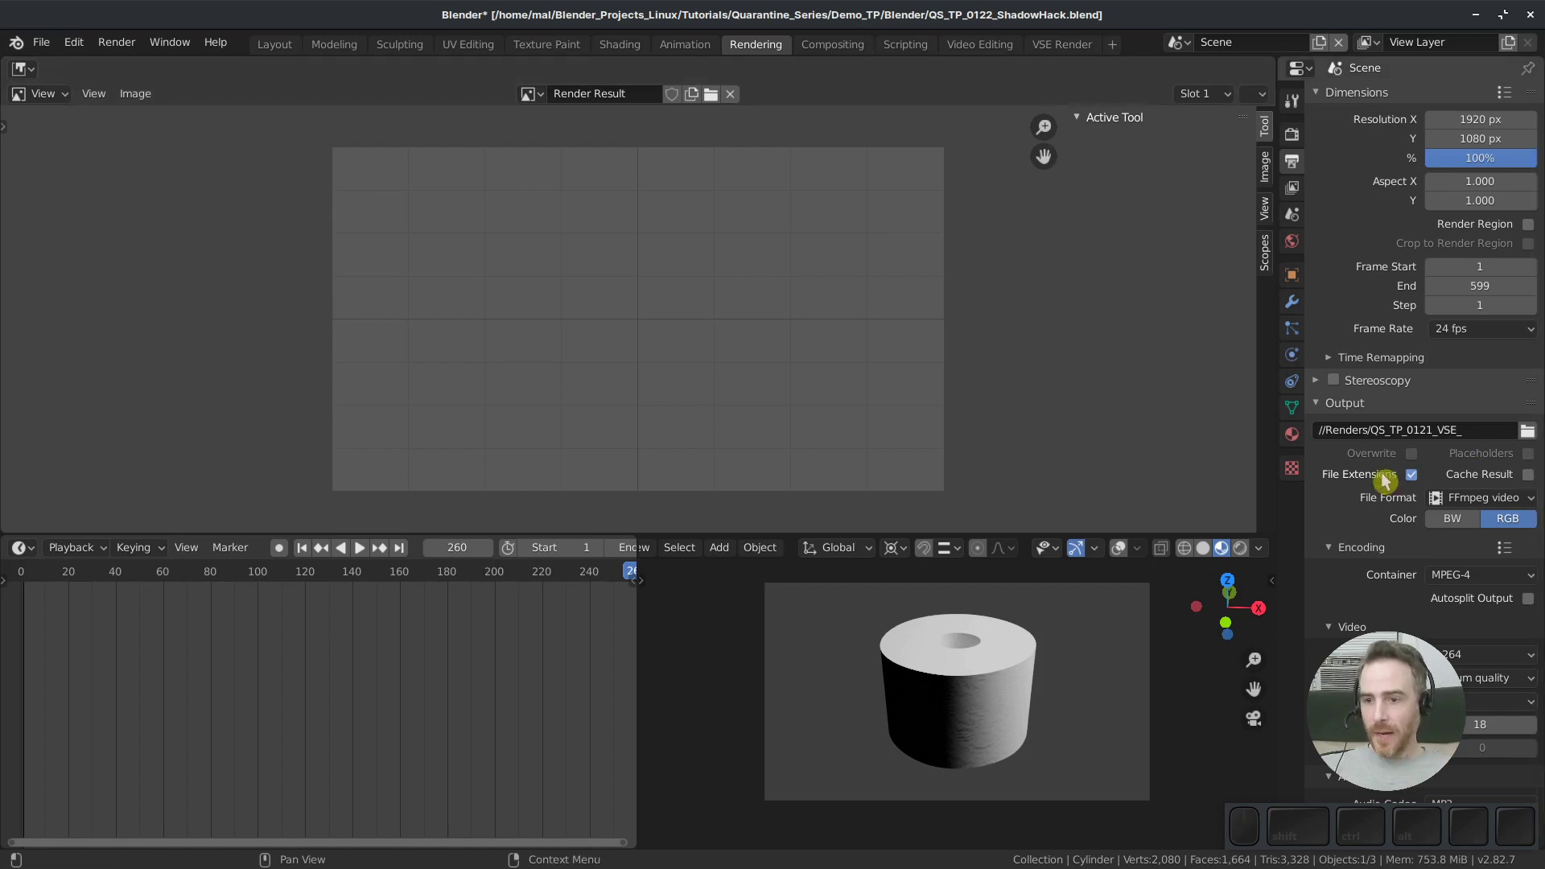
left_click(1527, 434)
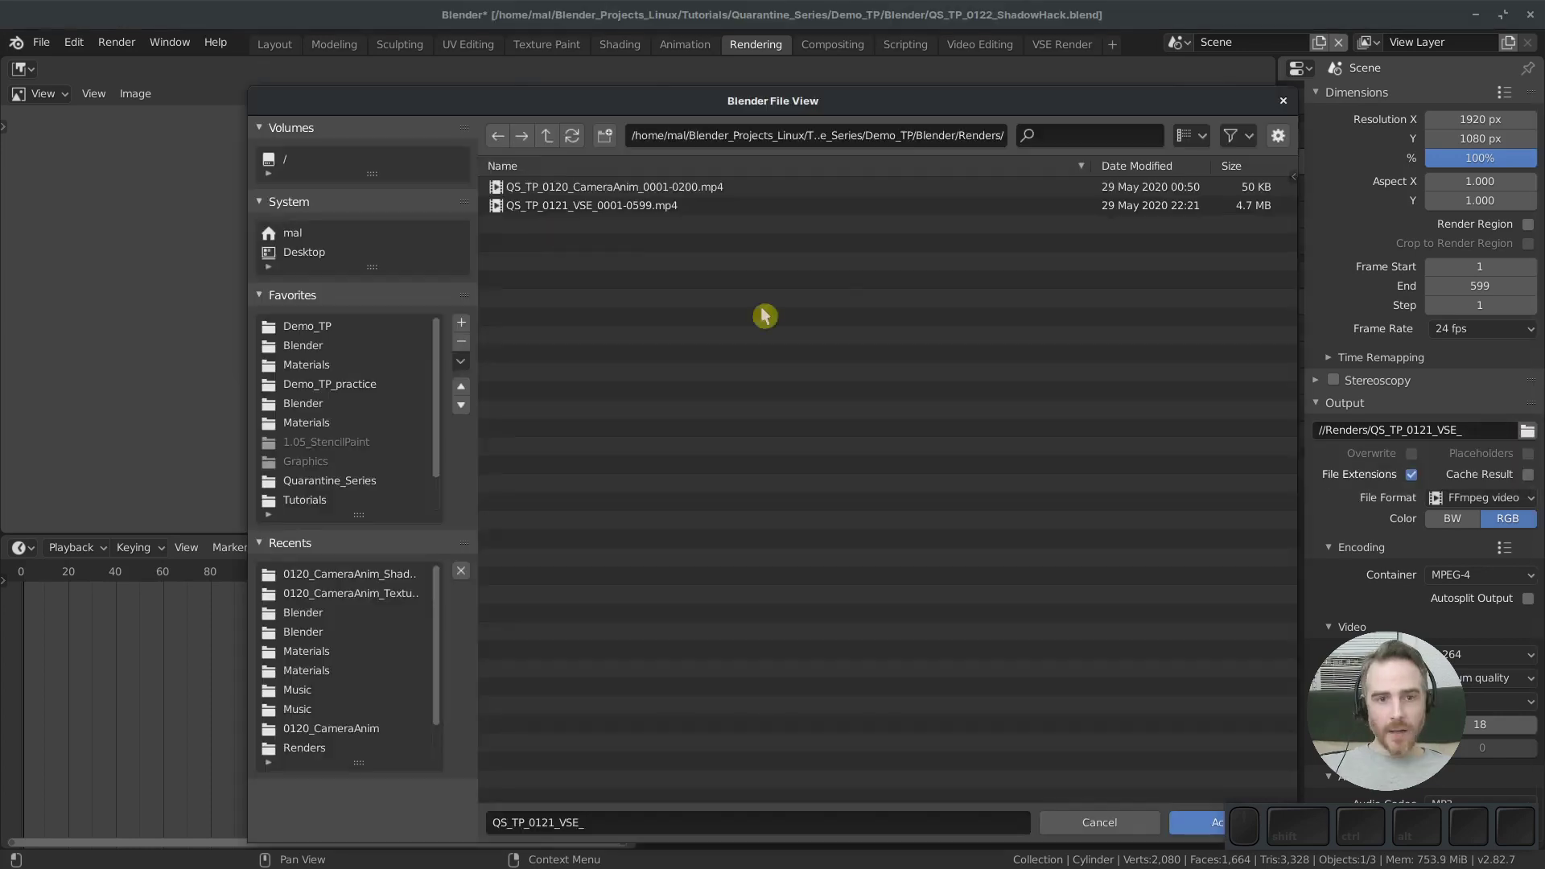
left_click(547, 136)
left_click(556, 206)
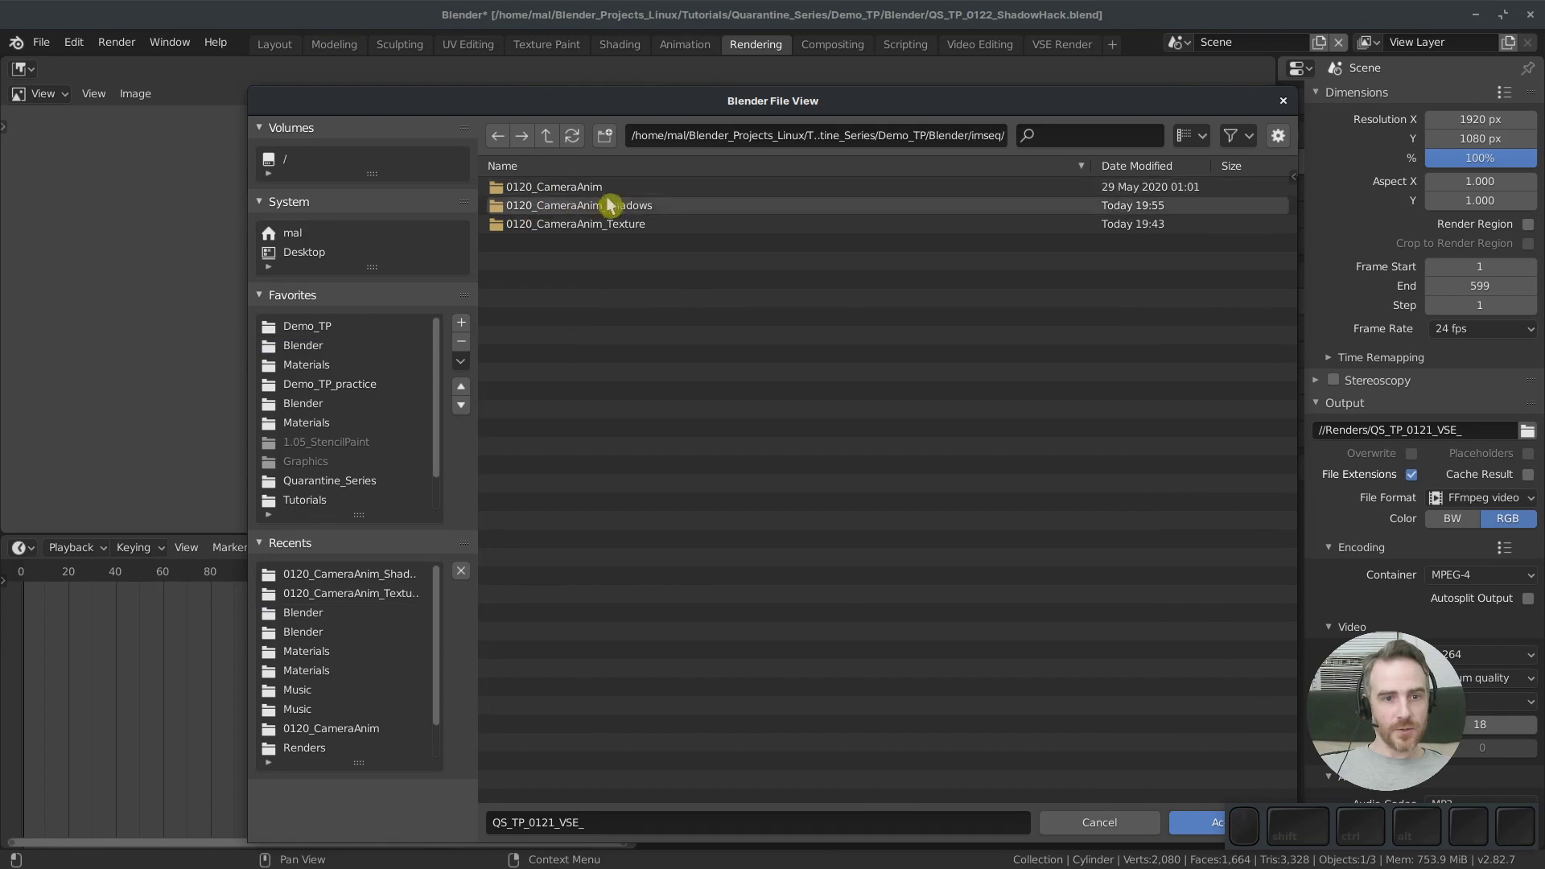
left_click(628, 227)
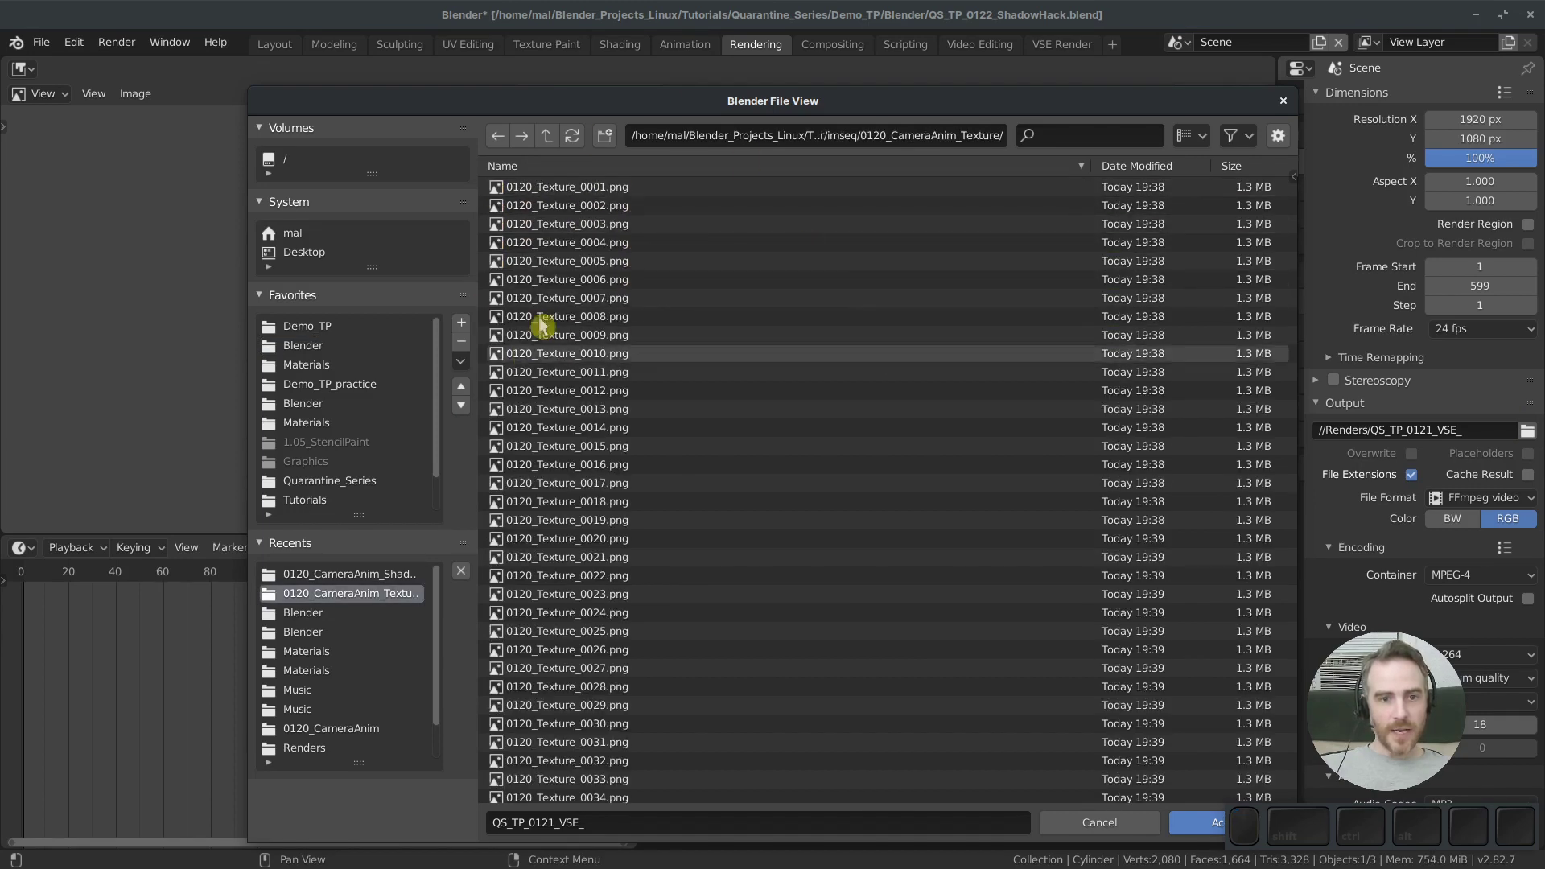
left_click(556, 187)
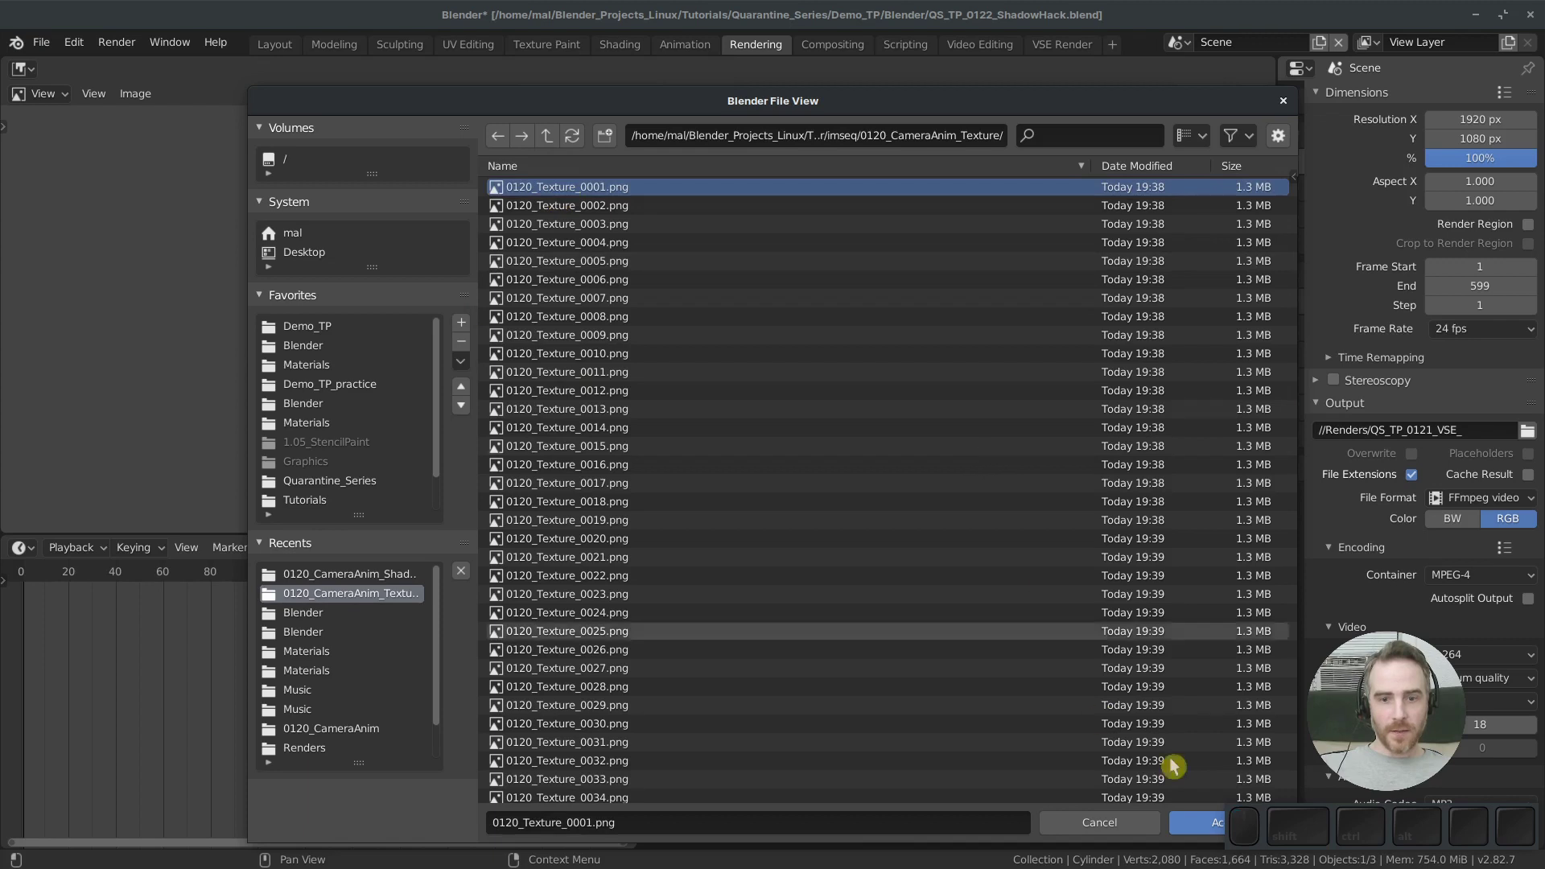
left_click(1199, 823)
Set the render output format to PNG with RGBA color
left_click(1456, 497)
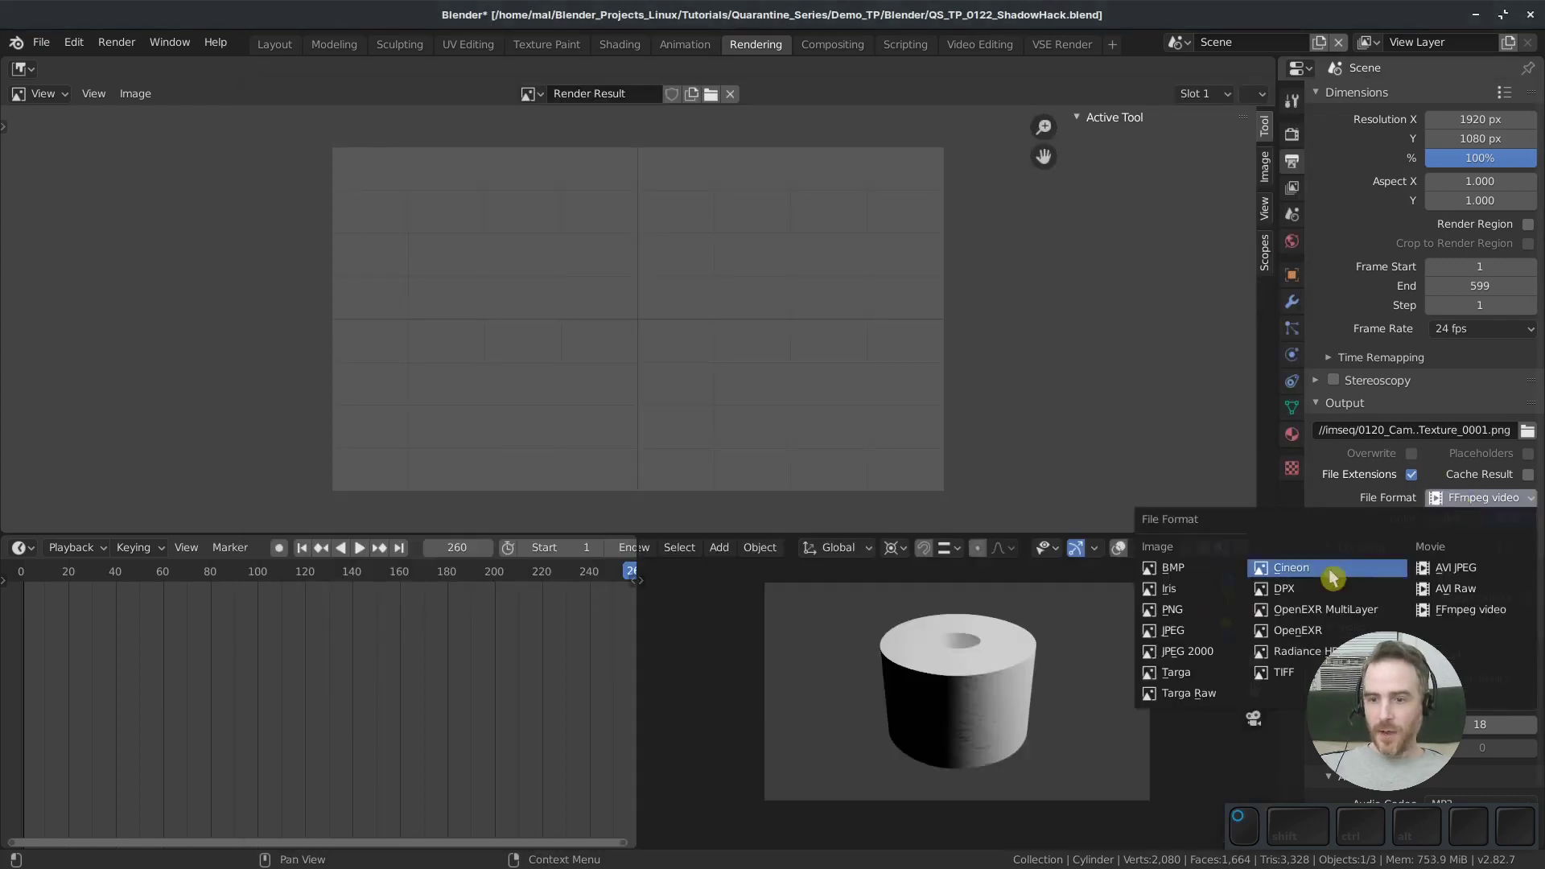
left_click(1171, 610)
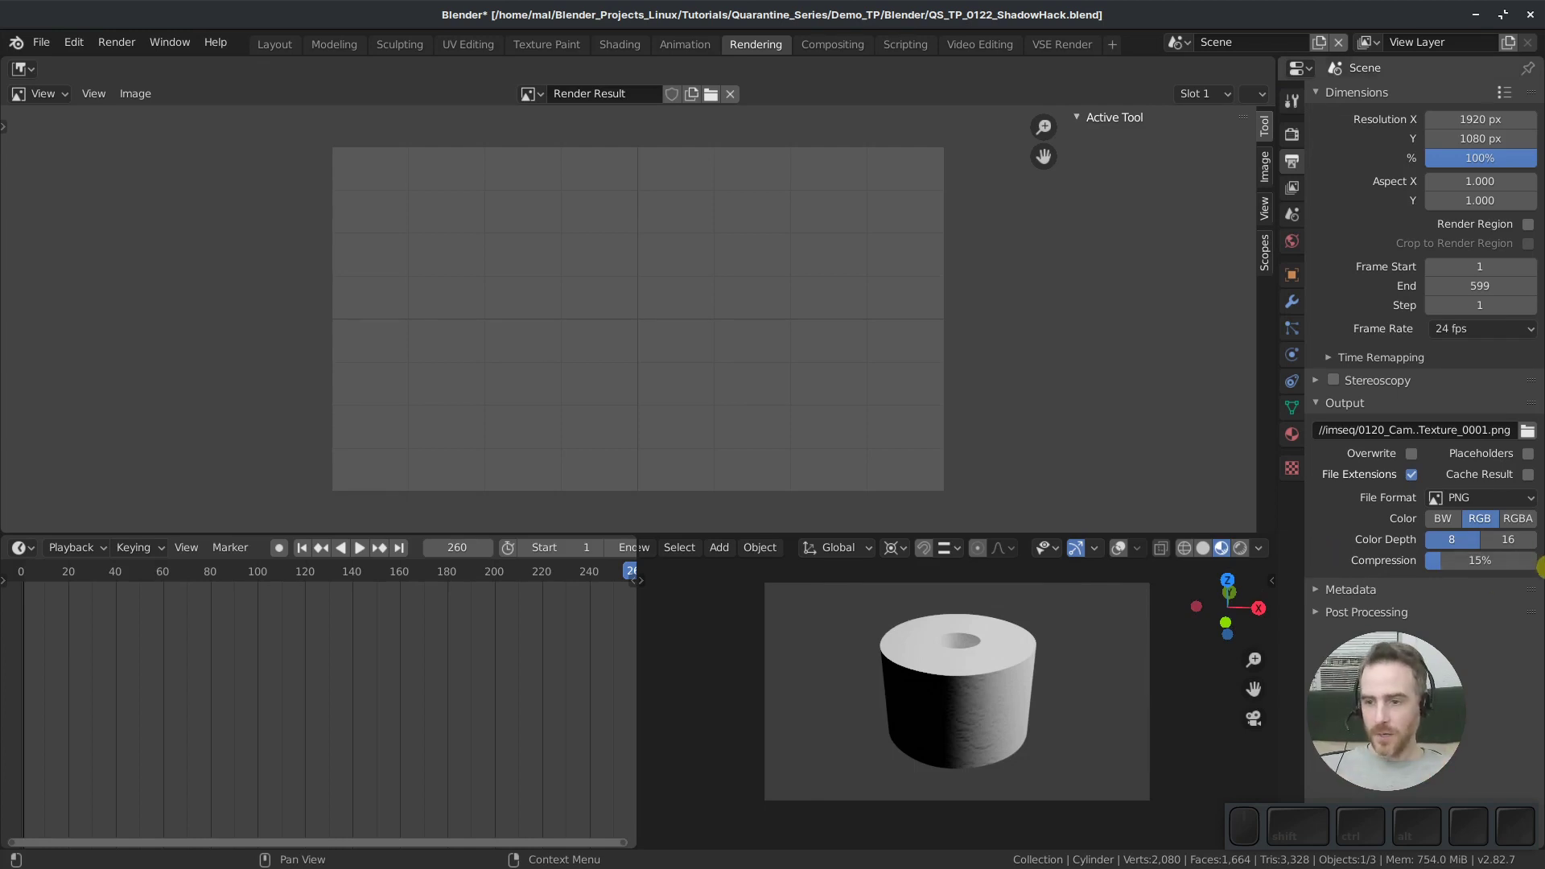
left_click(1523, 520)
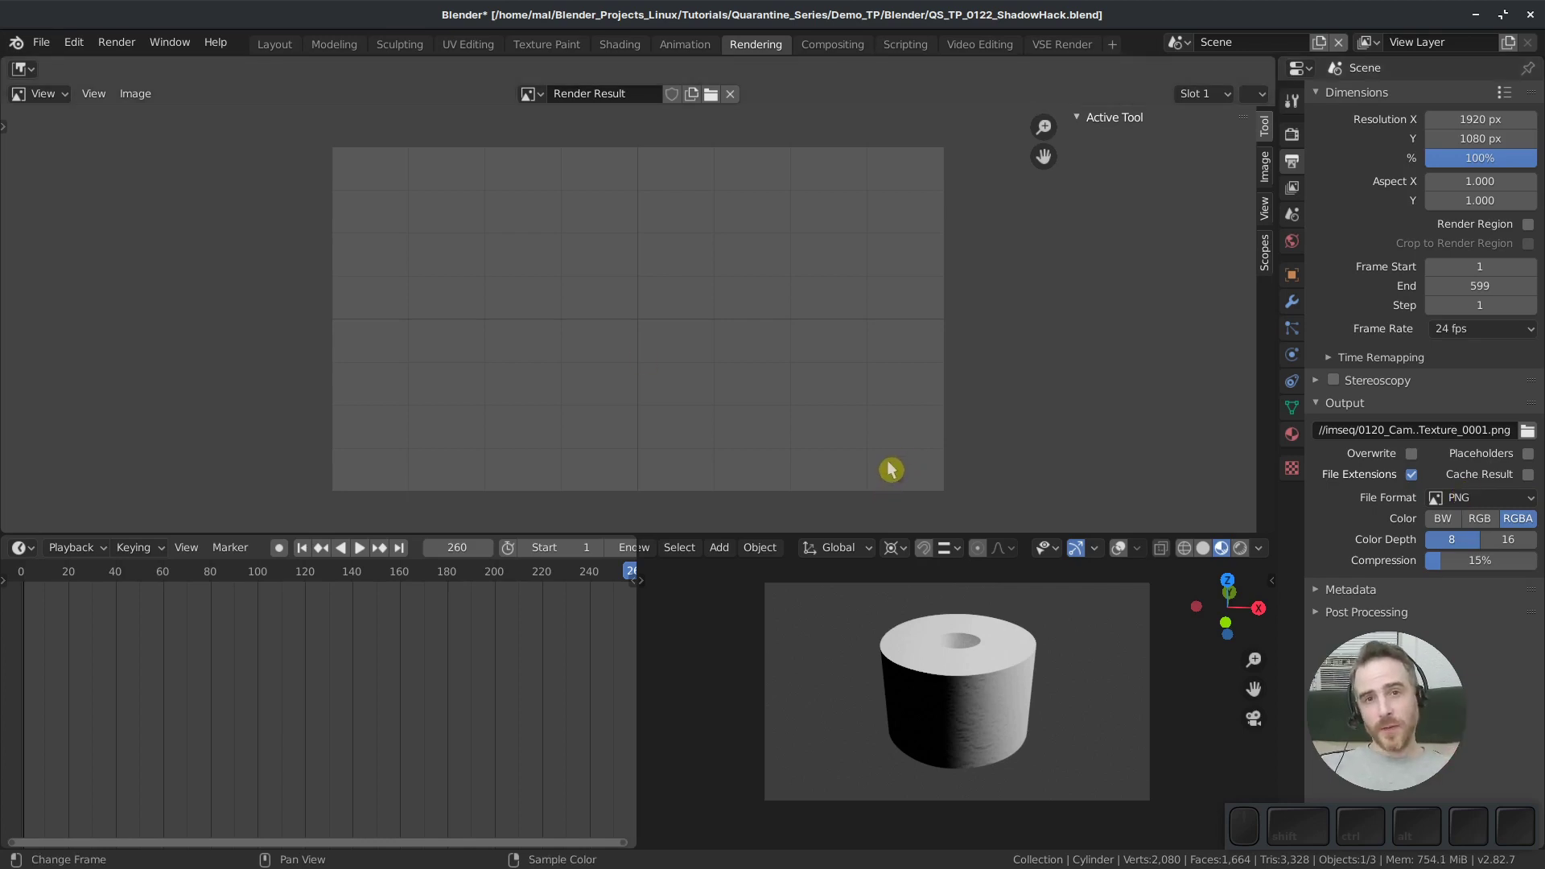
In the video editing sequencer, leave the meta strip's contents, mute MetaStrip.001 and return the playhead to frame 1
left_click(996, 48)
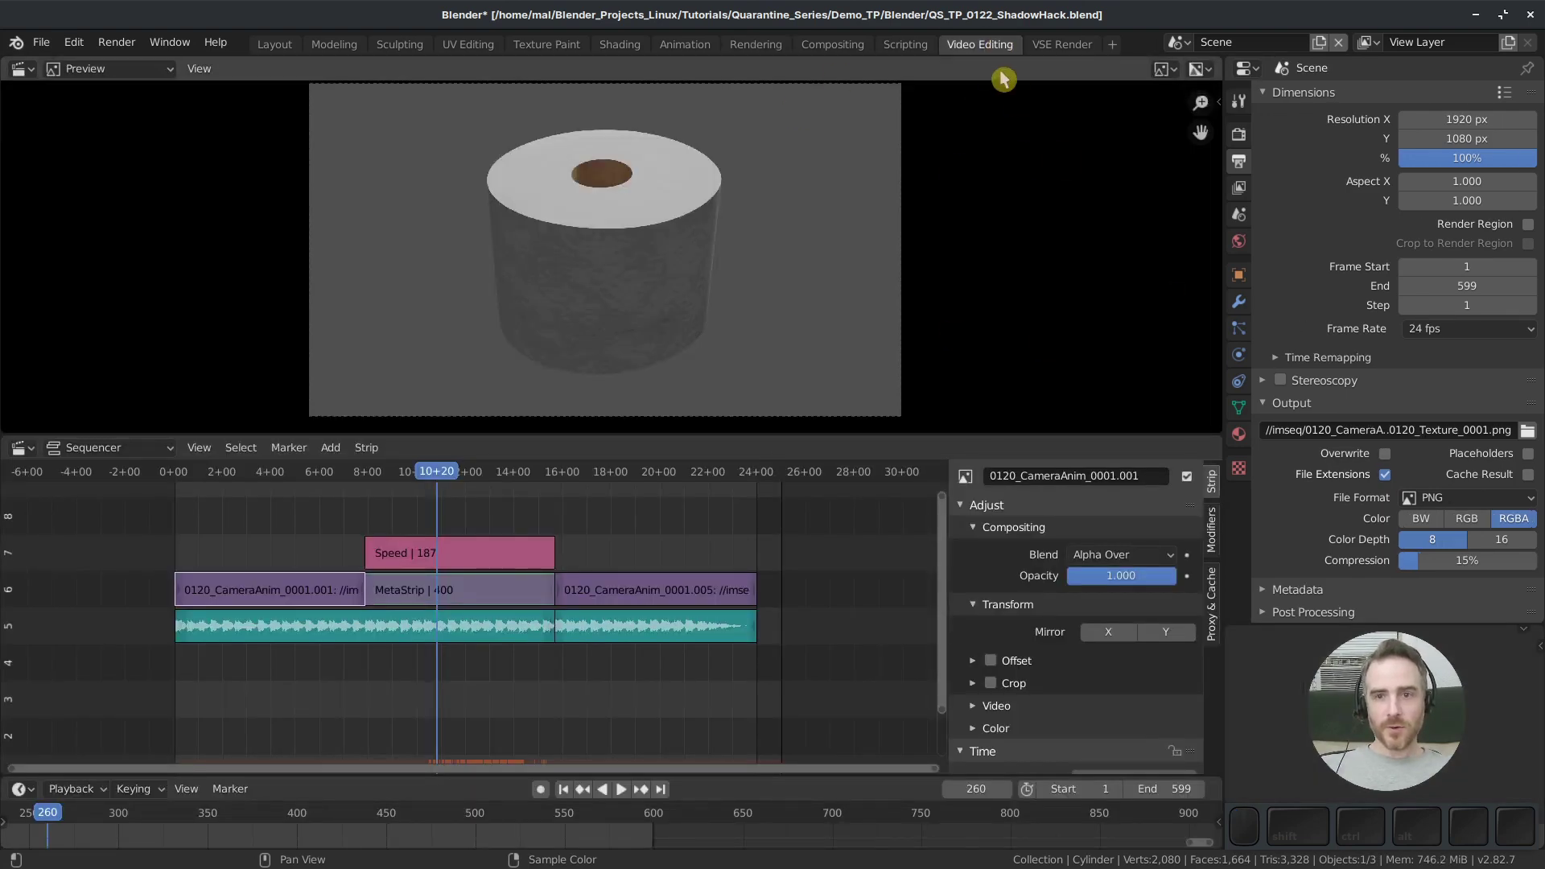
middle_click_drag(453, 553, 579, 586)
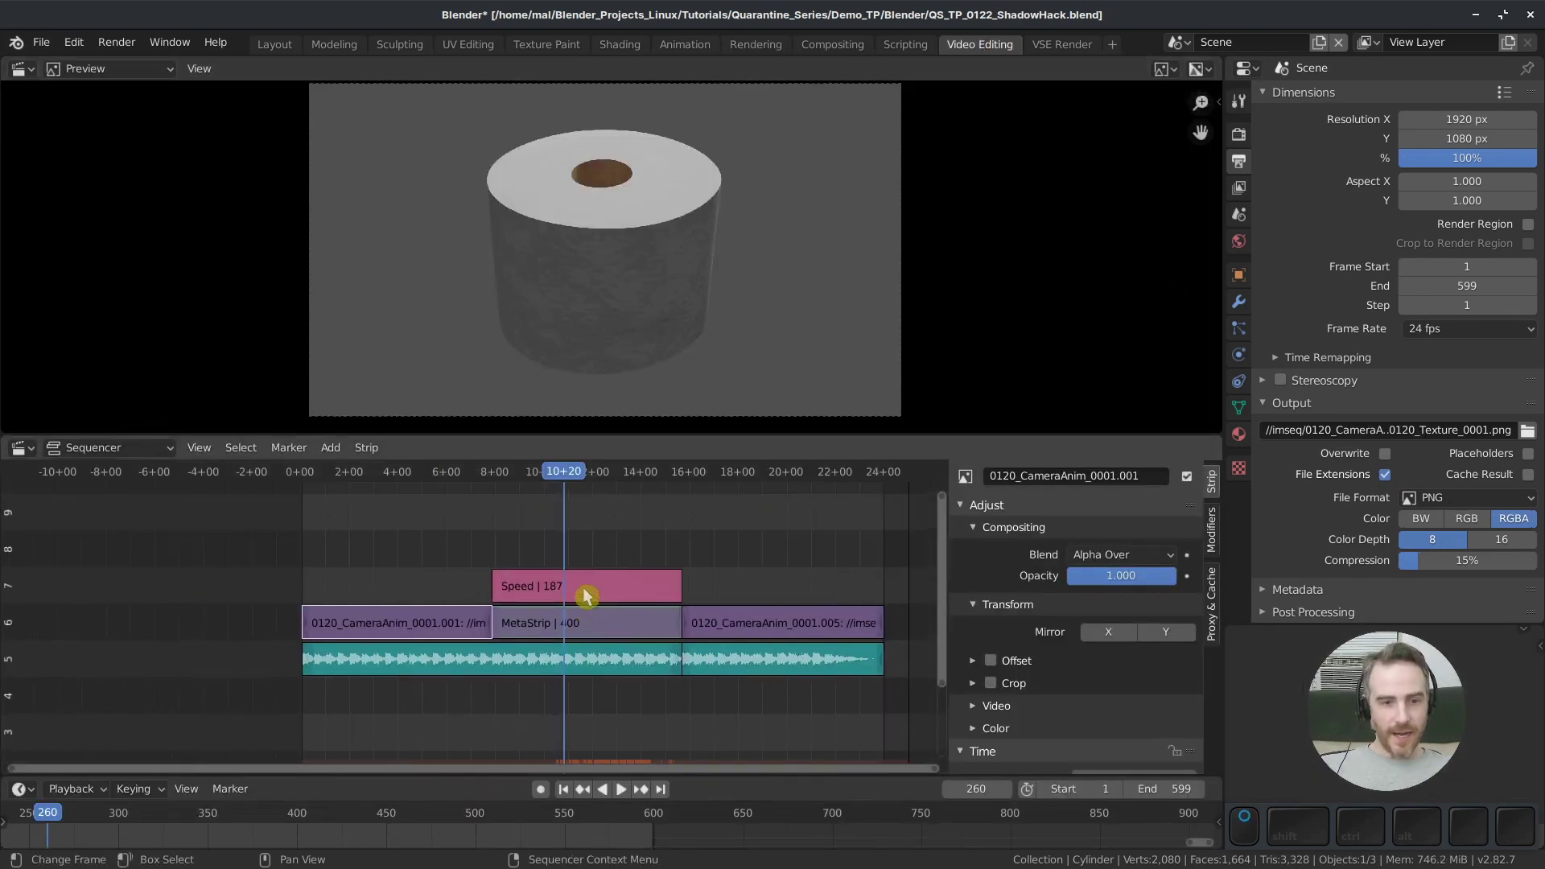
key("Tab")
scroll(615, 603, "down", 2)
key("h")
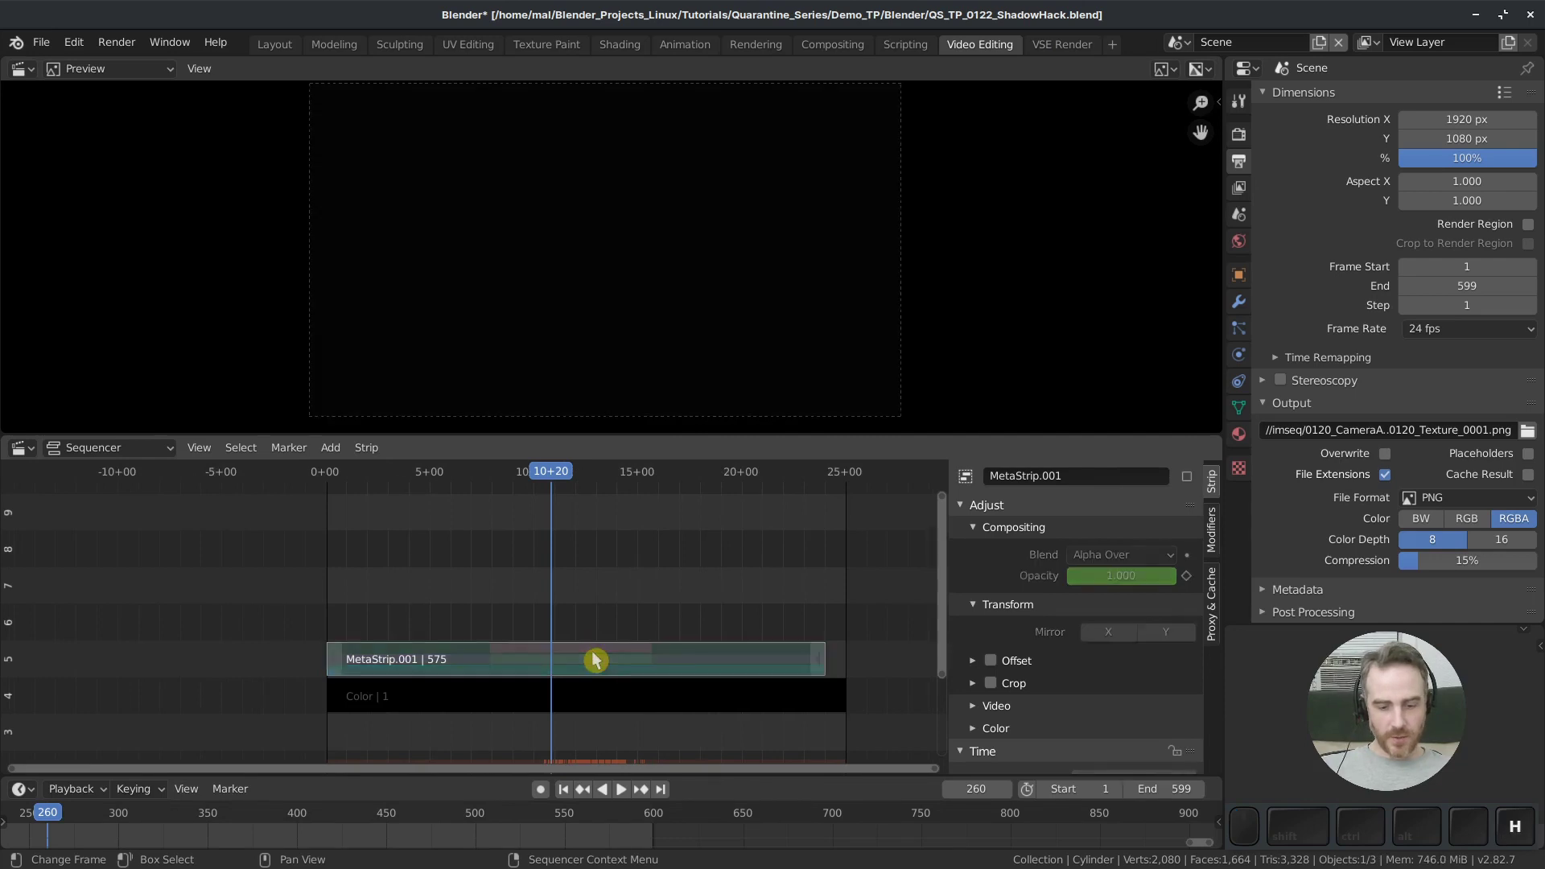
key("shift+Left")
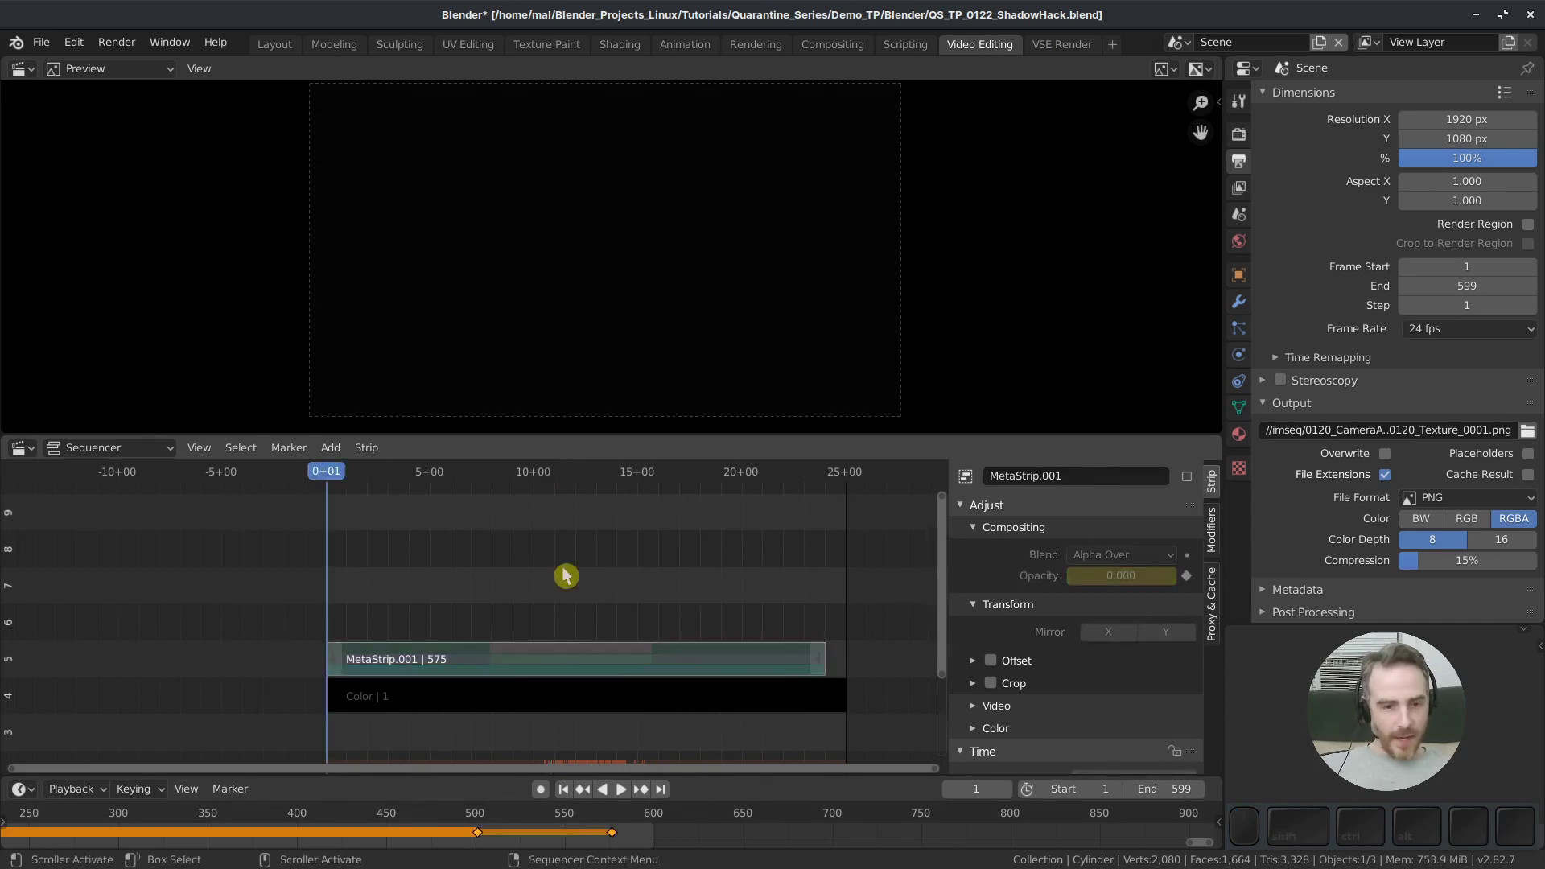
Add all images of the 0120_CameraAnim_Texture folder as an image sequence strip at frame 1 on channel 6
key("shift+a")
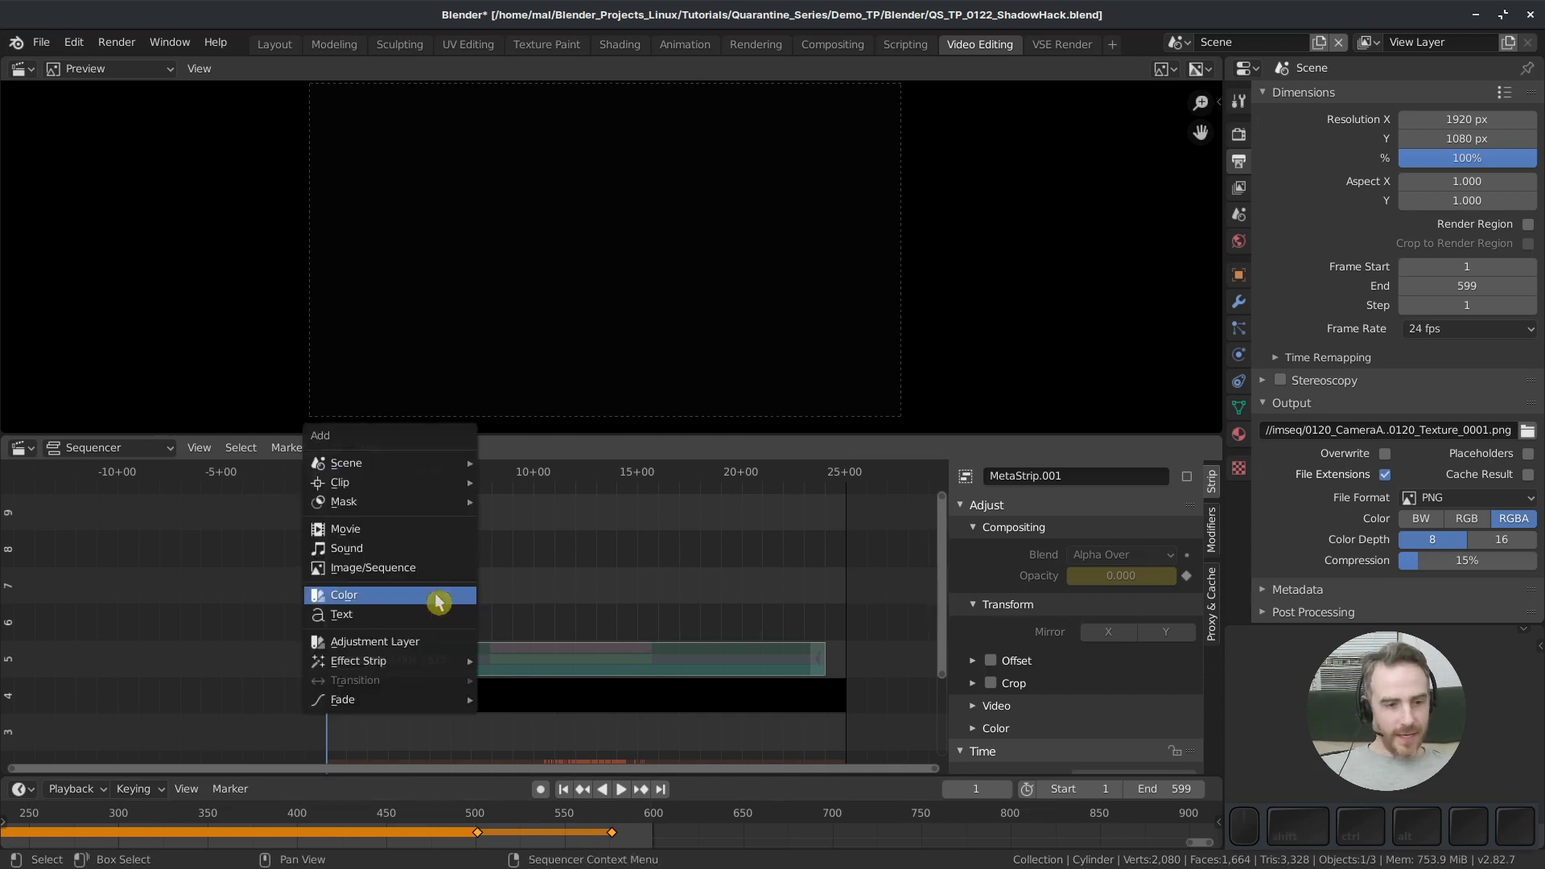
left_click(435, 575)
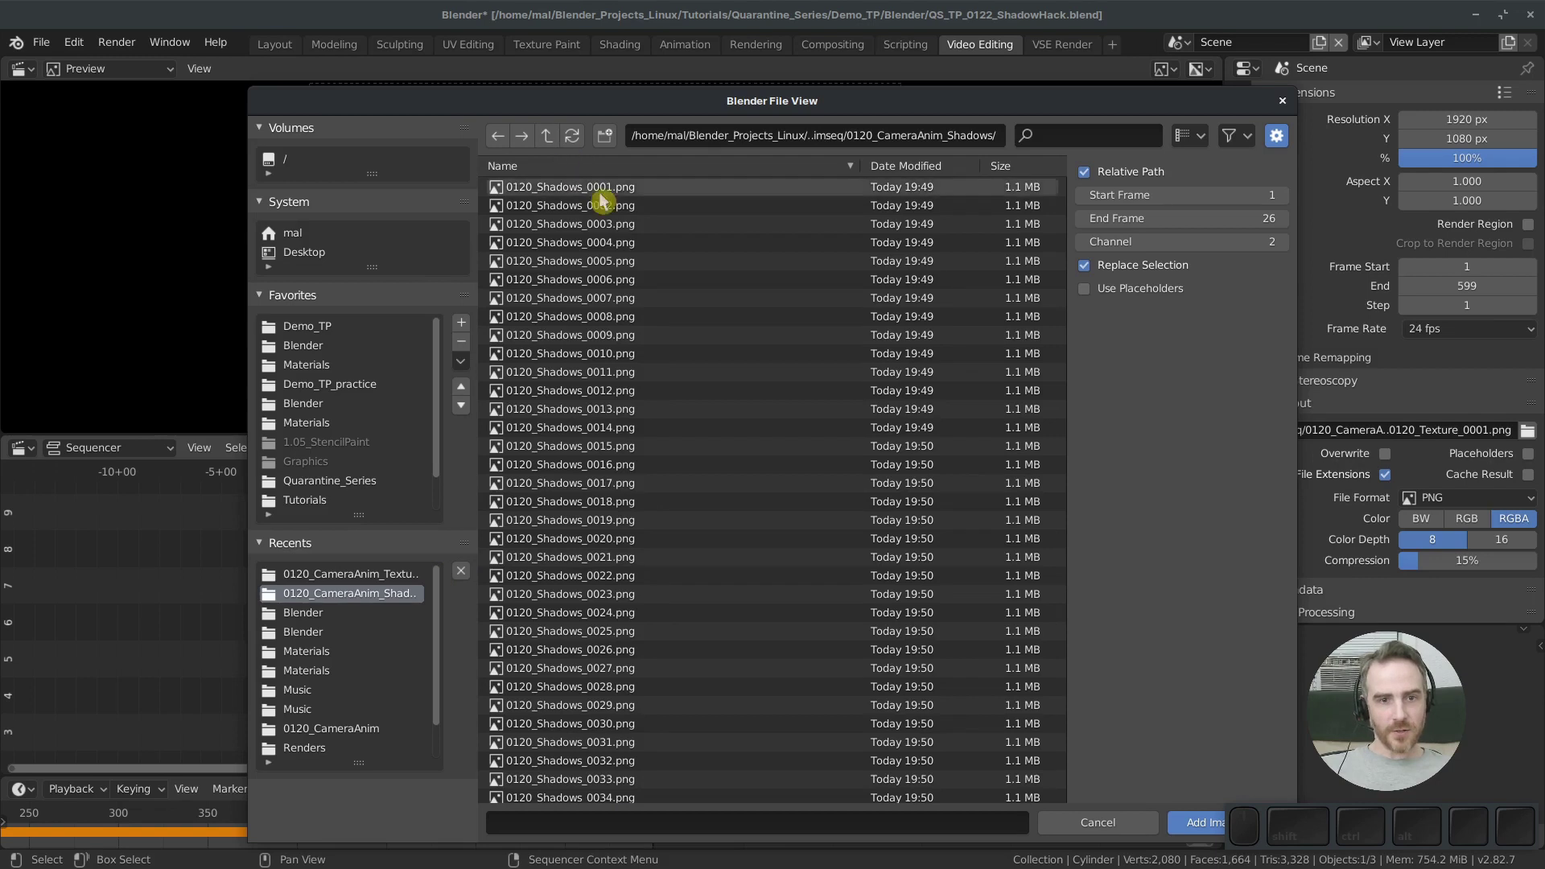
left_click(547, 136)
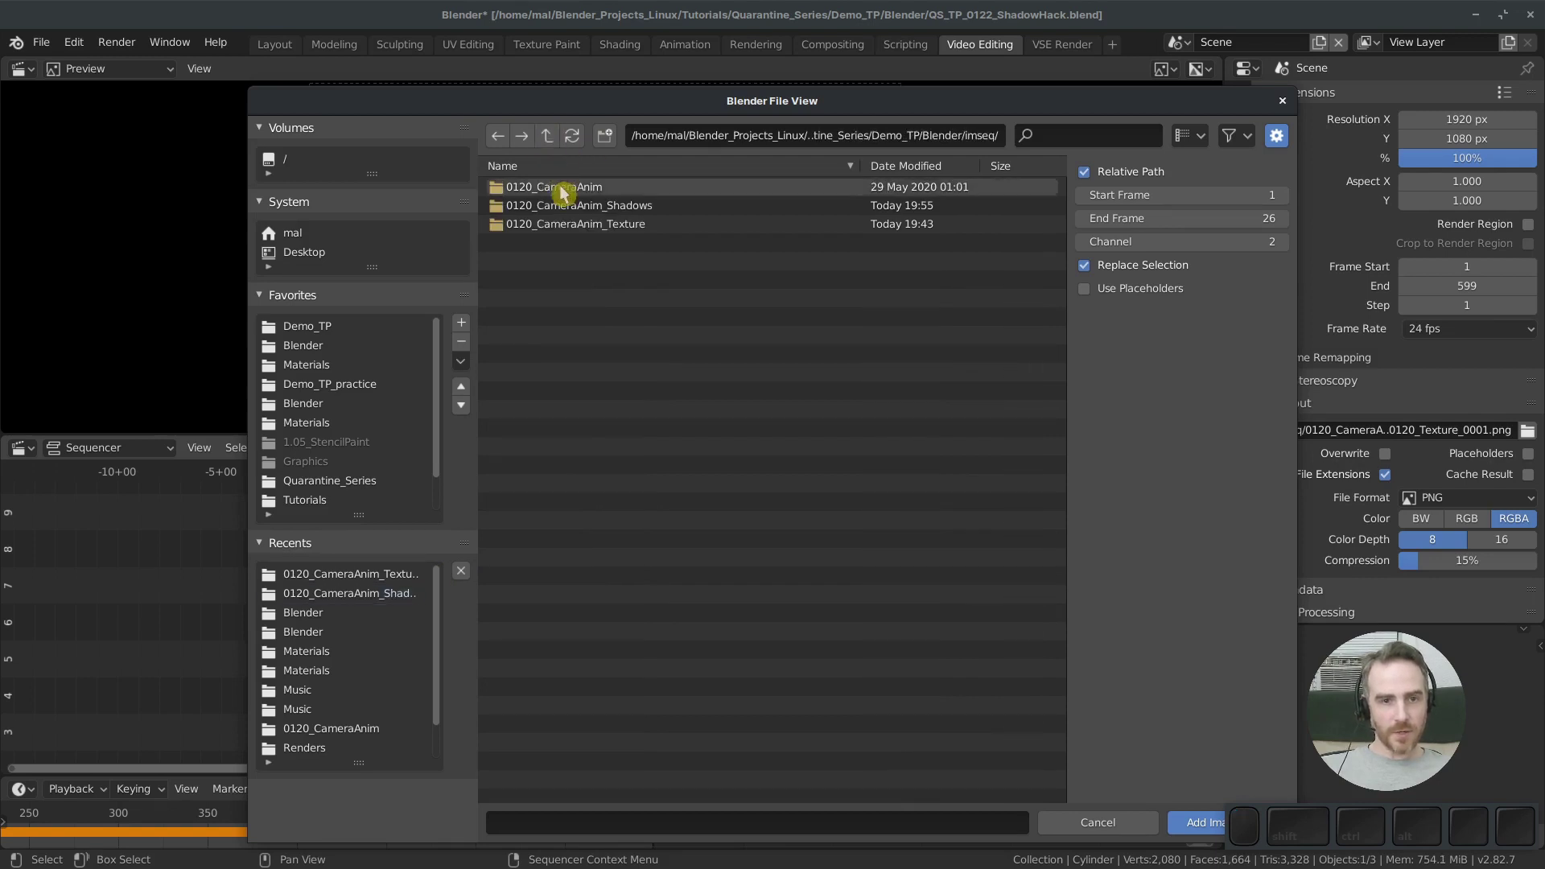
double_click(568, 228)
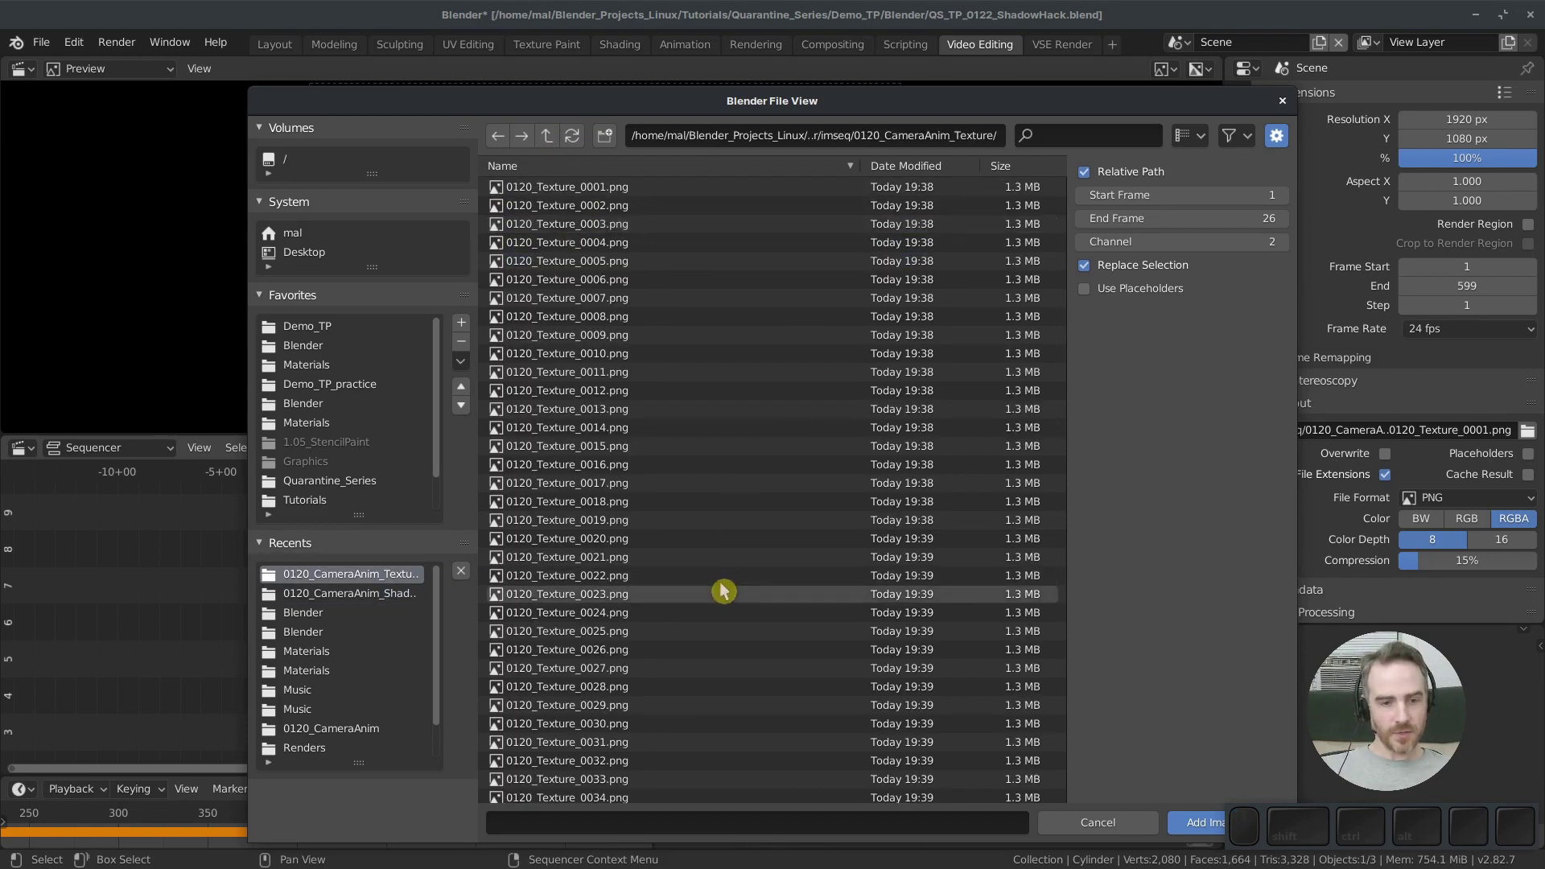
key("a")
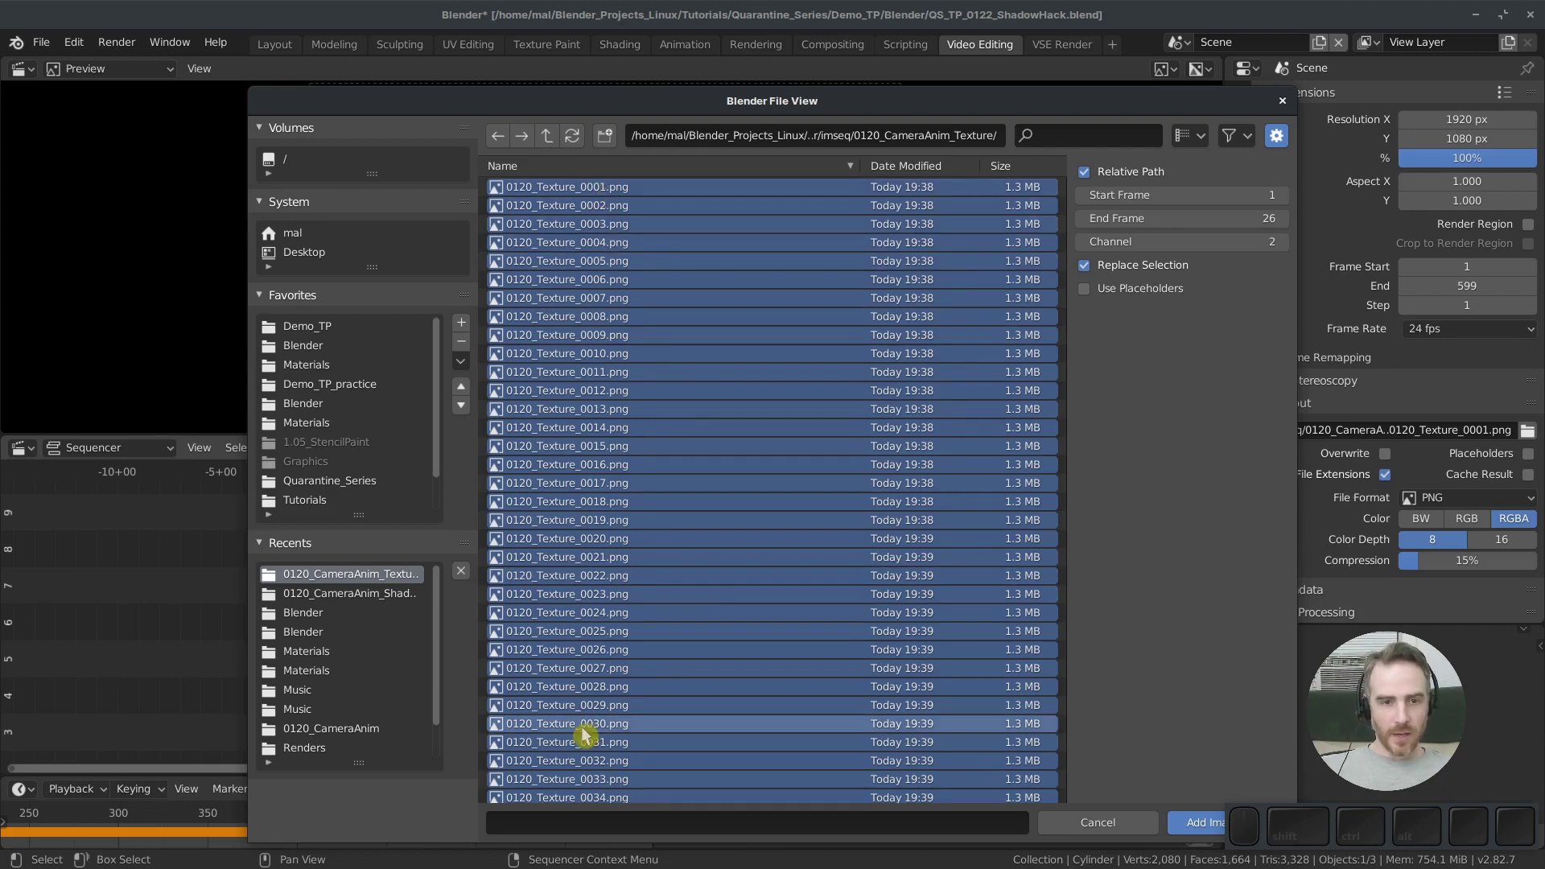
left_click(1196, 822)
key("g")
key("y")
left_click(517, 508)
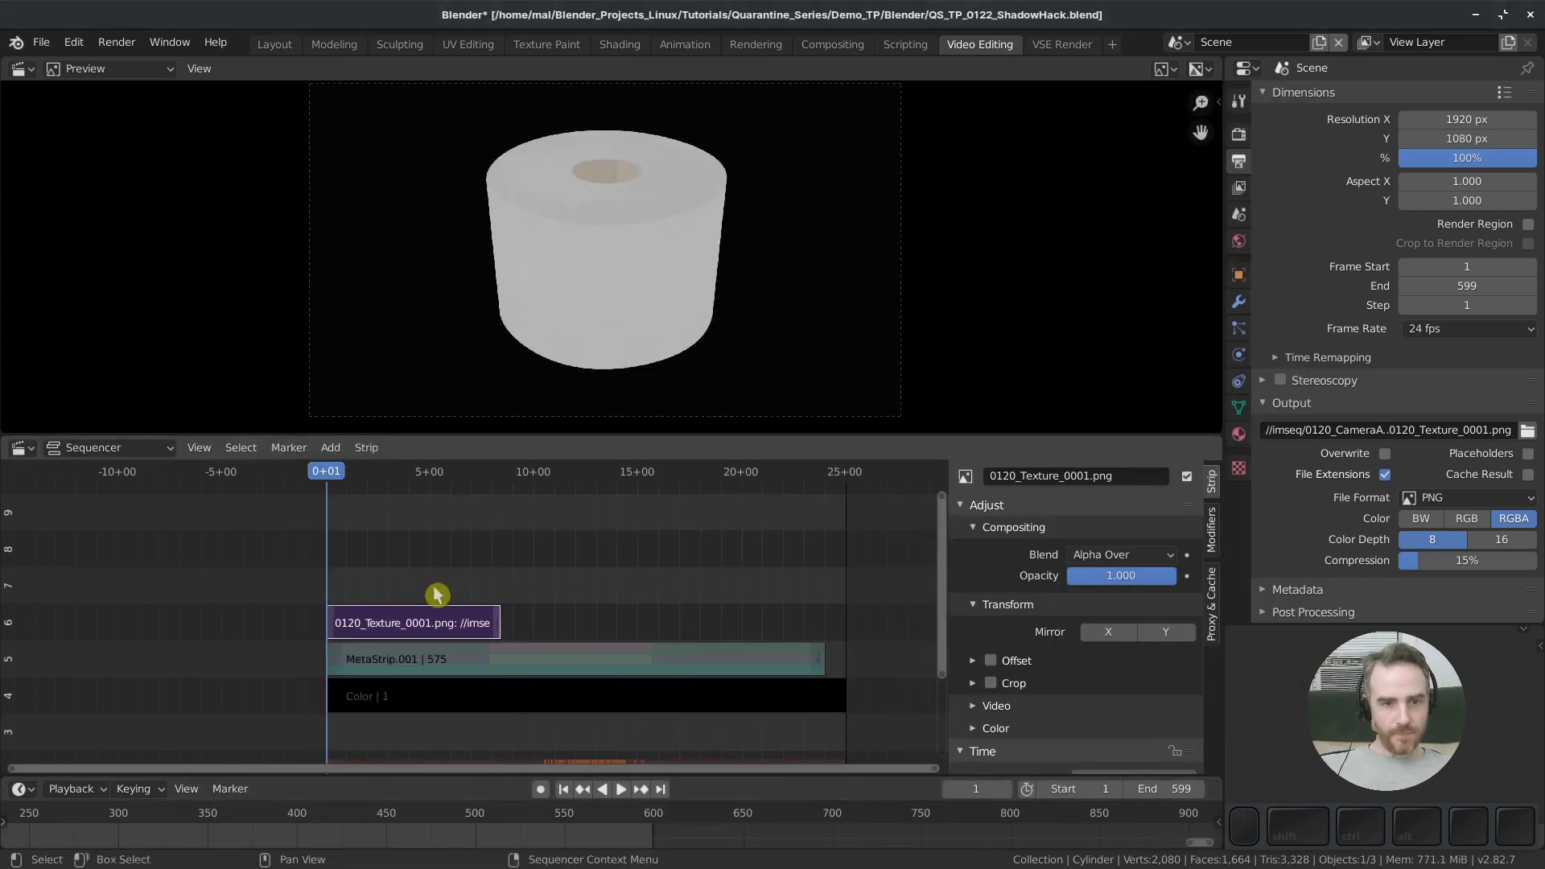
Add all images of the 0120_CameraAnim_Shadows folder as an image sequence strip on channel 7, directly above the texture strip
key("shift+a")
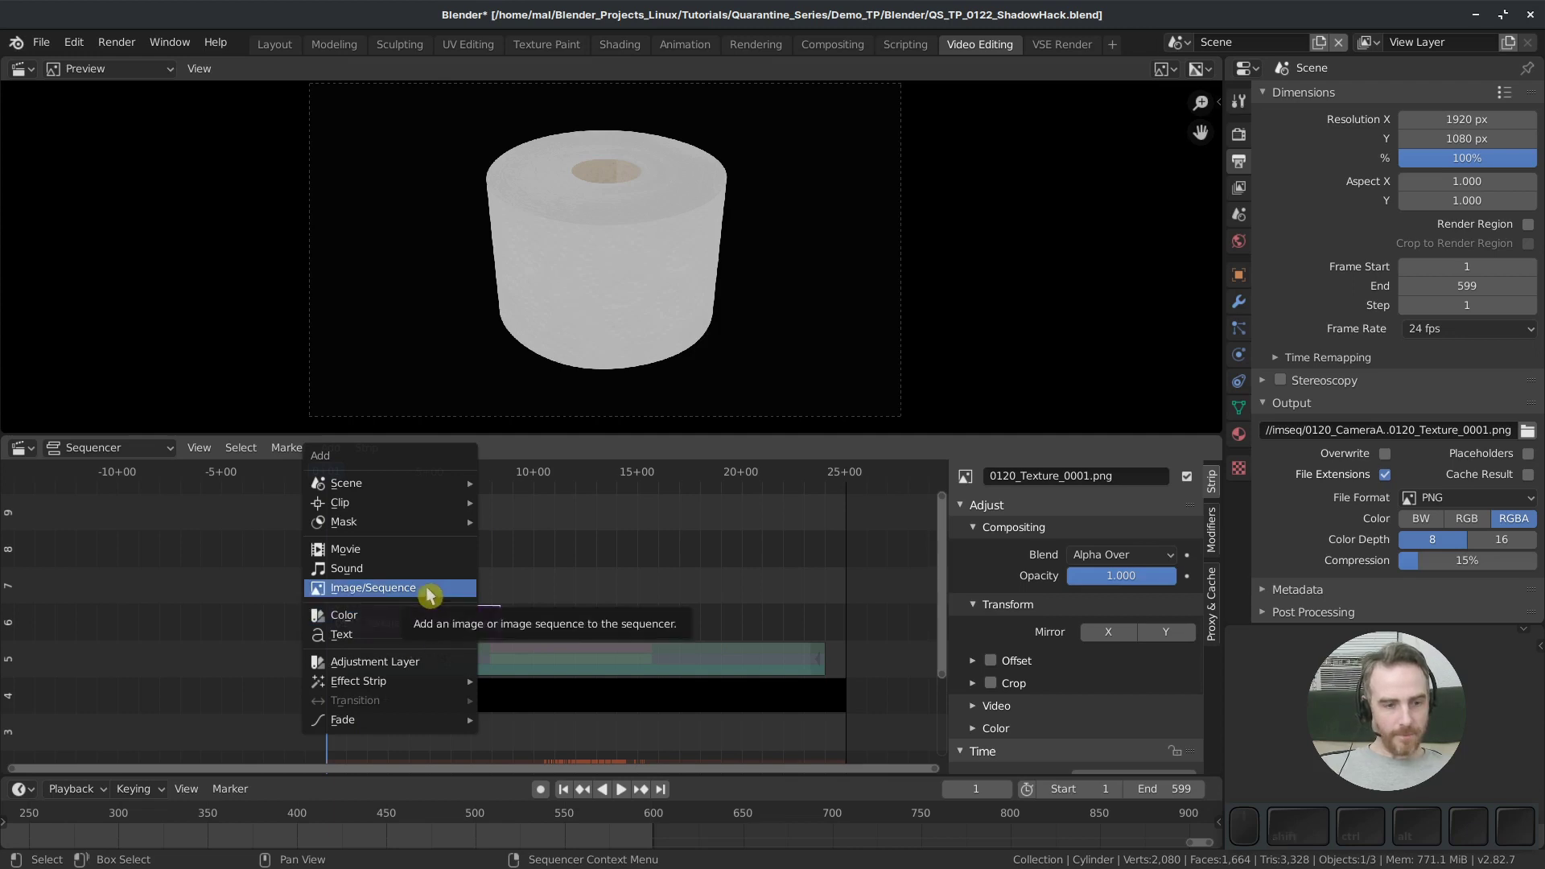
left_click(429, 595)
left_click(553, 142)
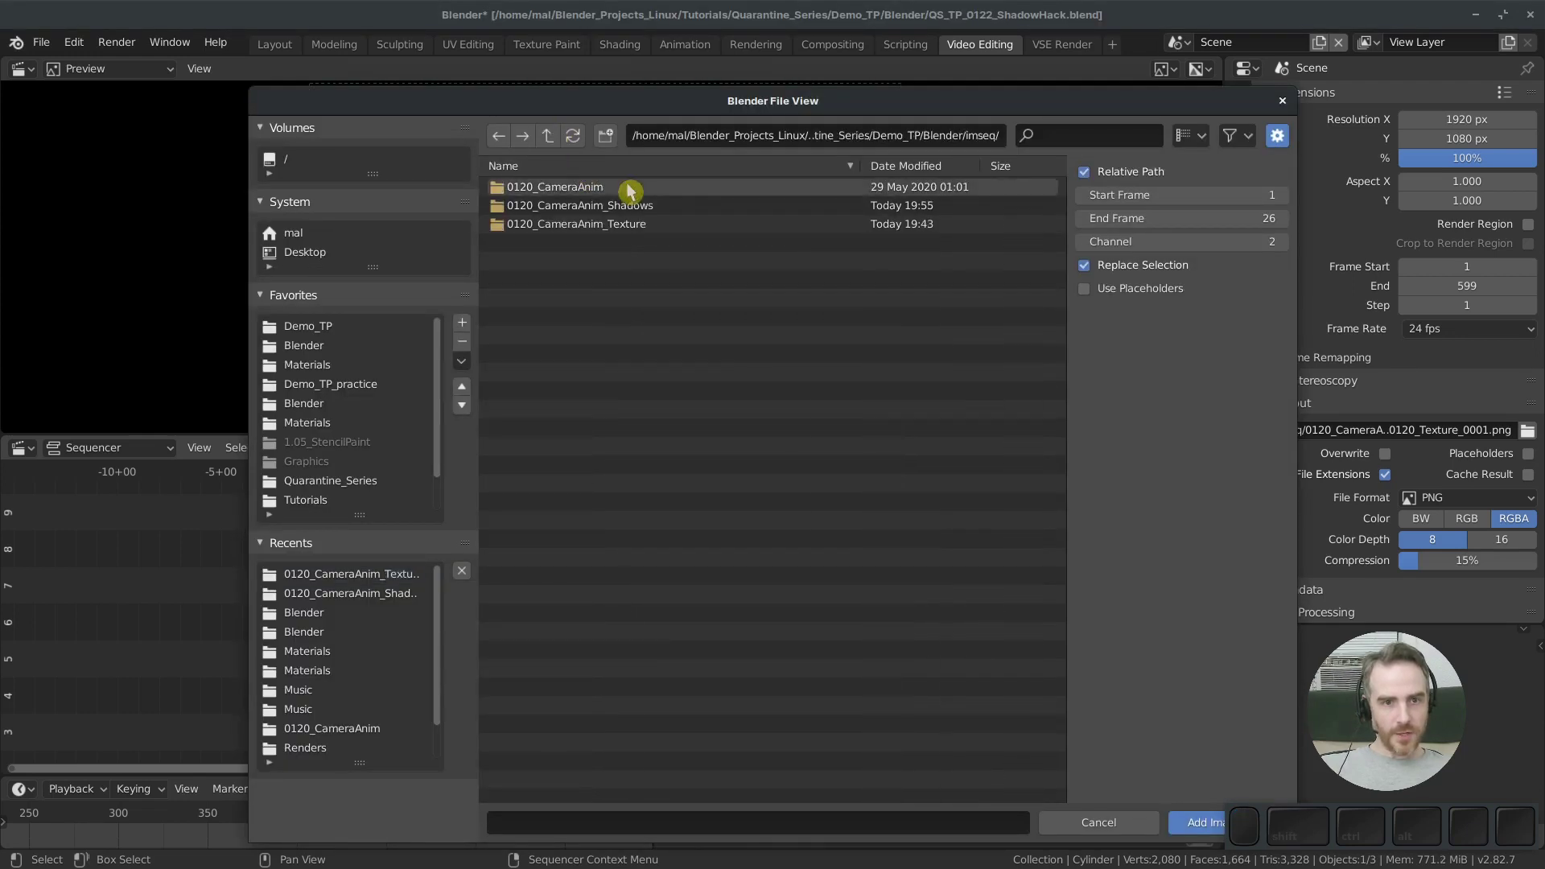
double_click(630, 211)
key("a")
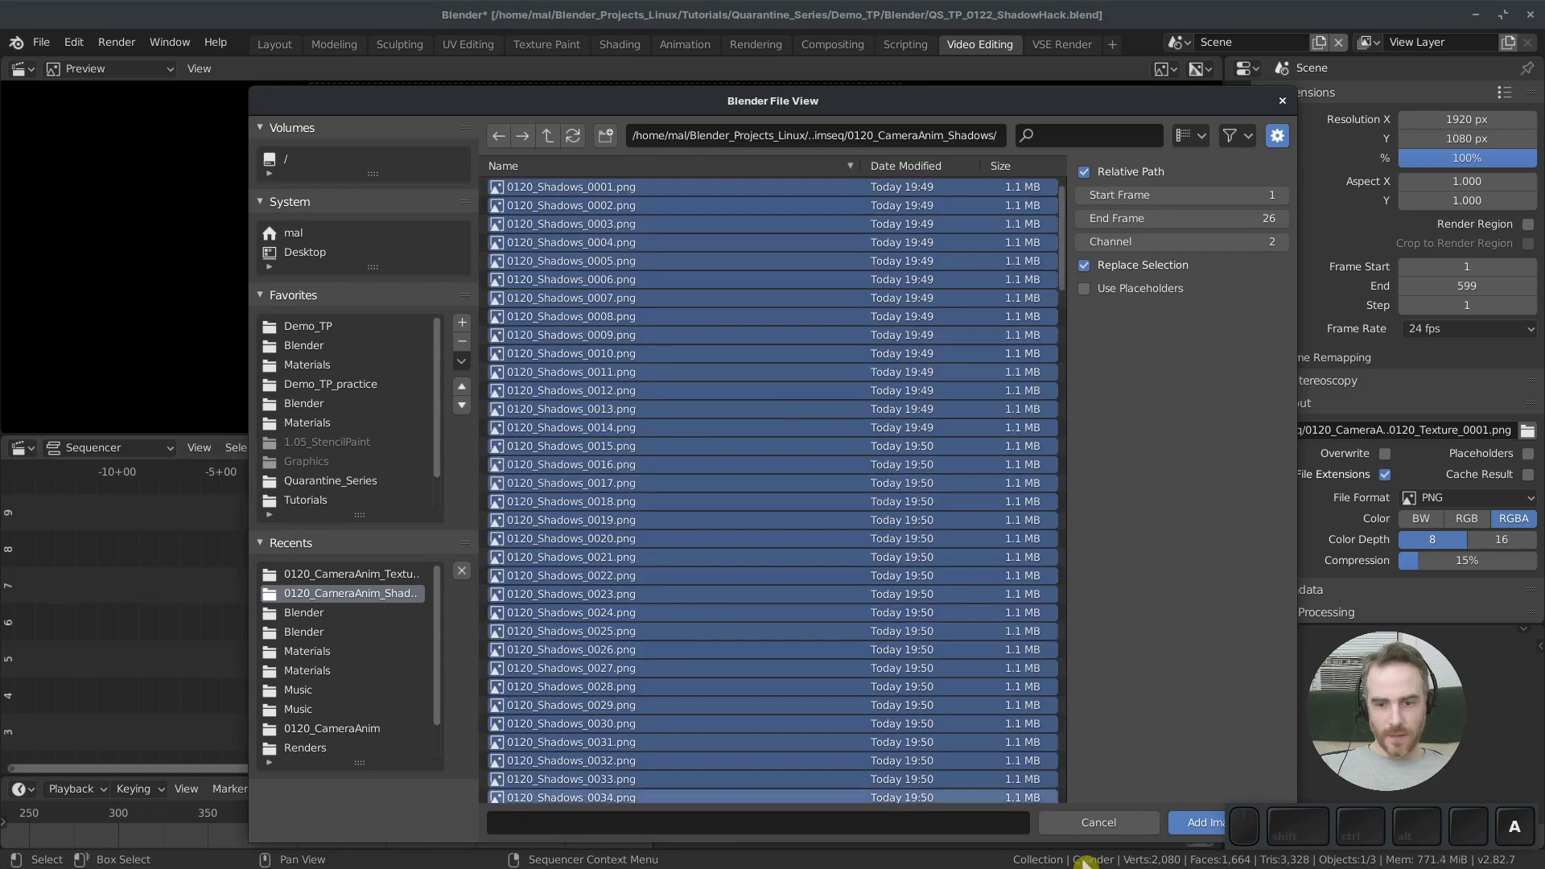
left_click(1195, 822)
key("g")
key("y")
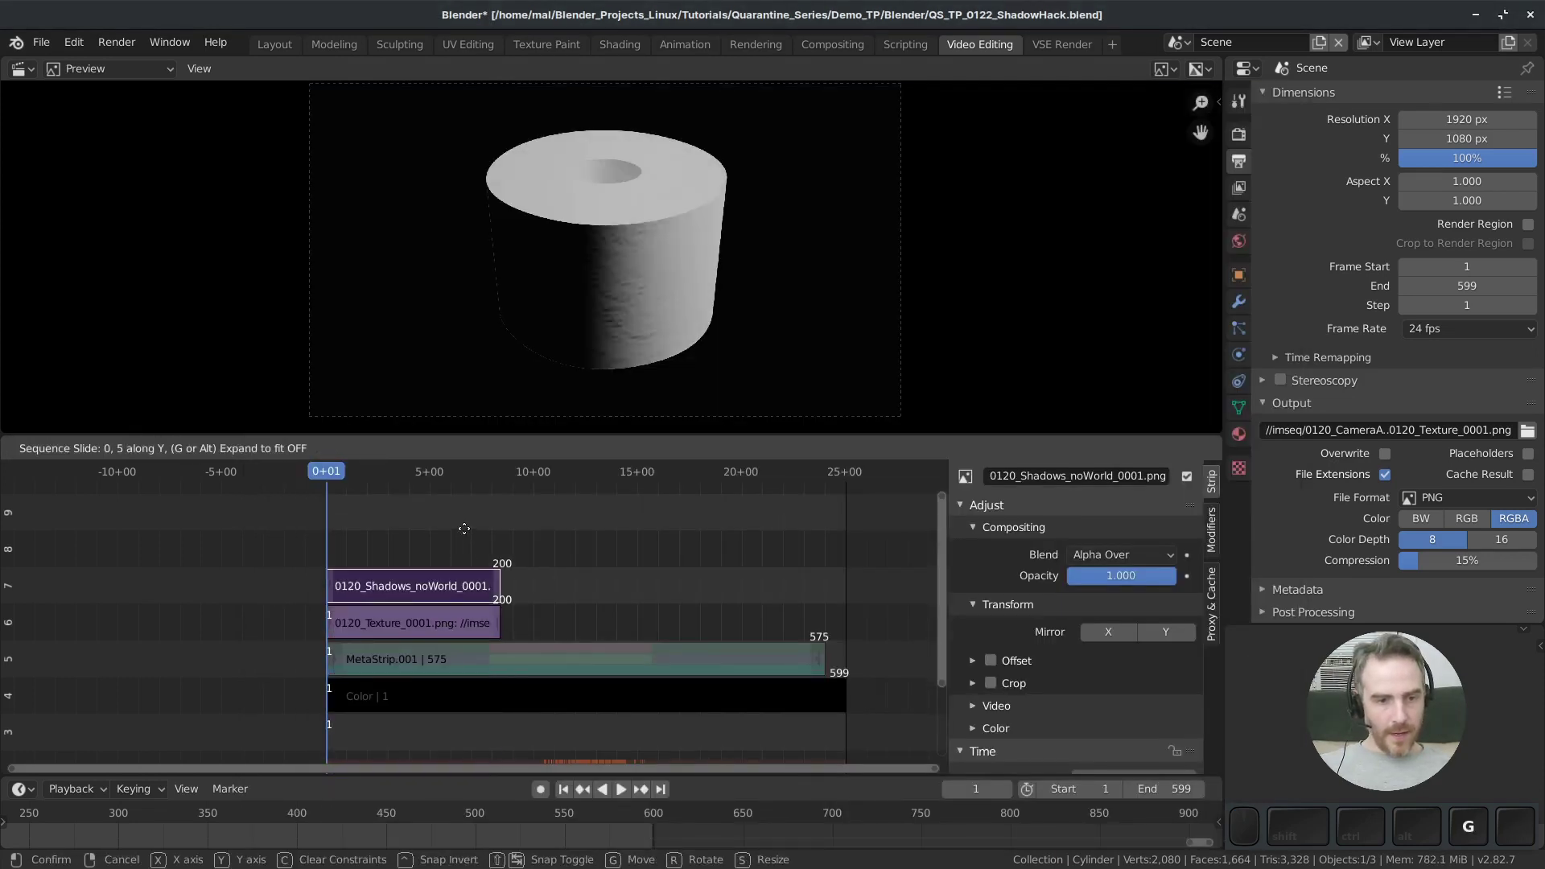
left_click(464, 529)
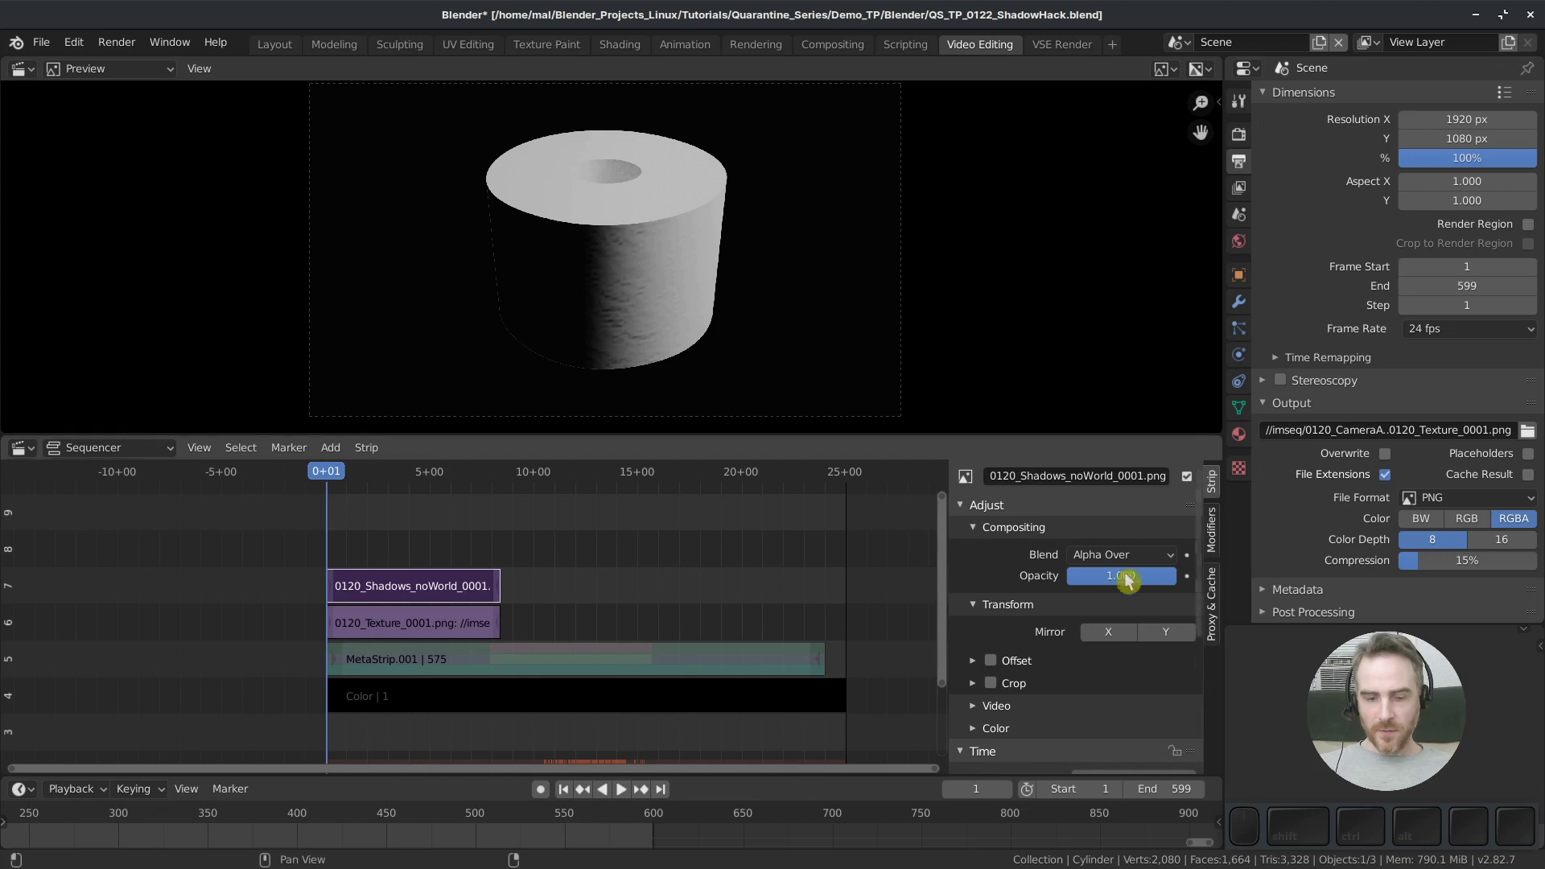
Set the shadow strip's blend mode to Multiply and lower its opacity to 0.659
key("n")
key("n")
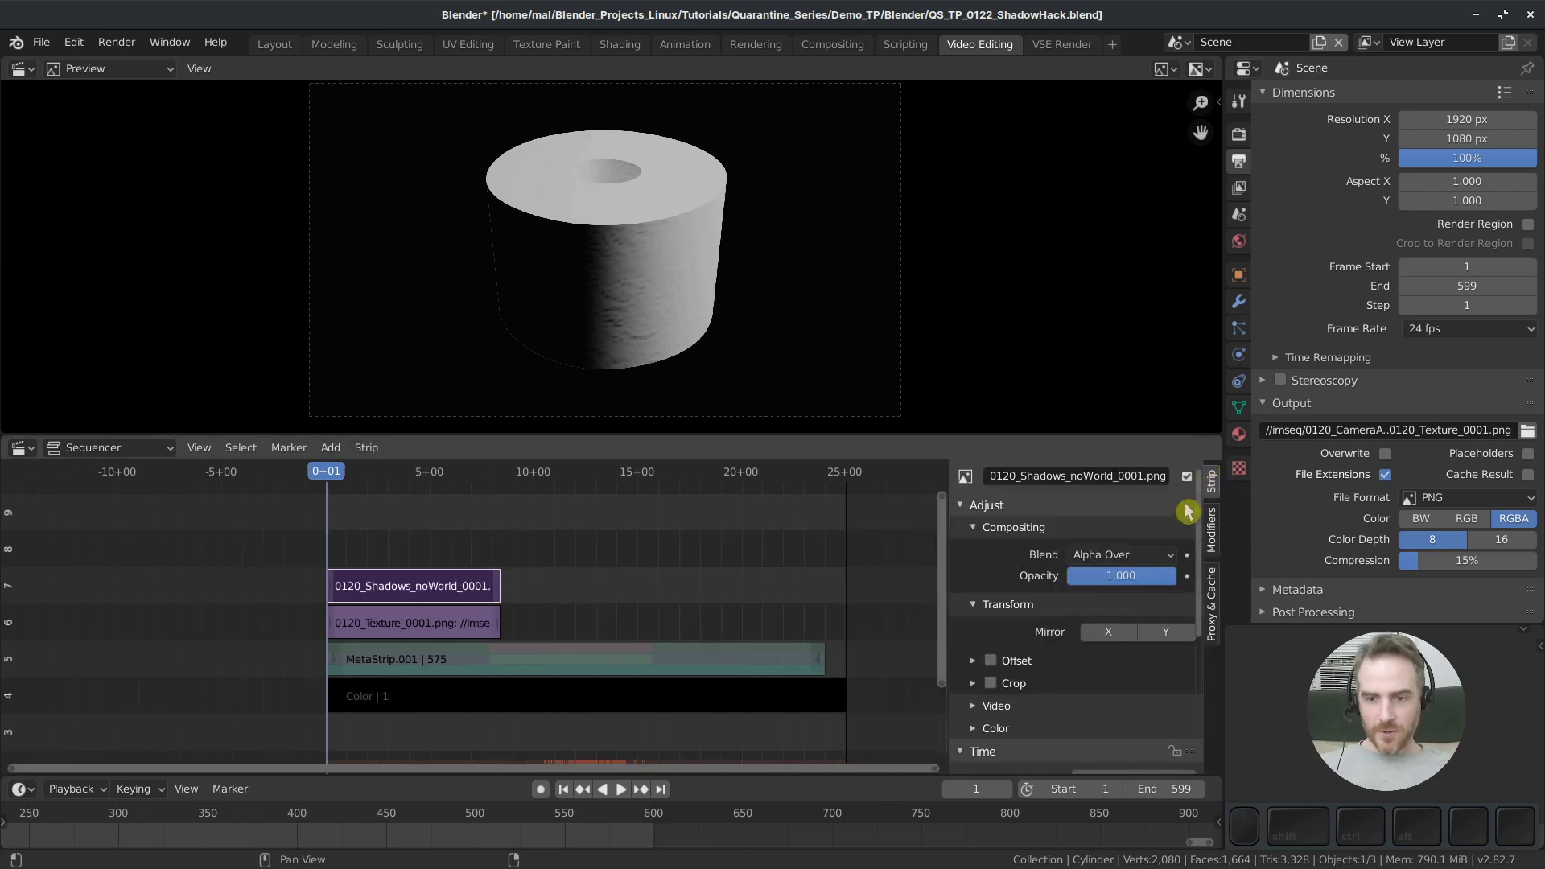
left_click(1147, 555)
left_click(1131, 463)
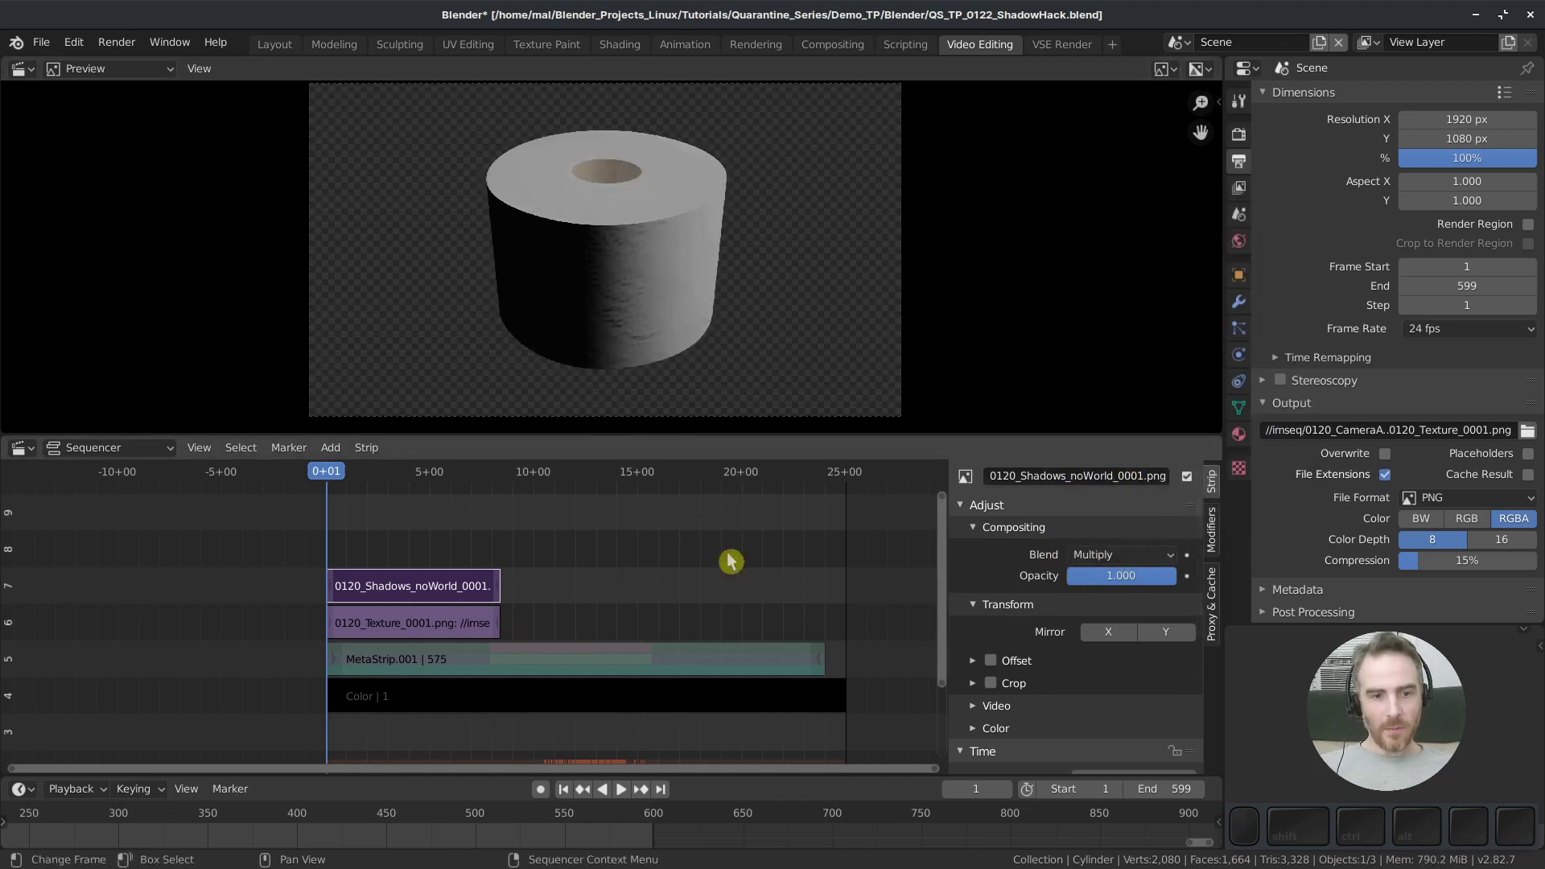
left_click(408, 624)
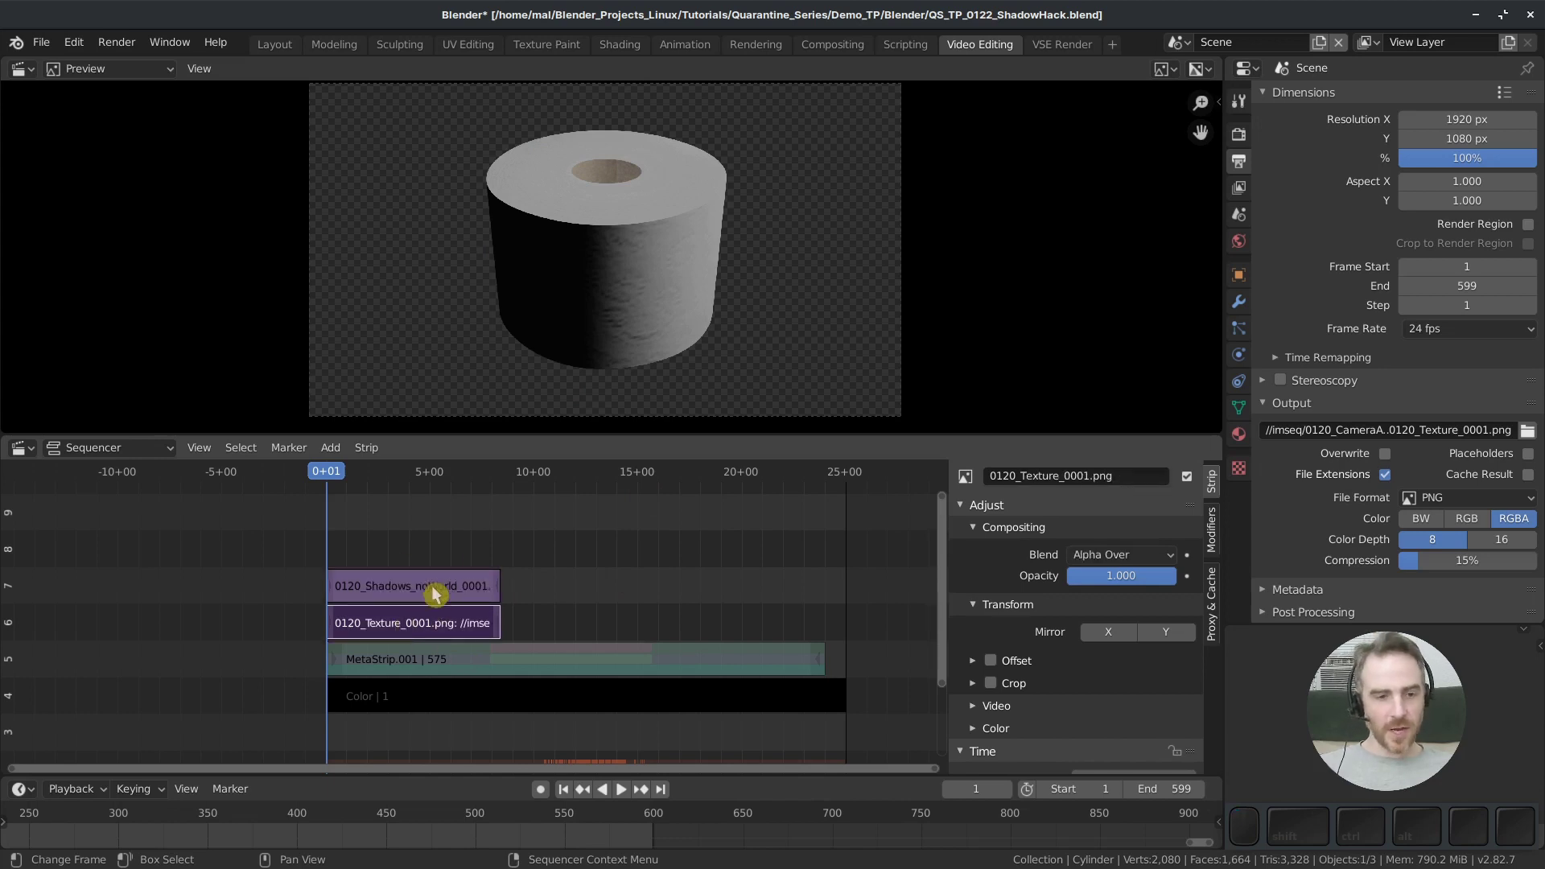
left_click(434, 595)
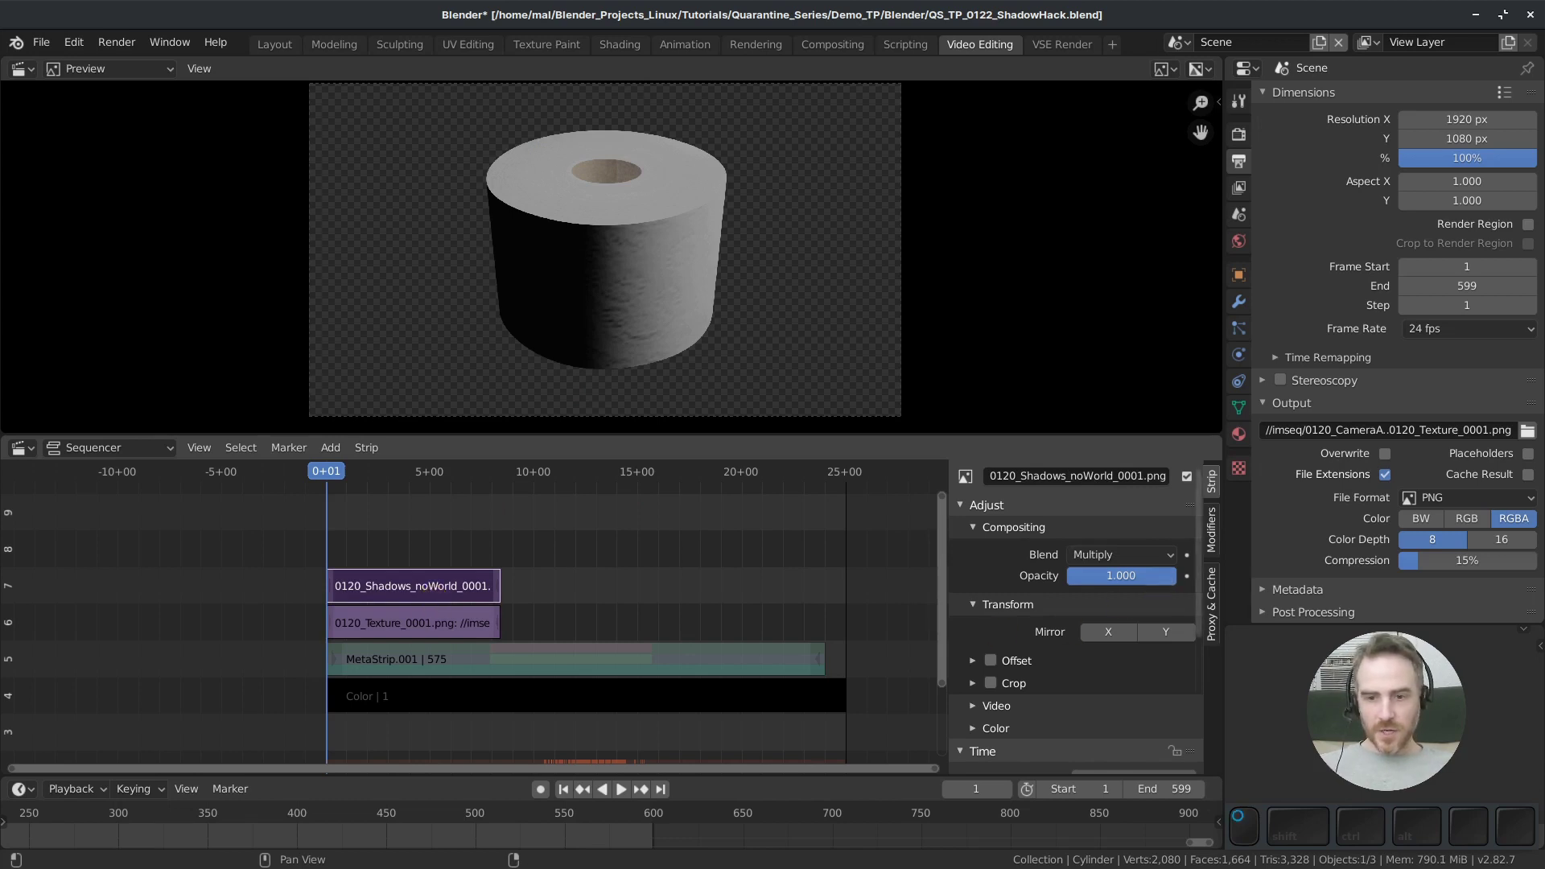
mouse_move(1172, 575)
left_mouse_down()
mouse_move(1116, 576)
mouse_move(1164, 576)
left_mouse_up()
left_click_drag(1150, 576, 1138, 575)
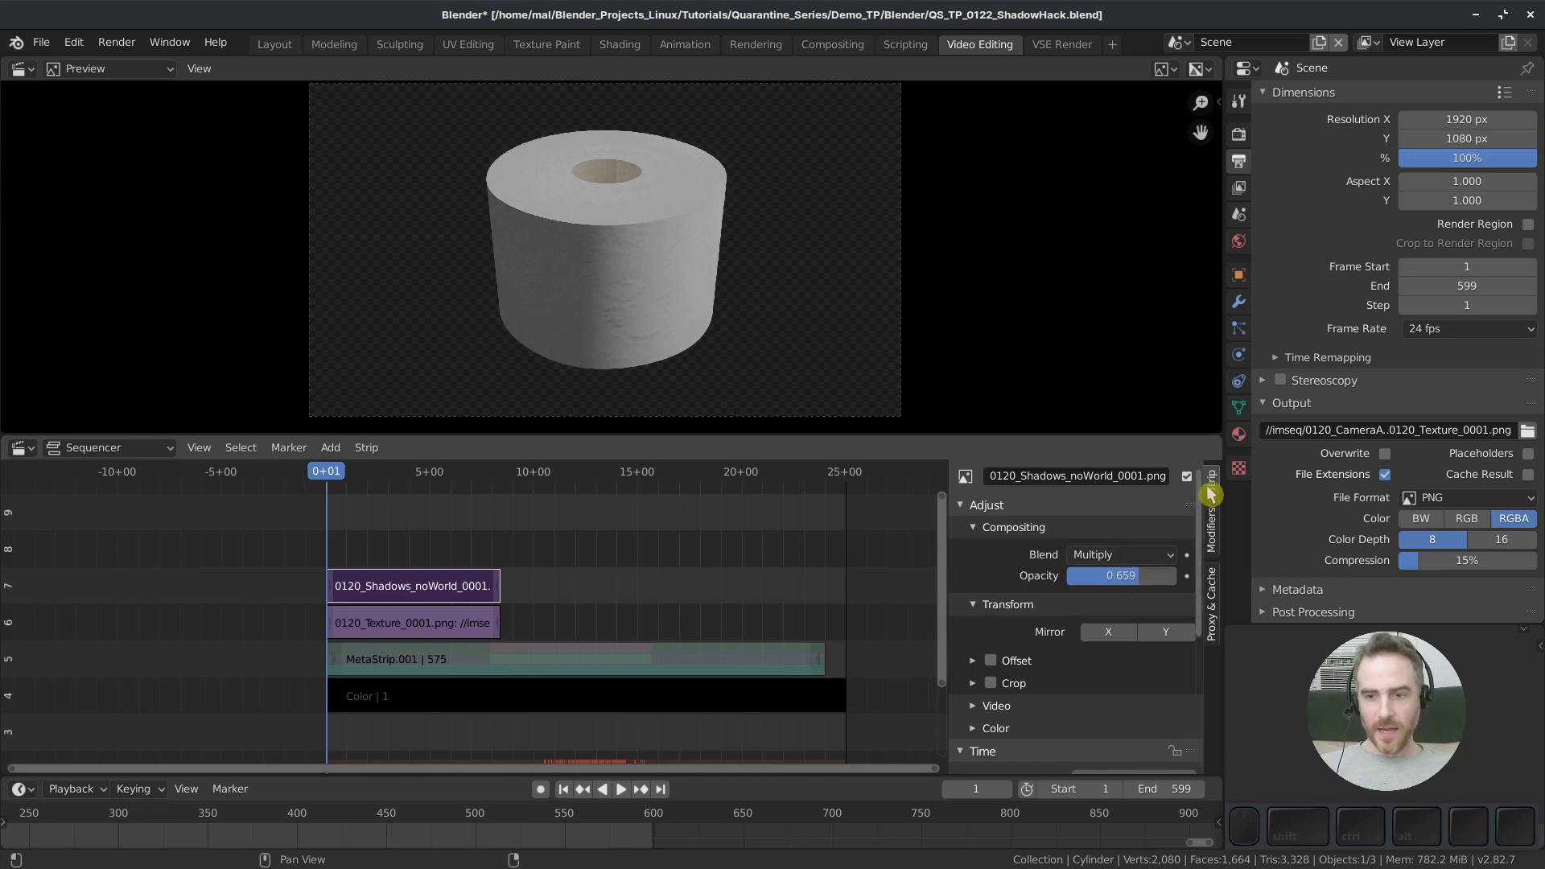
Add a Bright/Contrast modifier to the shadow strip and adjust its values to brighten the shadows
left_click(1213, 531)
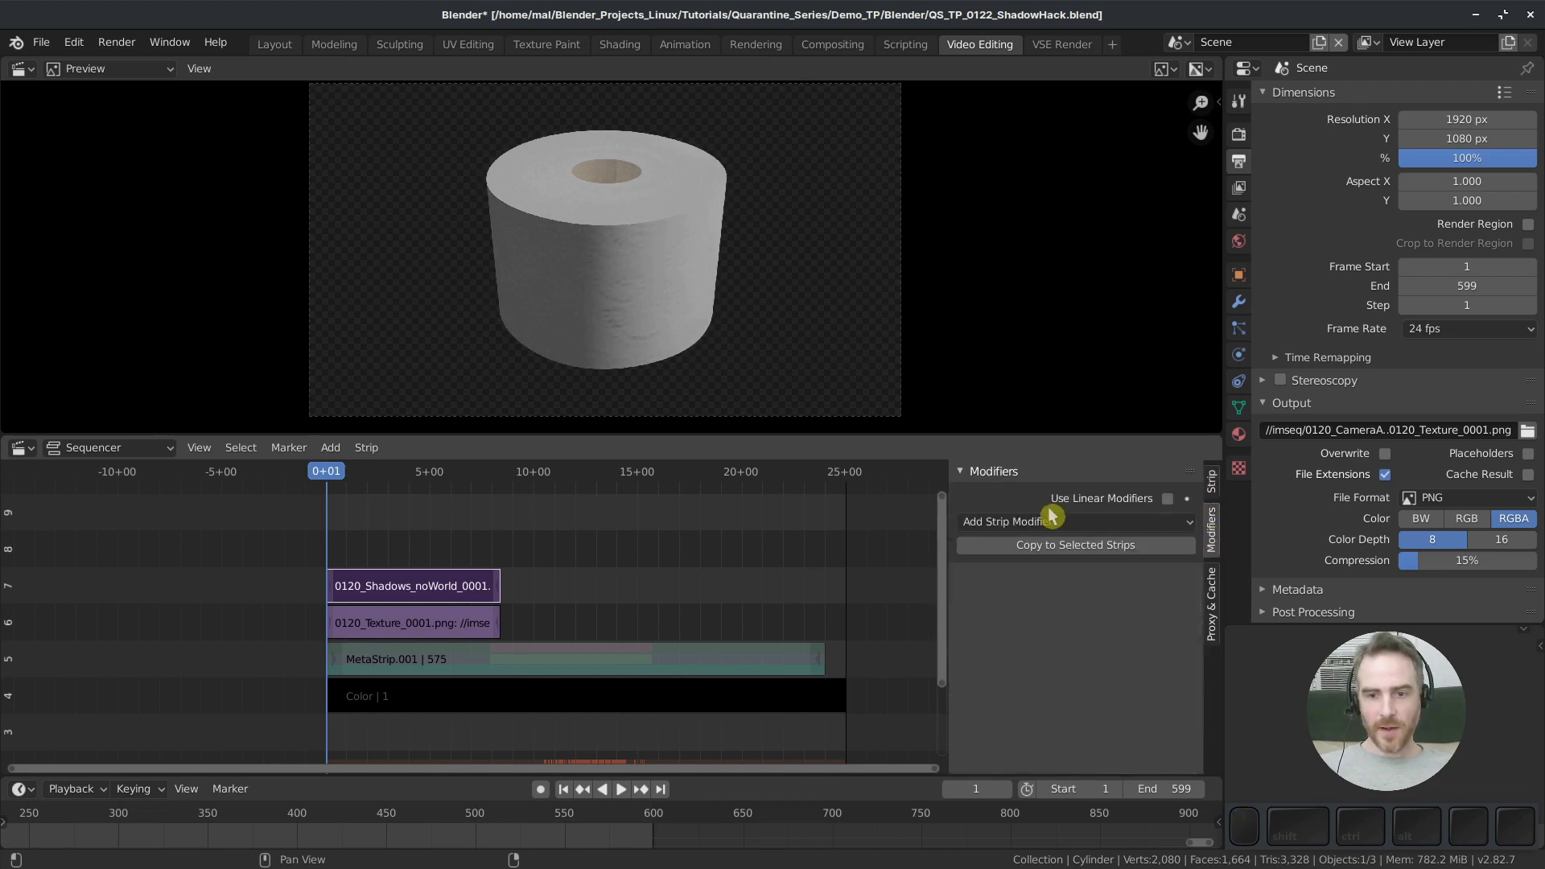
left_click(1030, 522)
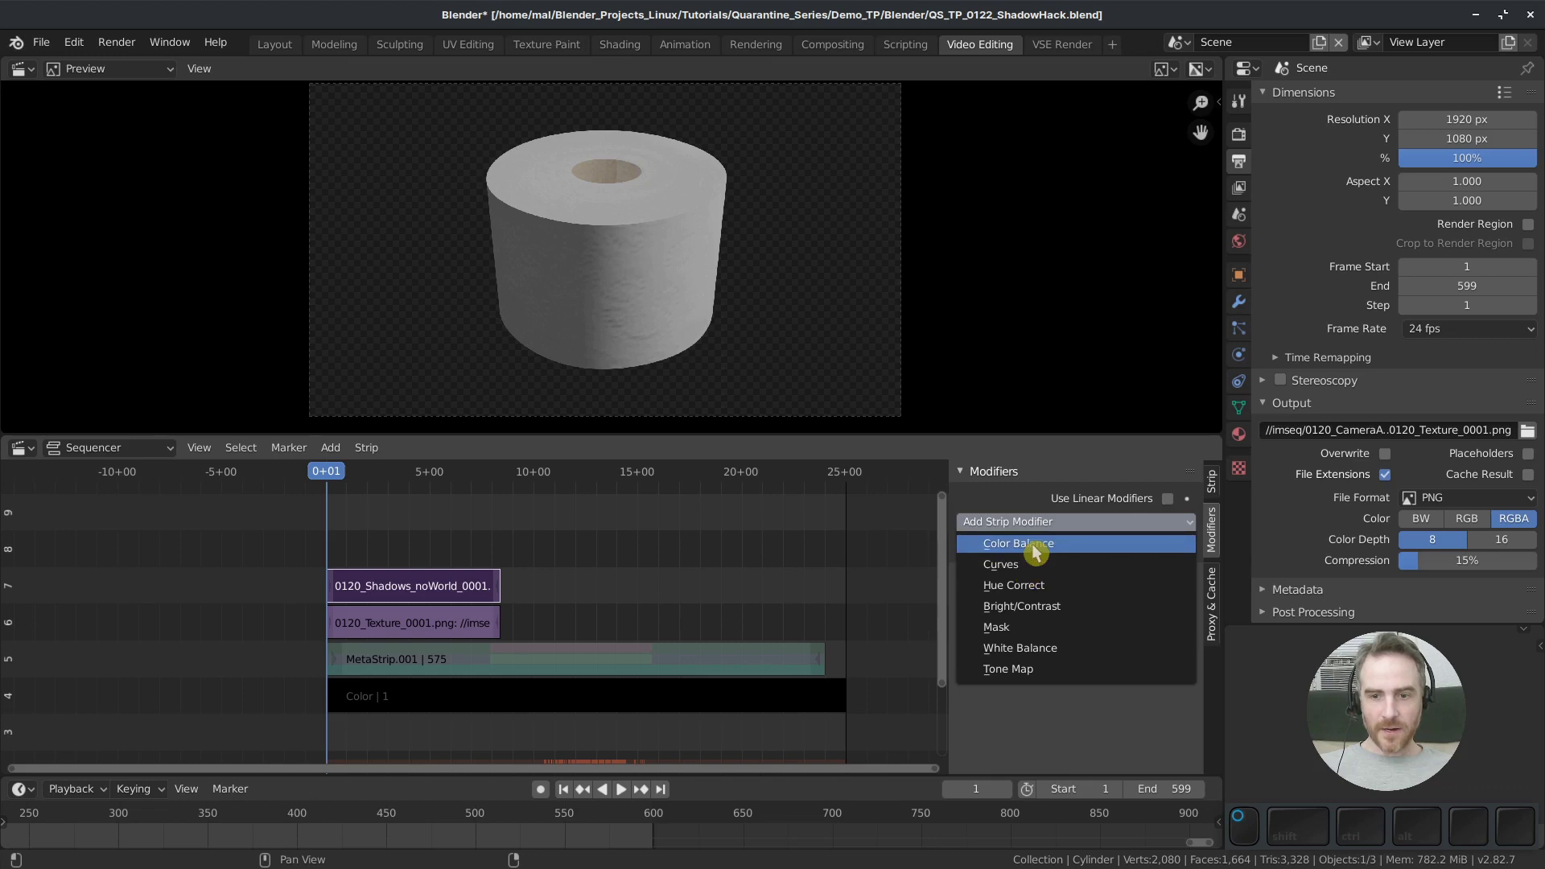
left_click(1021, 606)
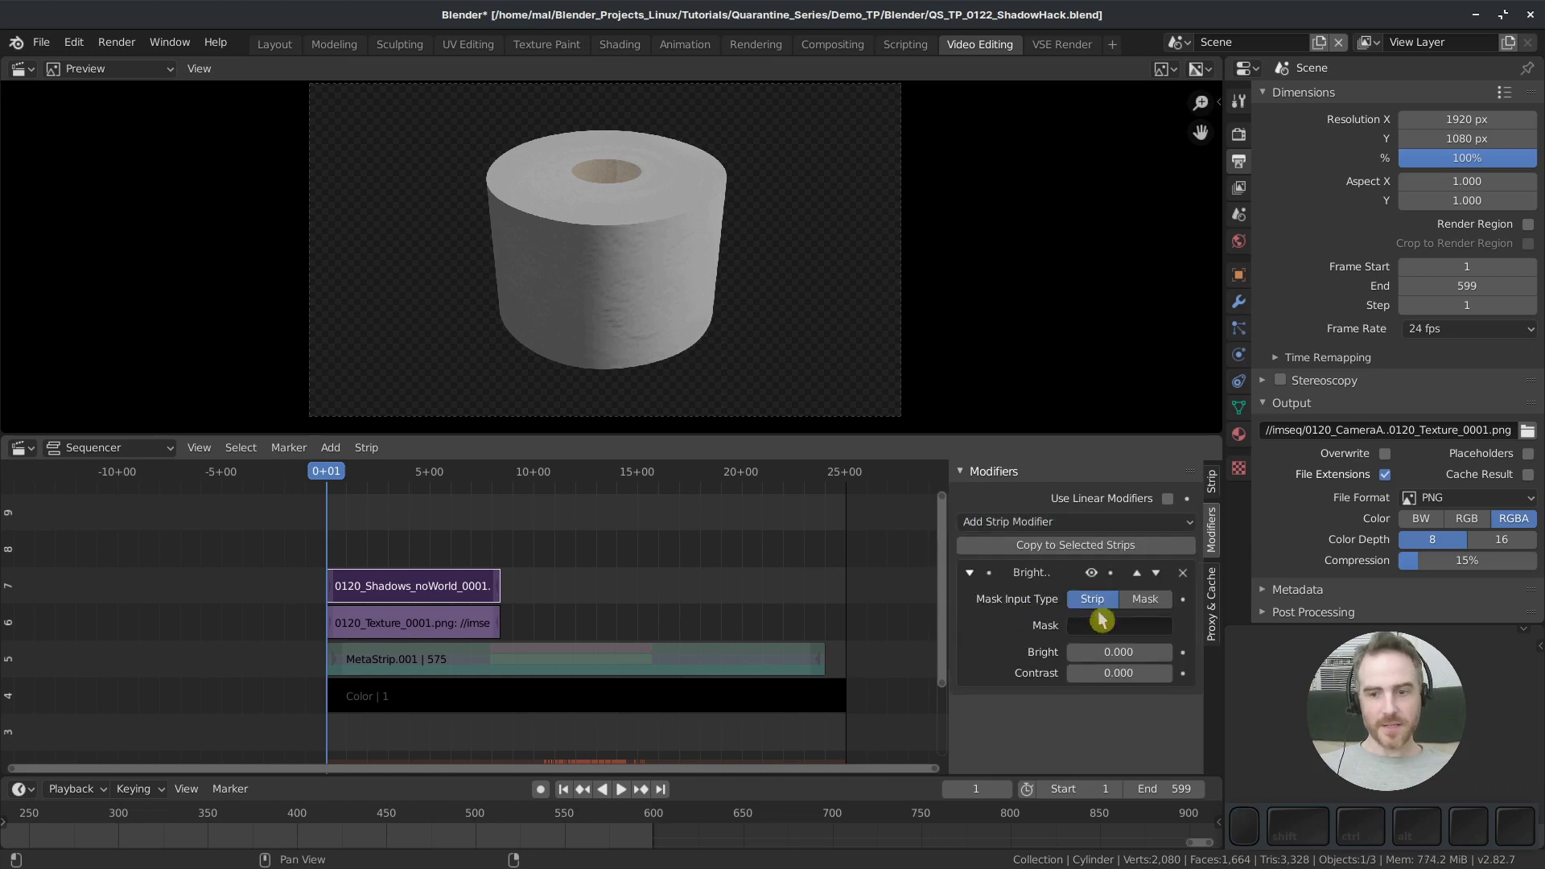
mouse_move(1119, 652)
left_mouse_down()
mouse_move(1175, 652)
mouse_move(1159, 652)
mouse_move(1159, 672)
mouse_move(1127, 673)
left_mouse_up()
Set the shadow strip's opacity to 0.775, preview the playback, and reduce the opacity to 0.507 before playing it again
left_click(1212, 483)
left_click_drag(1155, 576, 1130, 576)
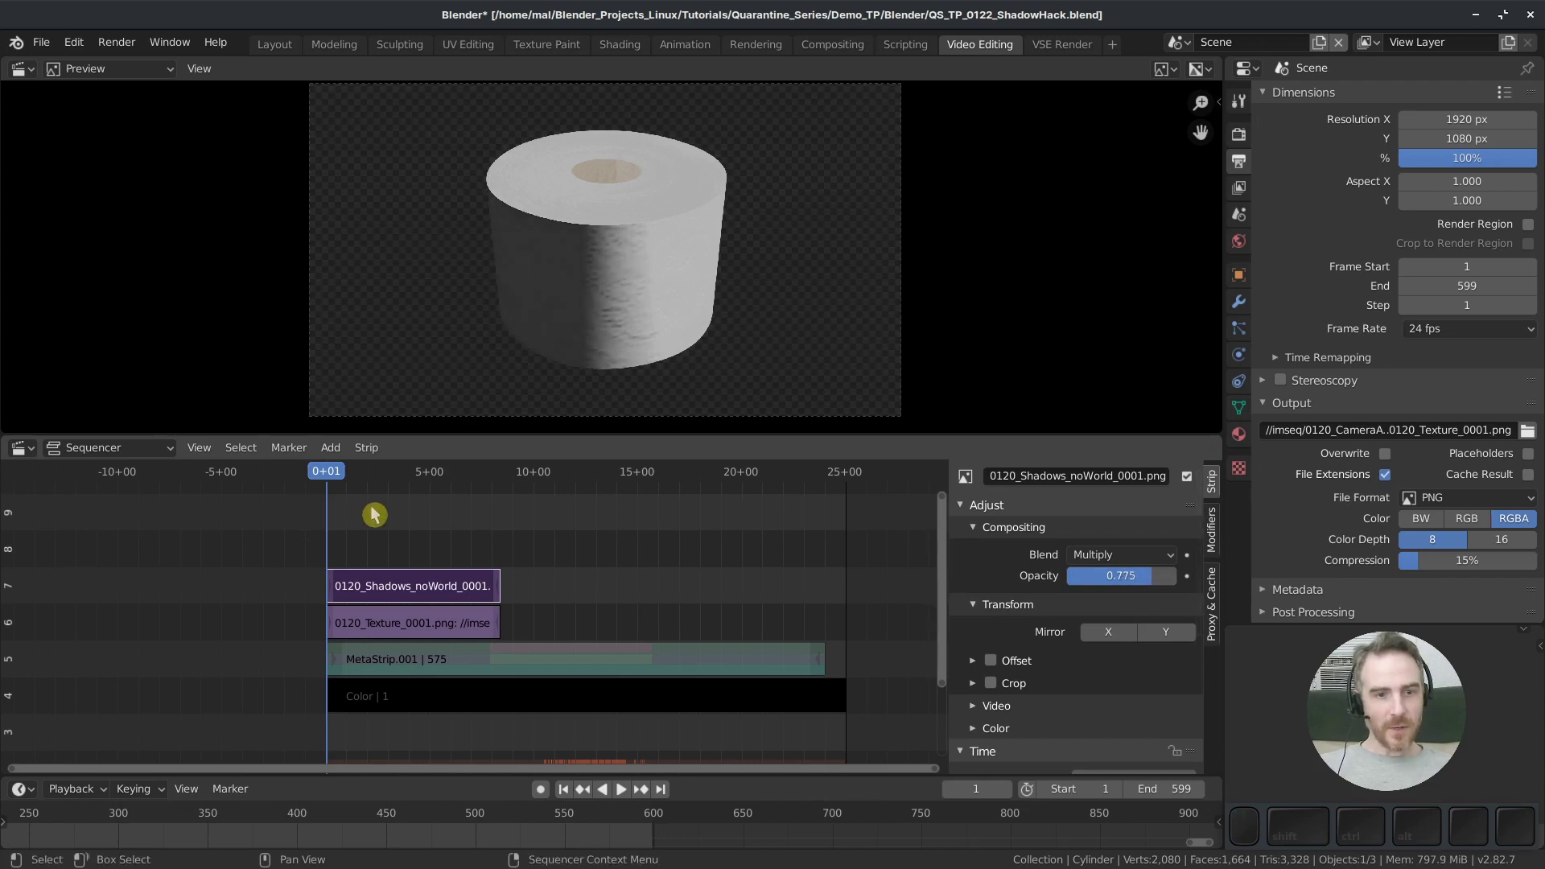
key("space")
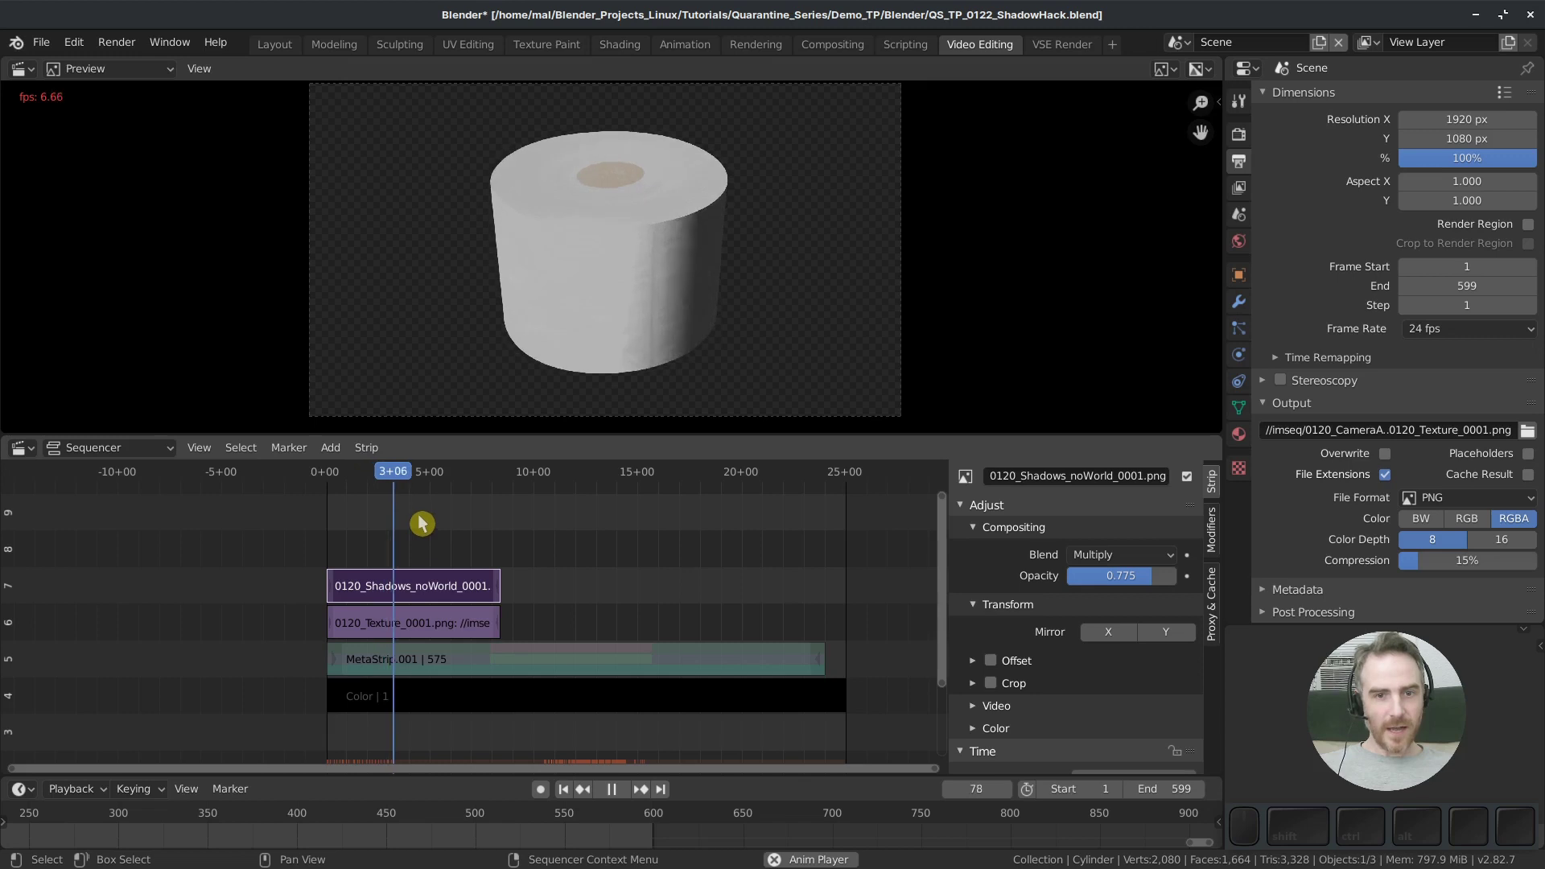
key("space")
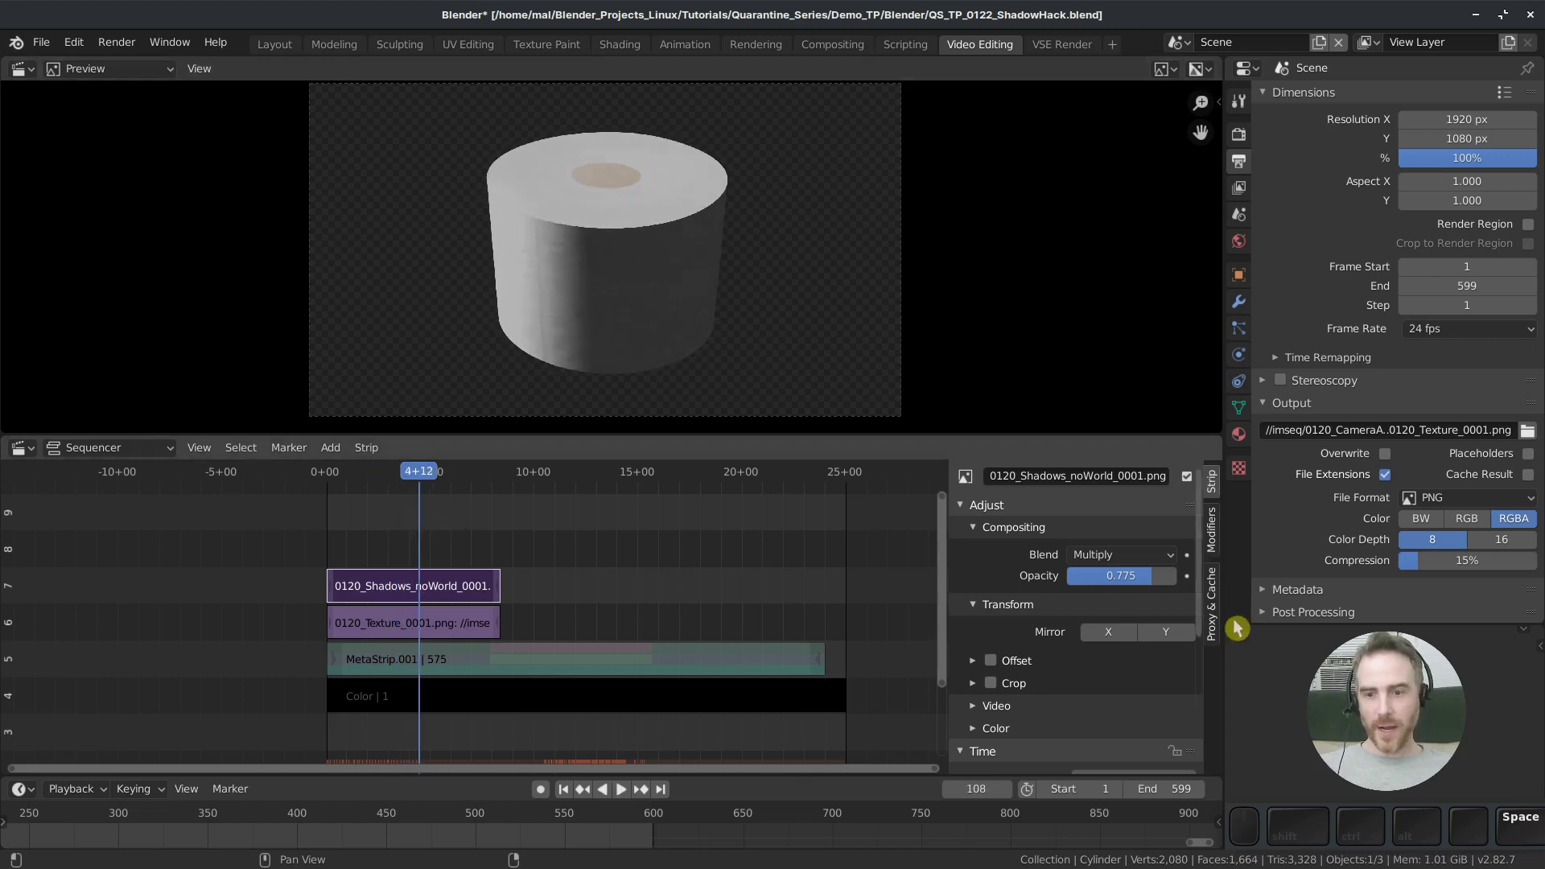
left_click_drag(1150, 585, 1120, 585)
key("space")
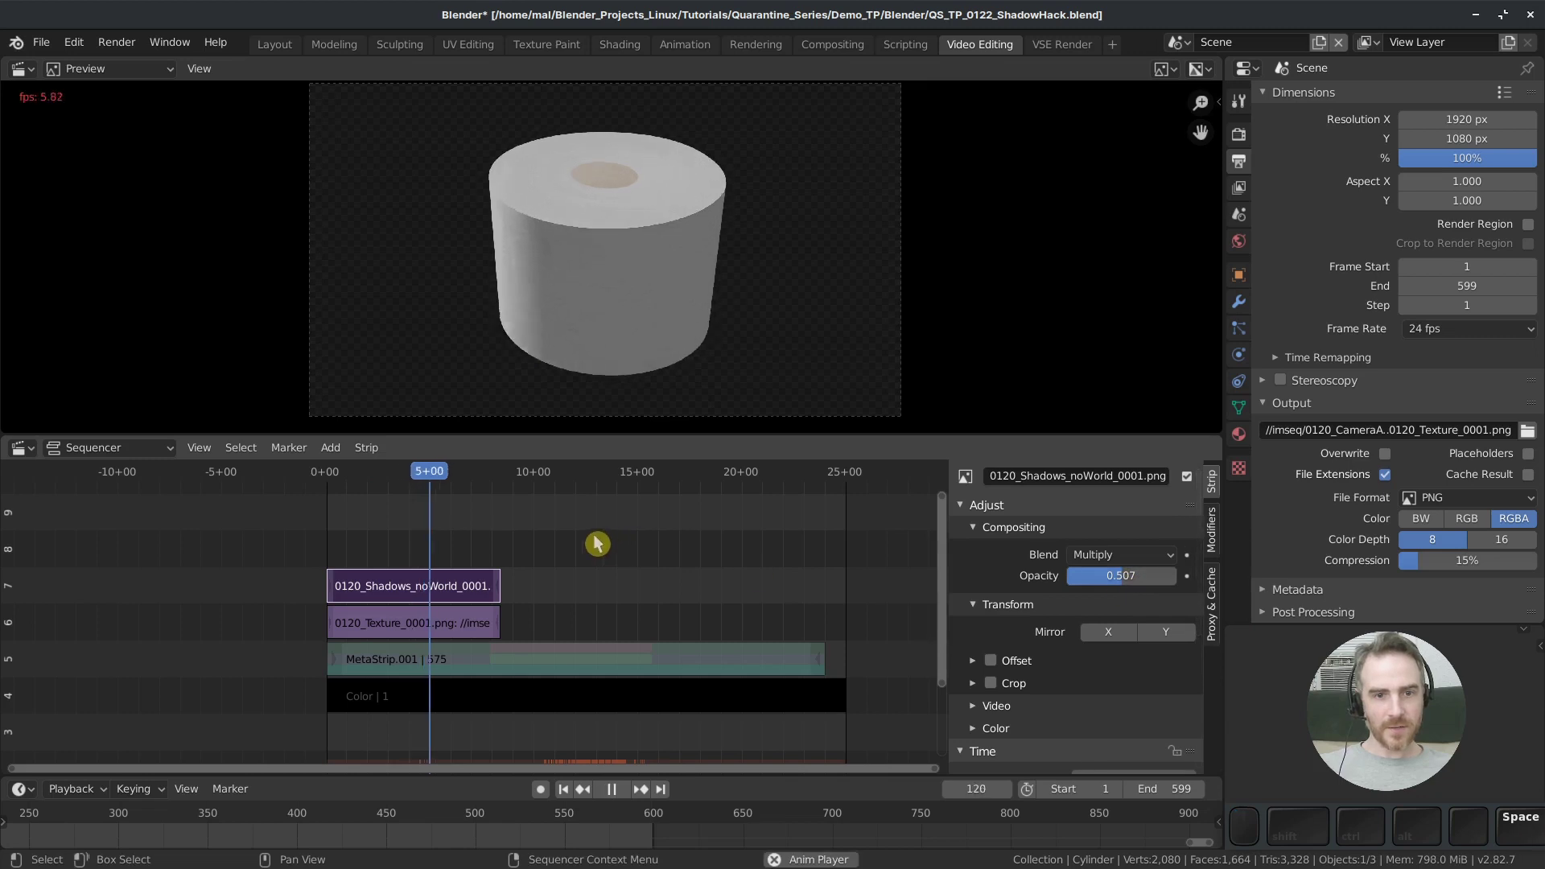
Play the composited toilet paper animation from the start of the timeline to review the softened shadows
key("space")
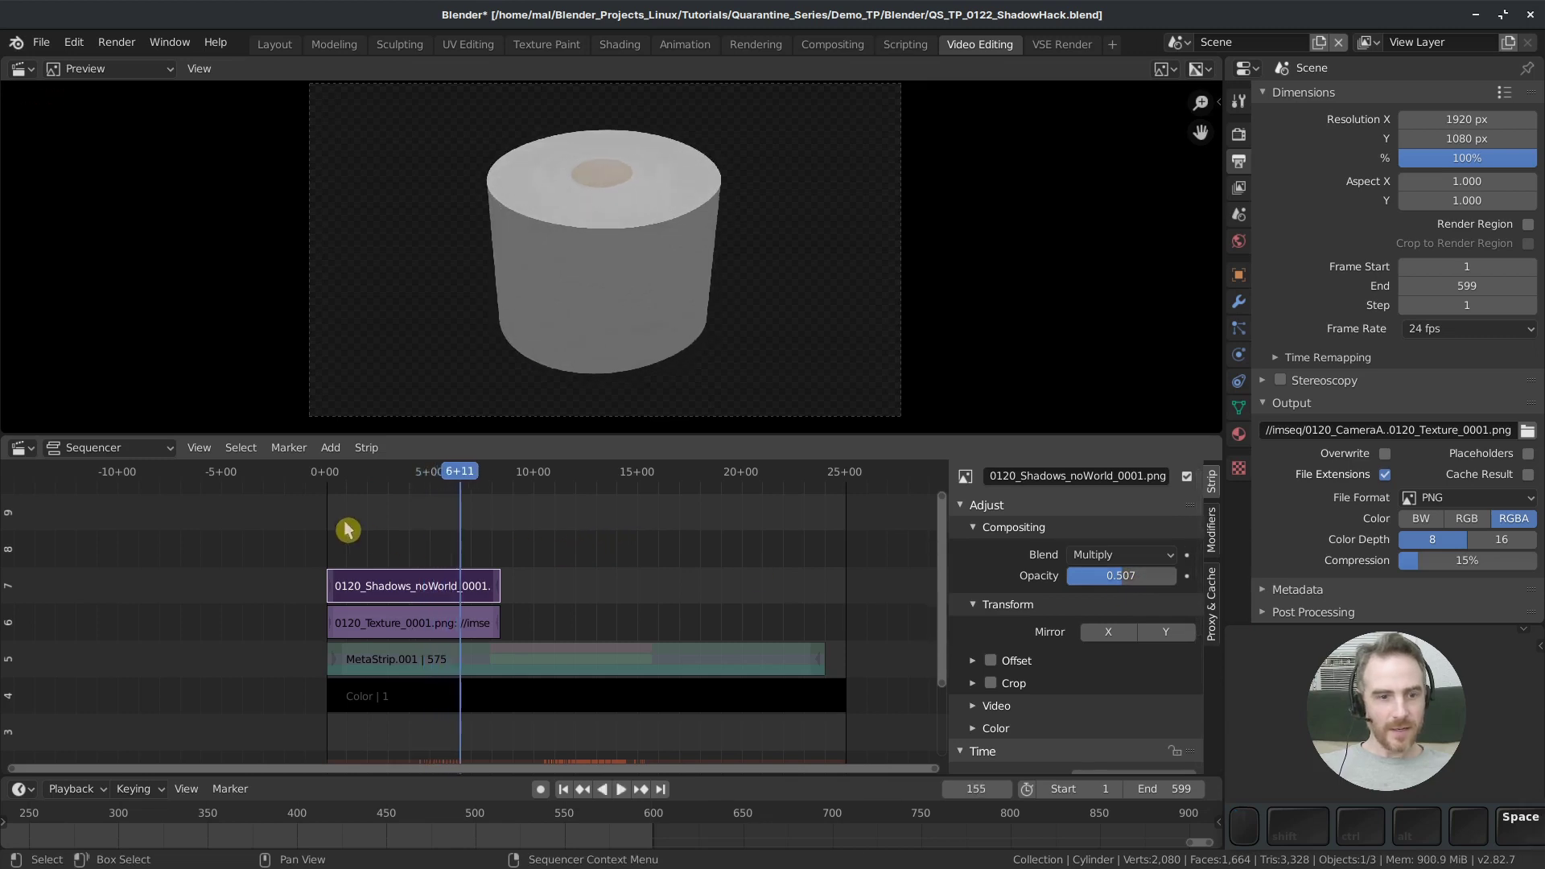
left_click(331, 483)
key("space")
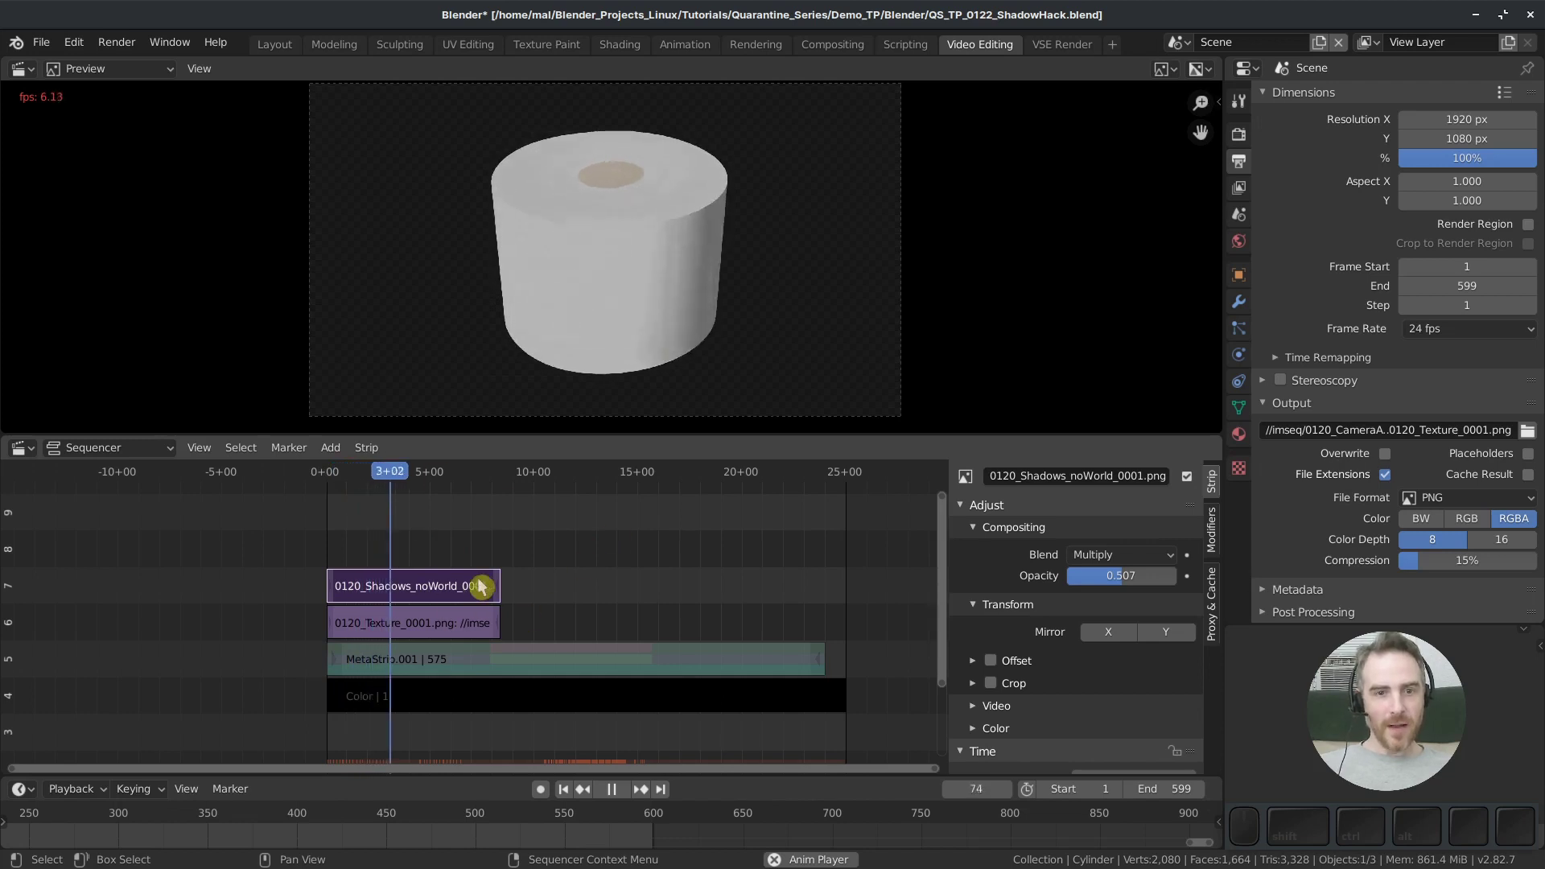
key("space")
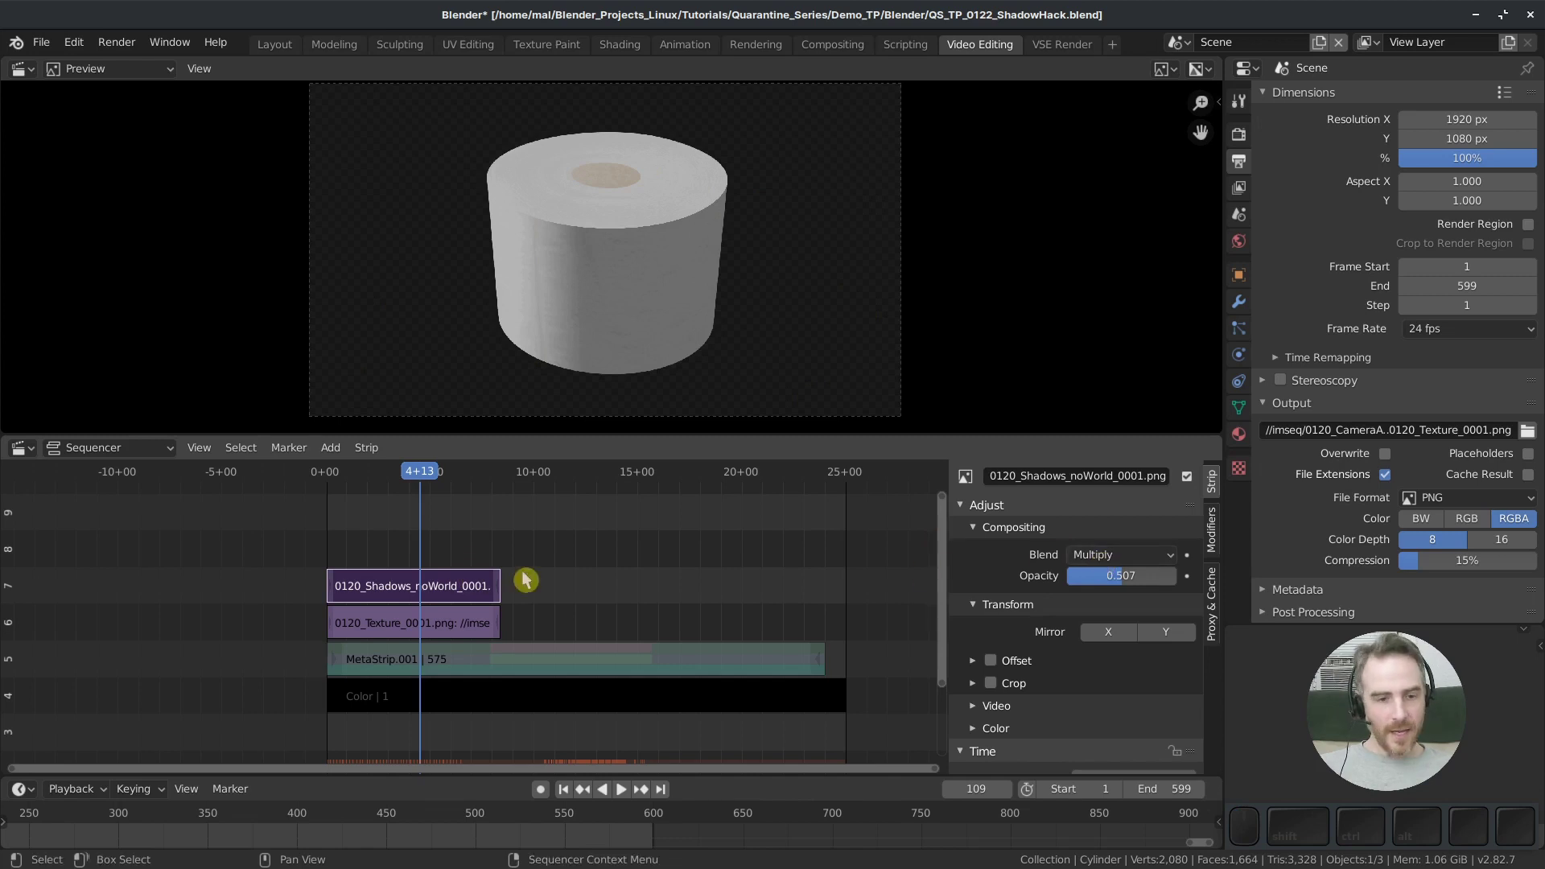
Group the shadow and texture strips into a meta strip and set its blend mode to Alpha Over
left_click(441, 621)
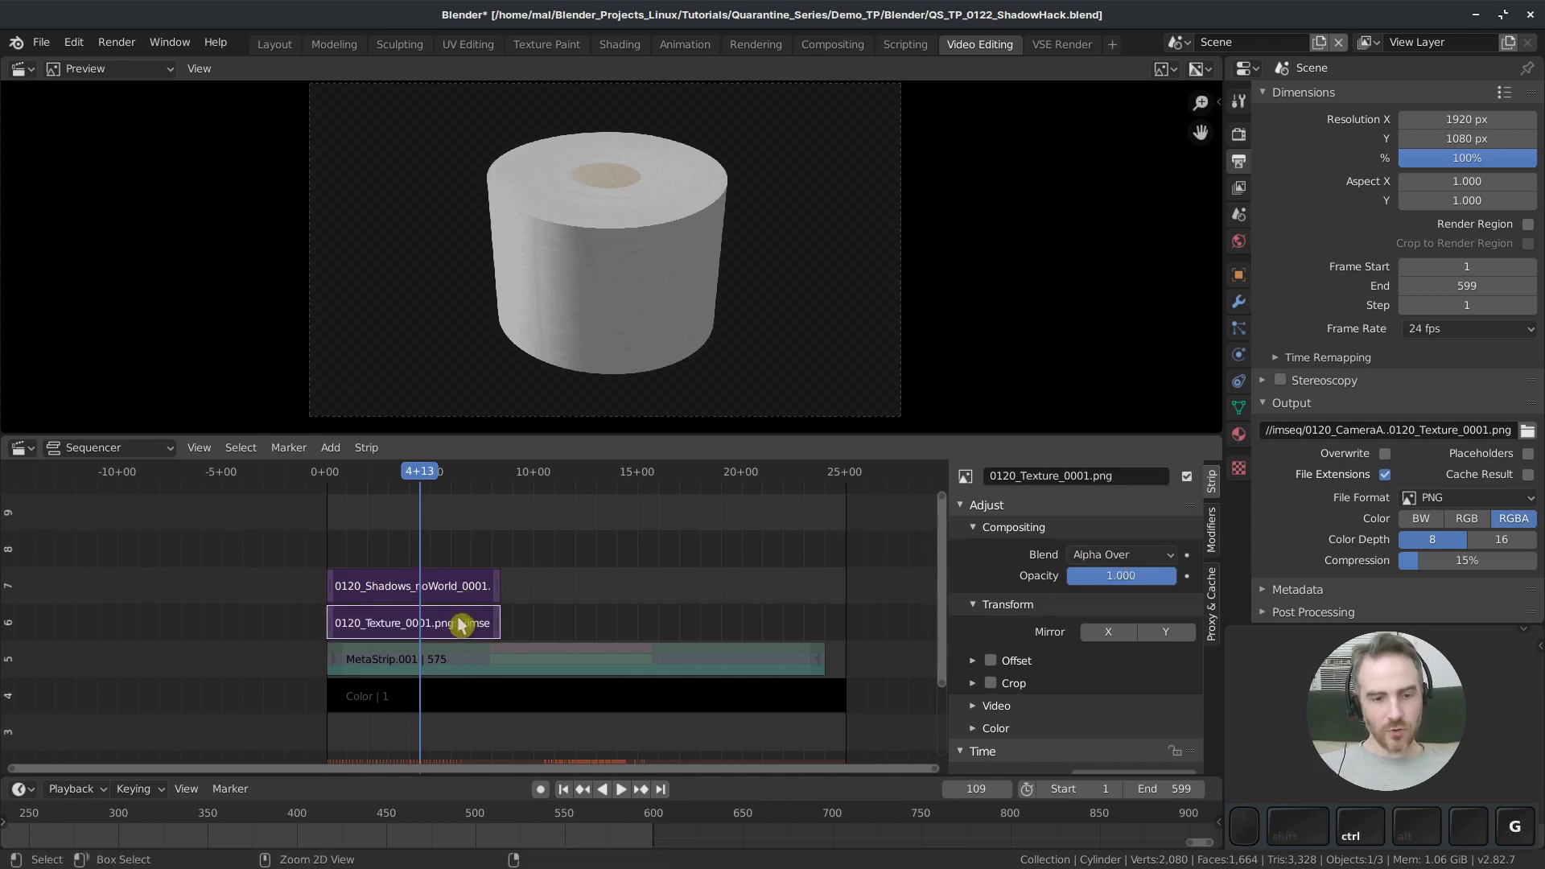
key("ctrl+g")
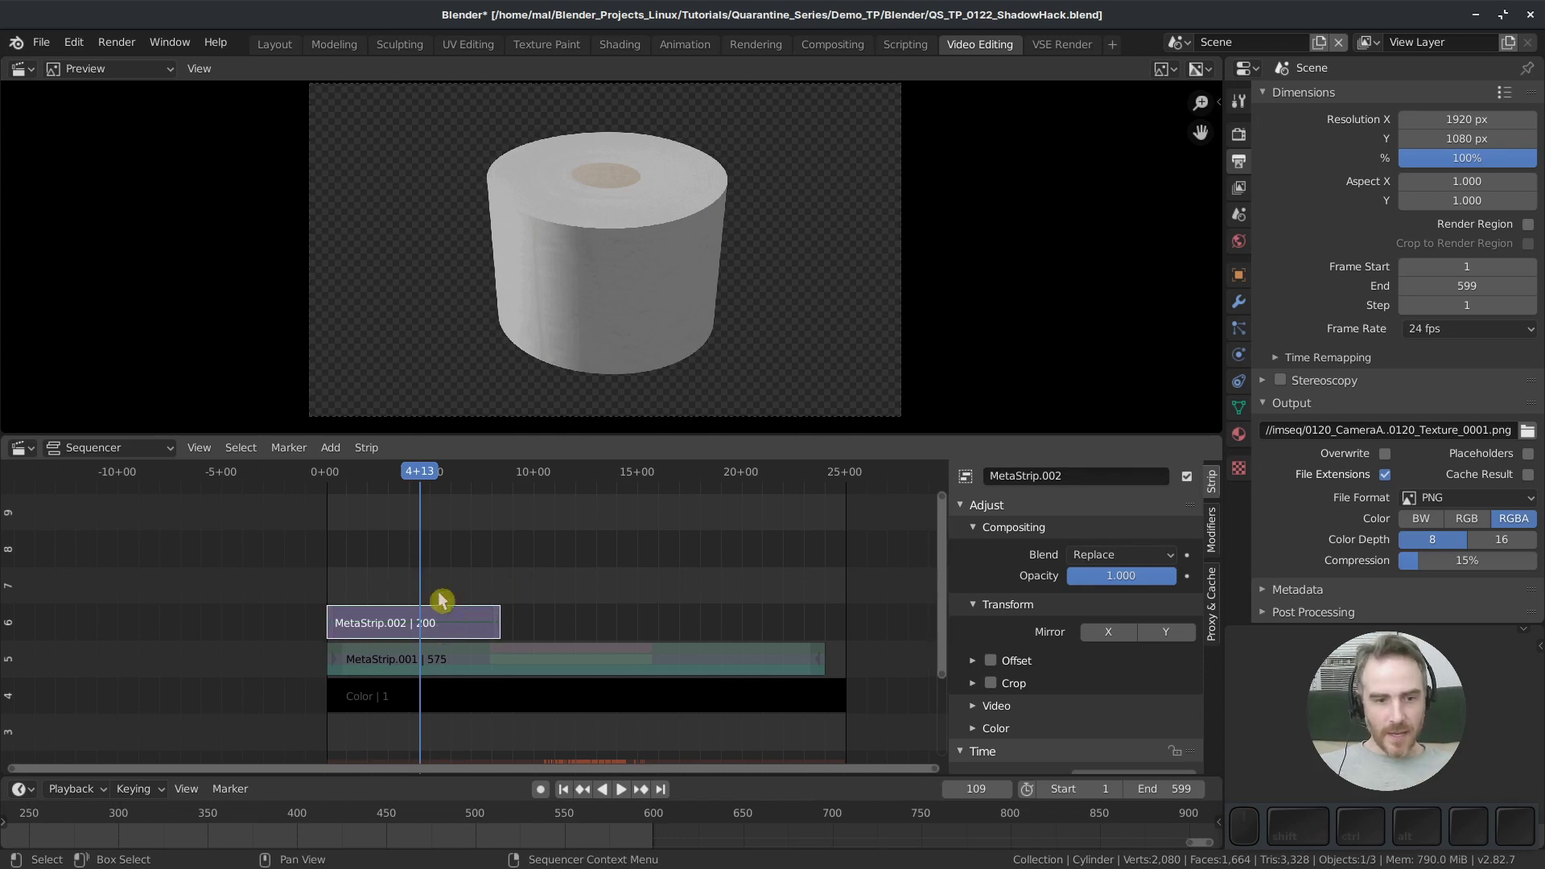
left_click(1112, 558)
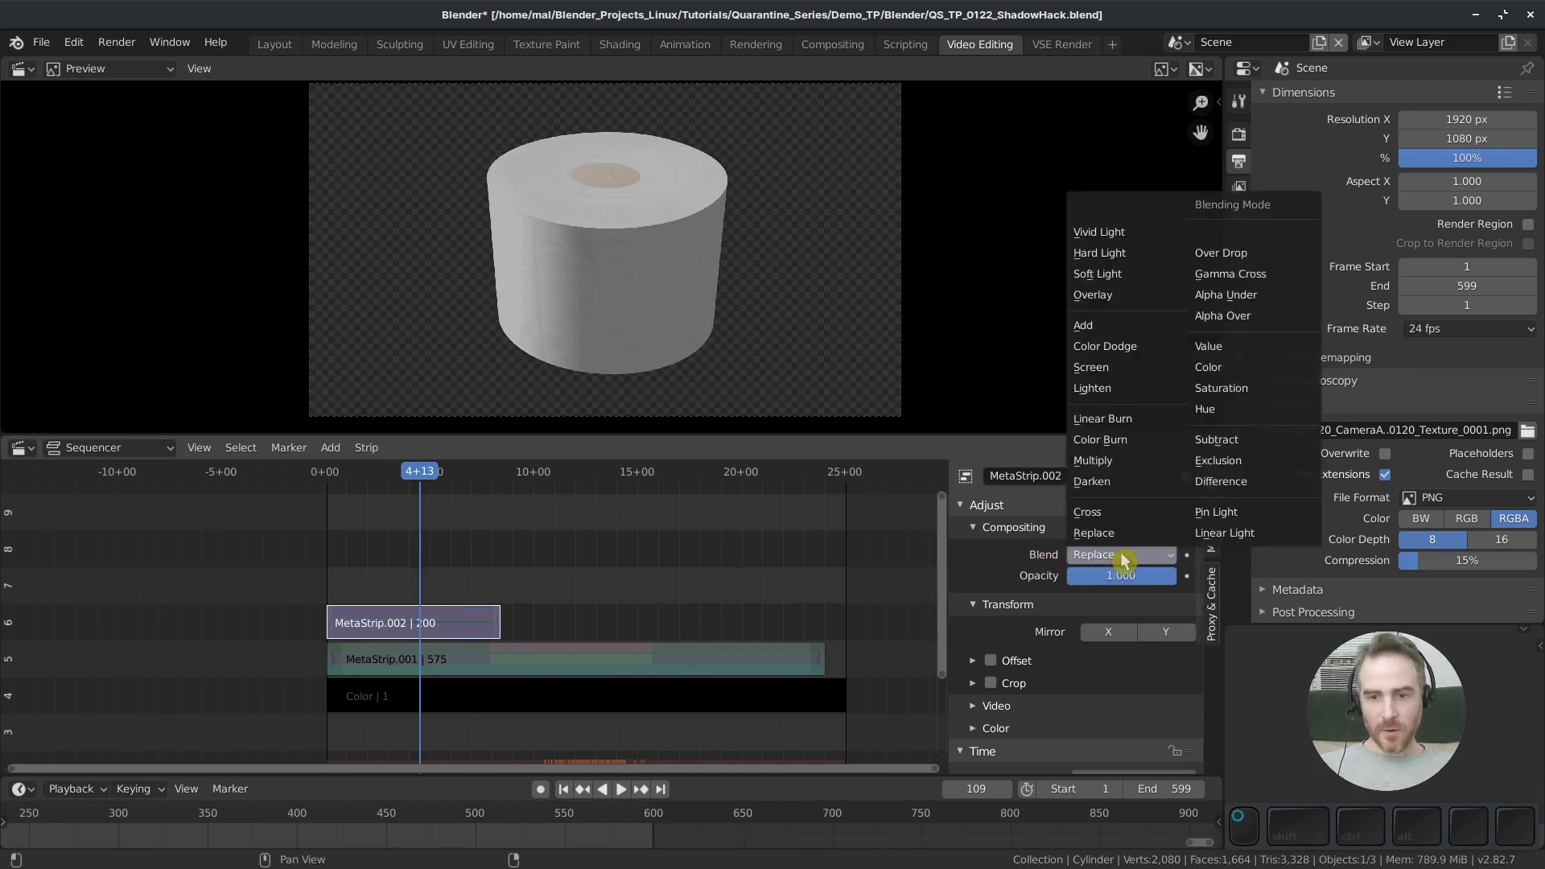
left_click(1251, 319)
Change the background Color strip on channel 4 from black to a muted dark blue and preview the playback
left_click(573, 697)
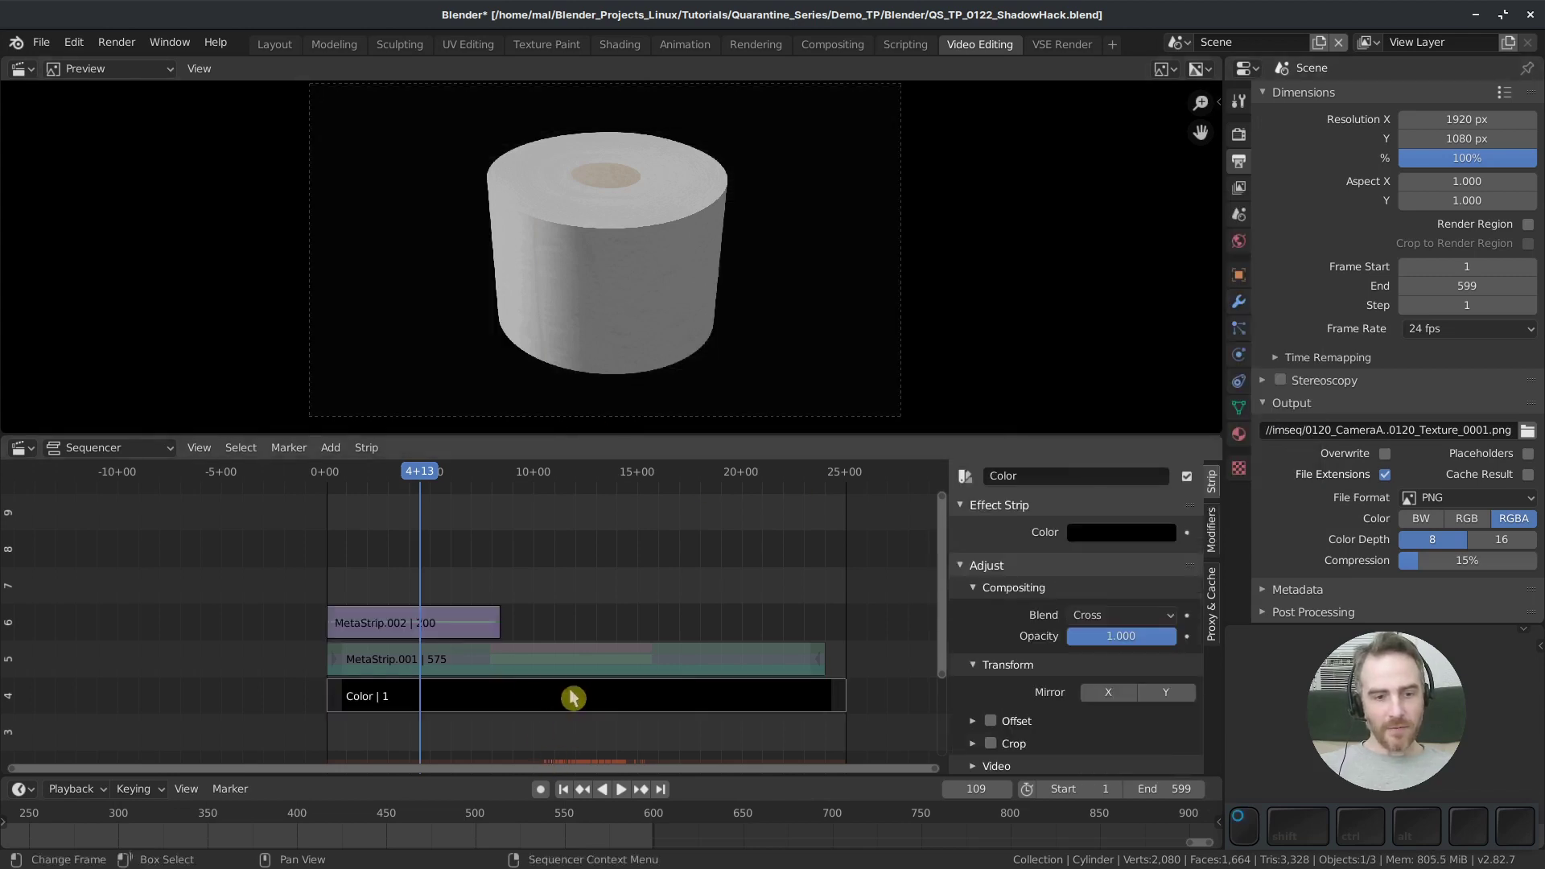
left_click(1145, 531)
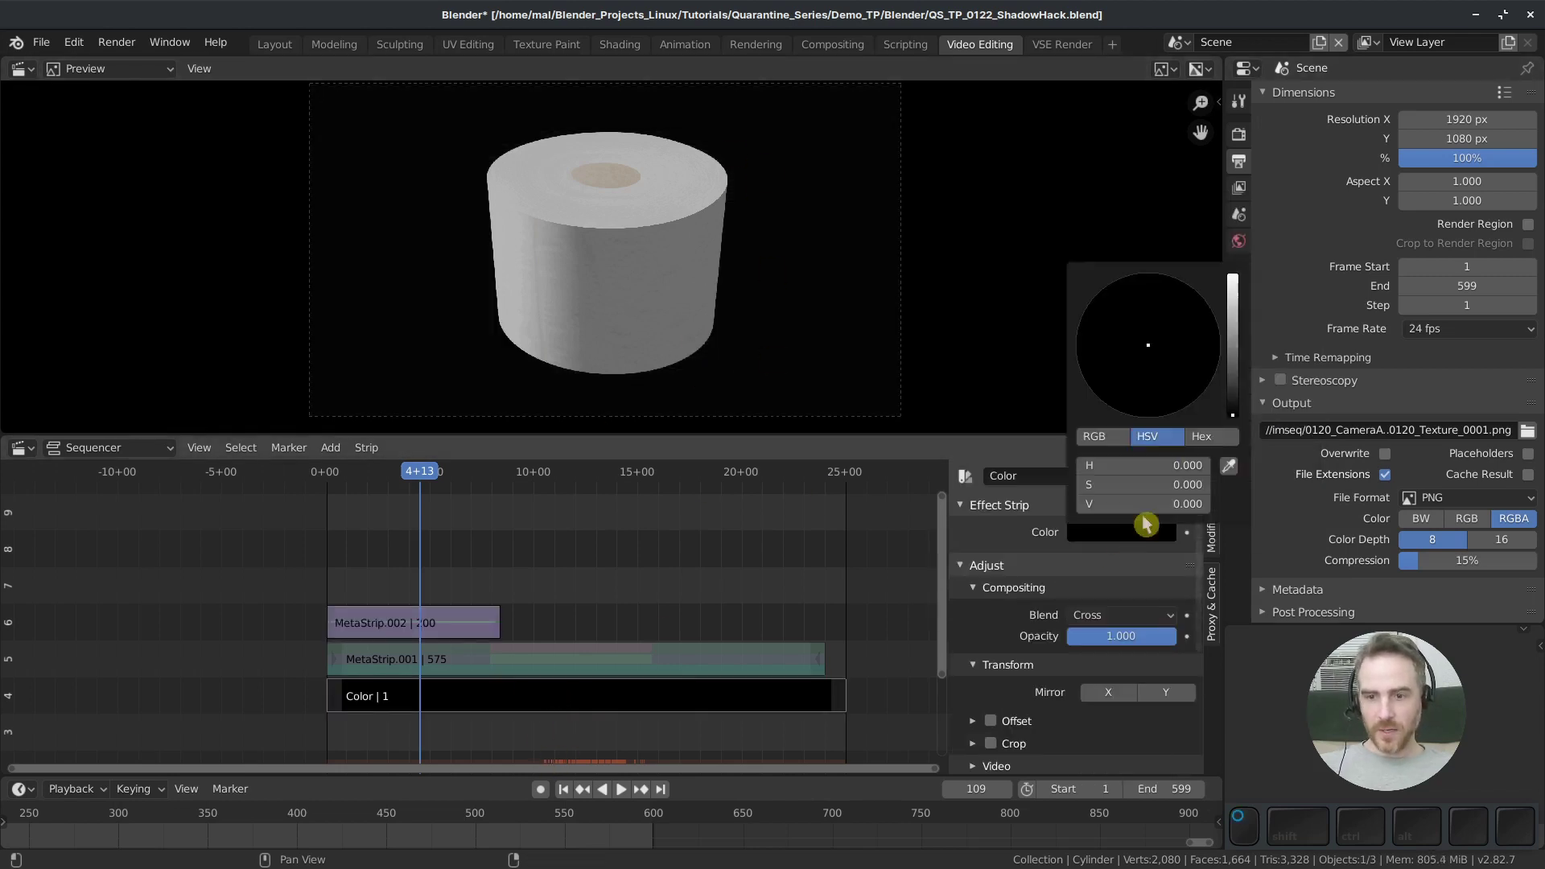
mouse_move(1142, 504)
left_mouse_down()
mouse_move(1183, 504)
mouse_move(1116, 504)
left_mouse_up()
left_click_drag(1149, 344, 1162, 326)
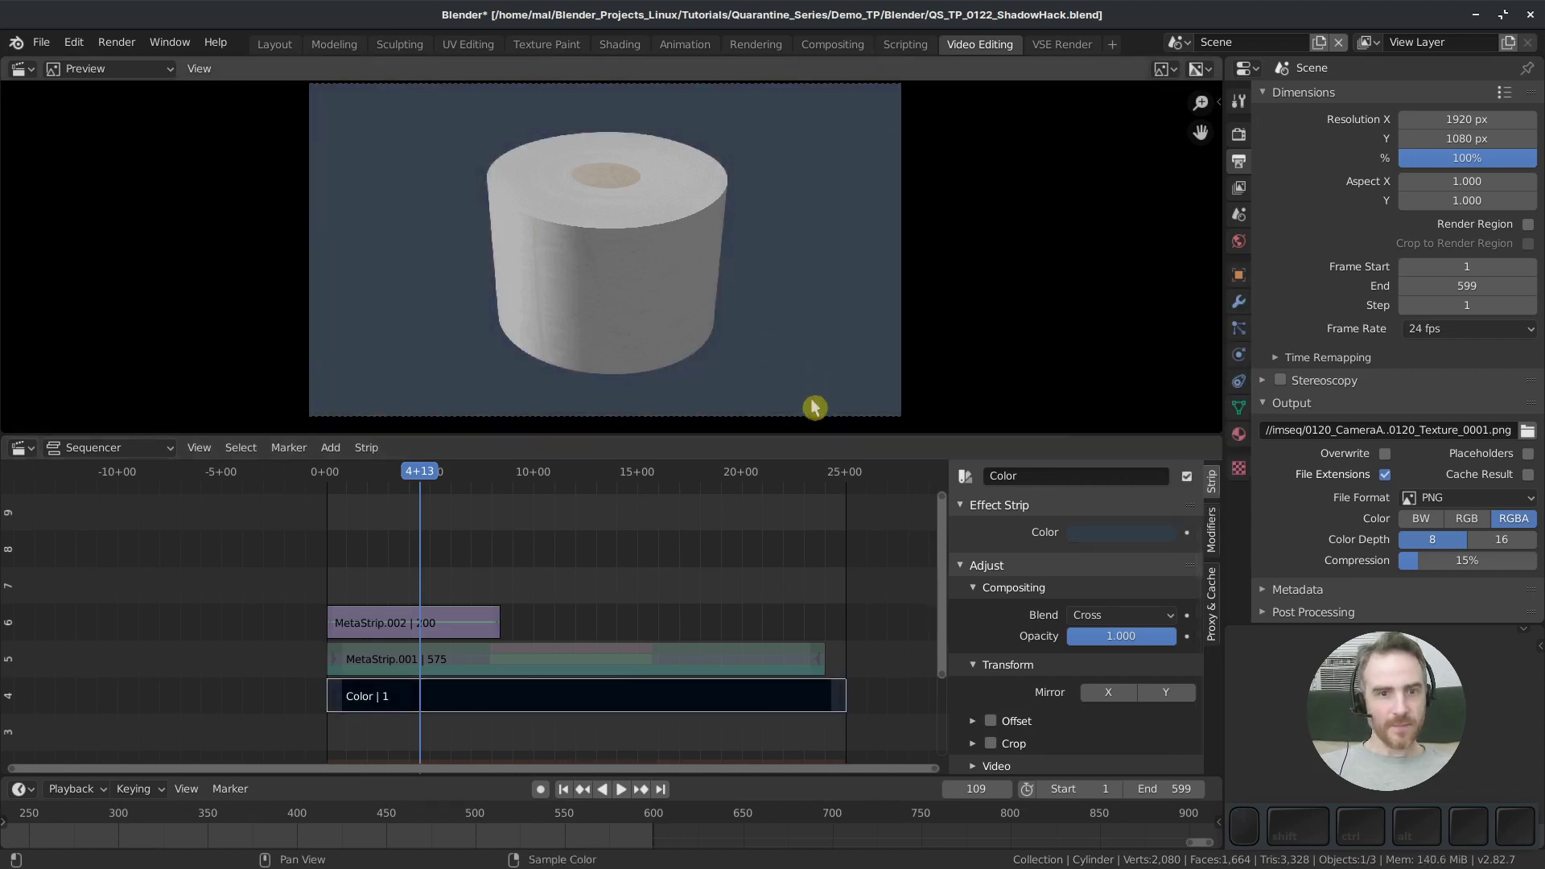
key("space")
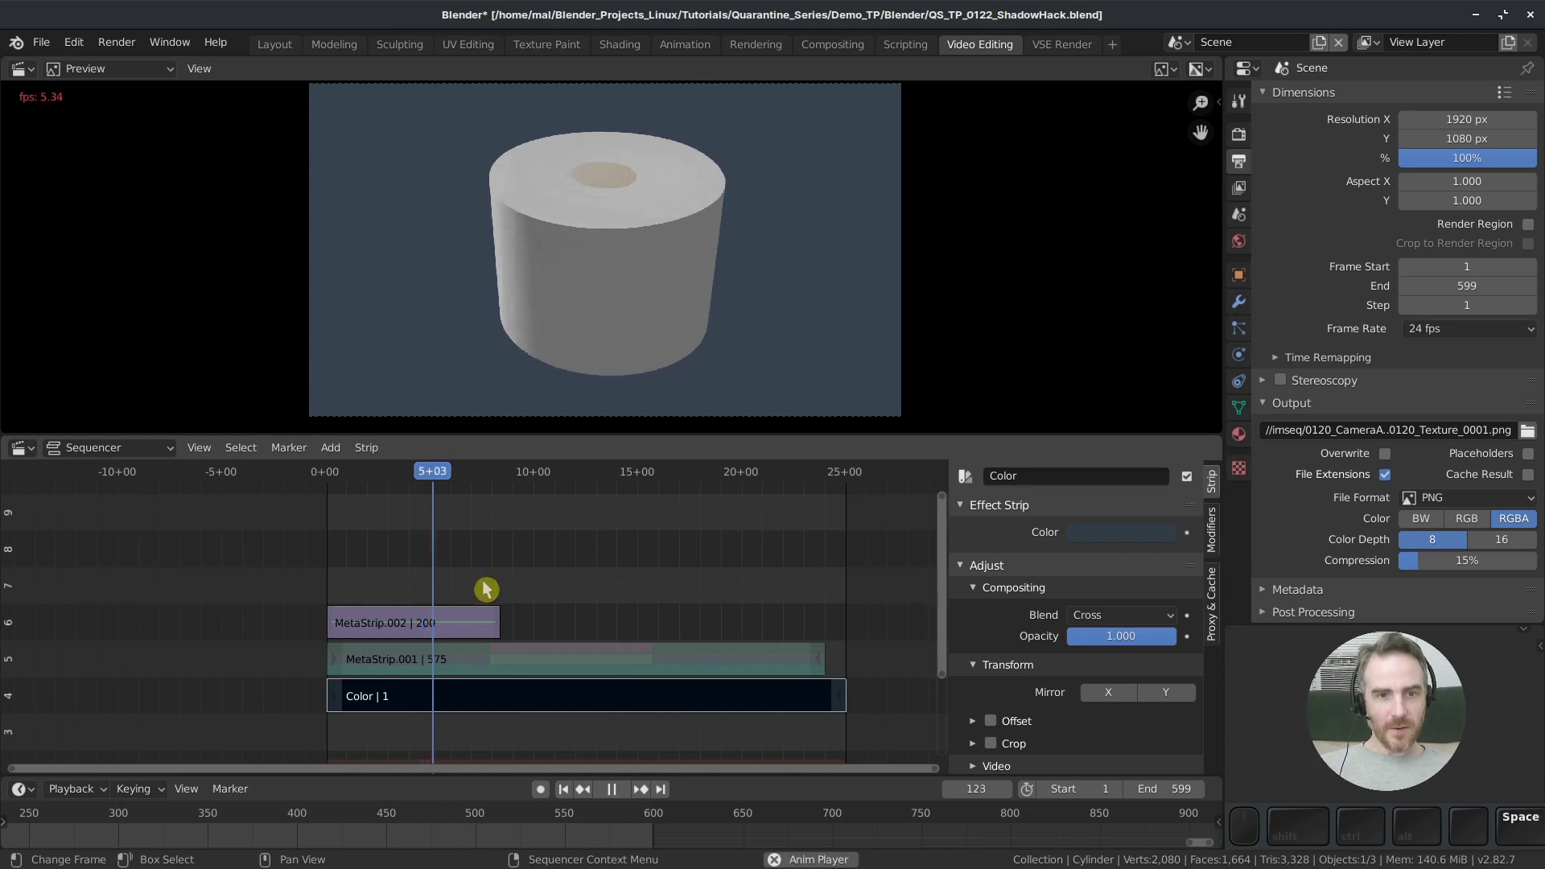
key("space")
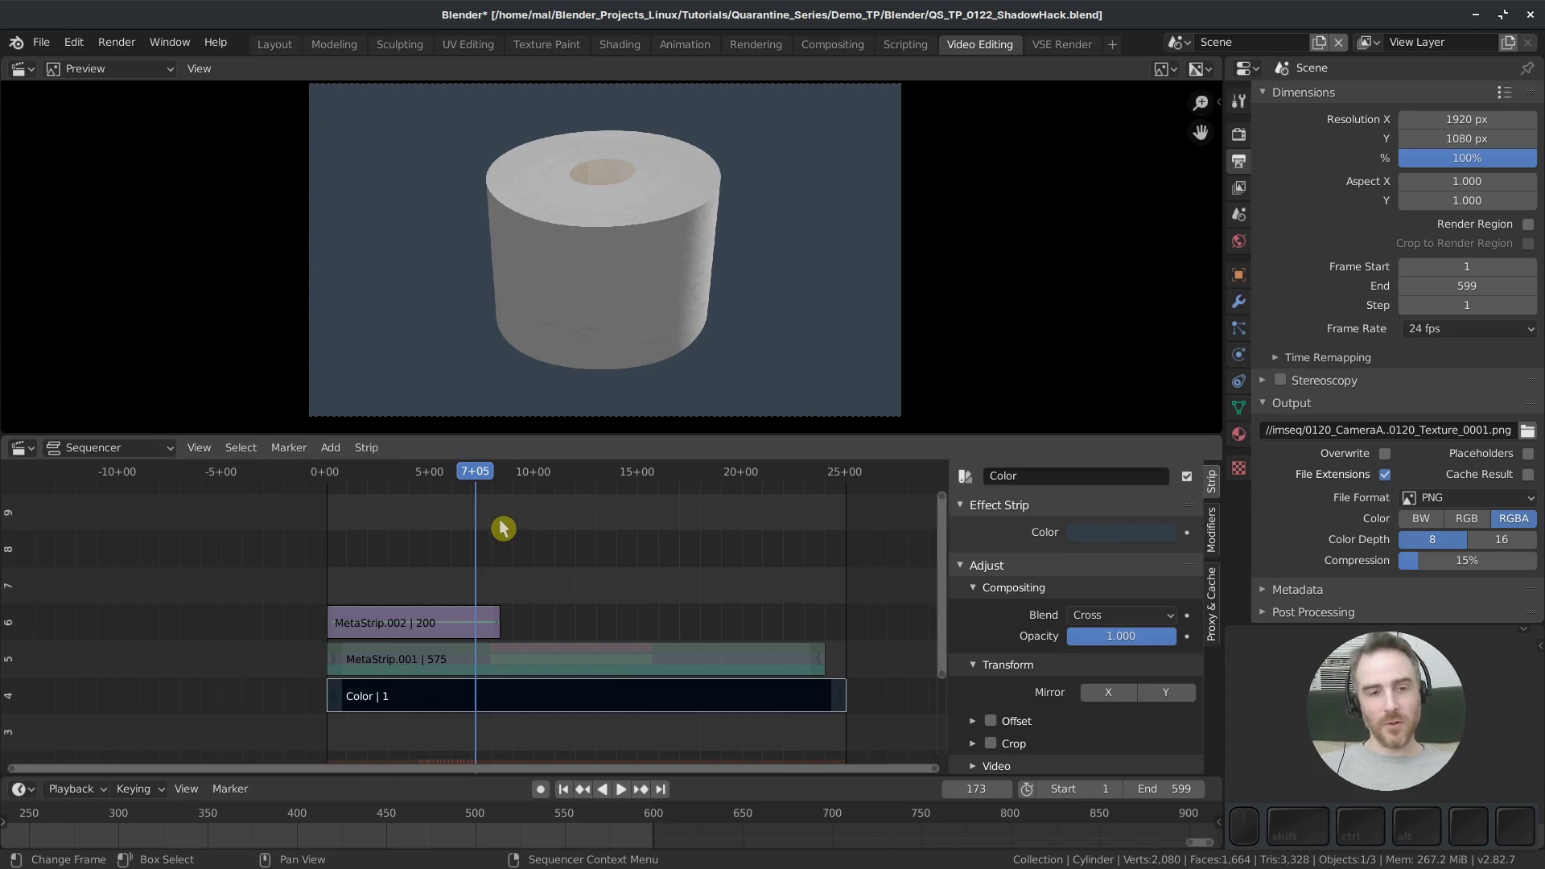
Open the new meta strip for editing and set the shadow strip's opacity to 0.761 at frame 20
left_click(433, 618)
key("Tab")
left_click(433, 573)
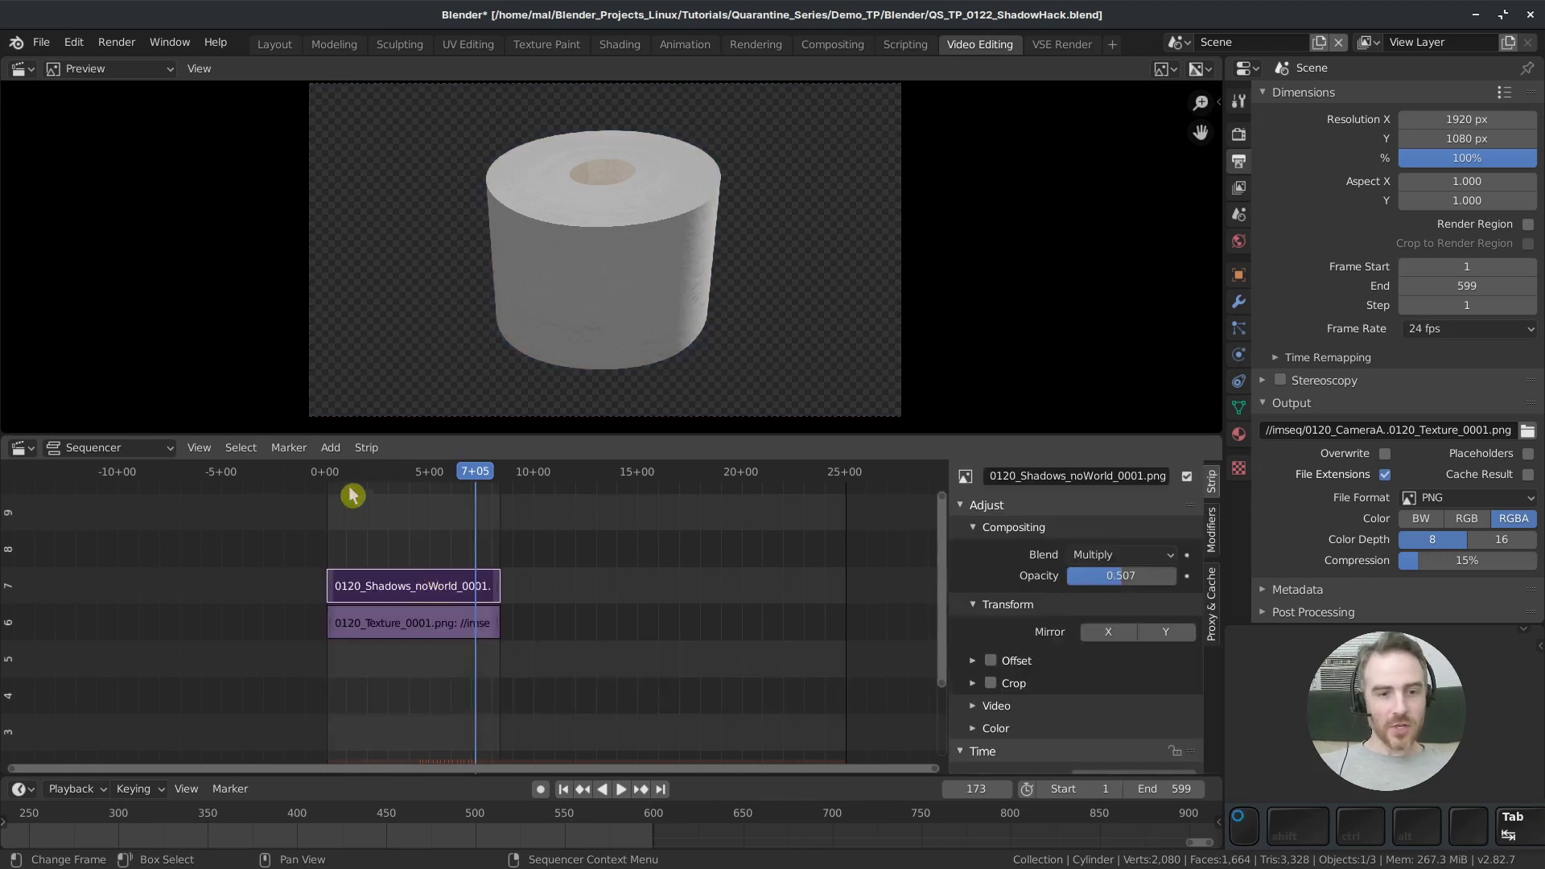
left_click_drag(402, 483, 346, 474)
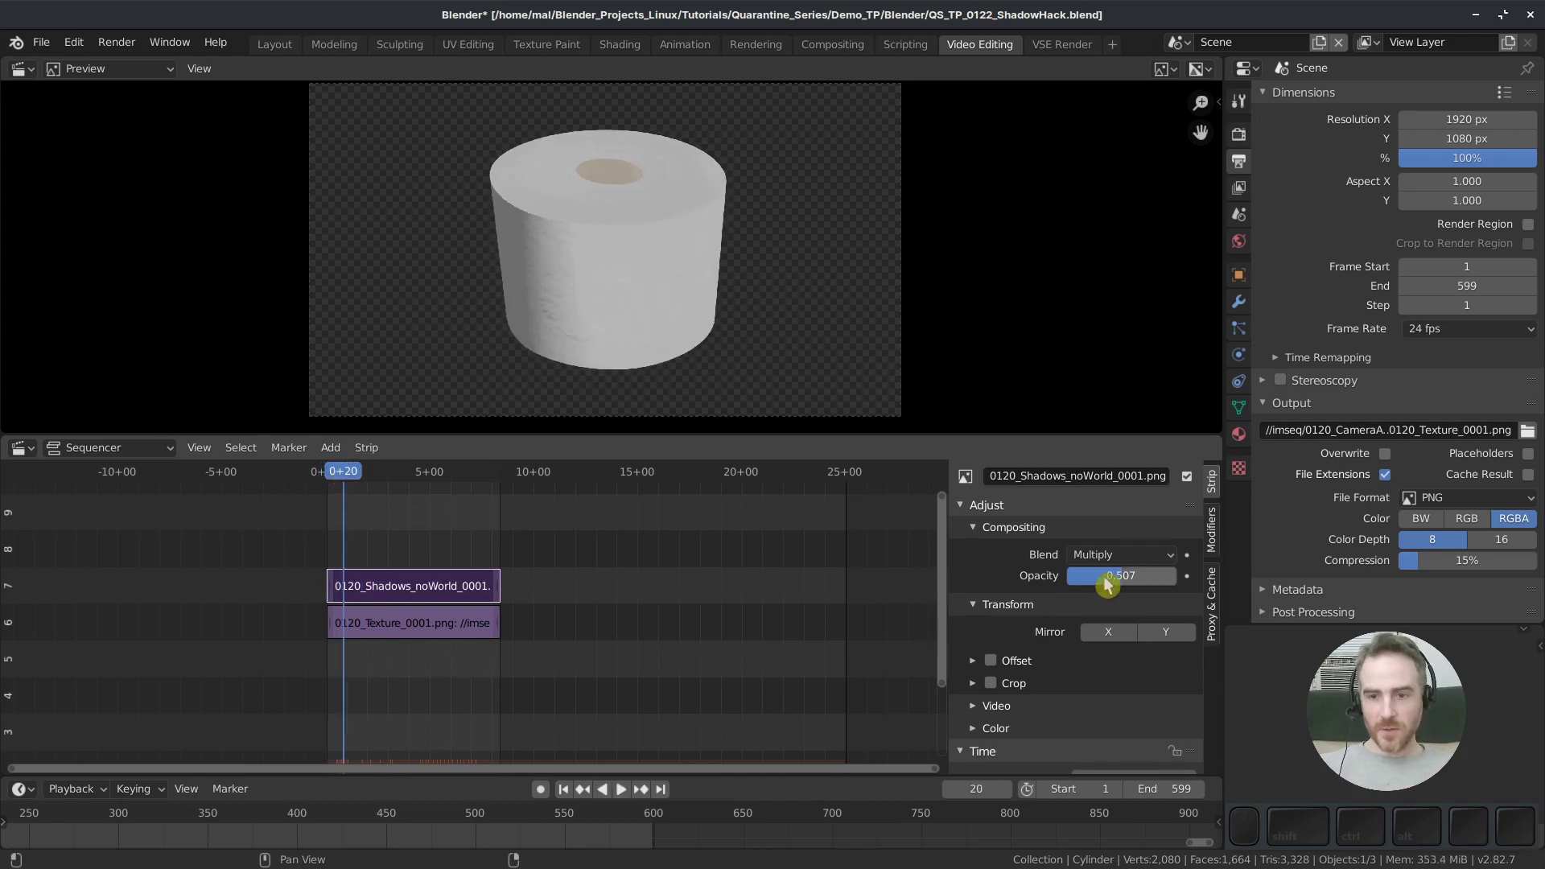
left_click_drag(1121, 576, 1151, 578)
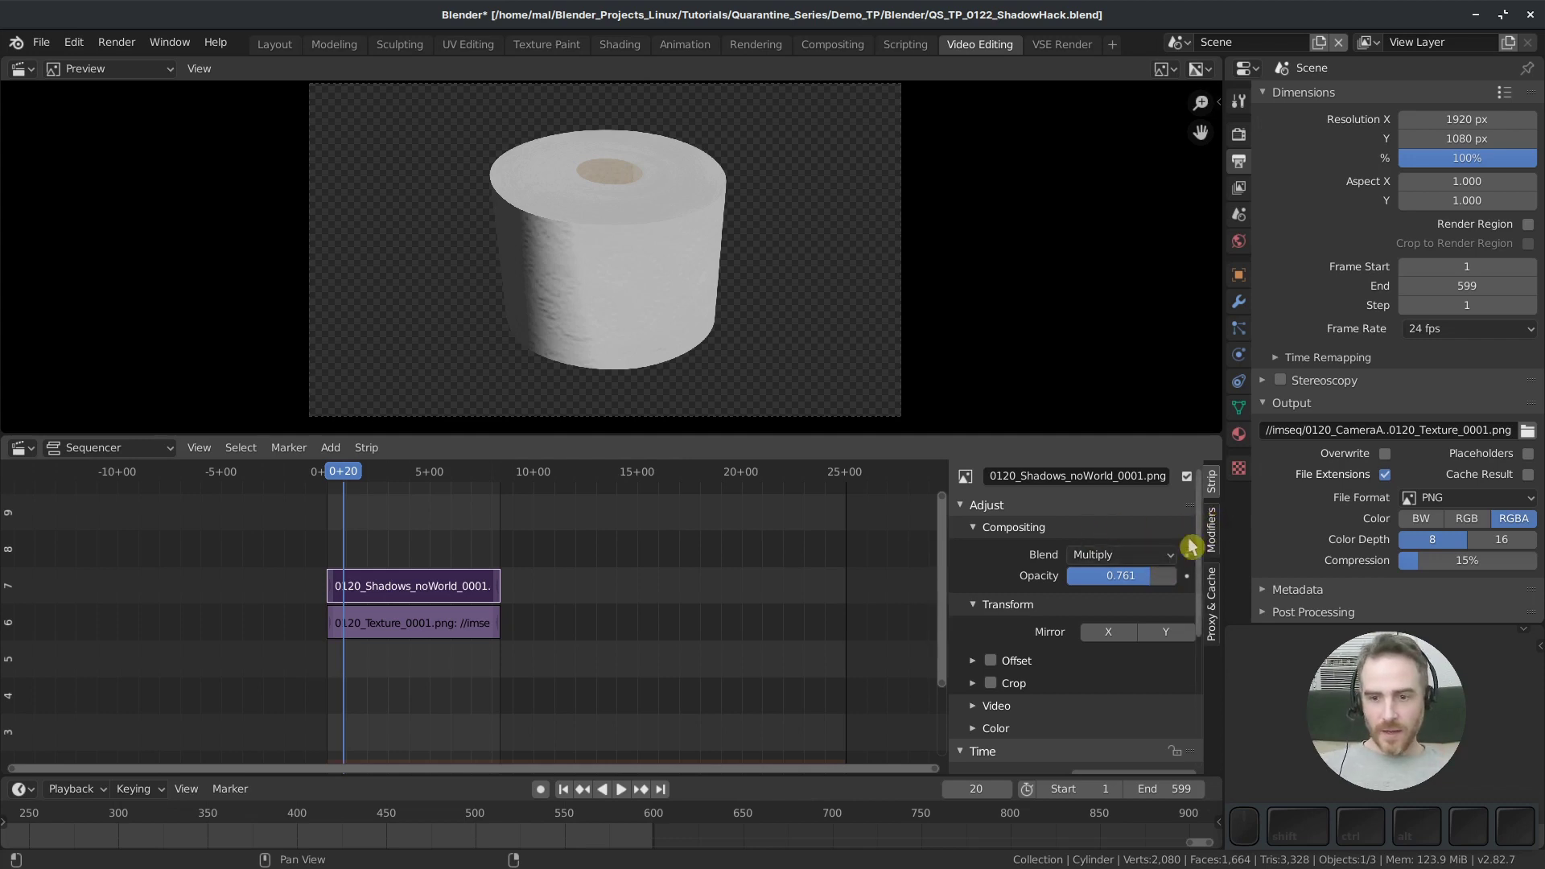
In the shadow strip's Bright/Contrast modifier, set Contrast to 0 and lower Bright to -3.6
left_click(1213, 540)
mouse_move(1118, 652)
left_mouse_down()
mouse_move(1018, 652)
mouse_move(1121, 659)
mouse_move(1125, 673)
left_mouse_up()
left_click(1120, 675)
type("0")
key("Return")
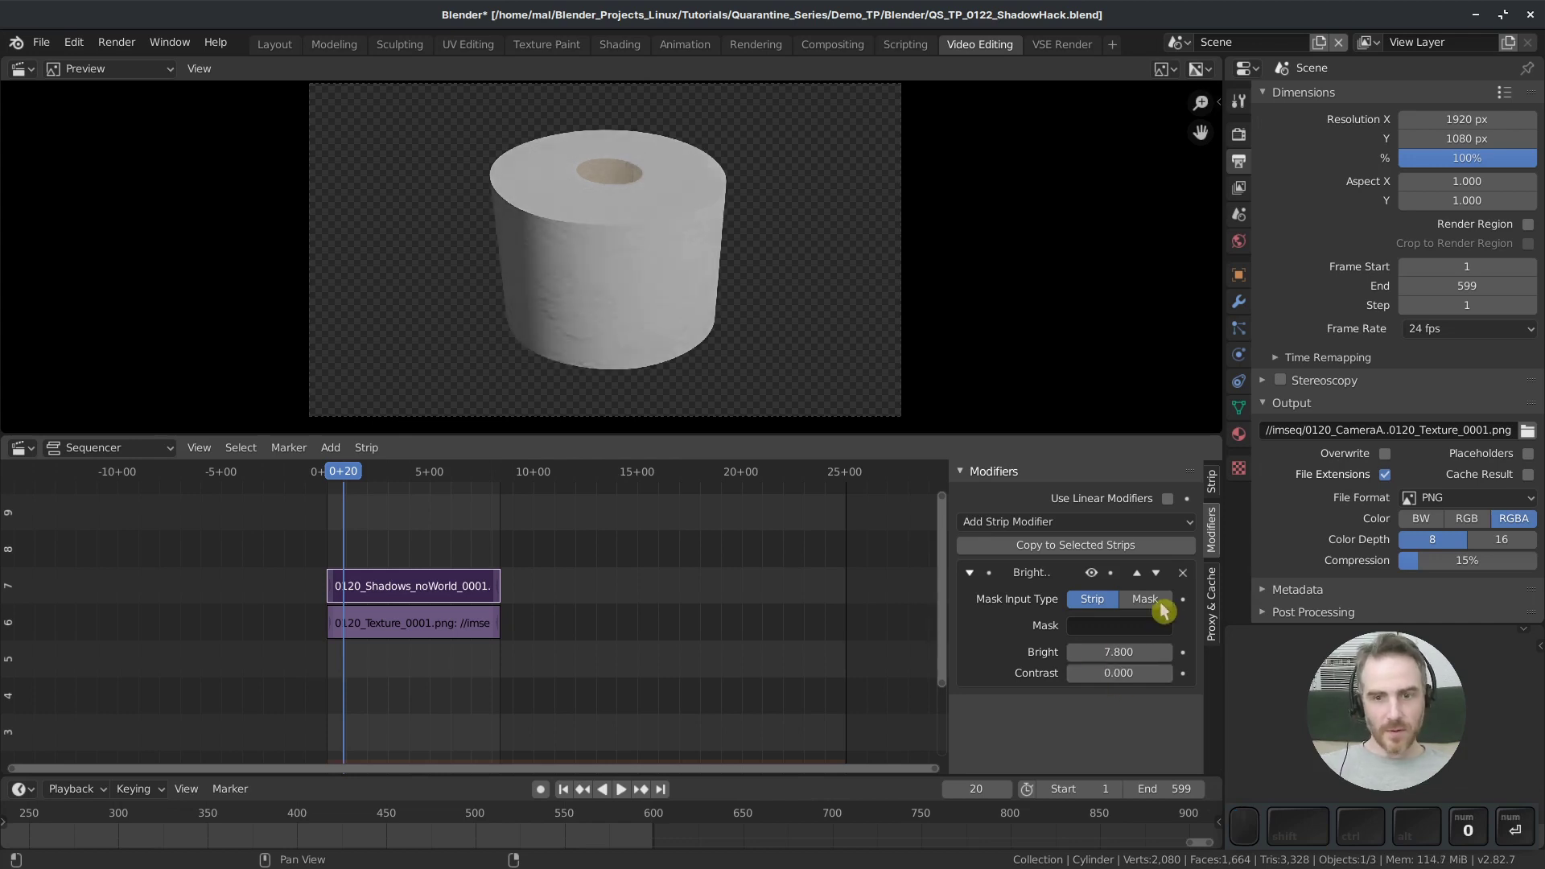
left_click_drag(1118, 652, 962, 580)
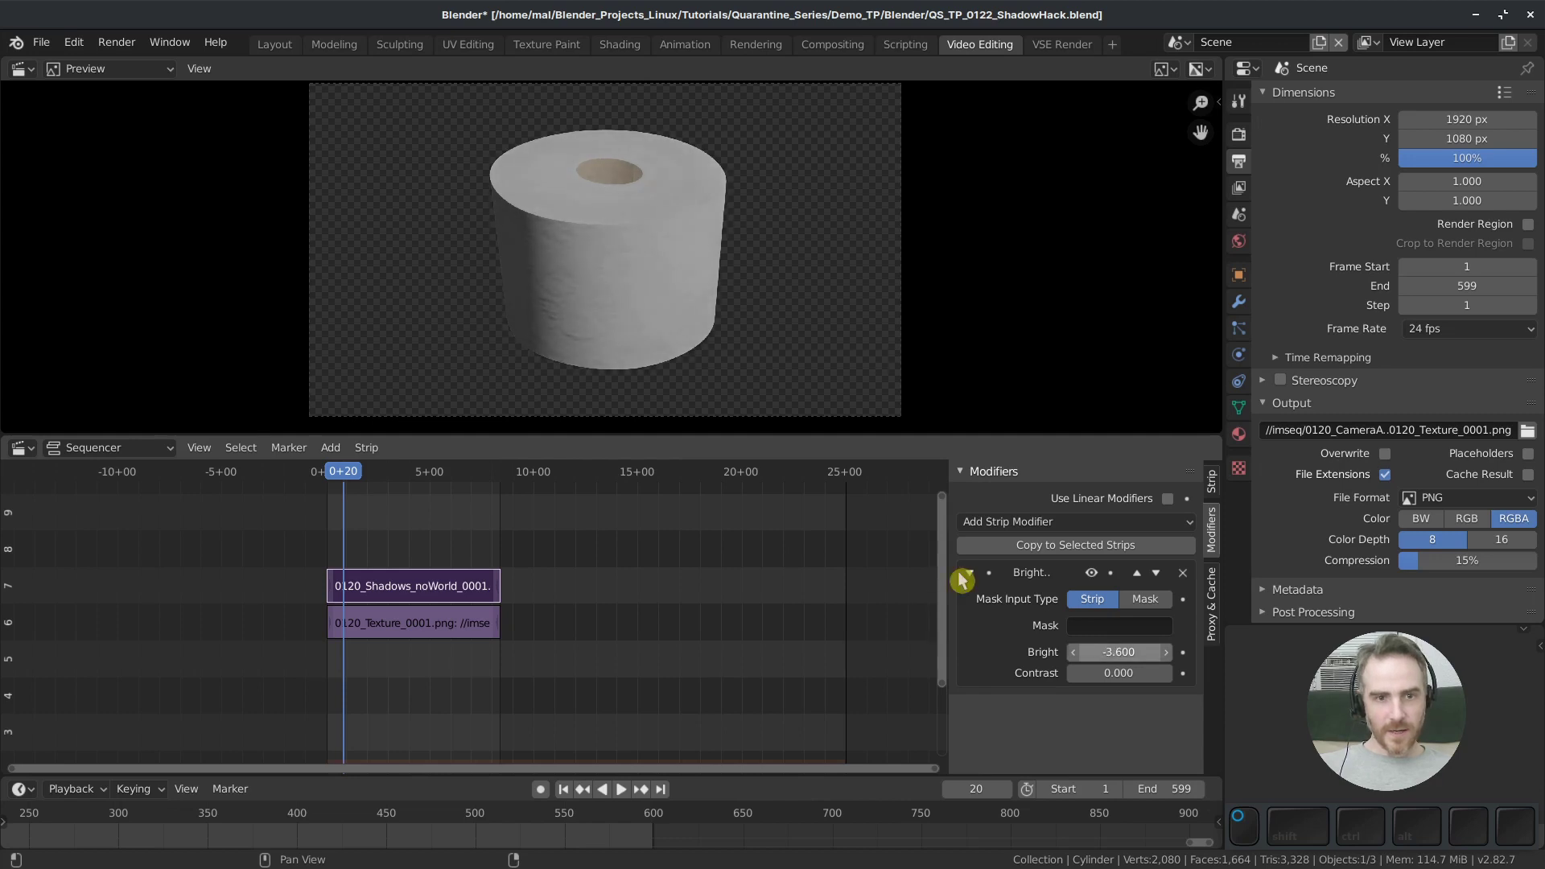
Leave the meta strip and play back the composite to check the adjusted shadows over the blue background
key("Tab")
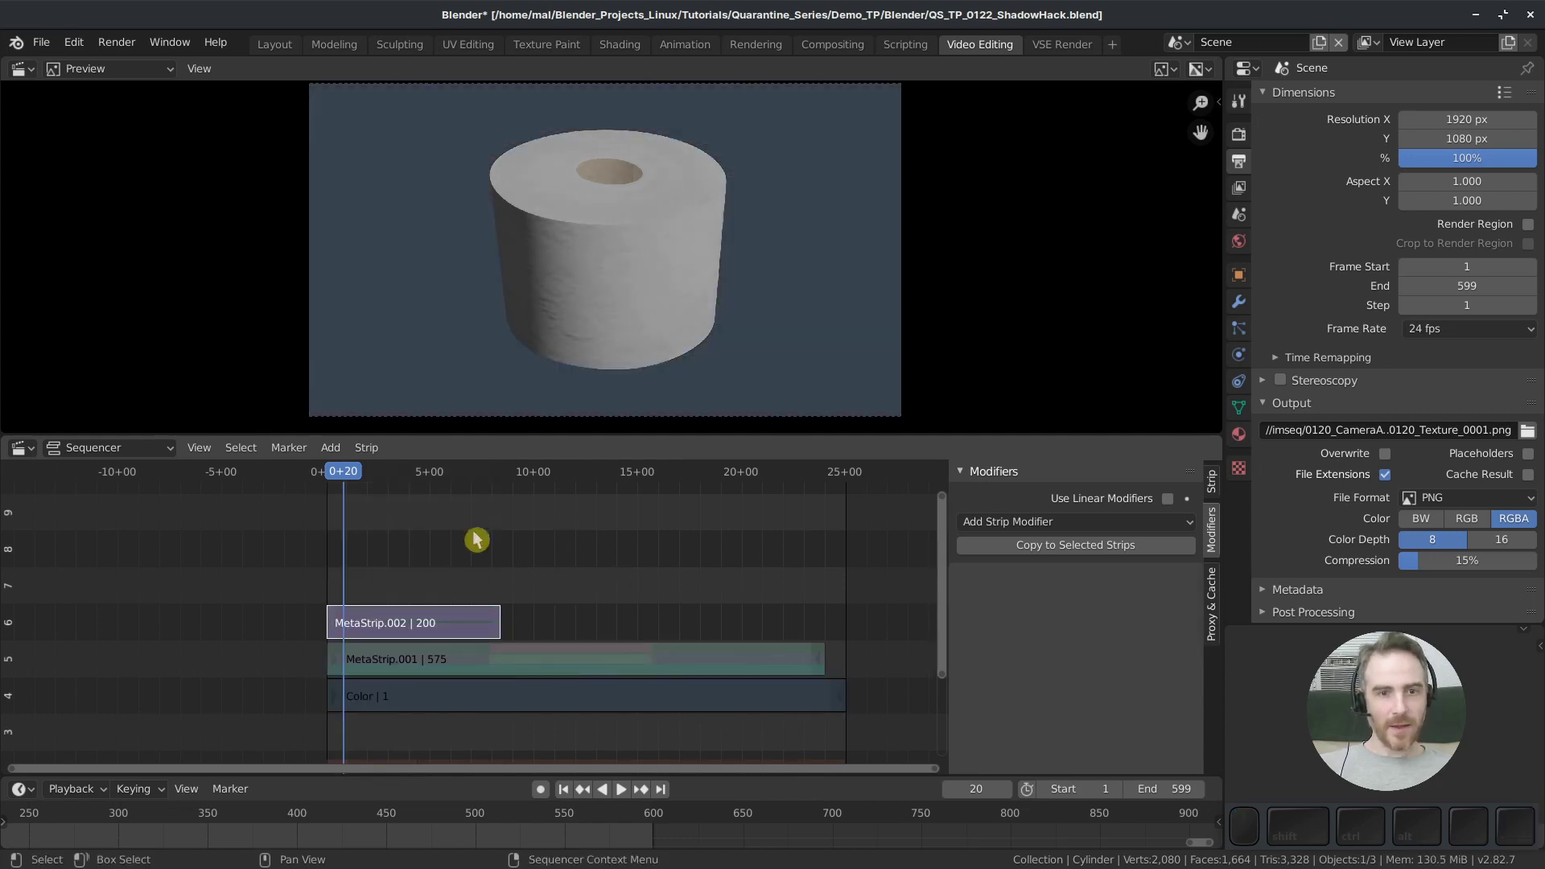
key("space")
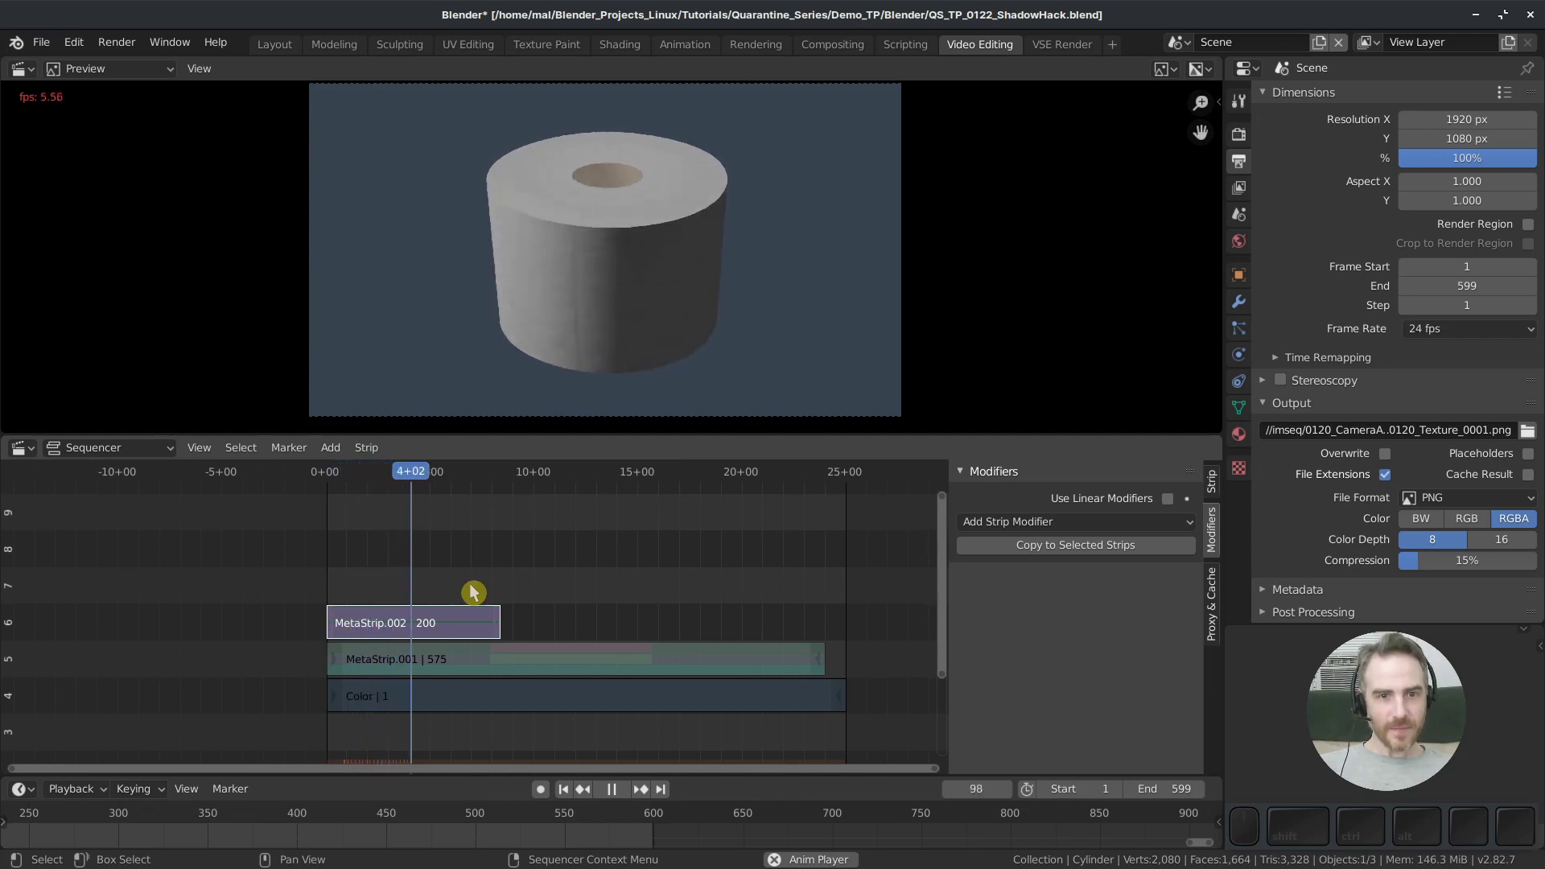
key("space")
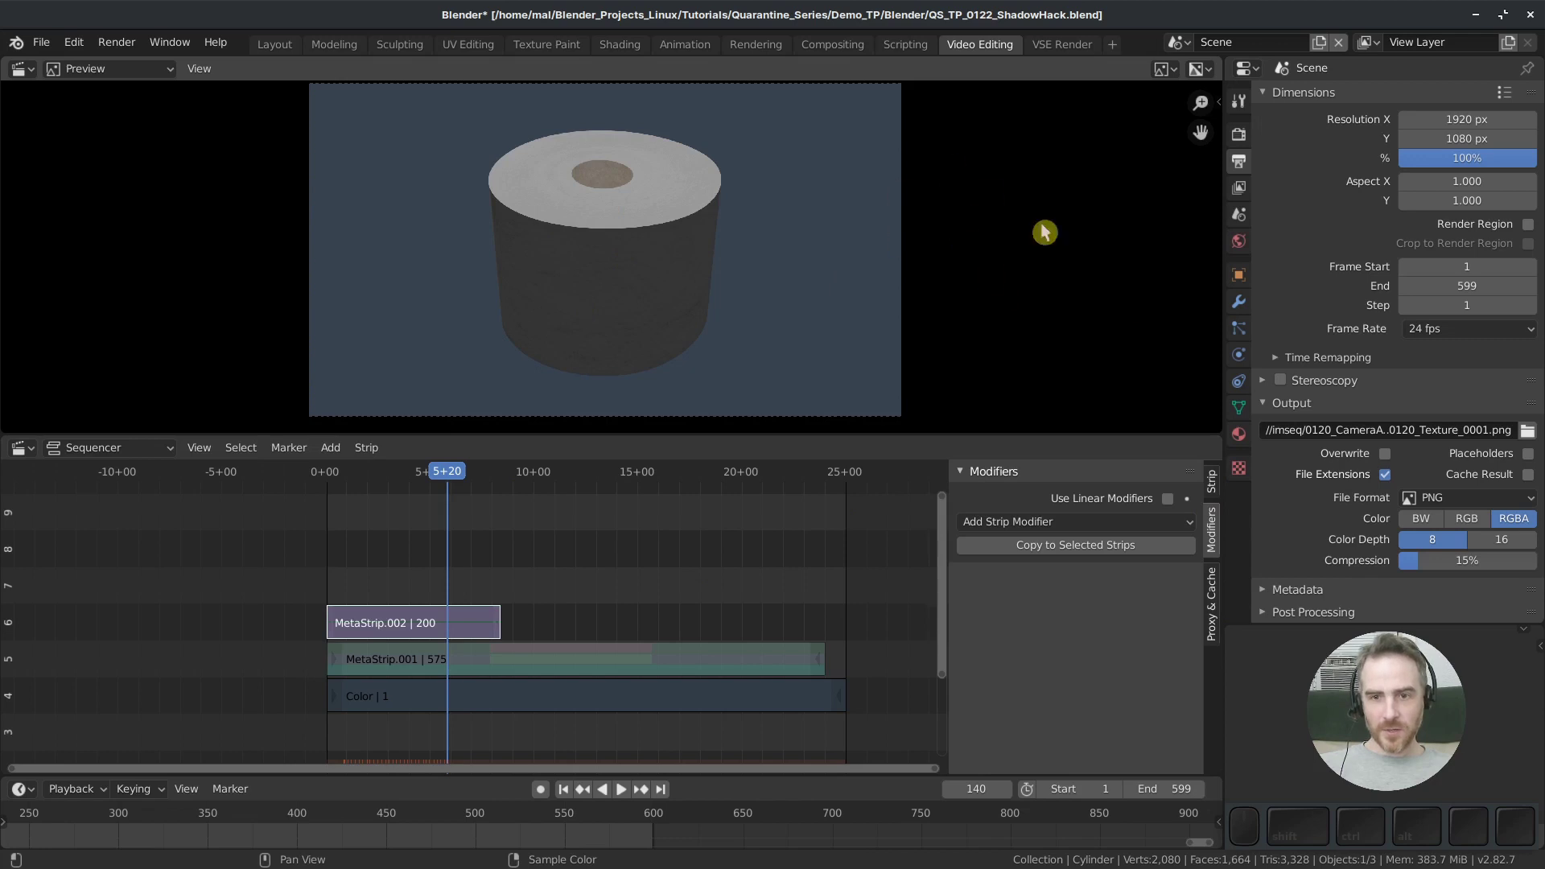
Set the preview's proxy render size to 25%
key("n")
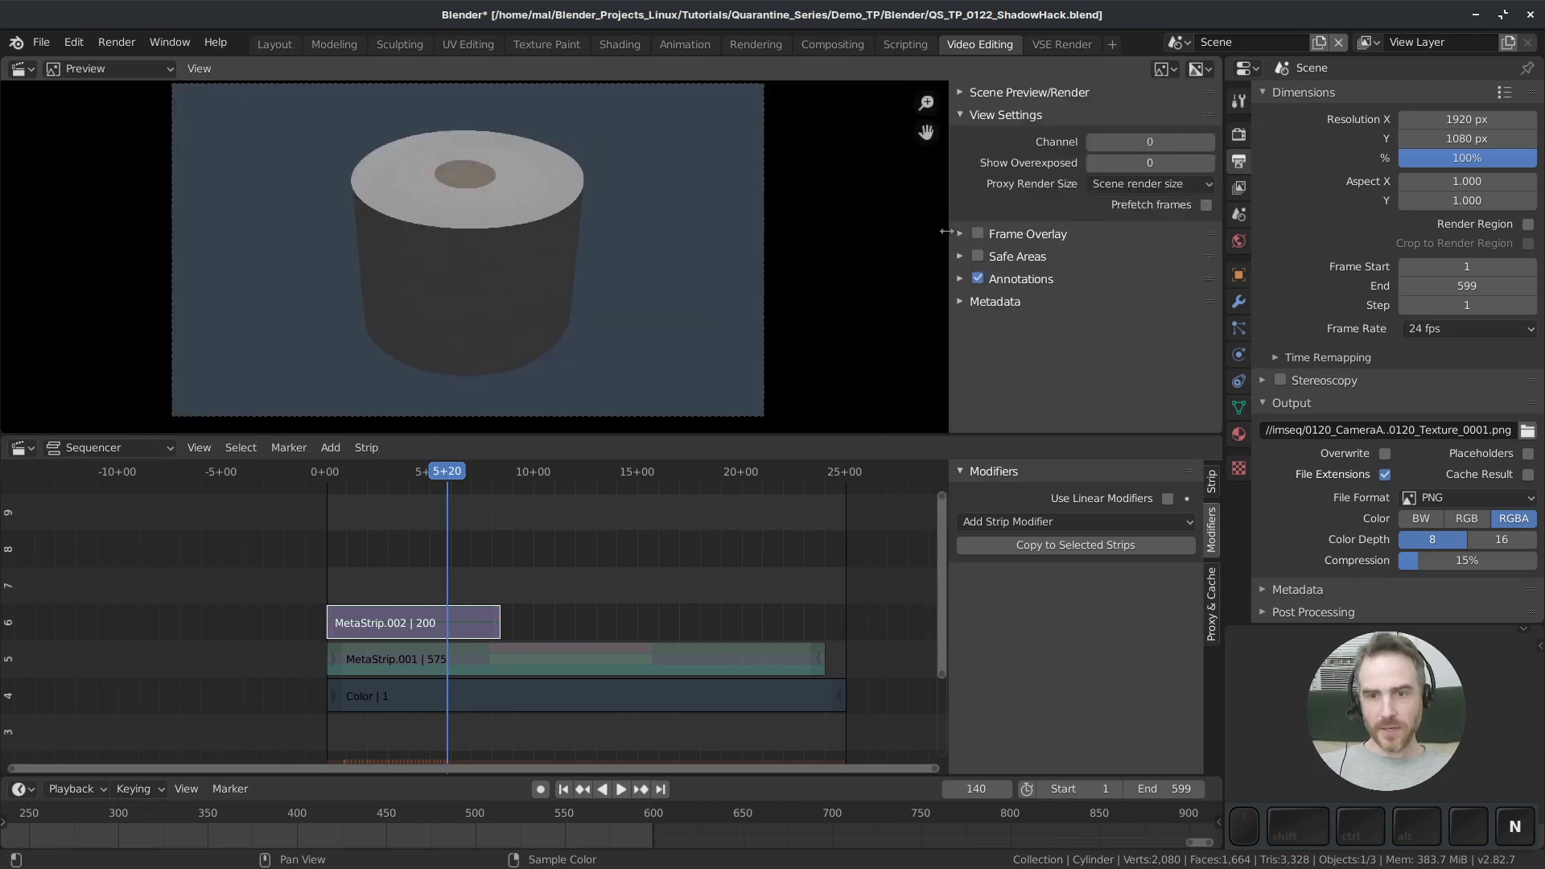
left_click(1149, 185)
left_click(1130, 247)
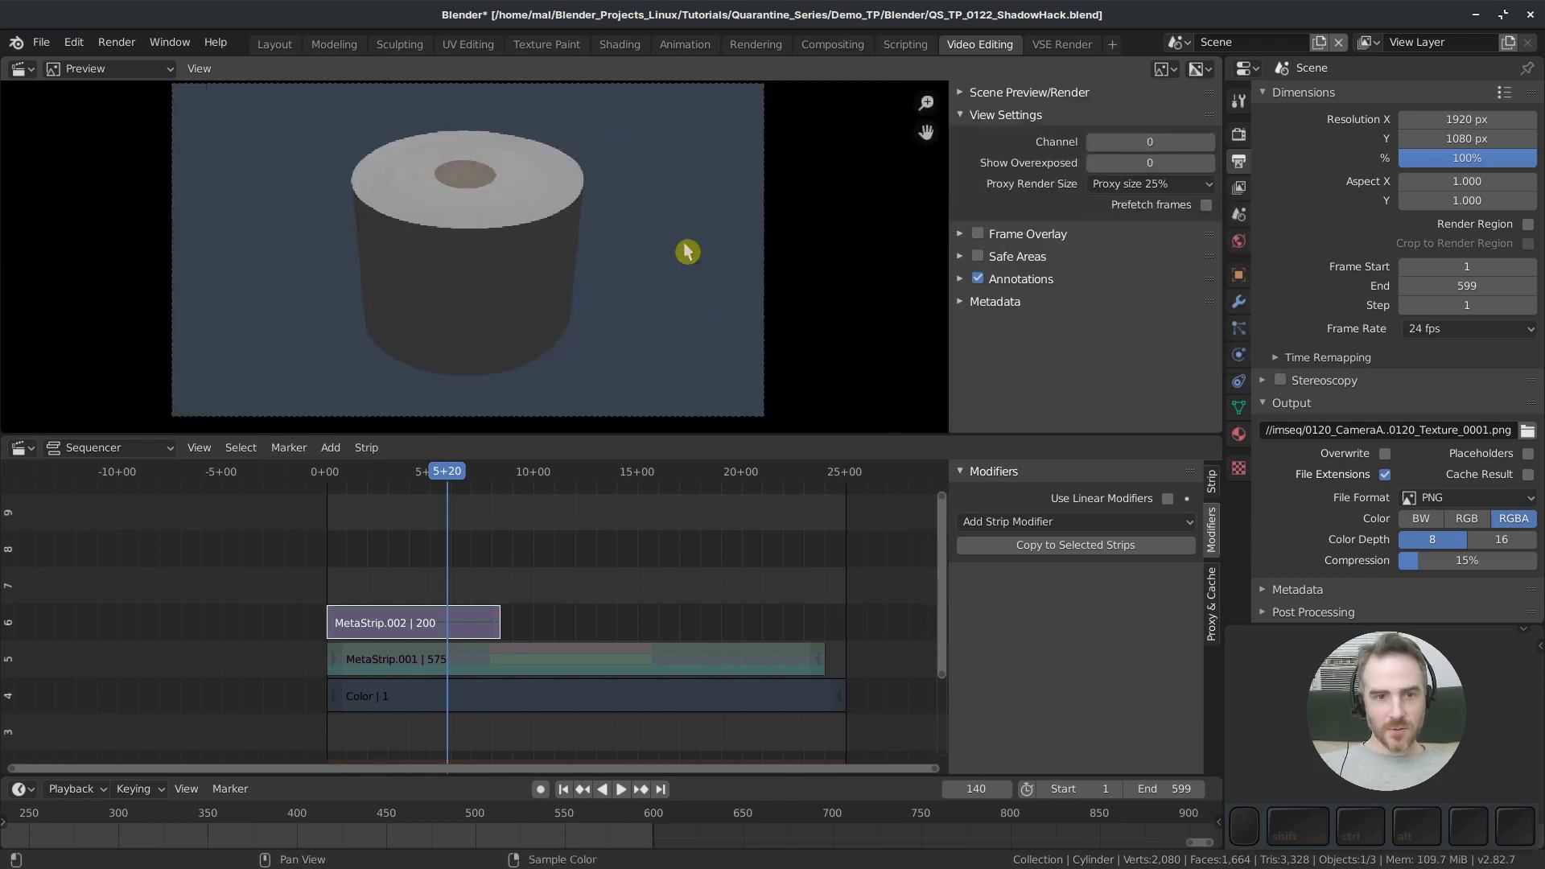
key("n")
Return to the first frame, refresh the sequencer, and play the animation to check the preview speed
key("space")
key("shift+Left")
key("ctrl+r")
key("space")
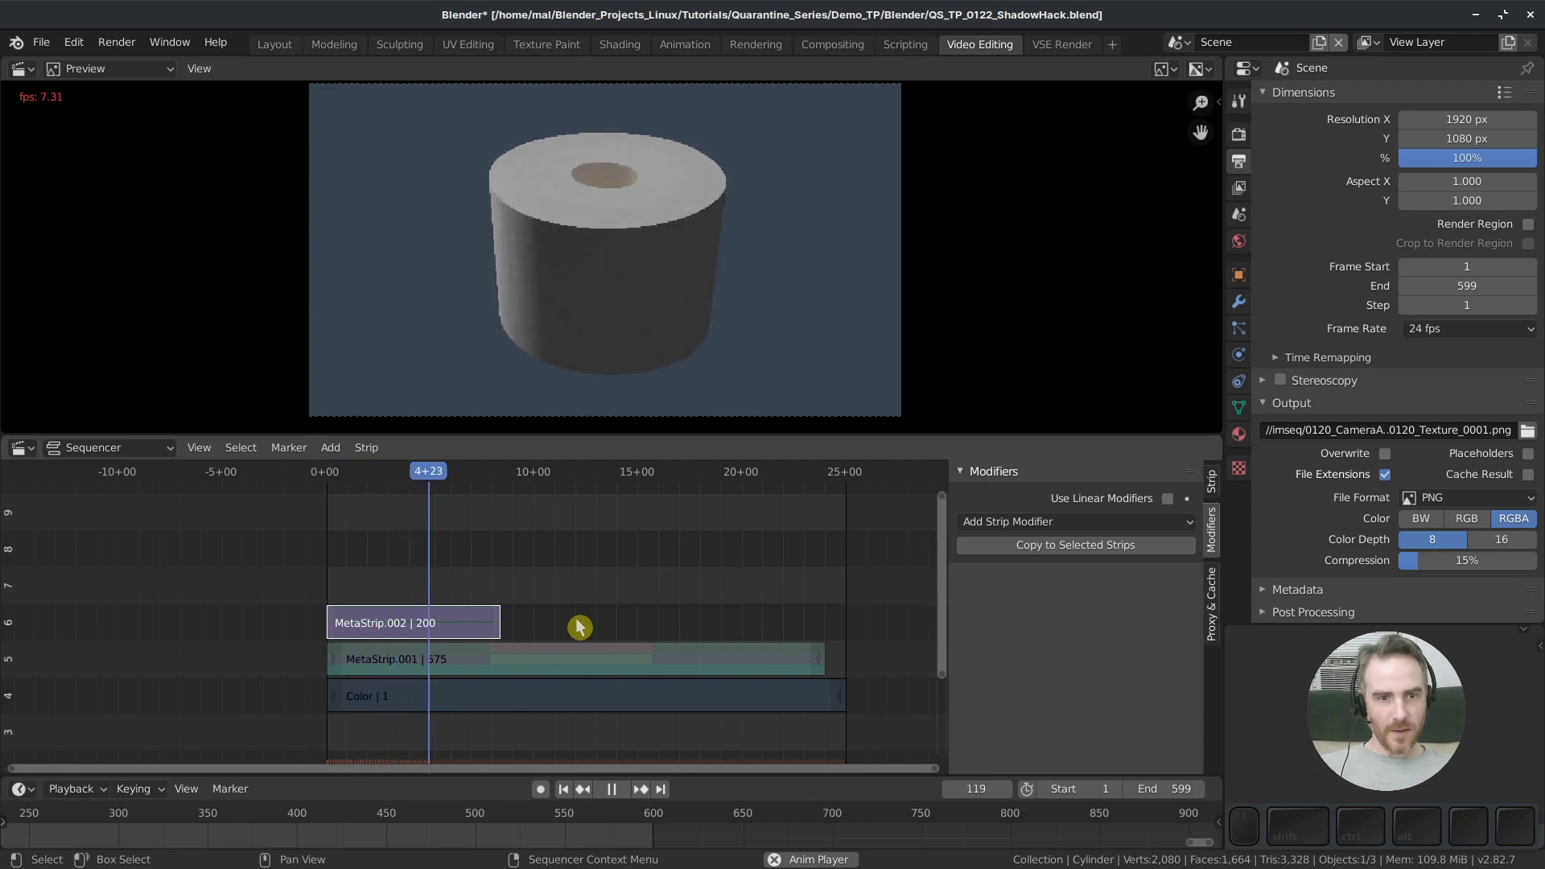
key("space")
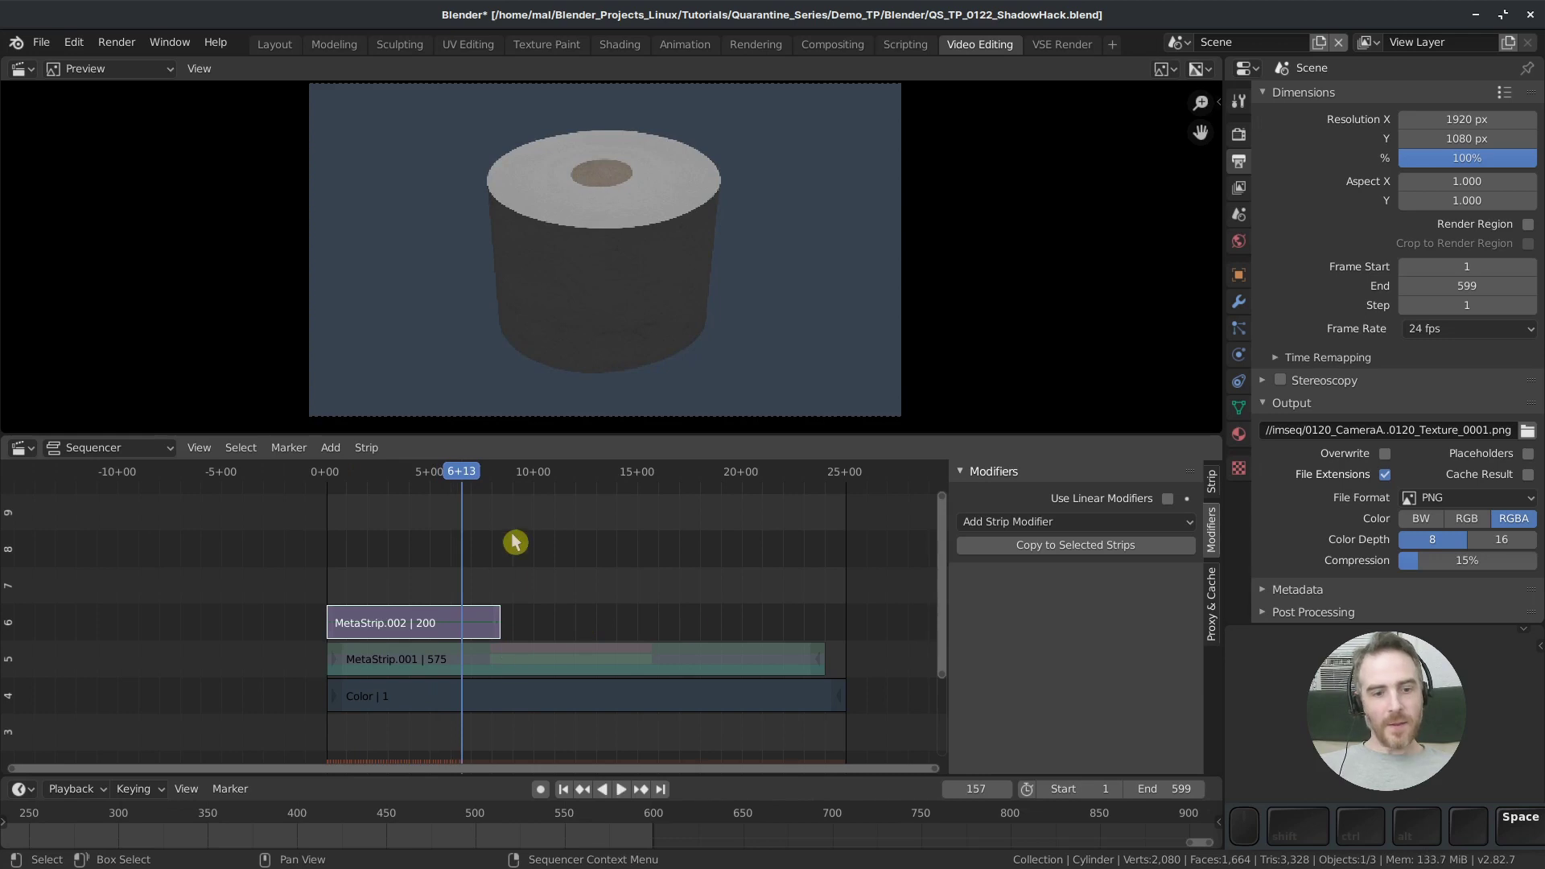